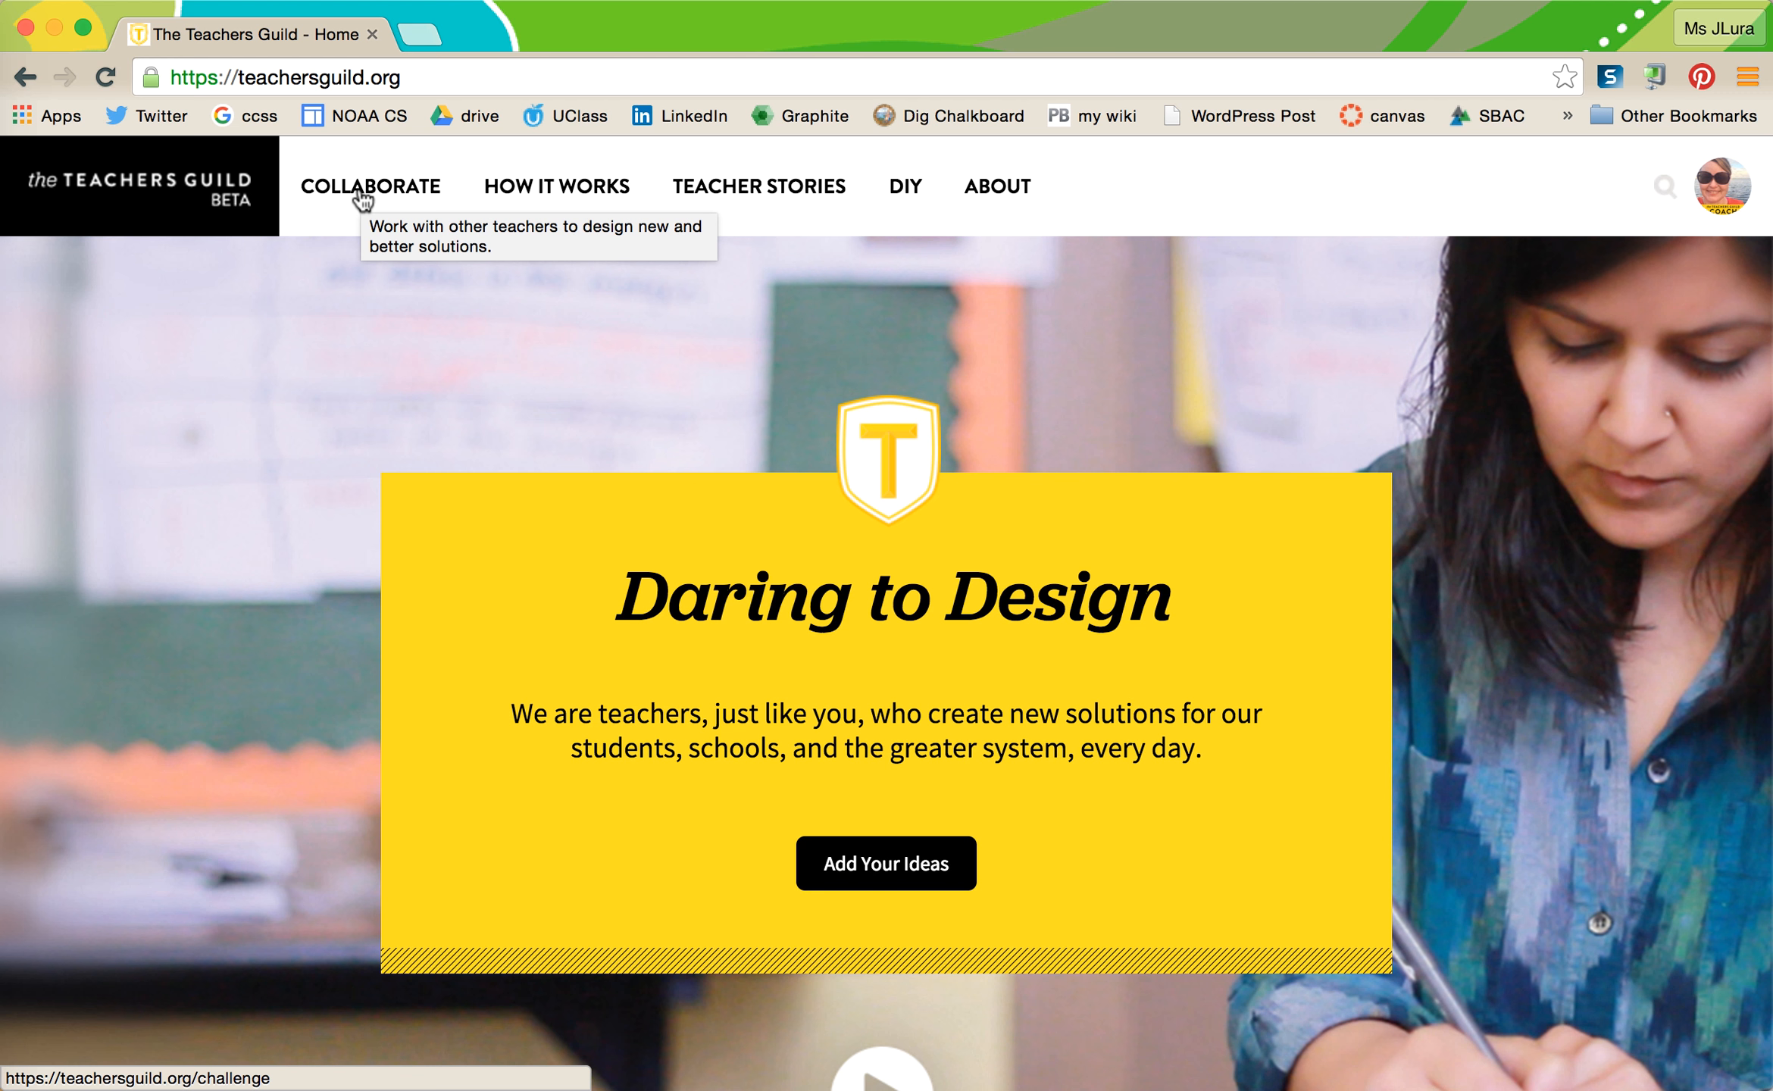
- Open Collaborate and browse the challenge cards, such as reimagining professional learning
{"action": "left_click", "coordinate": [363, 195]}
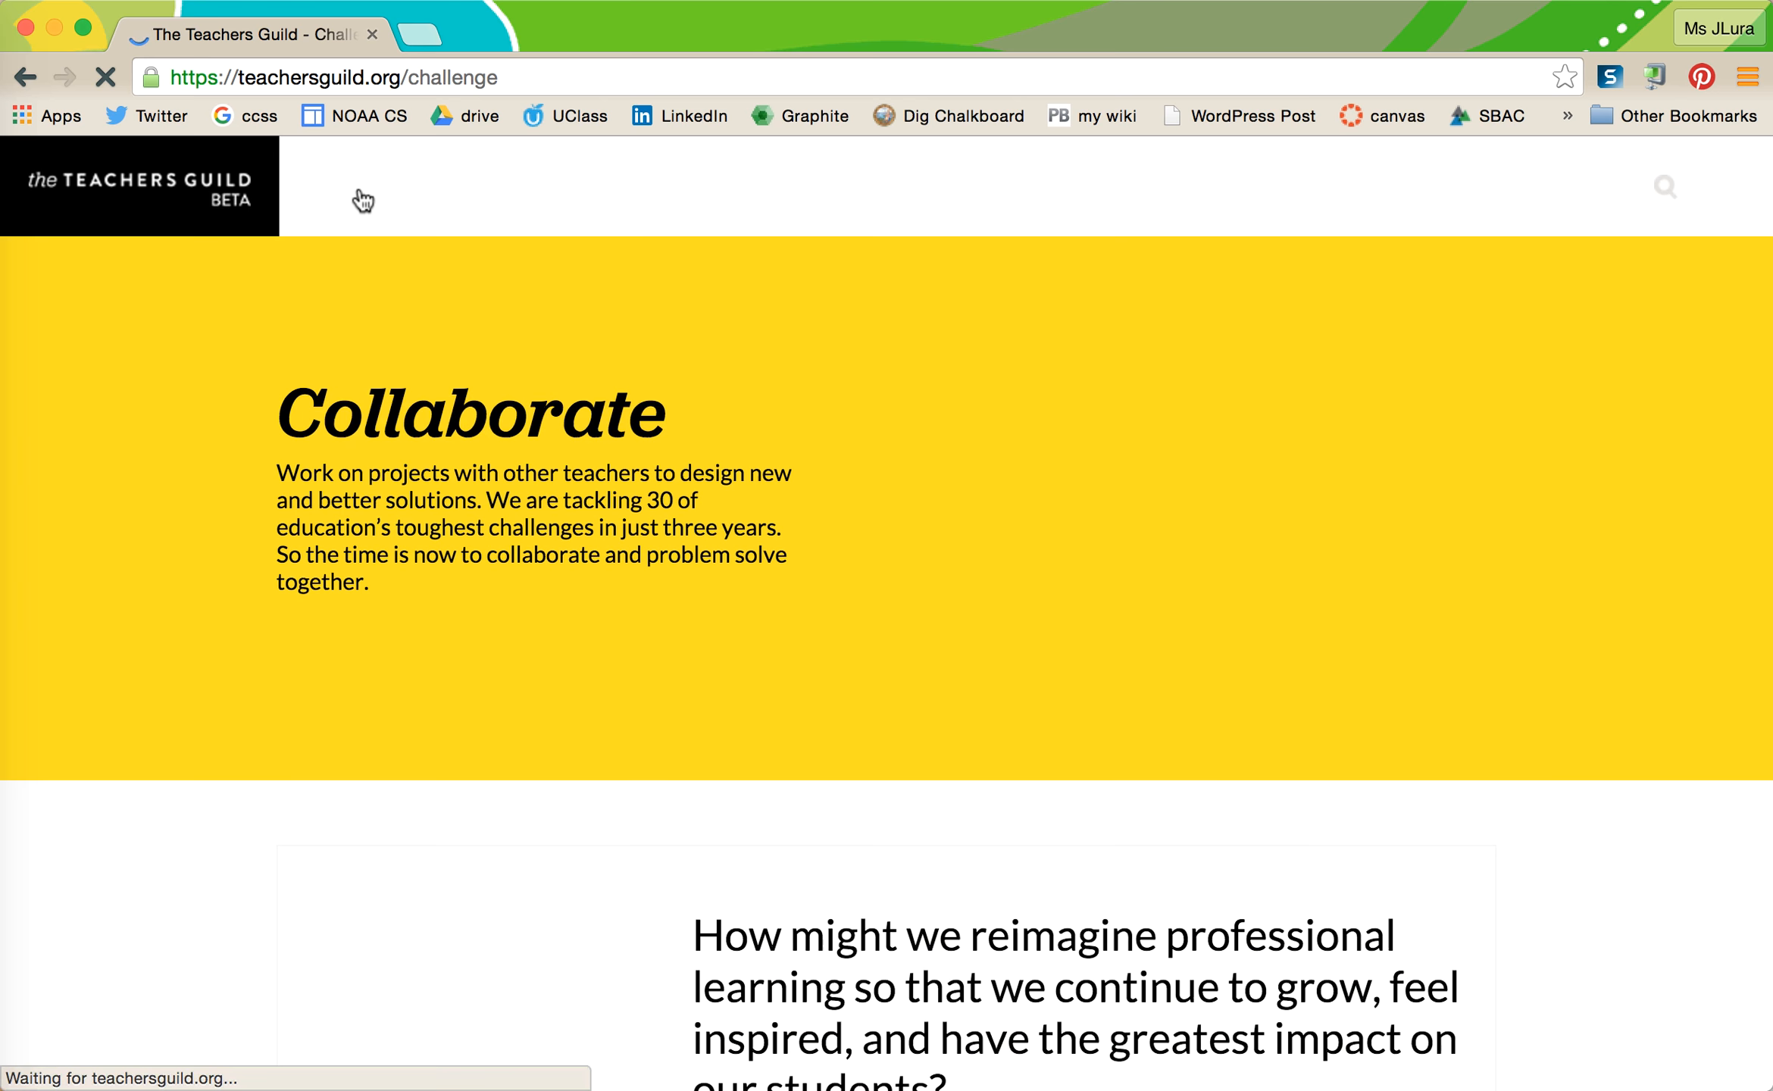
{"action": "scroll", "coordinate": [434, 813], "scroll_direction": "down", "scroll_amount": 8}
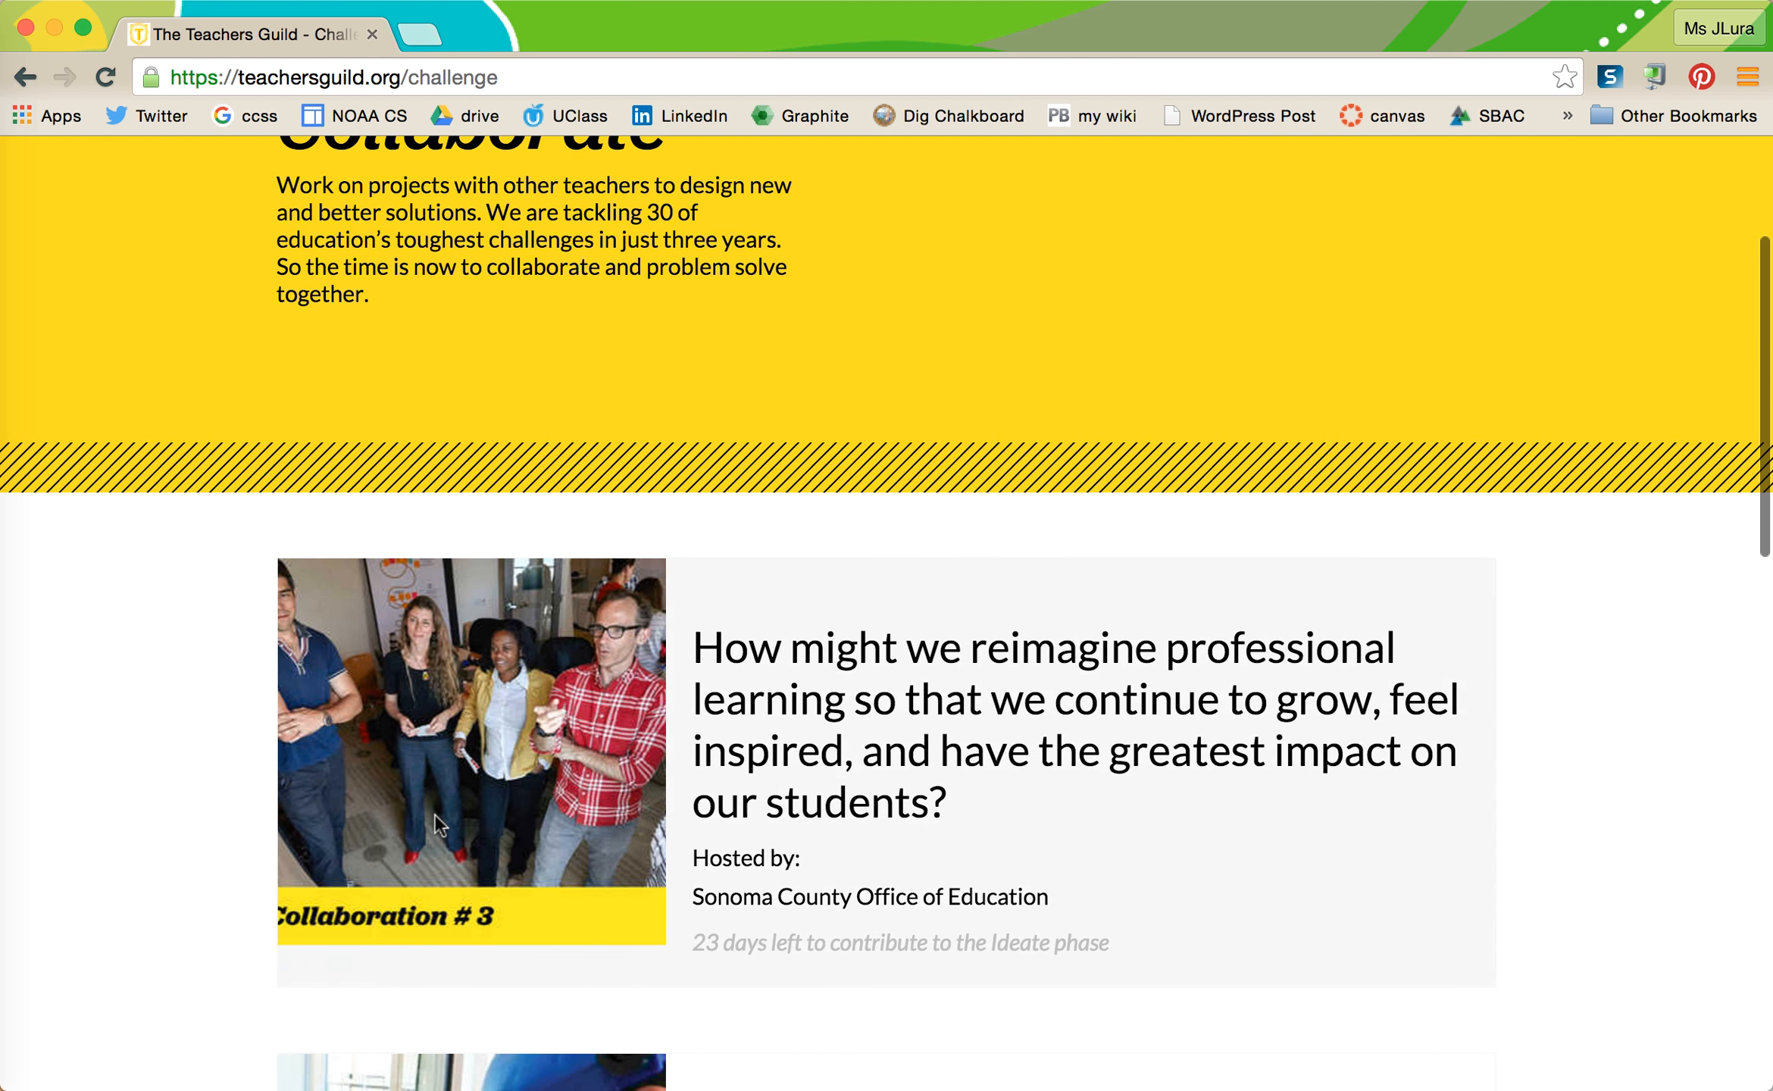
{"action": "scroll", "coordinate": [433, 813], "scroll_direction": "down", "scroll_amount": 3}
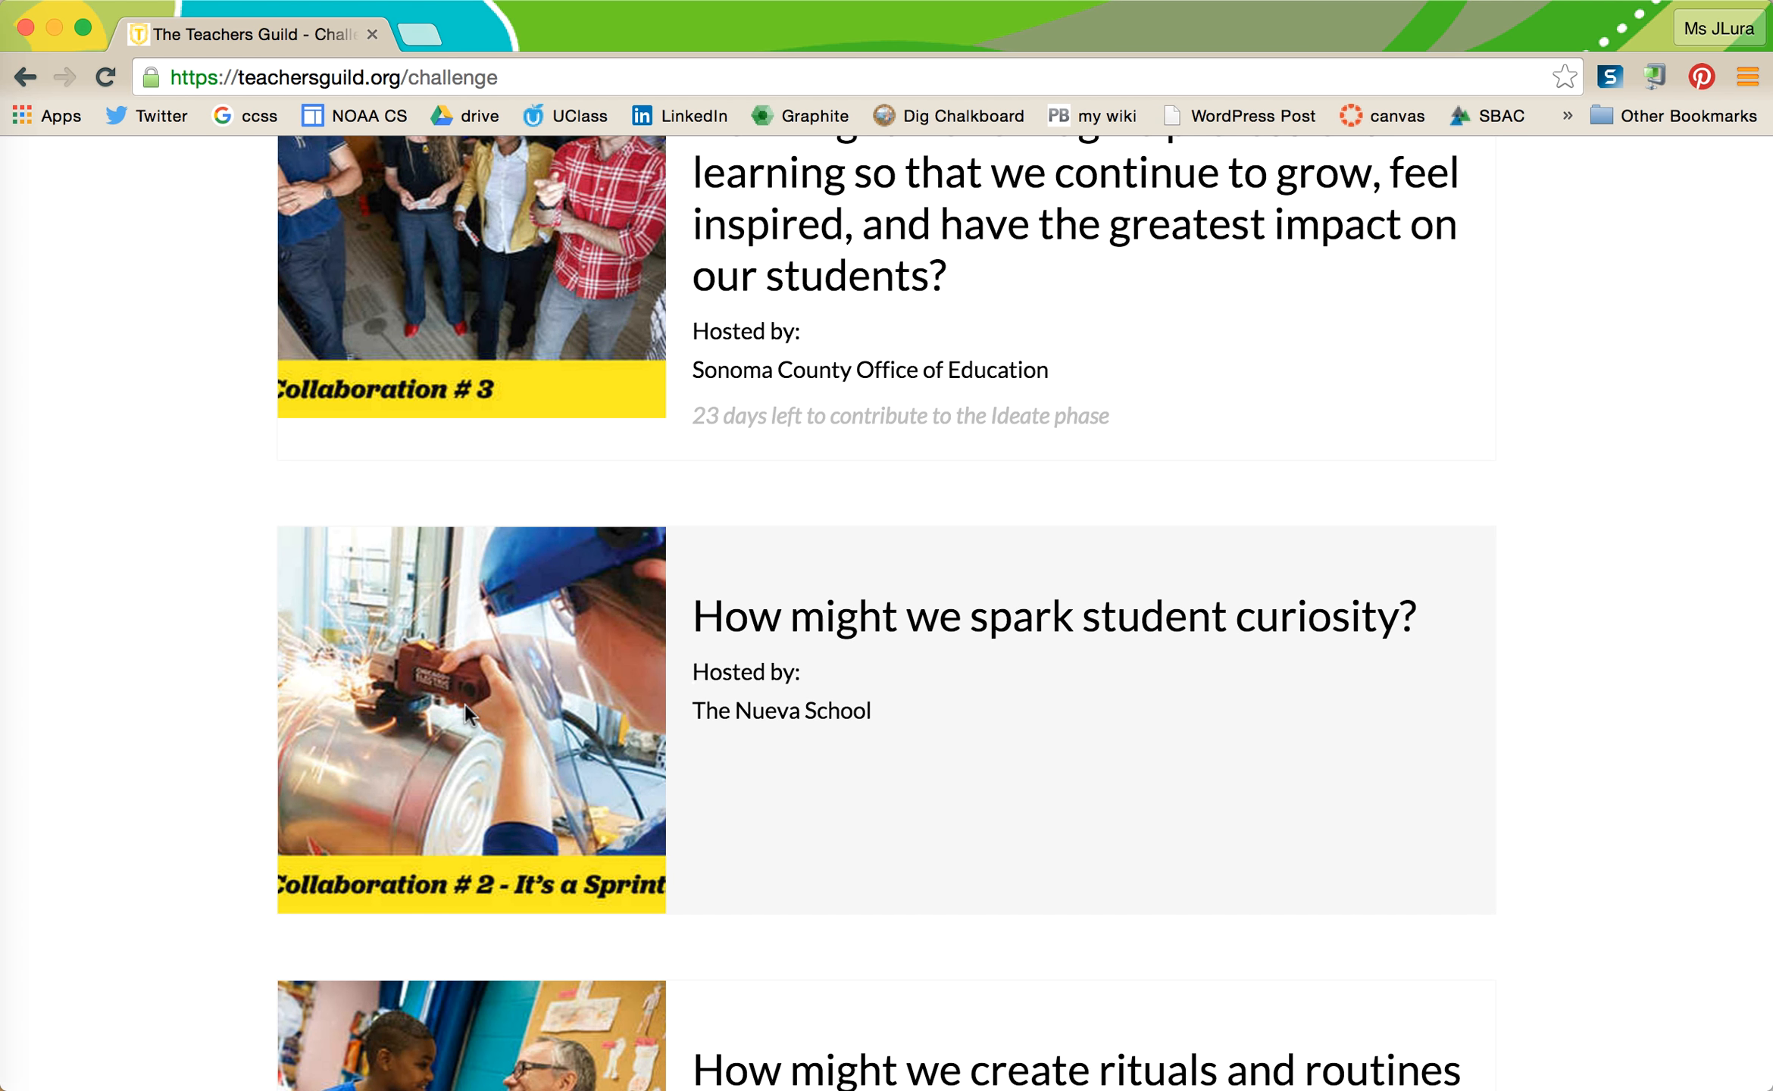
{"action": "scroll", "coordinate": [463, 704], "scroll_direction": "up", "scroll_amount": 3}
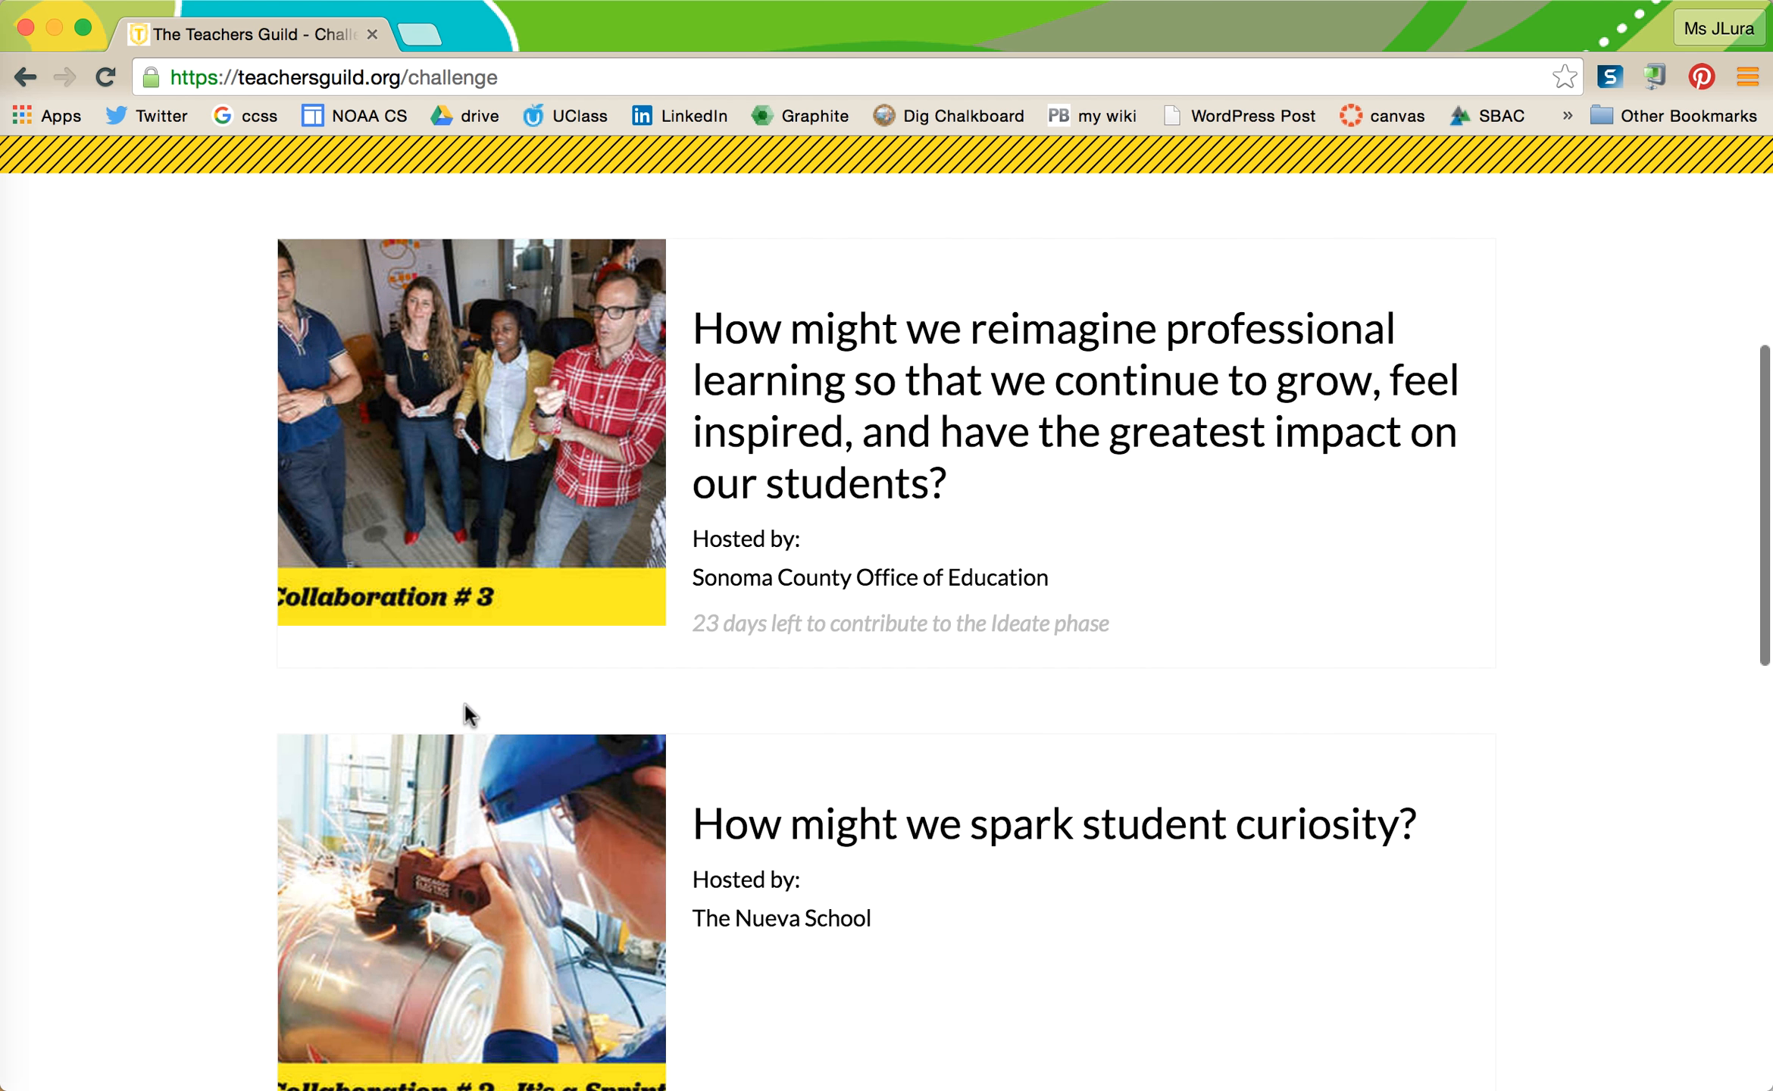
{"action": "scroll", "coordinate": [465, 711], "scroll_direction": "up", "scroll_amount": 2}
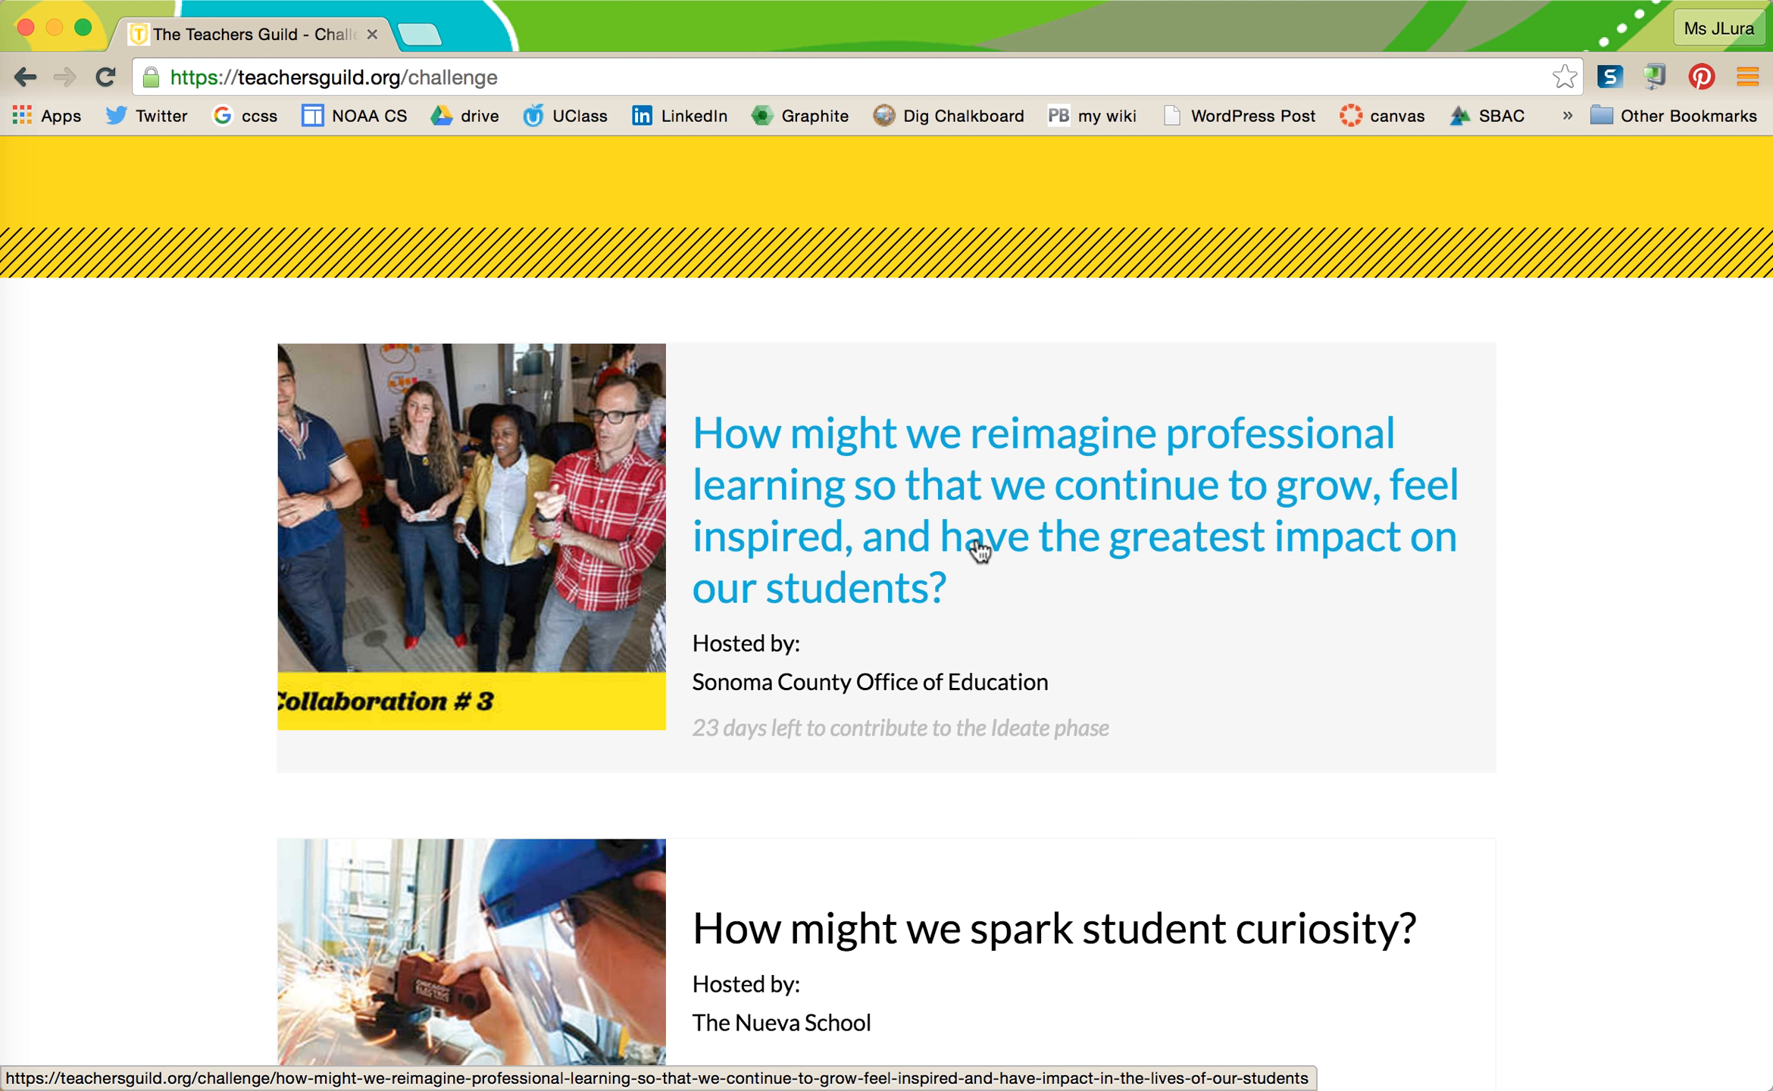
- Open the 'reimagine professional learning' challenge and review its IDEATE phase and five missions
{"action": "left_click", "coordinate": [980, 551]}
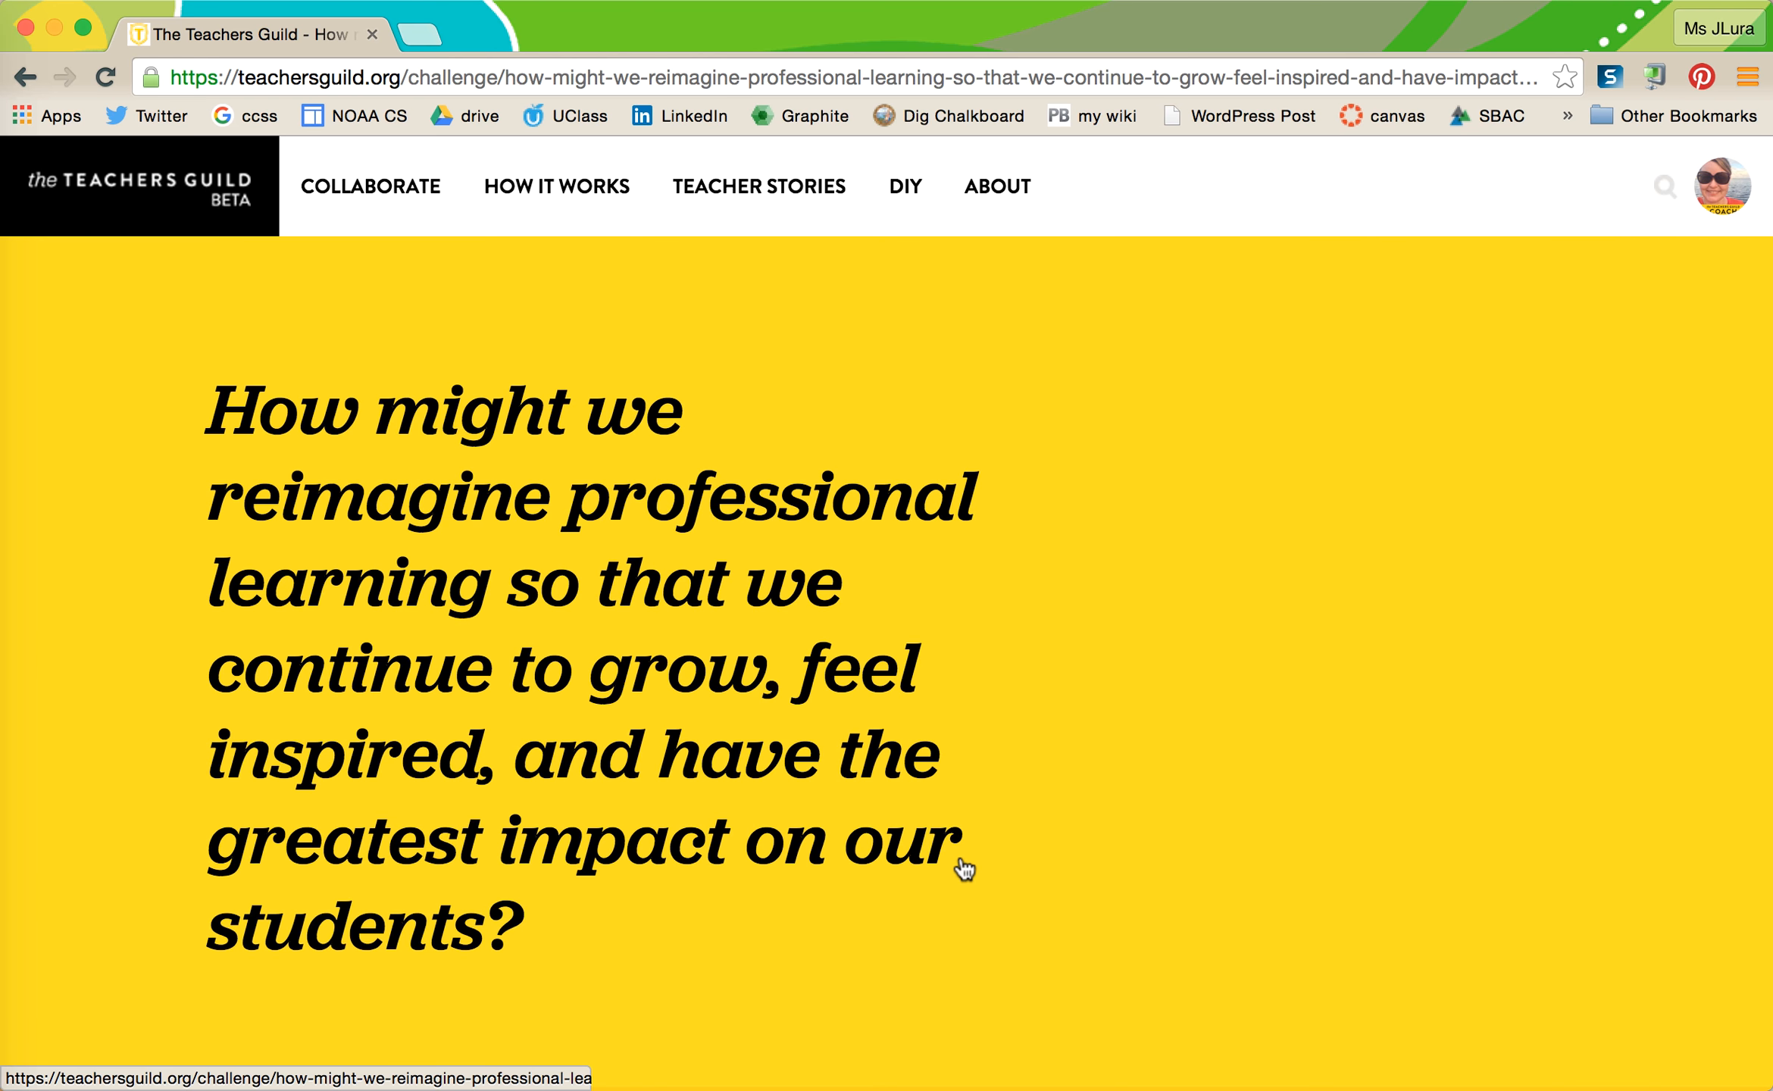
{"action": "scroll", "coordinate": [964, 867], "scroll_direction": "down", "scroll_amount": 6}
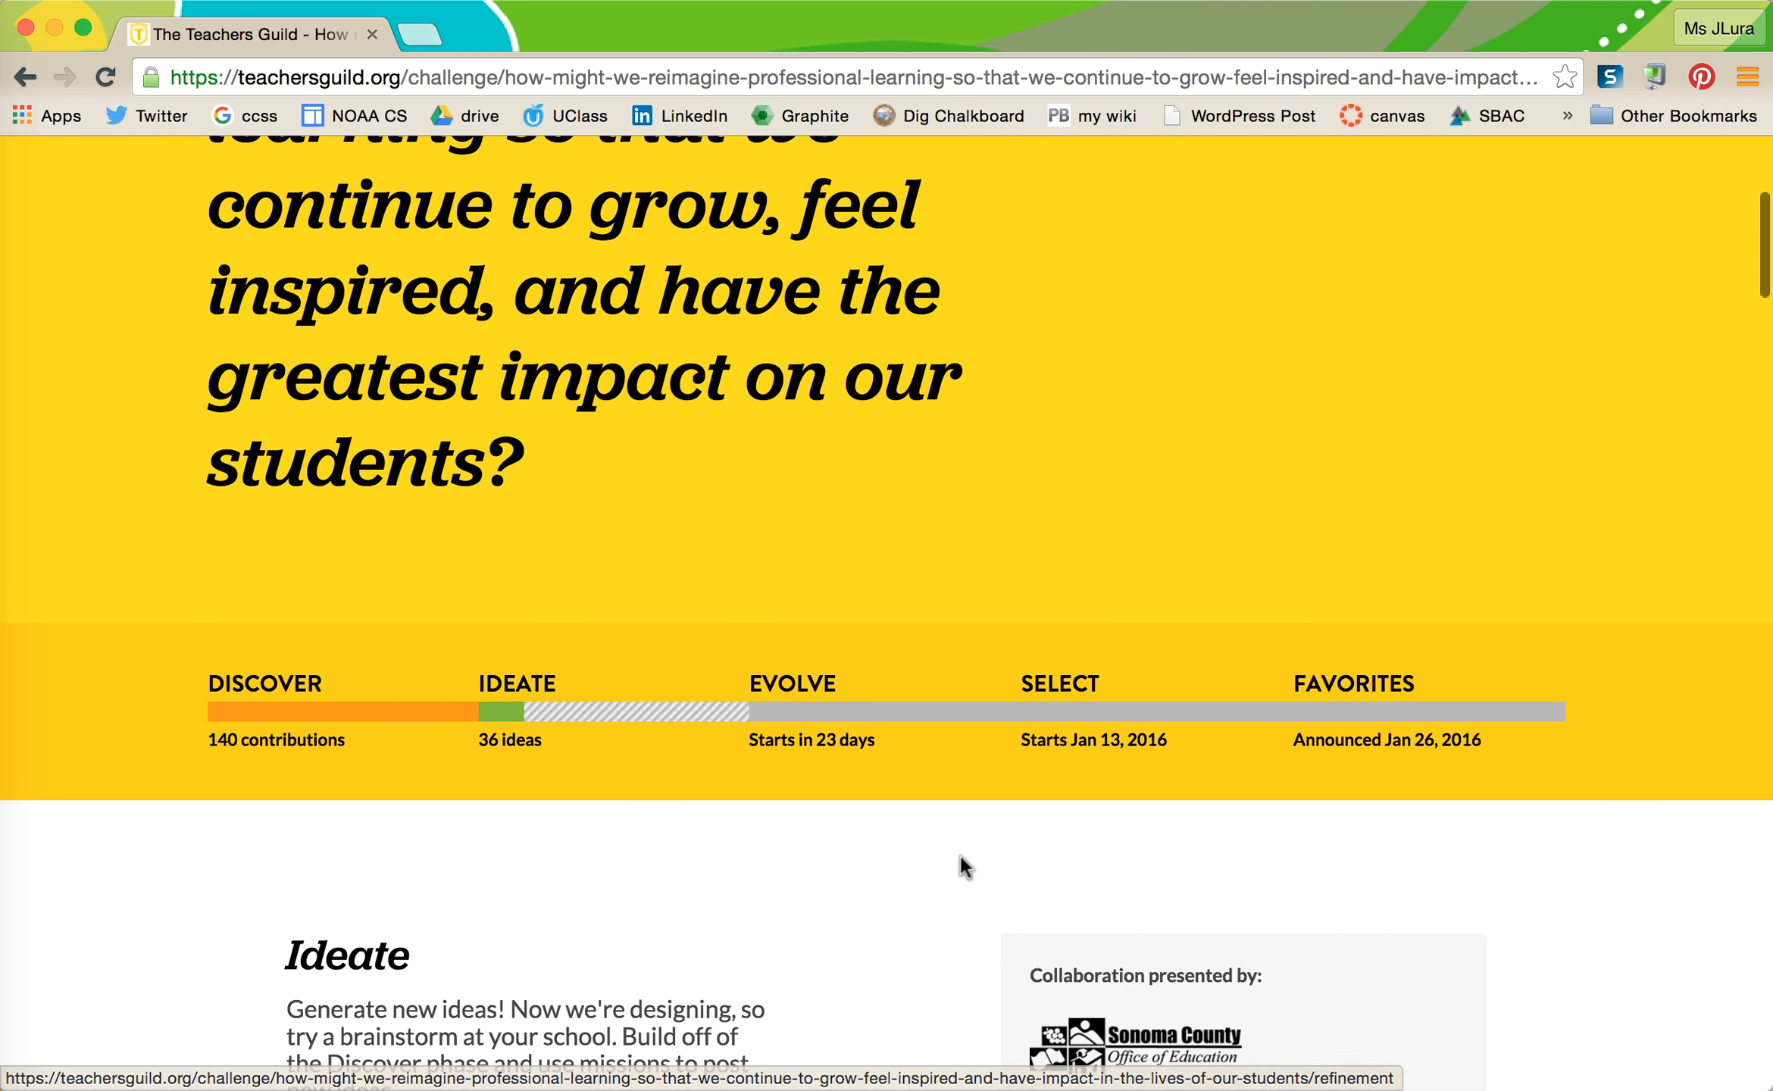
{"action": "scroll", "coordinate": [964, 867], "scroll_direction": "down", "scroll_amount": 4}
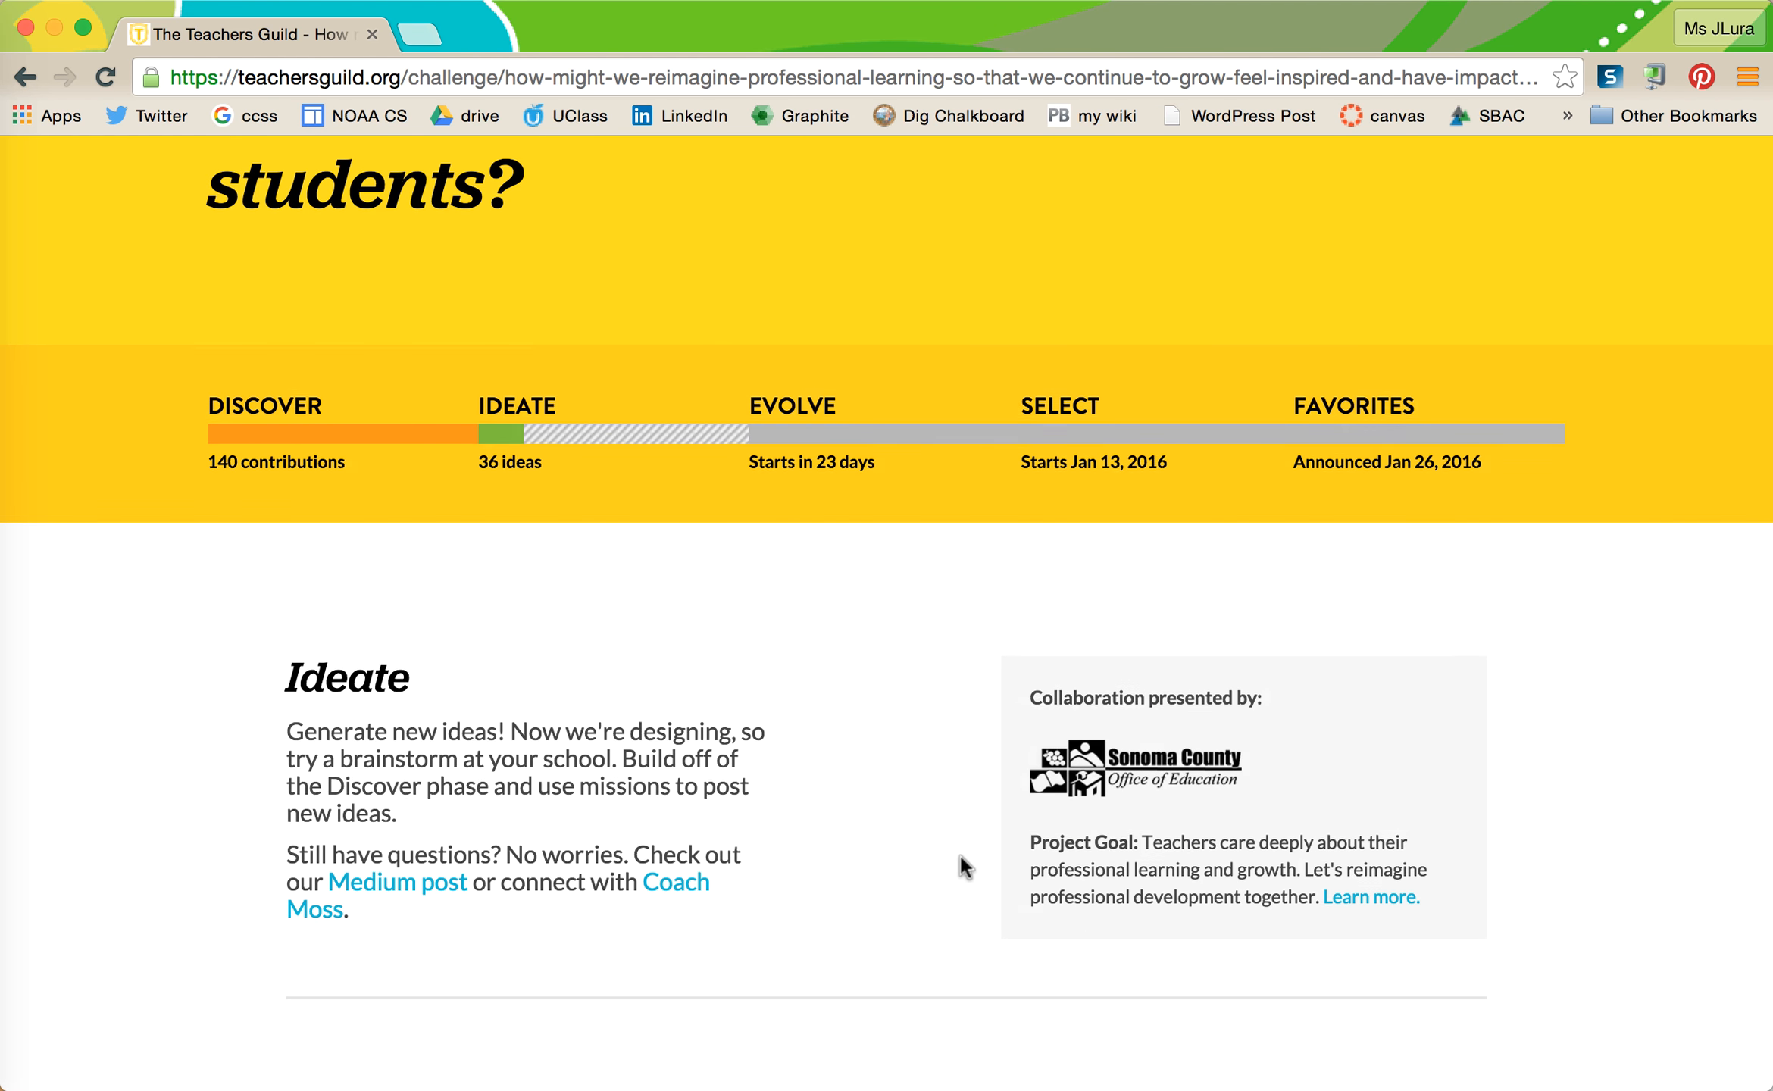
{"action": "scroll", "coordinate": [960, 866], "scroll_direction": "down", "scroll_amount": 2}
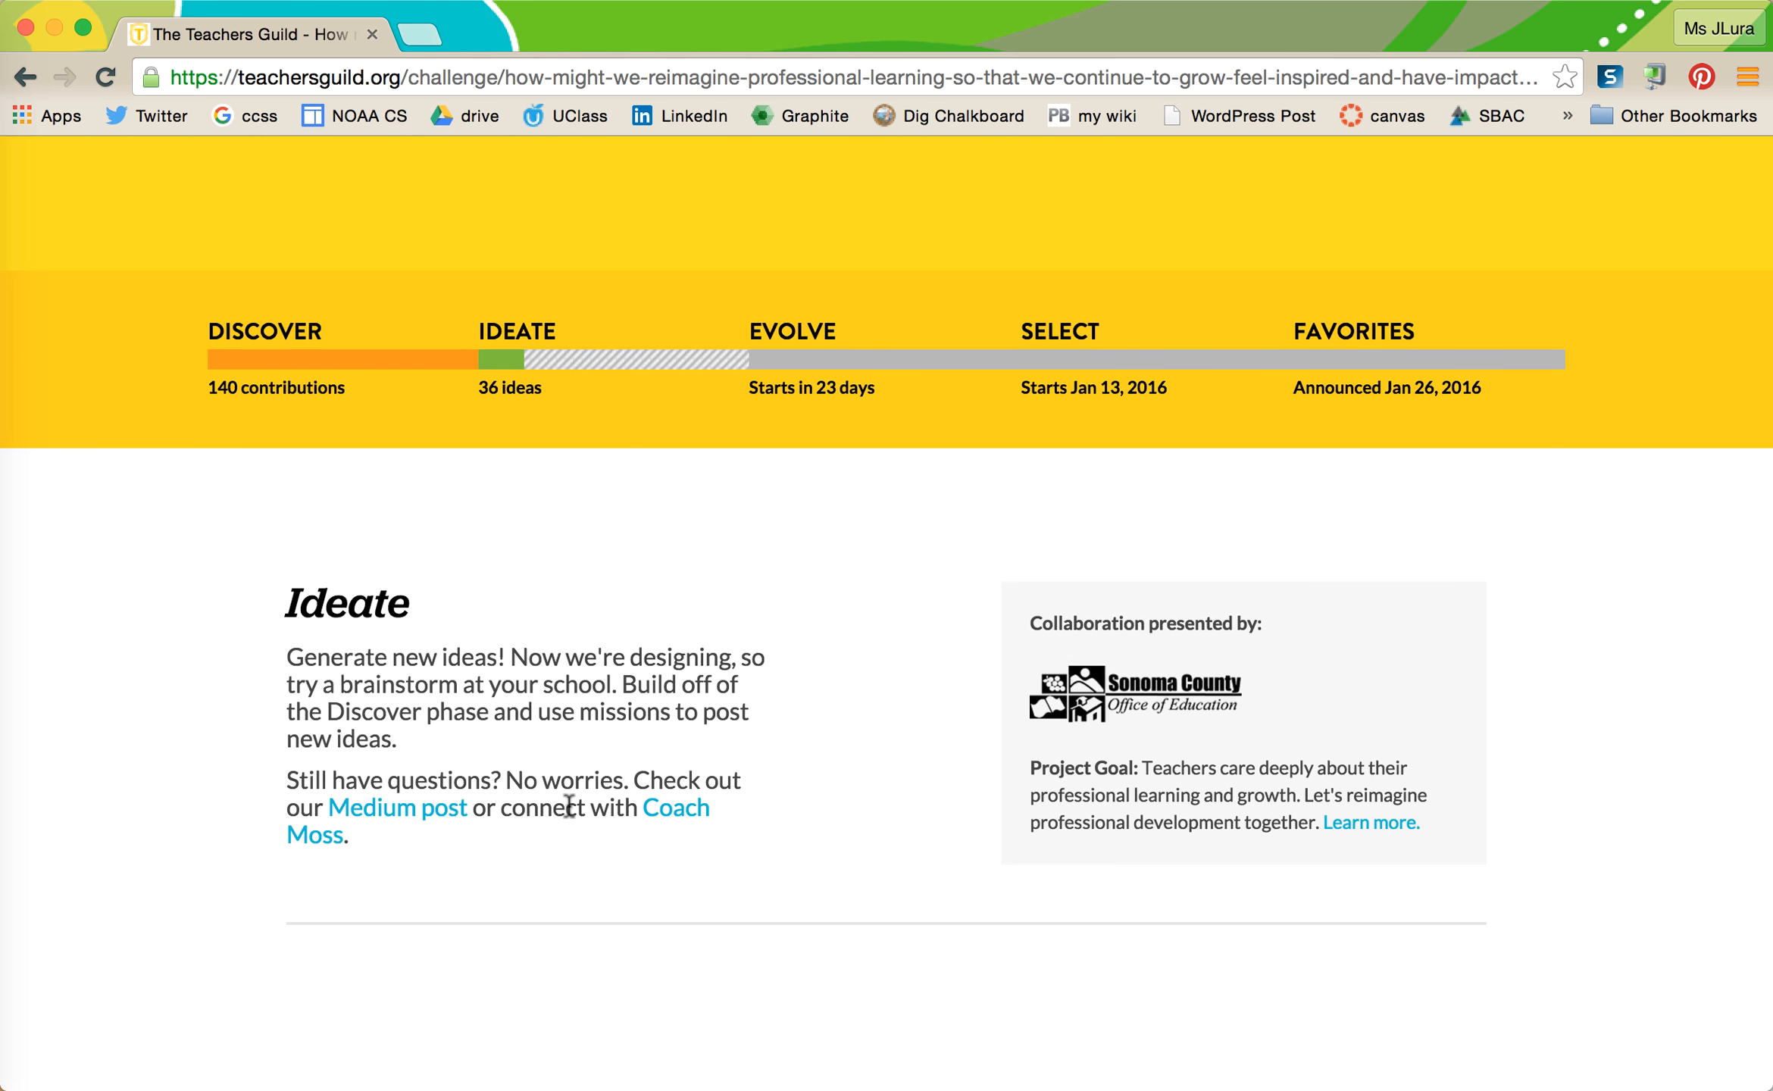
{"action": "scroll", "coordinate": [567, 807], "scroll_direction": "down", "scroll_amount": 4}
{"action": "scroll", "coordinate": [567, 801], "scroll_direction": "down", "scroll_amount": 6}
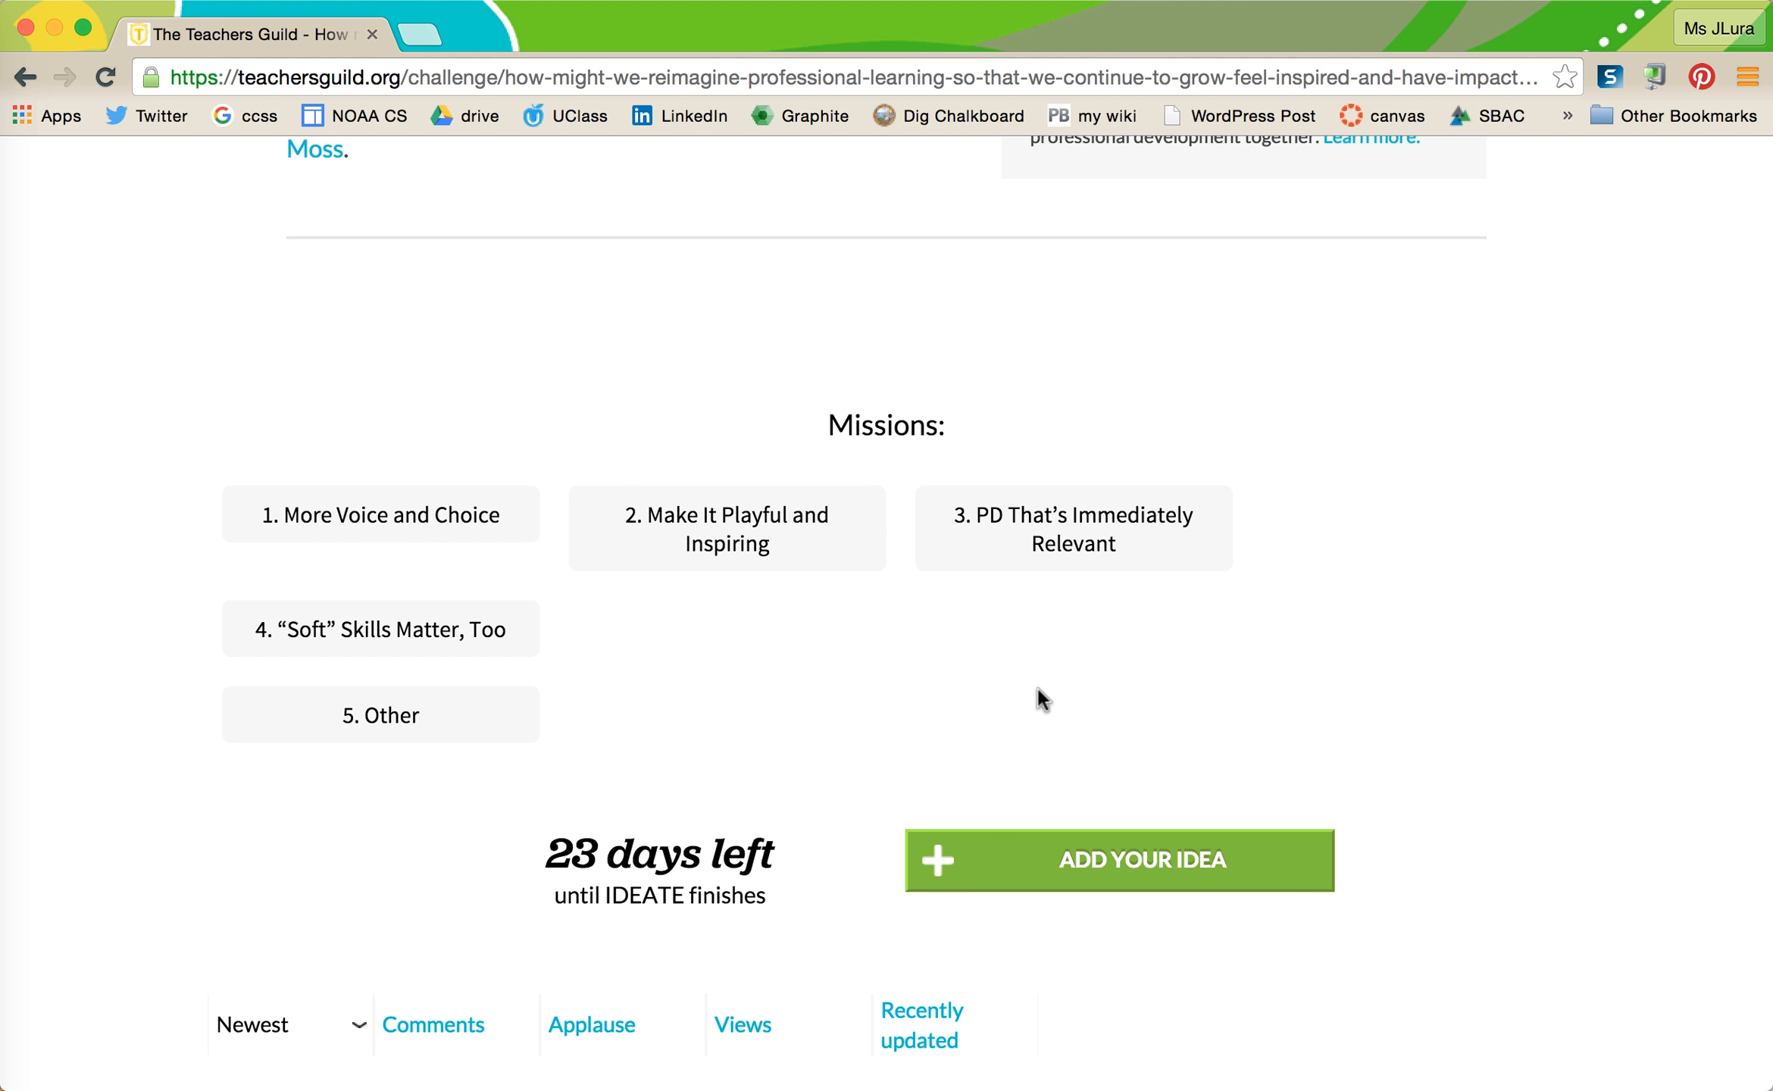
{"action": "scroll", "coordinate": [1037, 689], "scroll_direction": "up", "scroll_amount": 7}
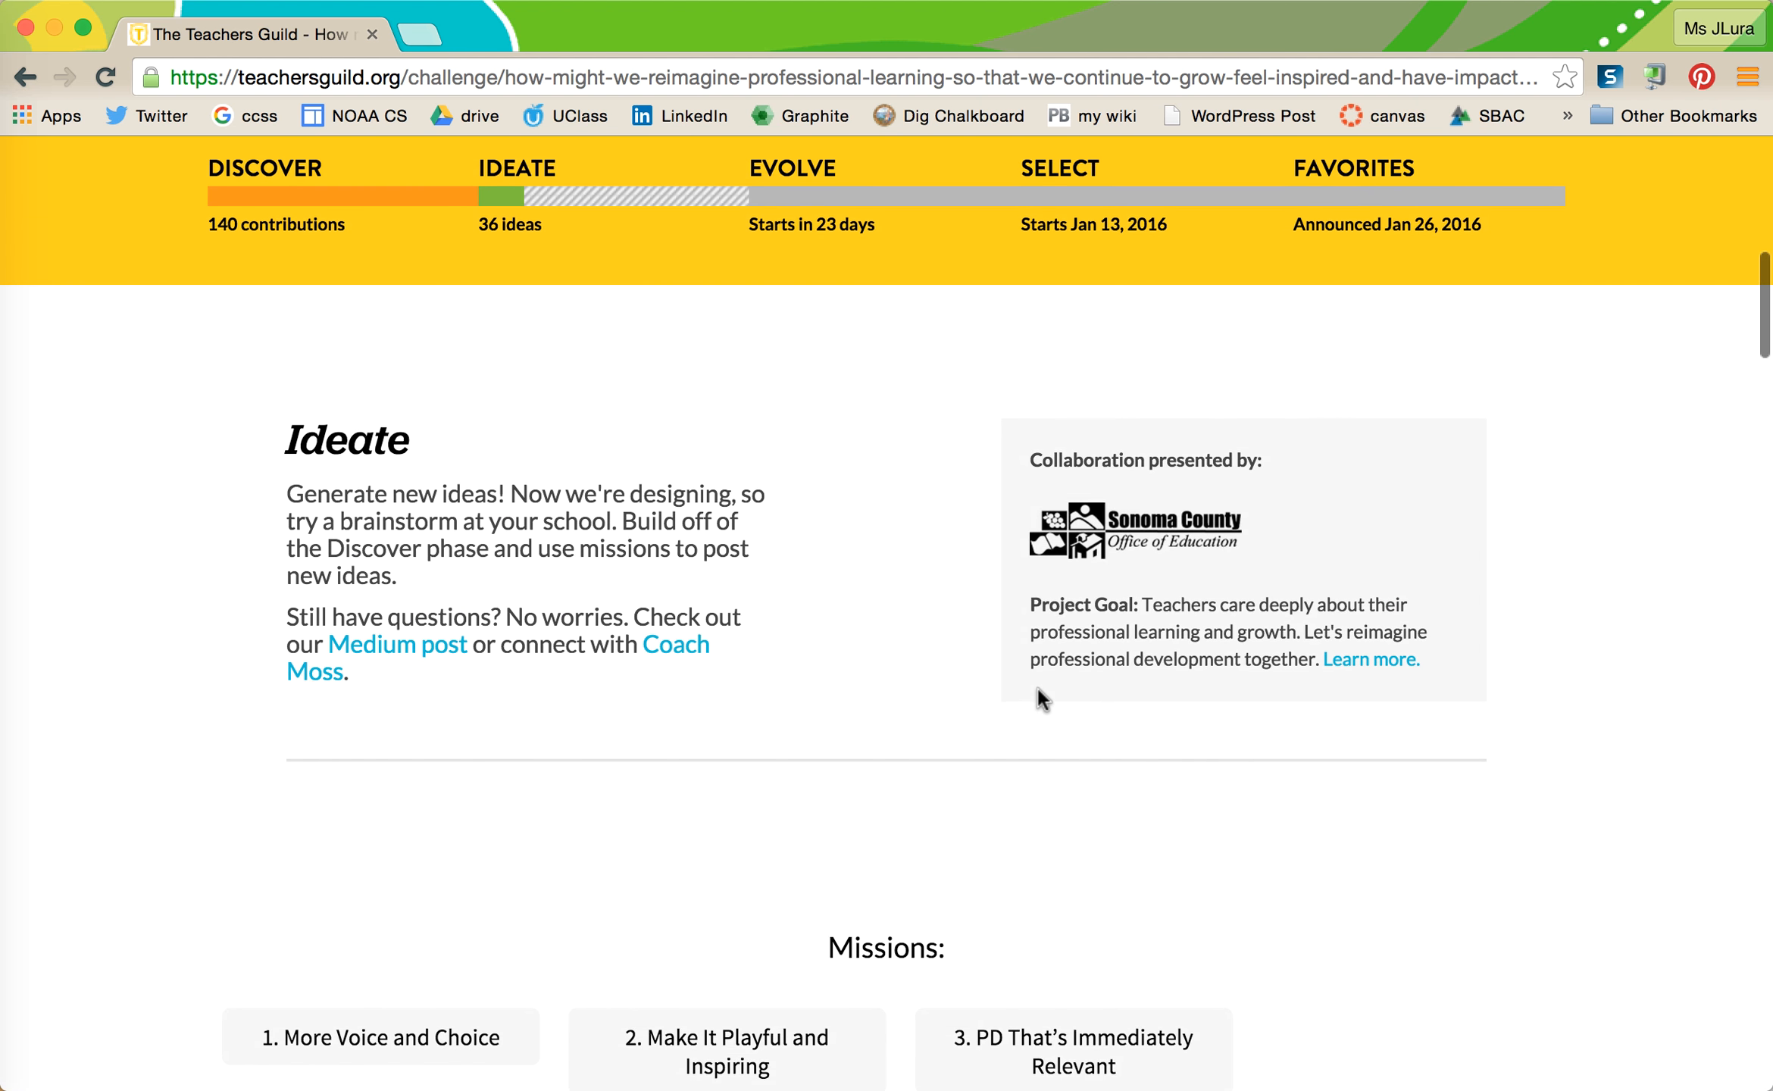
{"action": "scroll", "coordinate": [1037, 689], "scroll_direction": "down", "scroll_amount": 4}
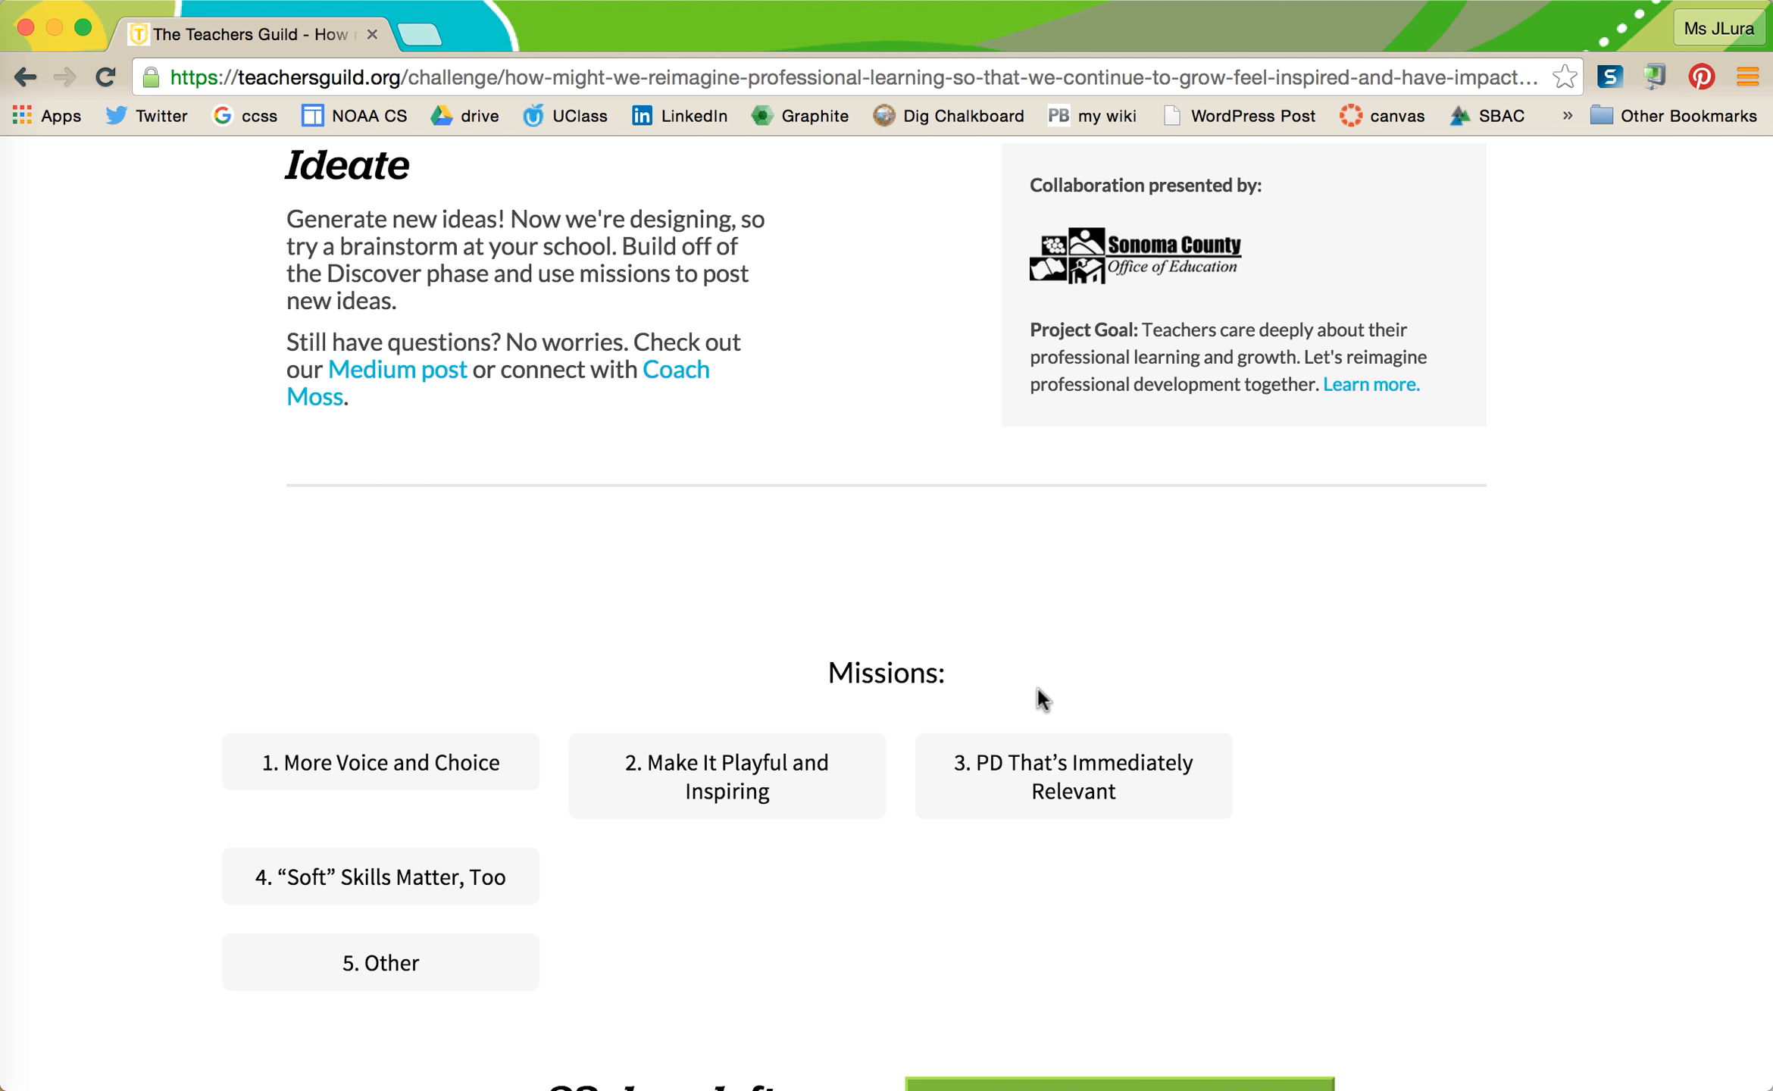
{"action": "scroll", "coordinate": [715, 898], "scroll_direction": "down", "scroll_amount": 1}
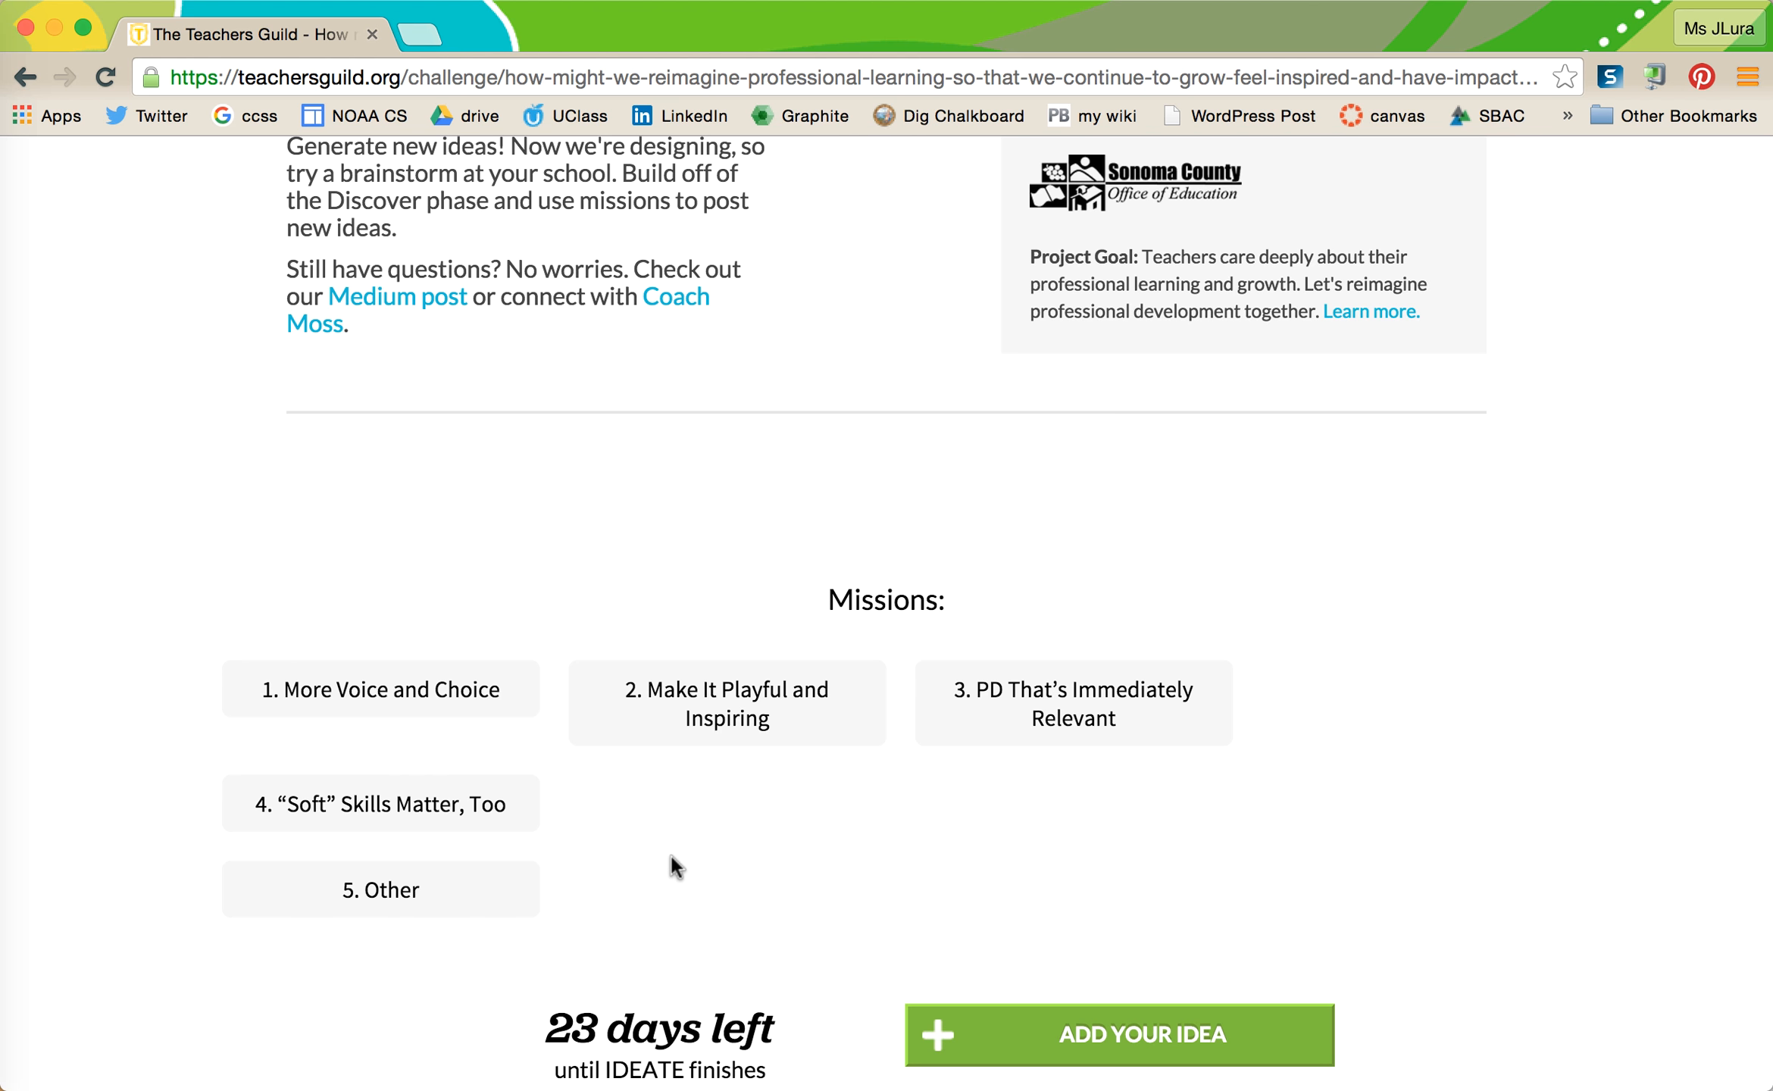
{"action": "scroll", "coordinate": [671, 856], "scroll_direction": "down", "scroll_amount": 1}
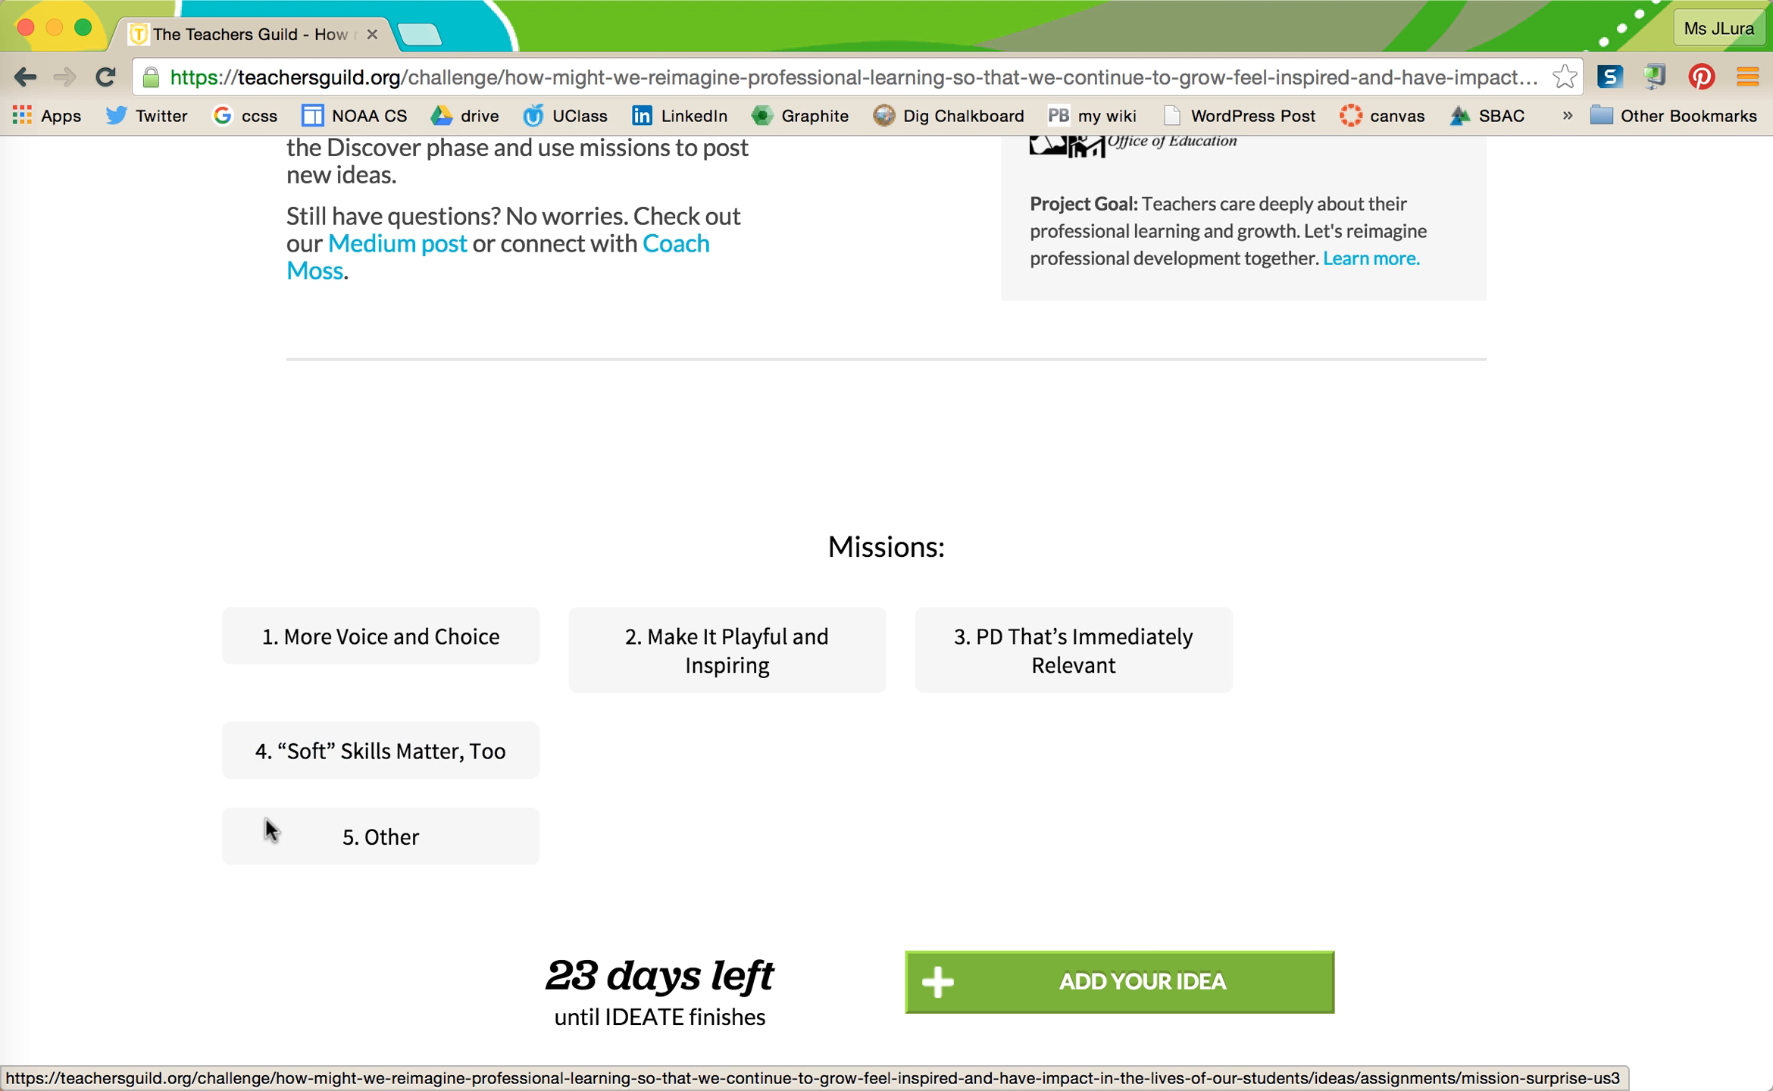
{"action": "scroll", "coordinate": [265, 816], "scroll_direction": "down", "scroll_amount": 10}
{"action": "scroll", "coordinate": [269, 832], "scroll_direction": "down", "scroll_amount": 12}
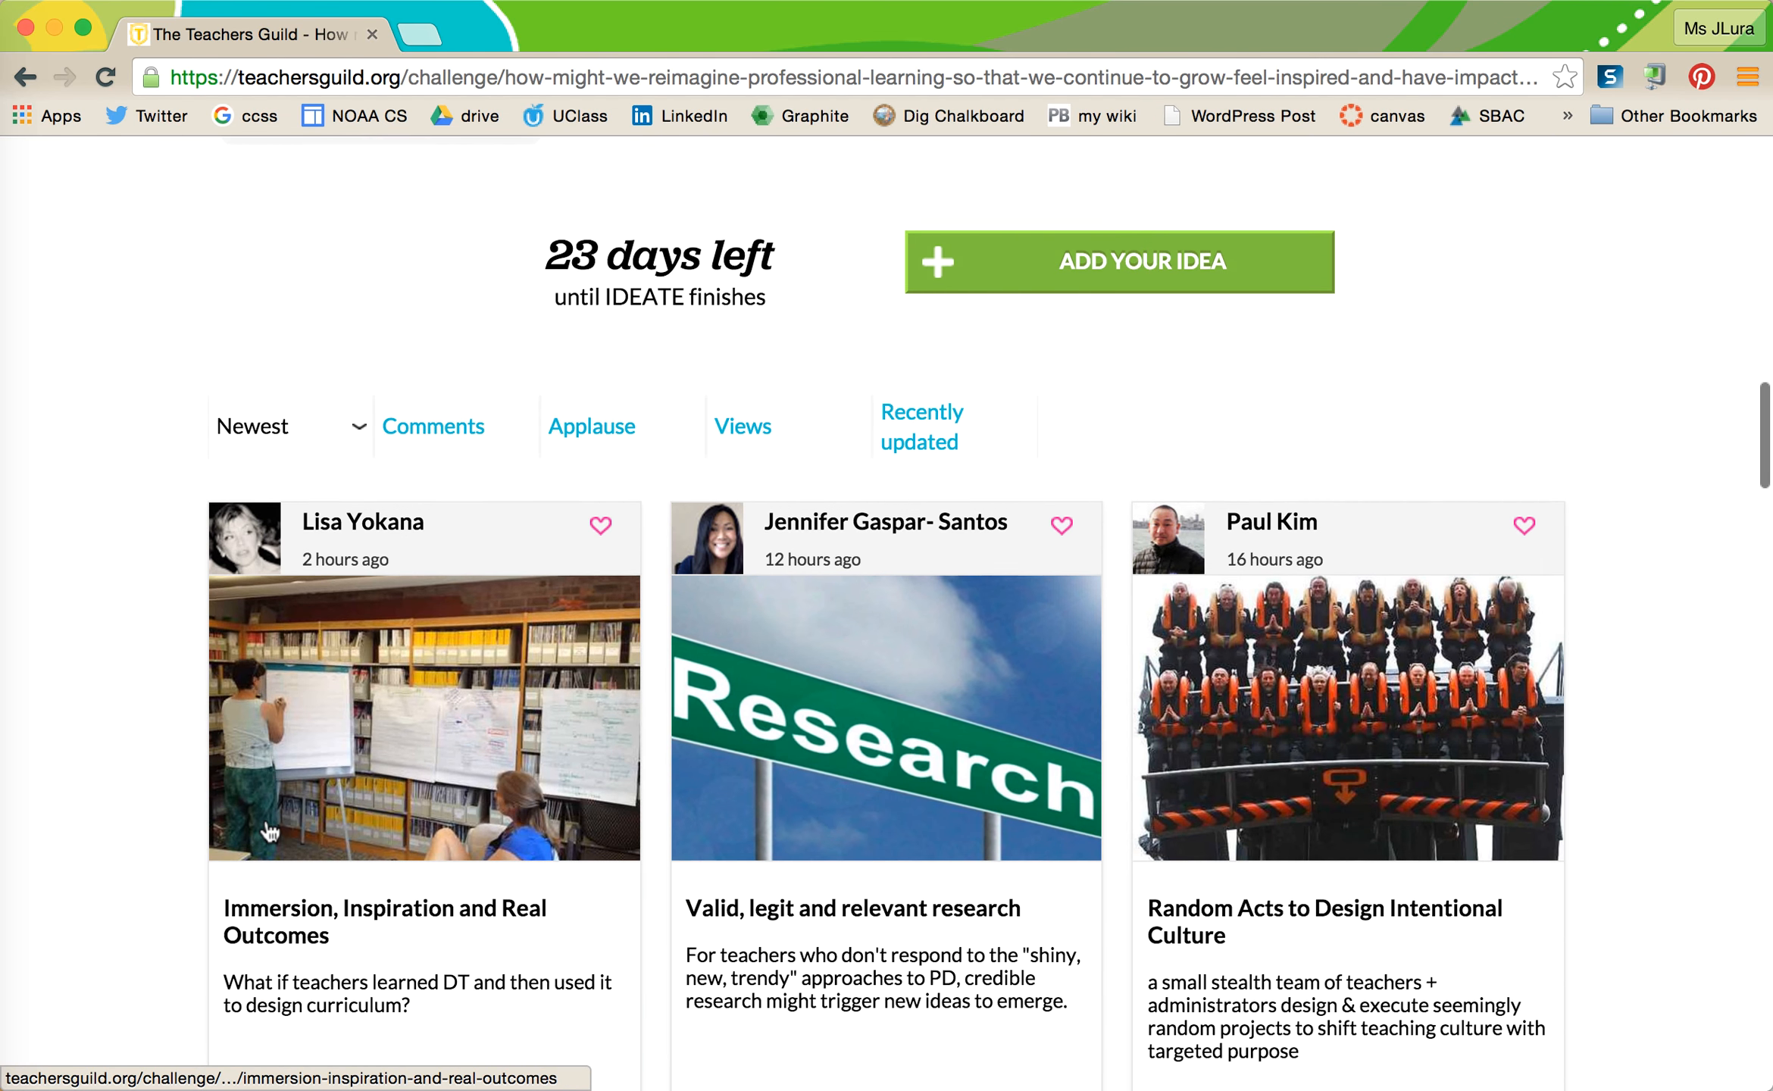
{"action": "scroll", "coordinate": [269, 831], "scroll_direction": "down", "scroll_amount": 7}
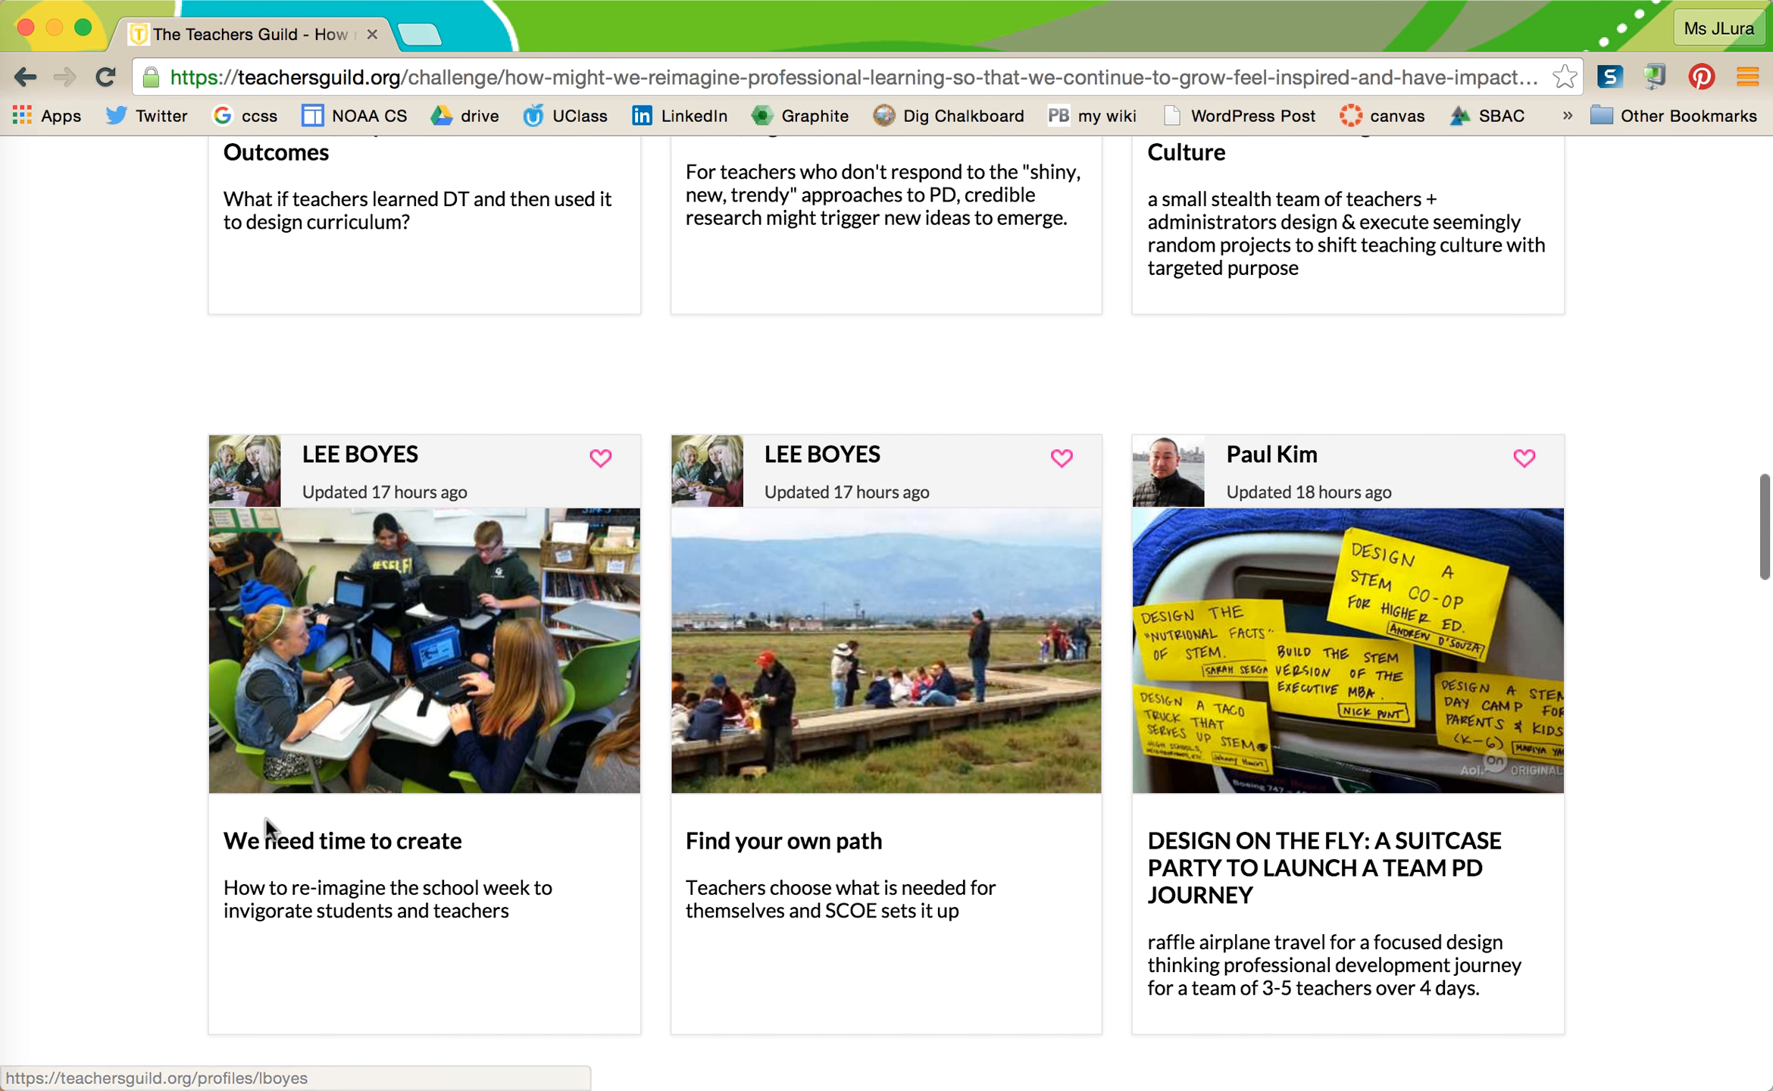
{"action": "scroll", "coordinate": [269, 829], "scroll_direction": "down", "scroll_amount": 3}
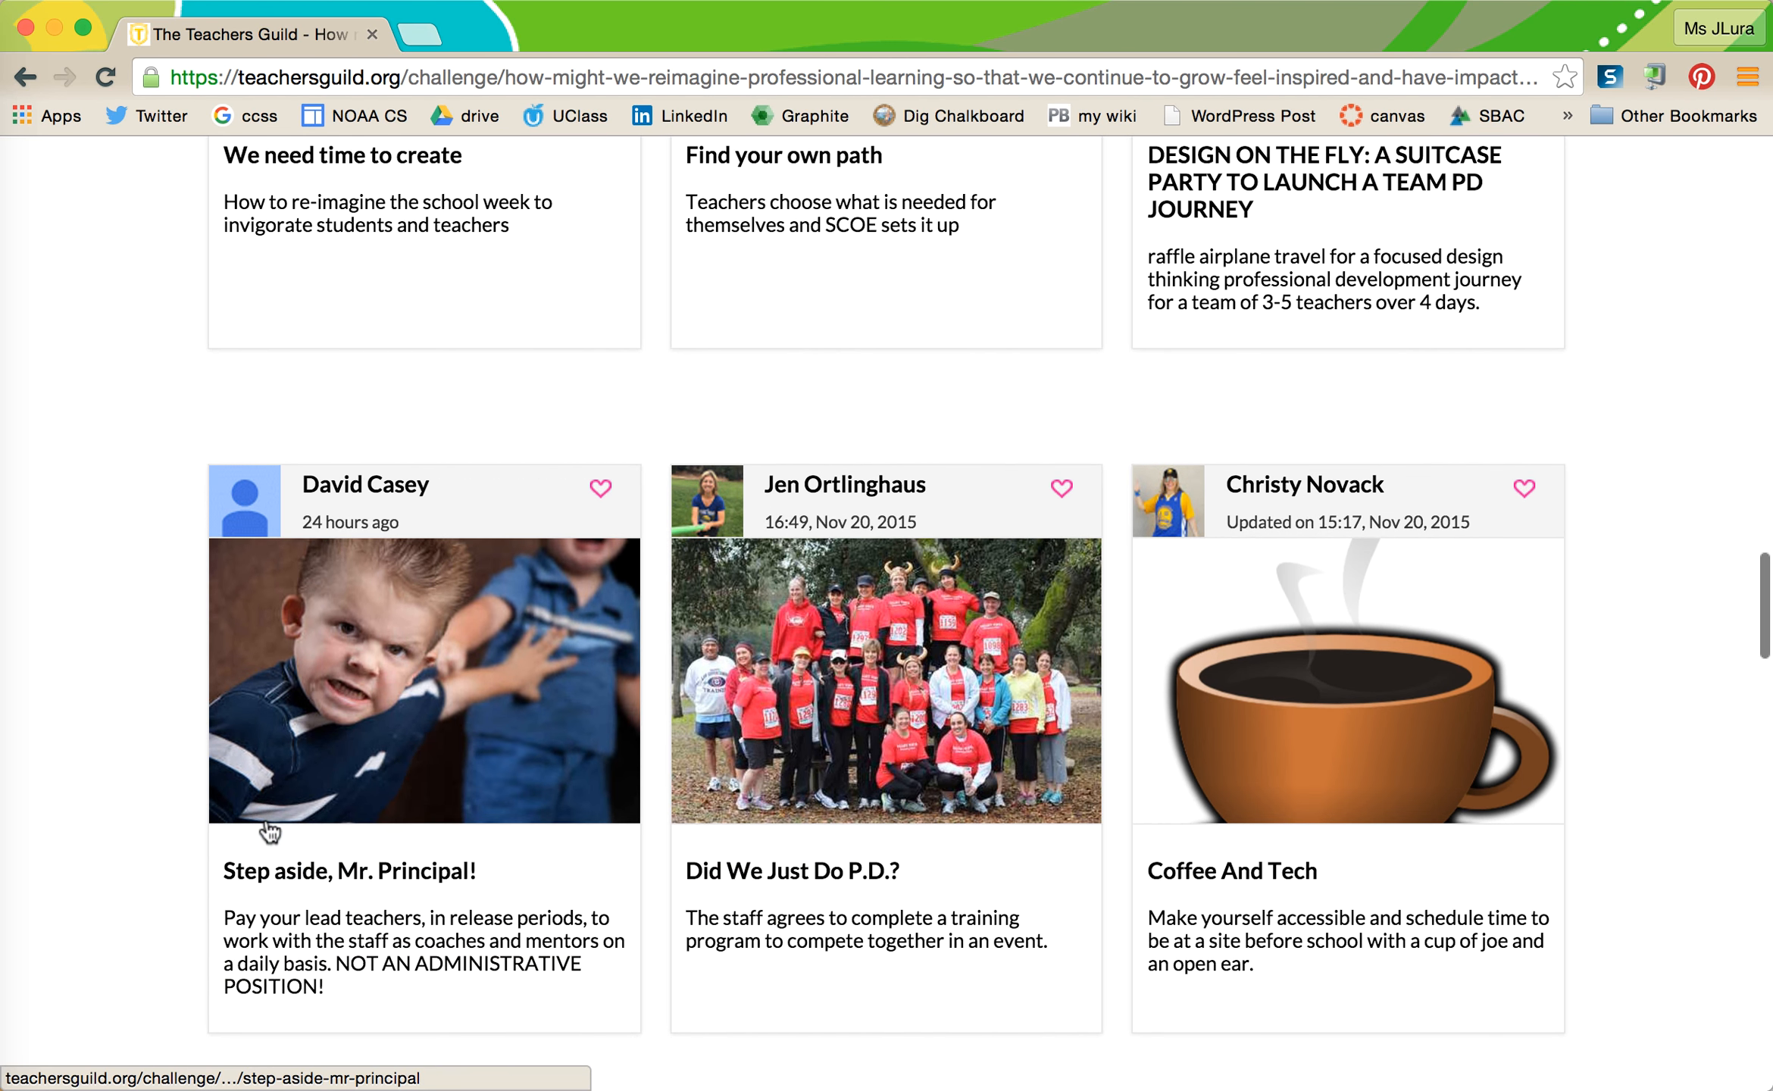
{"action": "scroll", "coordinate": [328, 629], "scroll_direction": "down", "scroll_amount": 2}
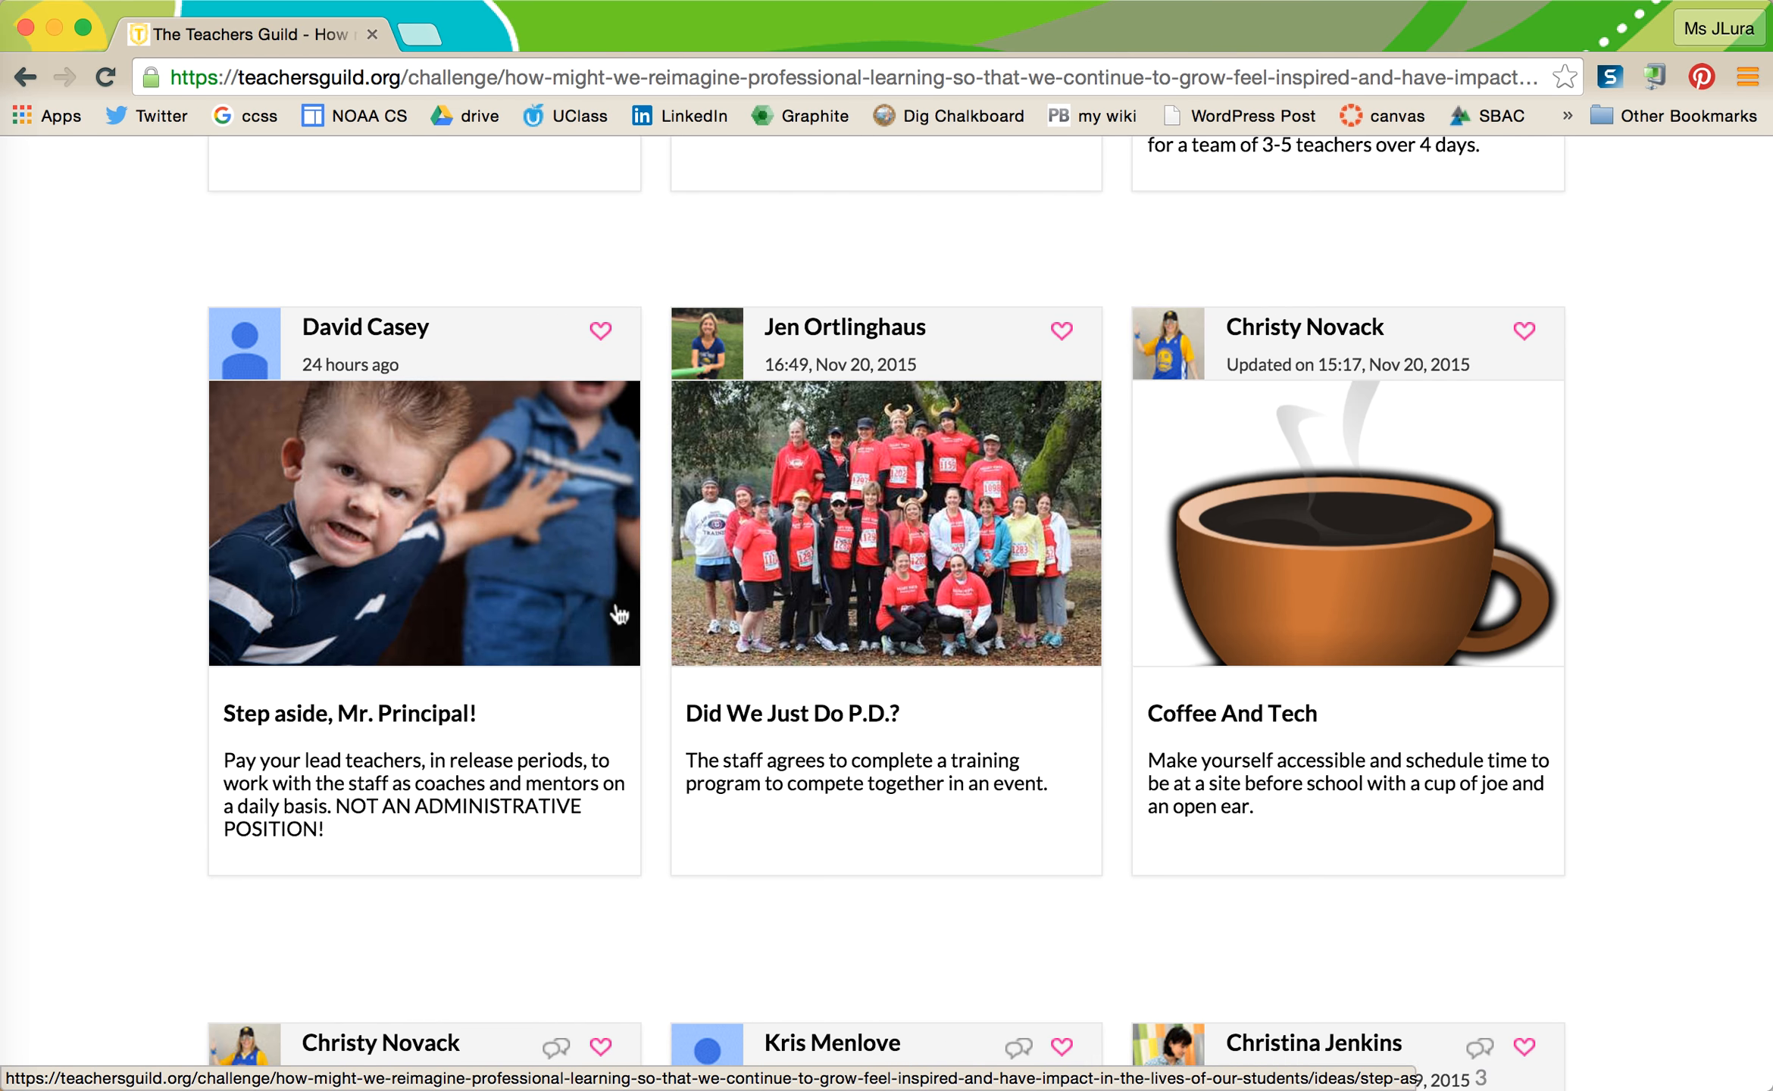
{"action": "scroll", "coordinate": [613, 603], "scroll_direction": "down", "scroll_amount": 2}
{"action": "scroll", "coordinate": [618, 610], "scroll_direction": "up", "scroll_amount": 10}
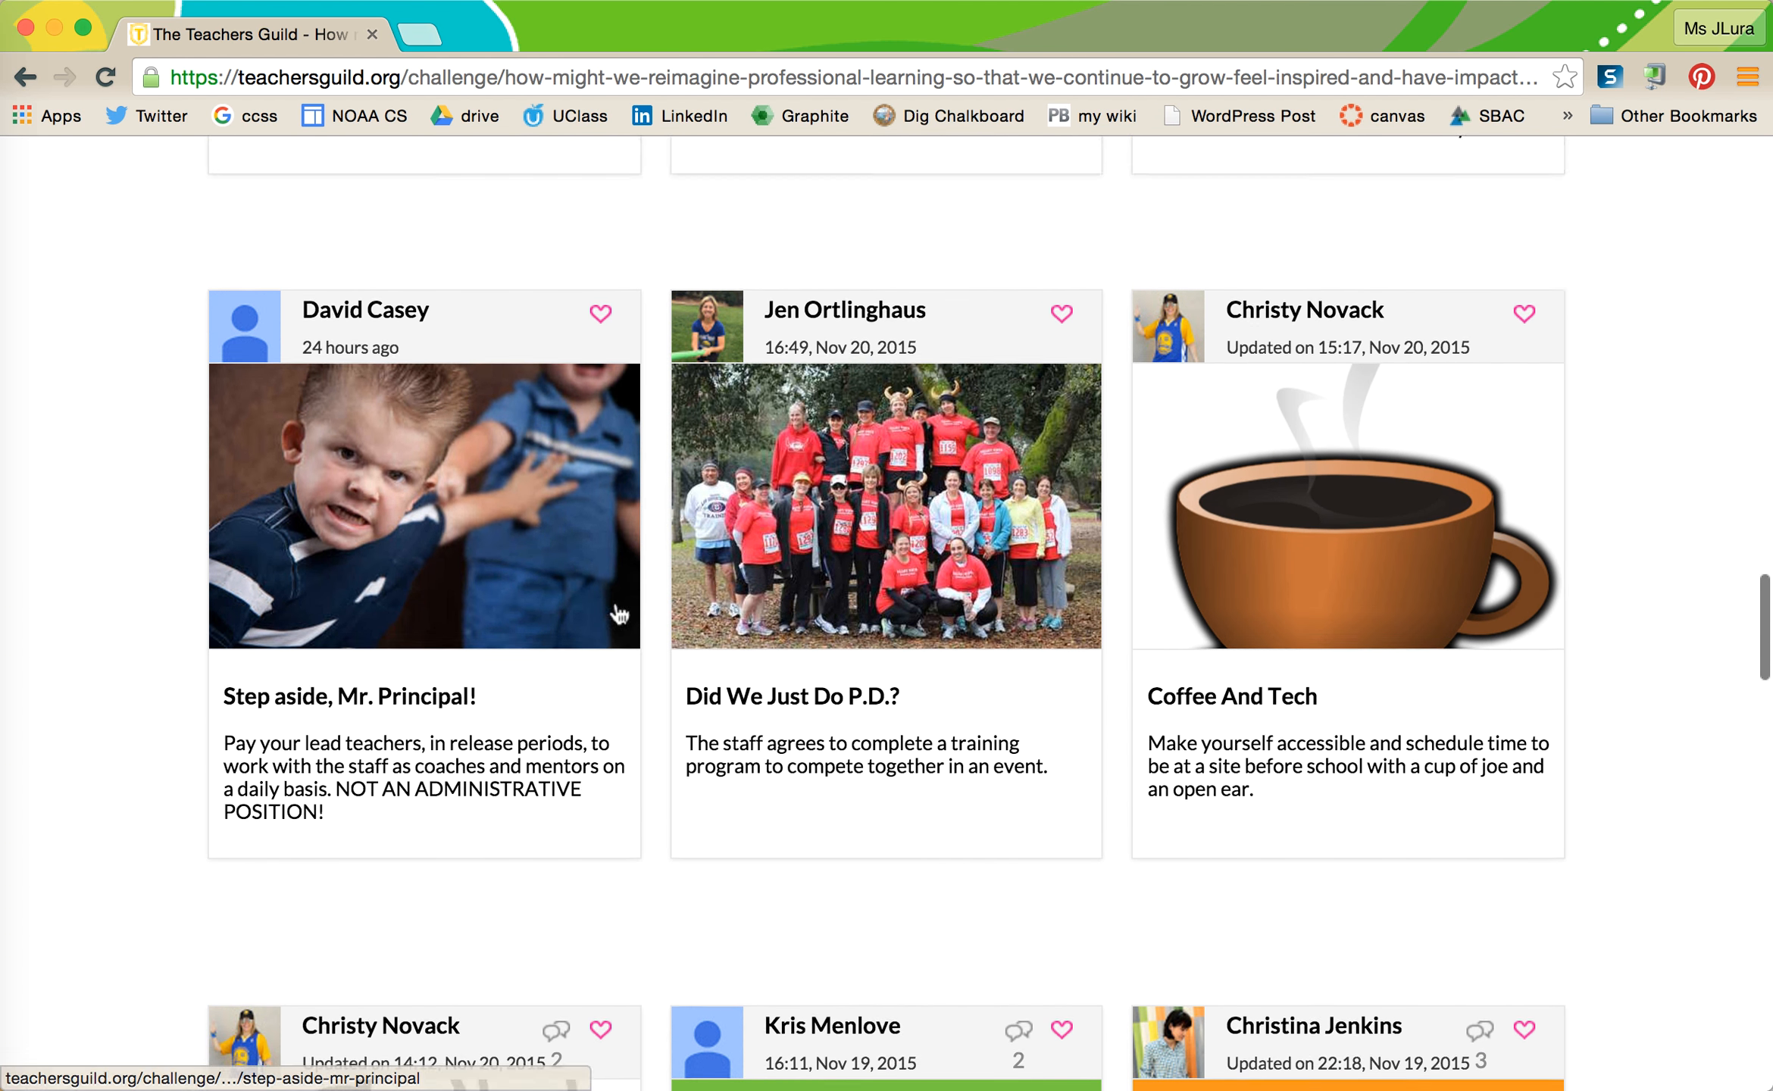
{"action": "scroll", "coordinate": [614, 599], "scroll_direction": "up", "scroll_amount": 2}
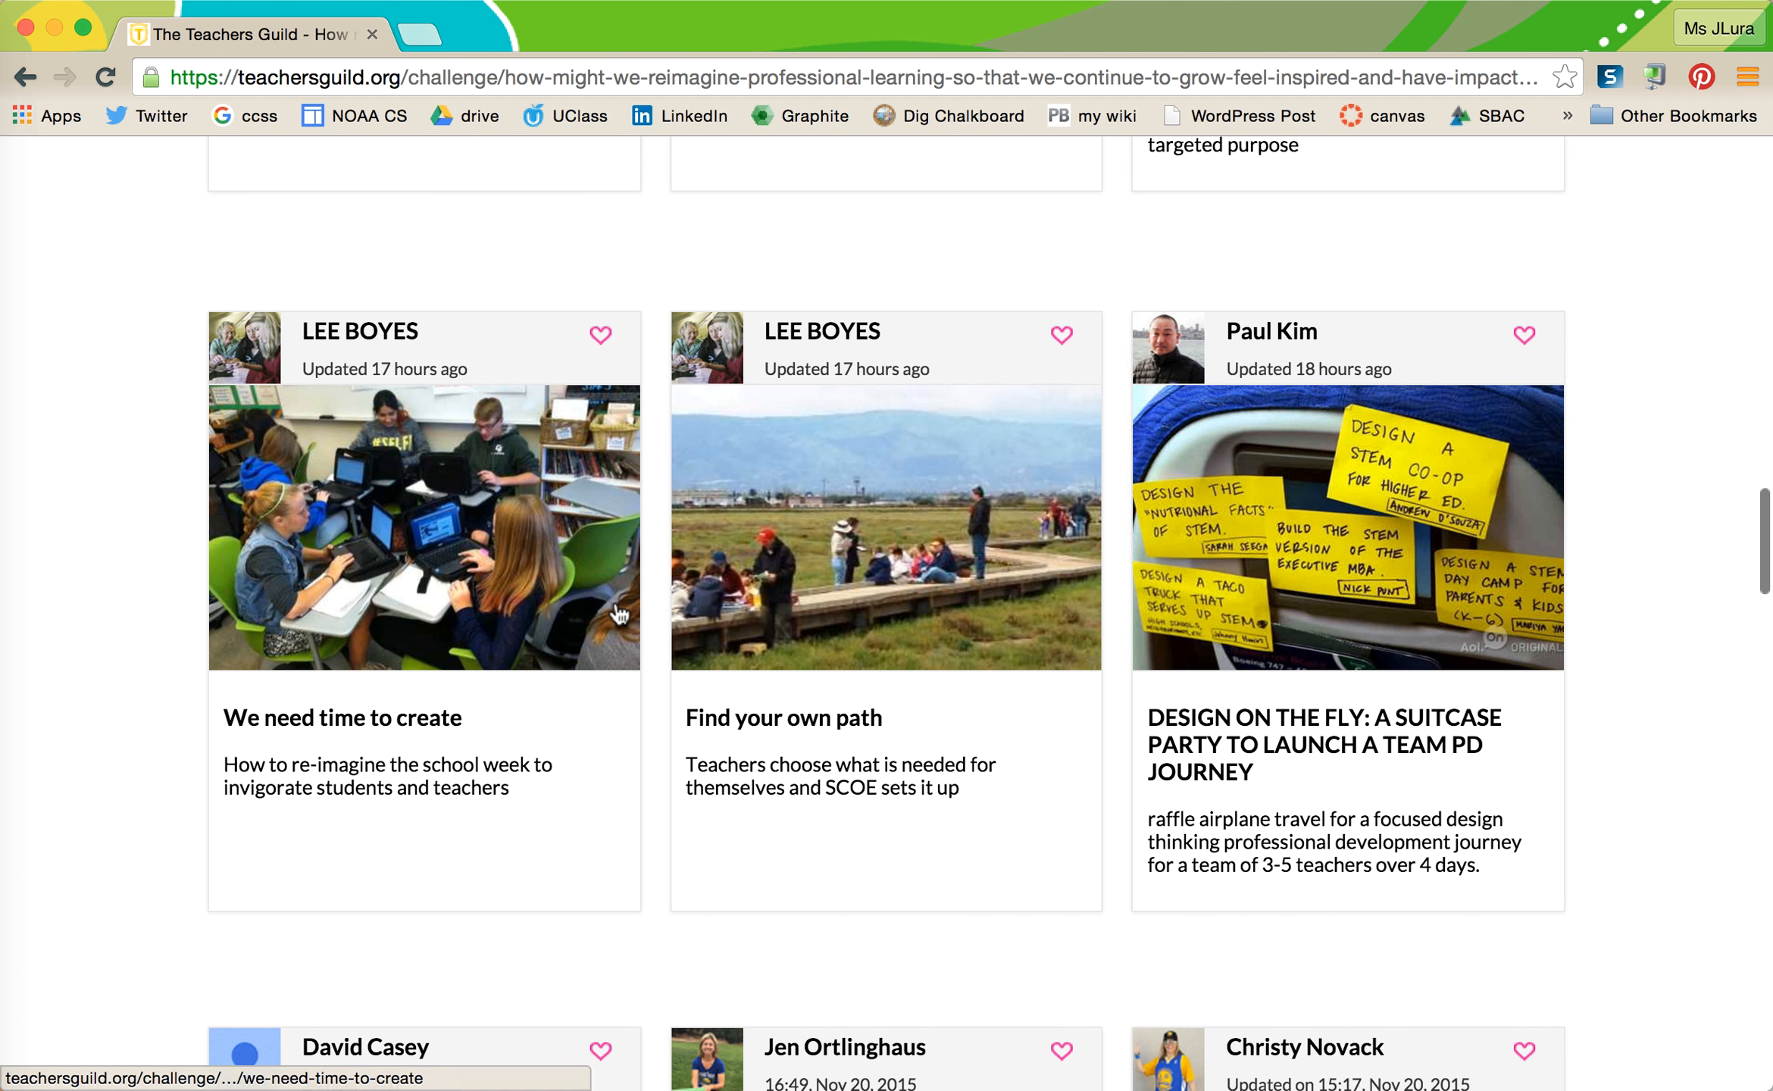
{"action": "scroll", "coordinate": [614, 598], "scroll_direction": "up", "scroll_amount": 6}
{"action": "scroll", "coordinate": [614, 599], "scroll_direction": "up", "scroll_amount": 8}
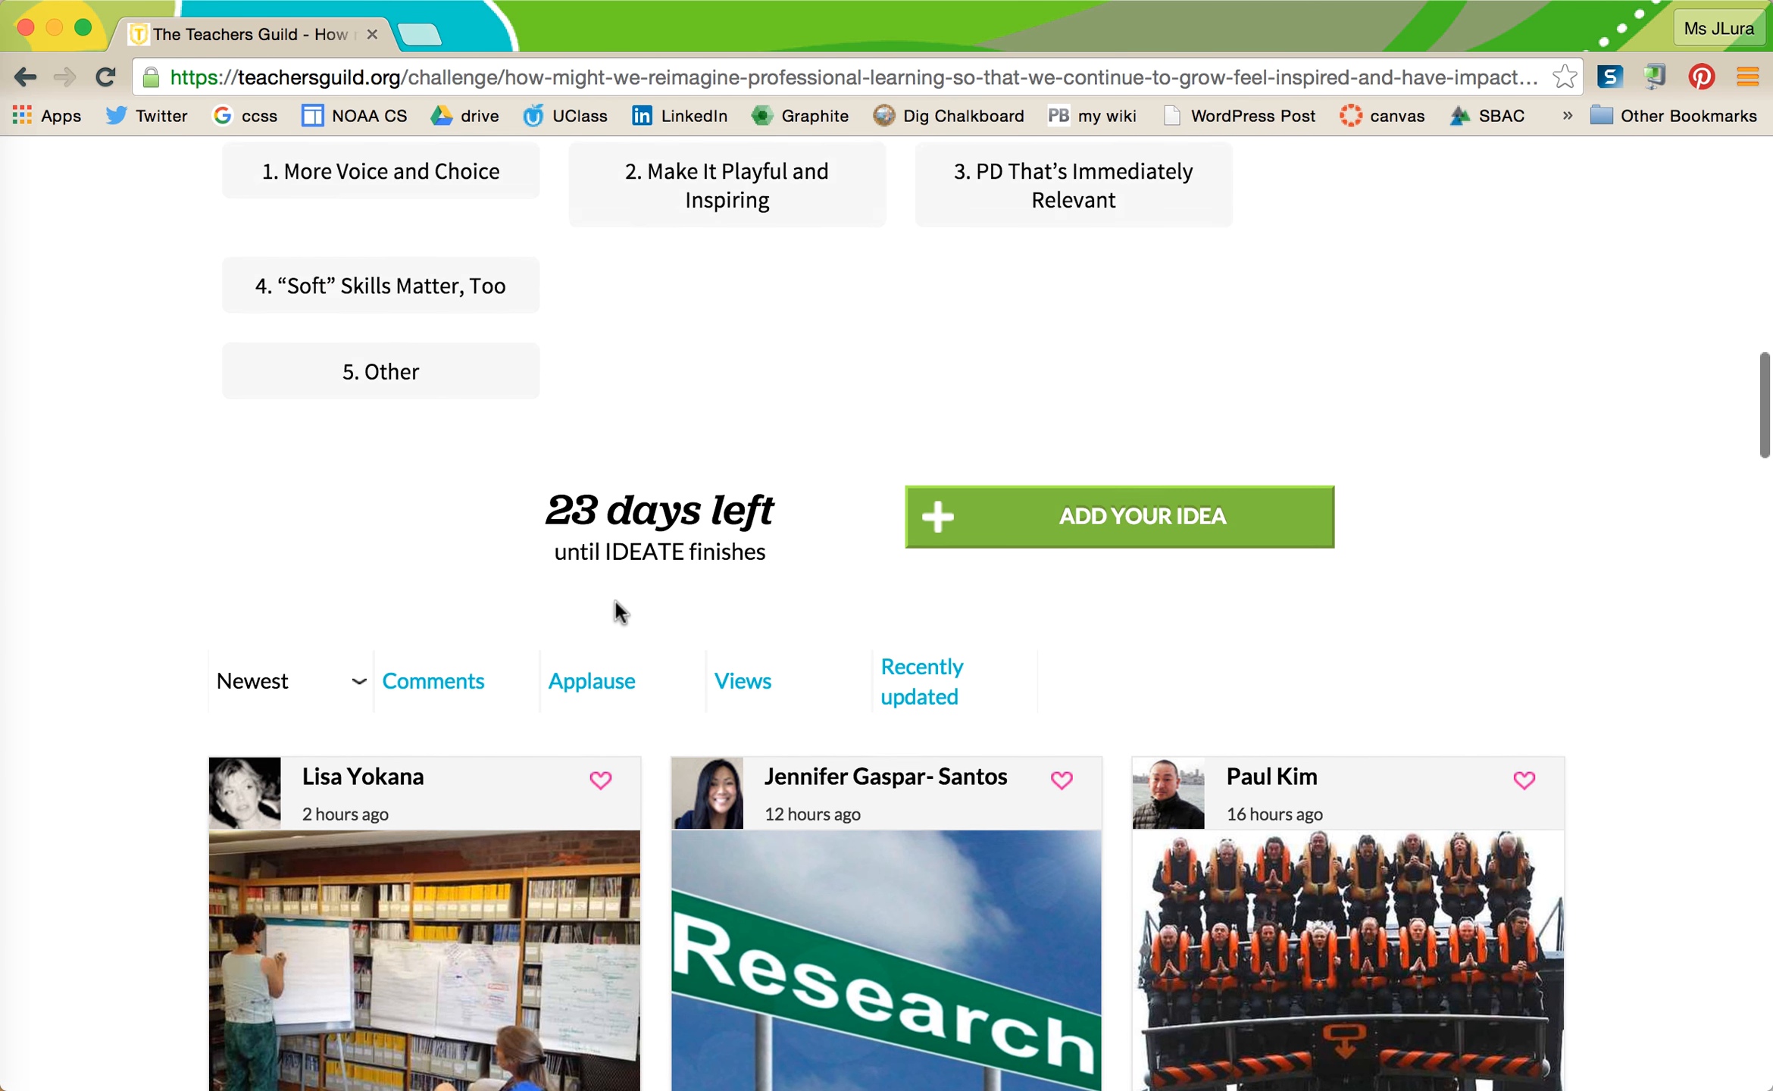
{"action": "scroll", "coordinate": [614, 598], "scroll_direction": "up", "scroll_amount": 17}
{"action": "scroll", "coordinate": [1315, 305], "scroll_direction": "up", "scroll_amount": 8}
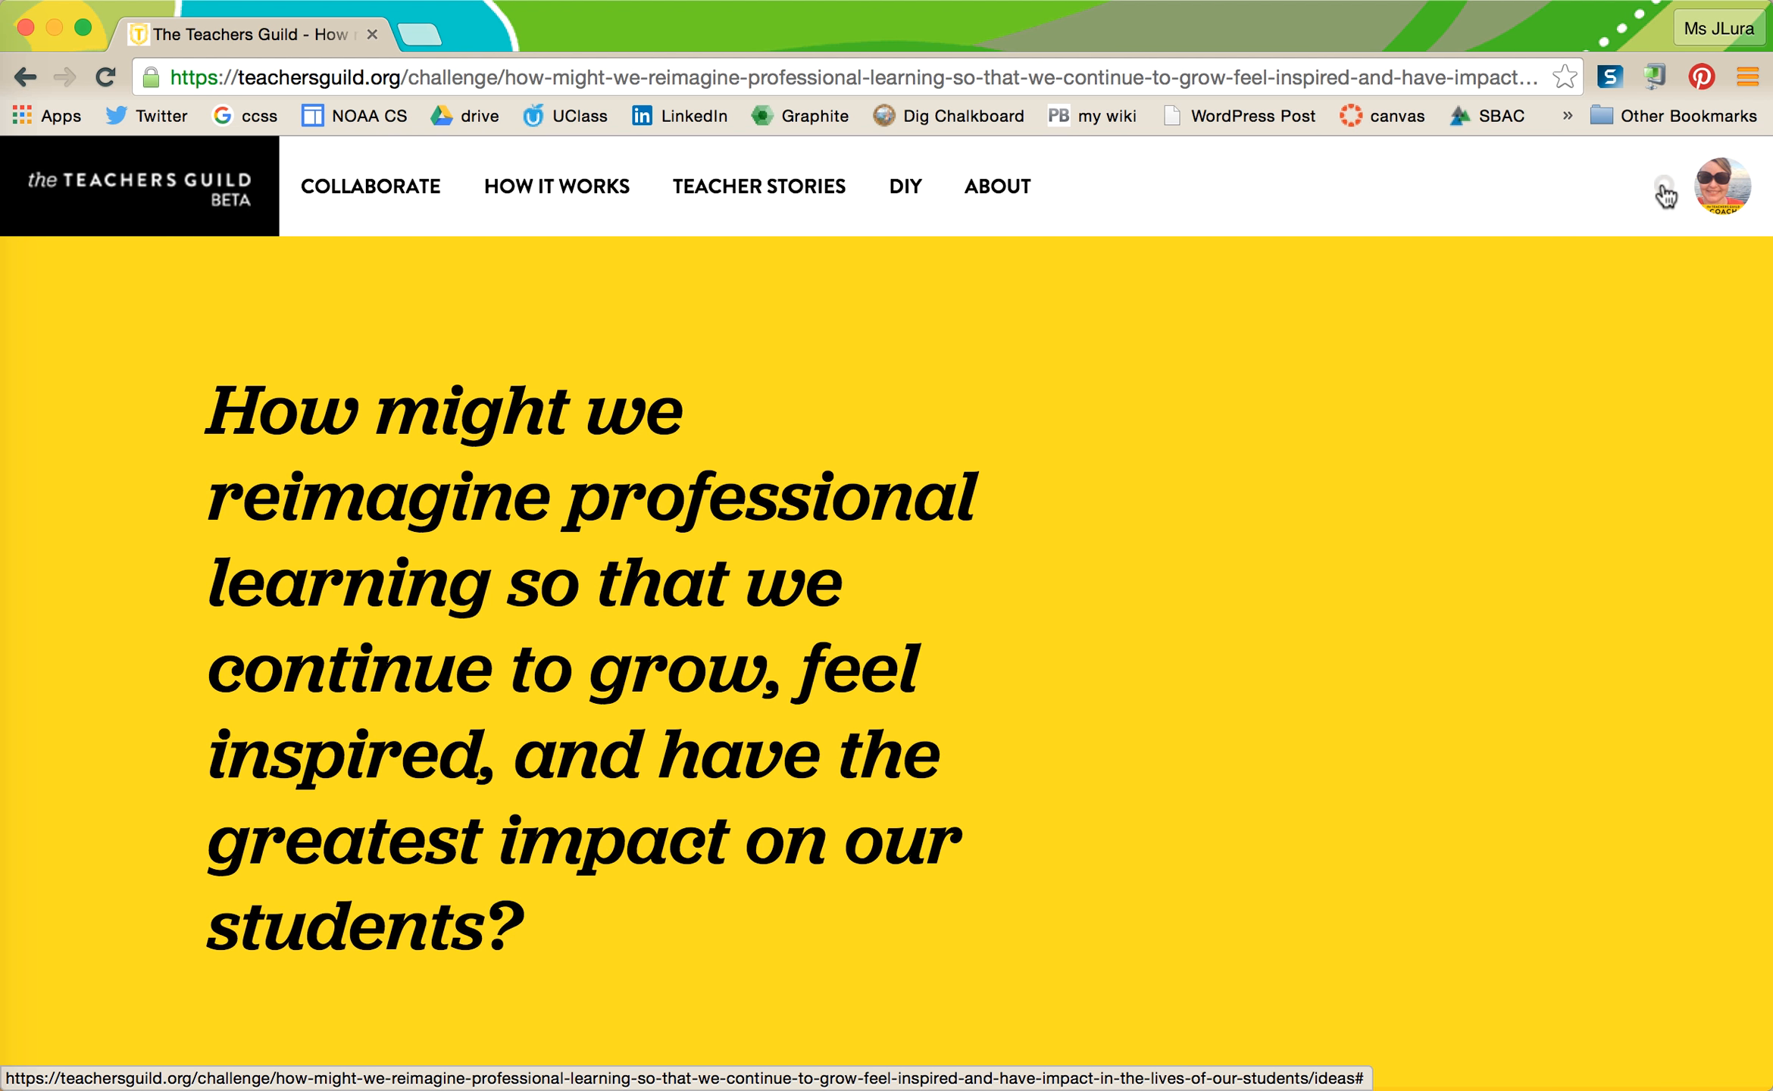
{"action": "left_click", "coordinate": [1664, 193]}
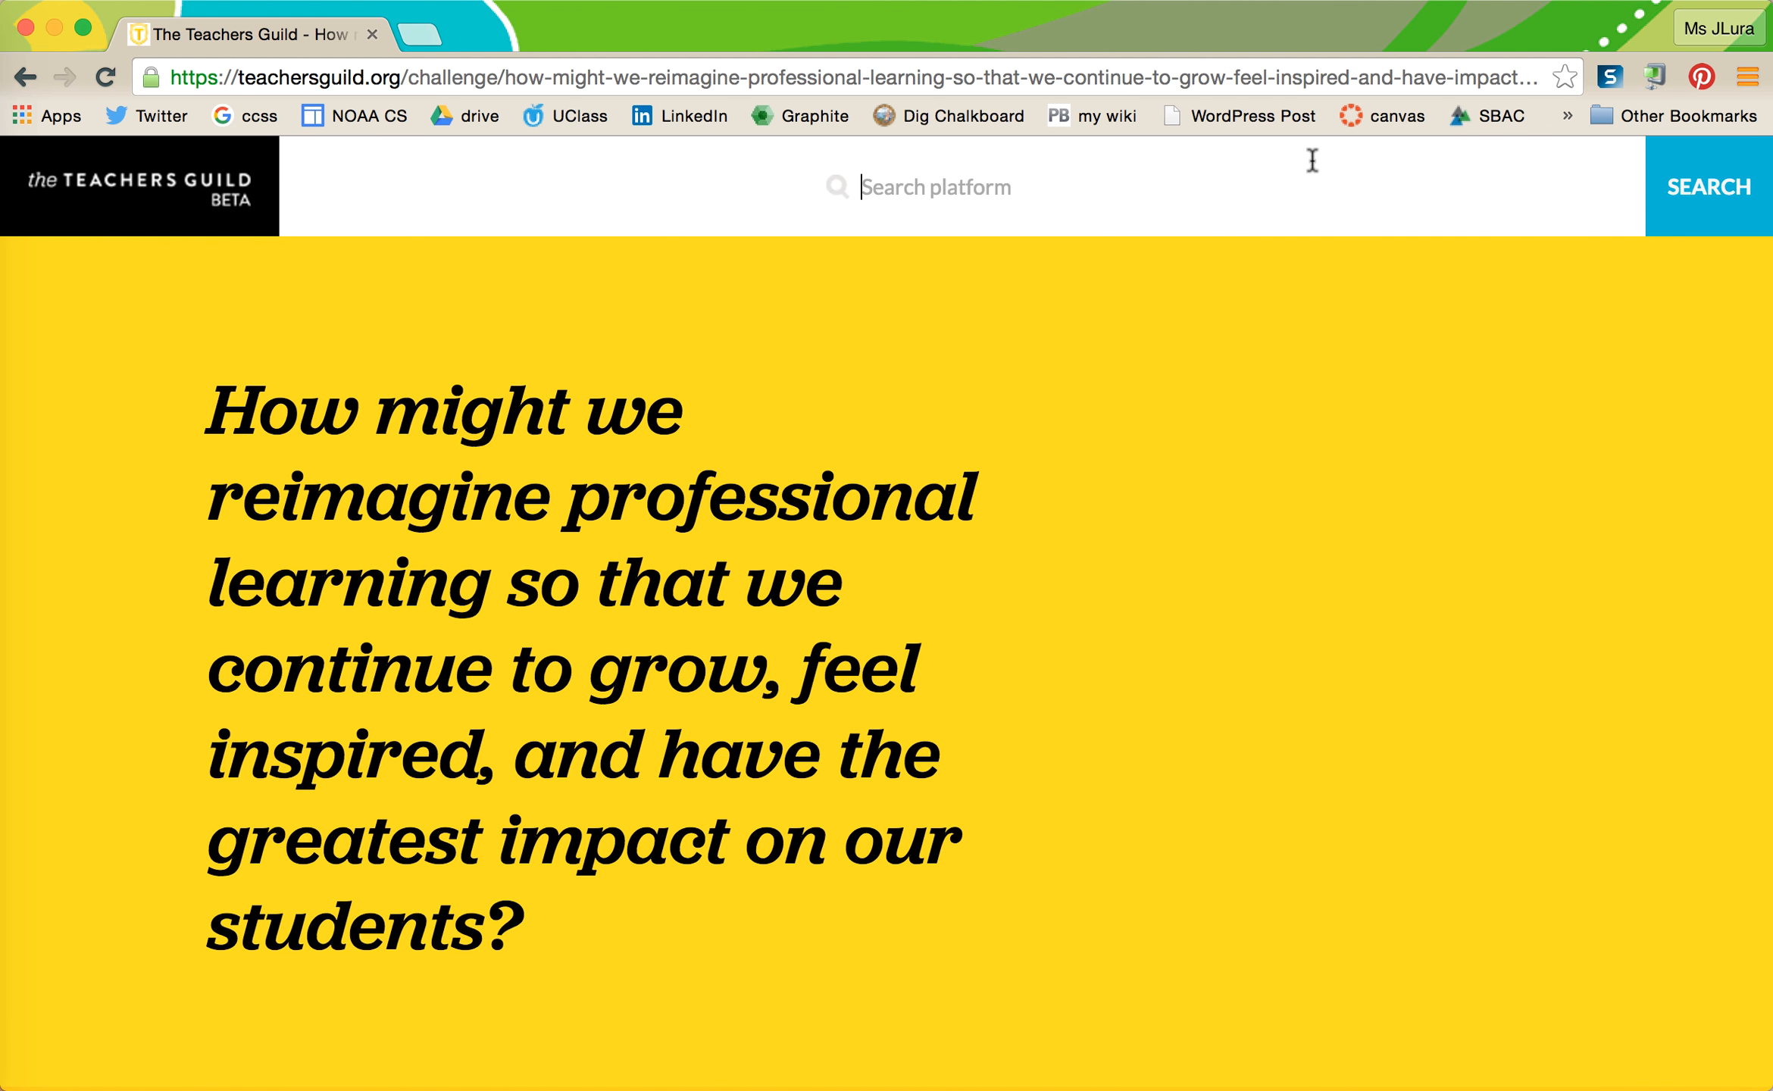
{"action": "type", "text": "IEP"}
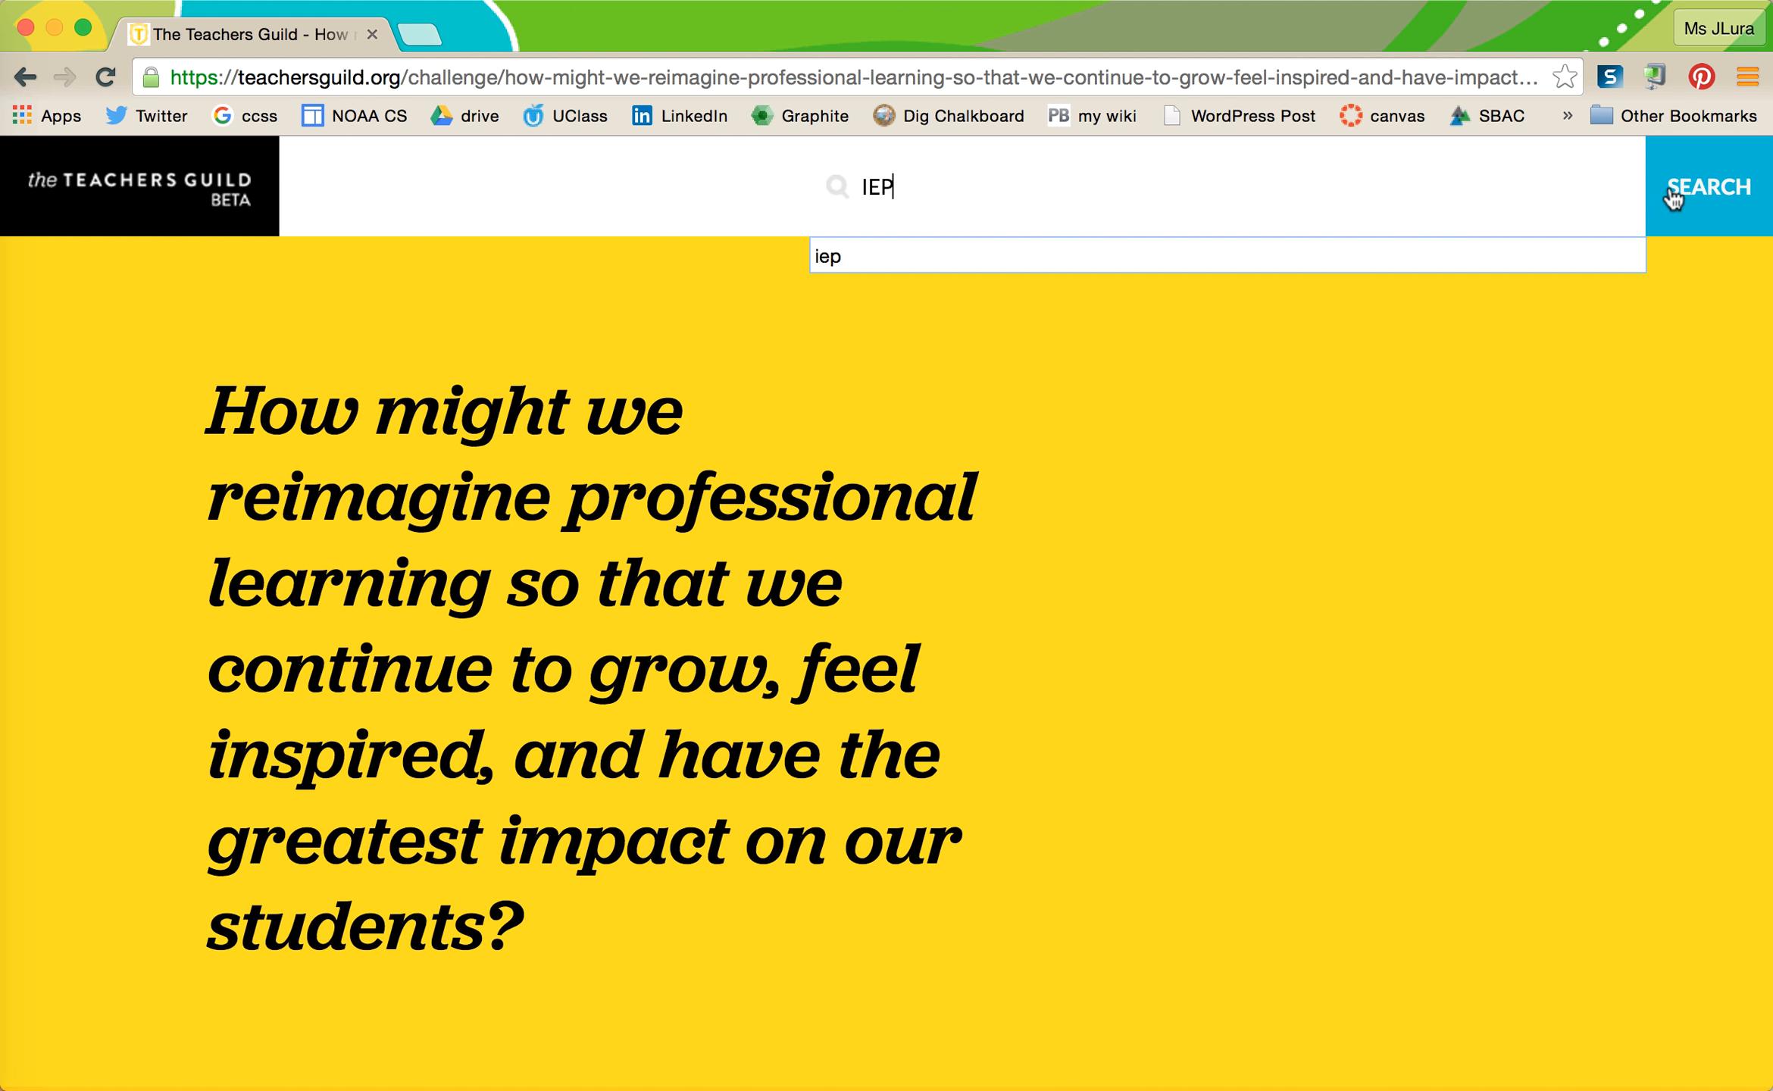
{"action": "left_click", "coordinate": [1684, 198]}
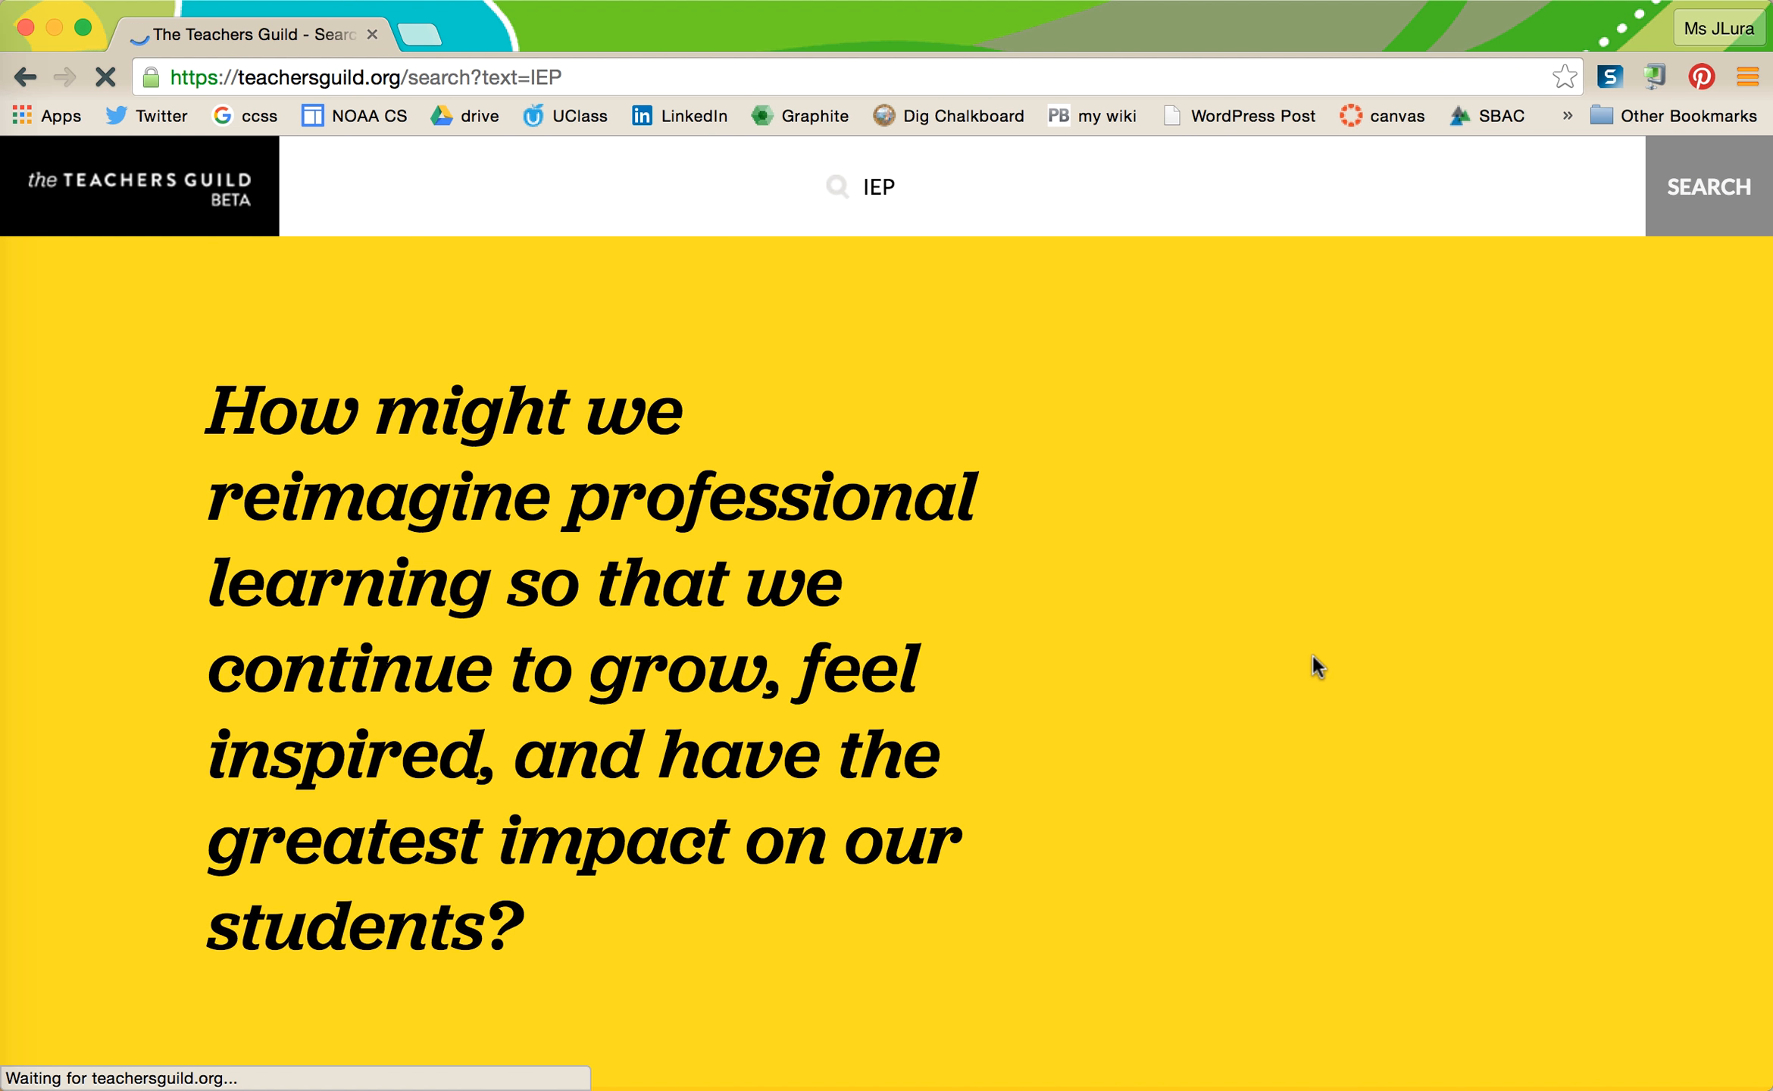
{"action": "scroll", "coordinate": [1128, 839], "scroll_direction": "down", "scroll_amount": 3}
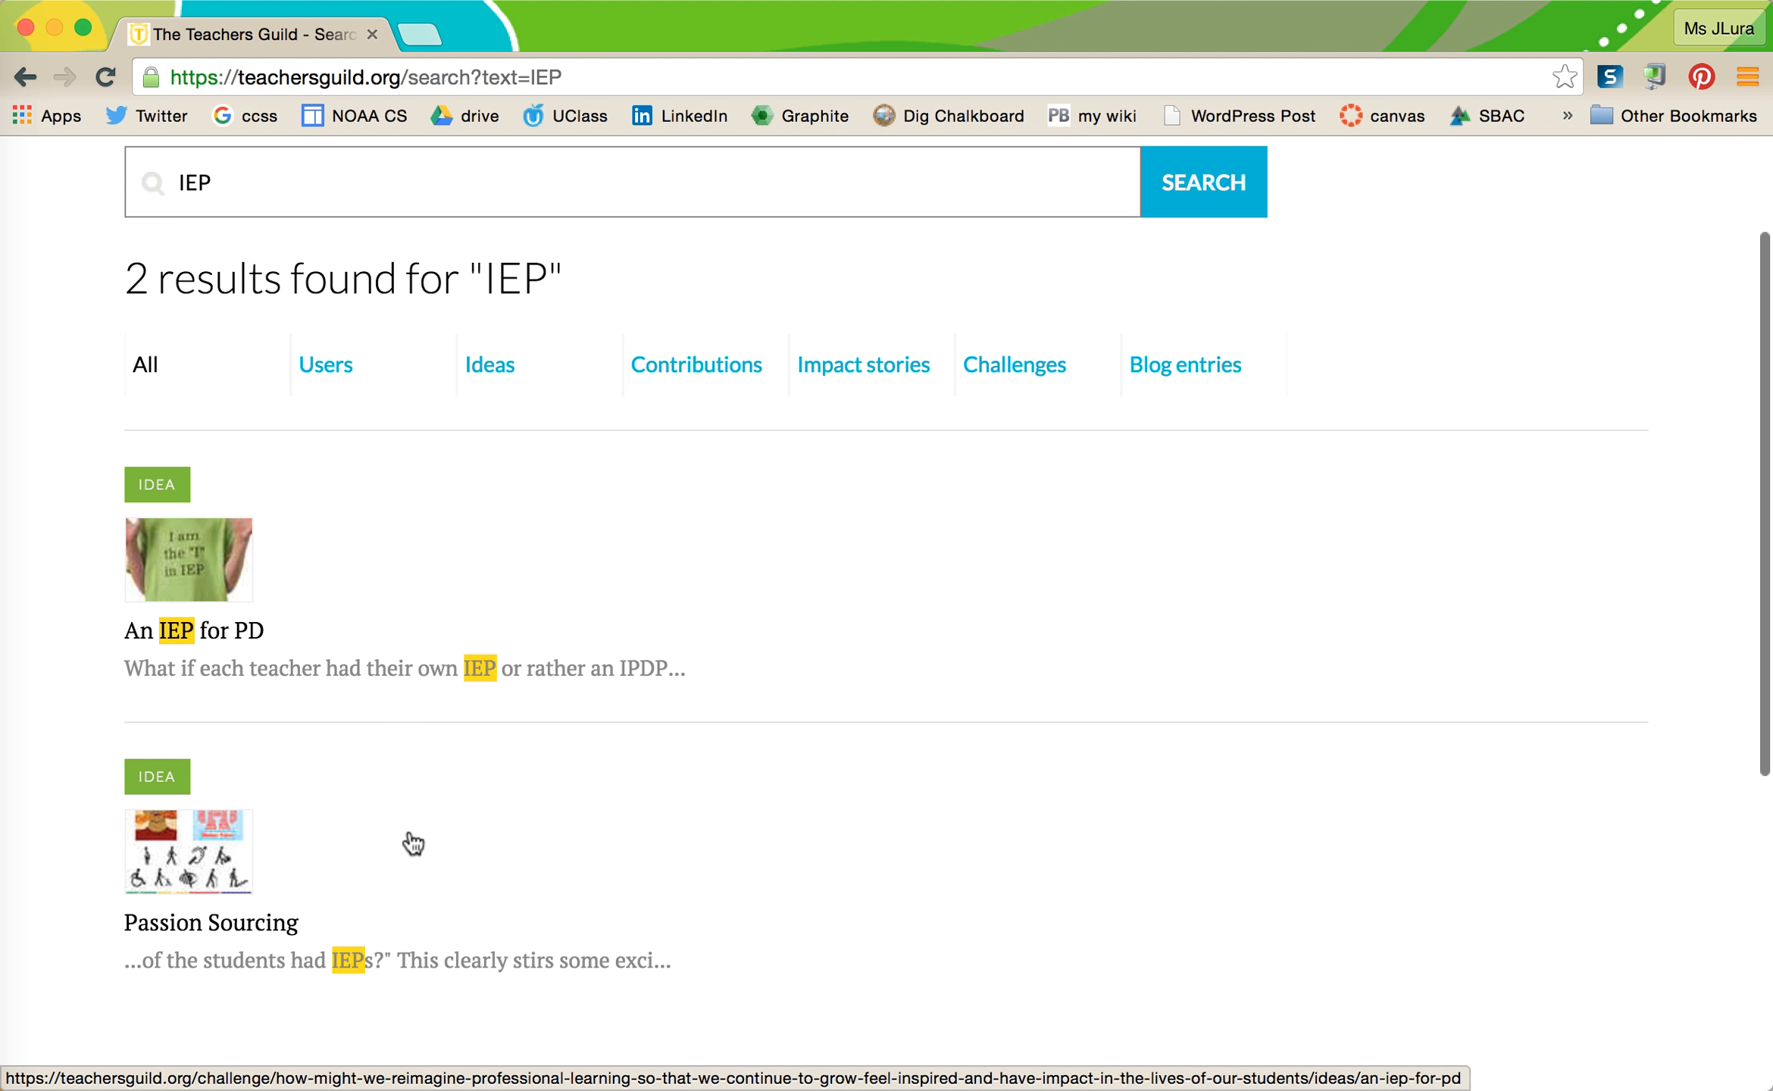
{"action": "scroll", "coordinate": [451, 898], "scroll_direction": "down", "scroll_amount": 1}
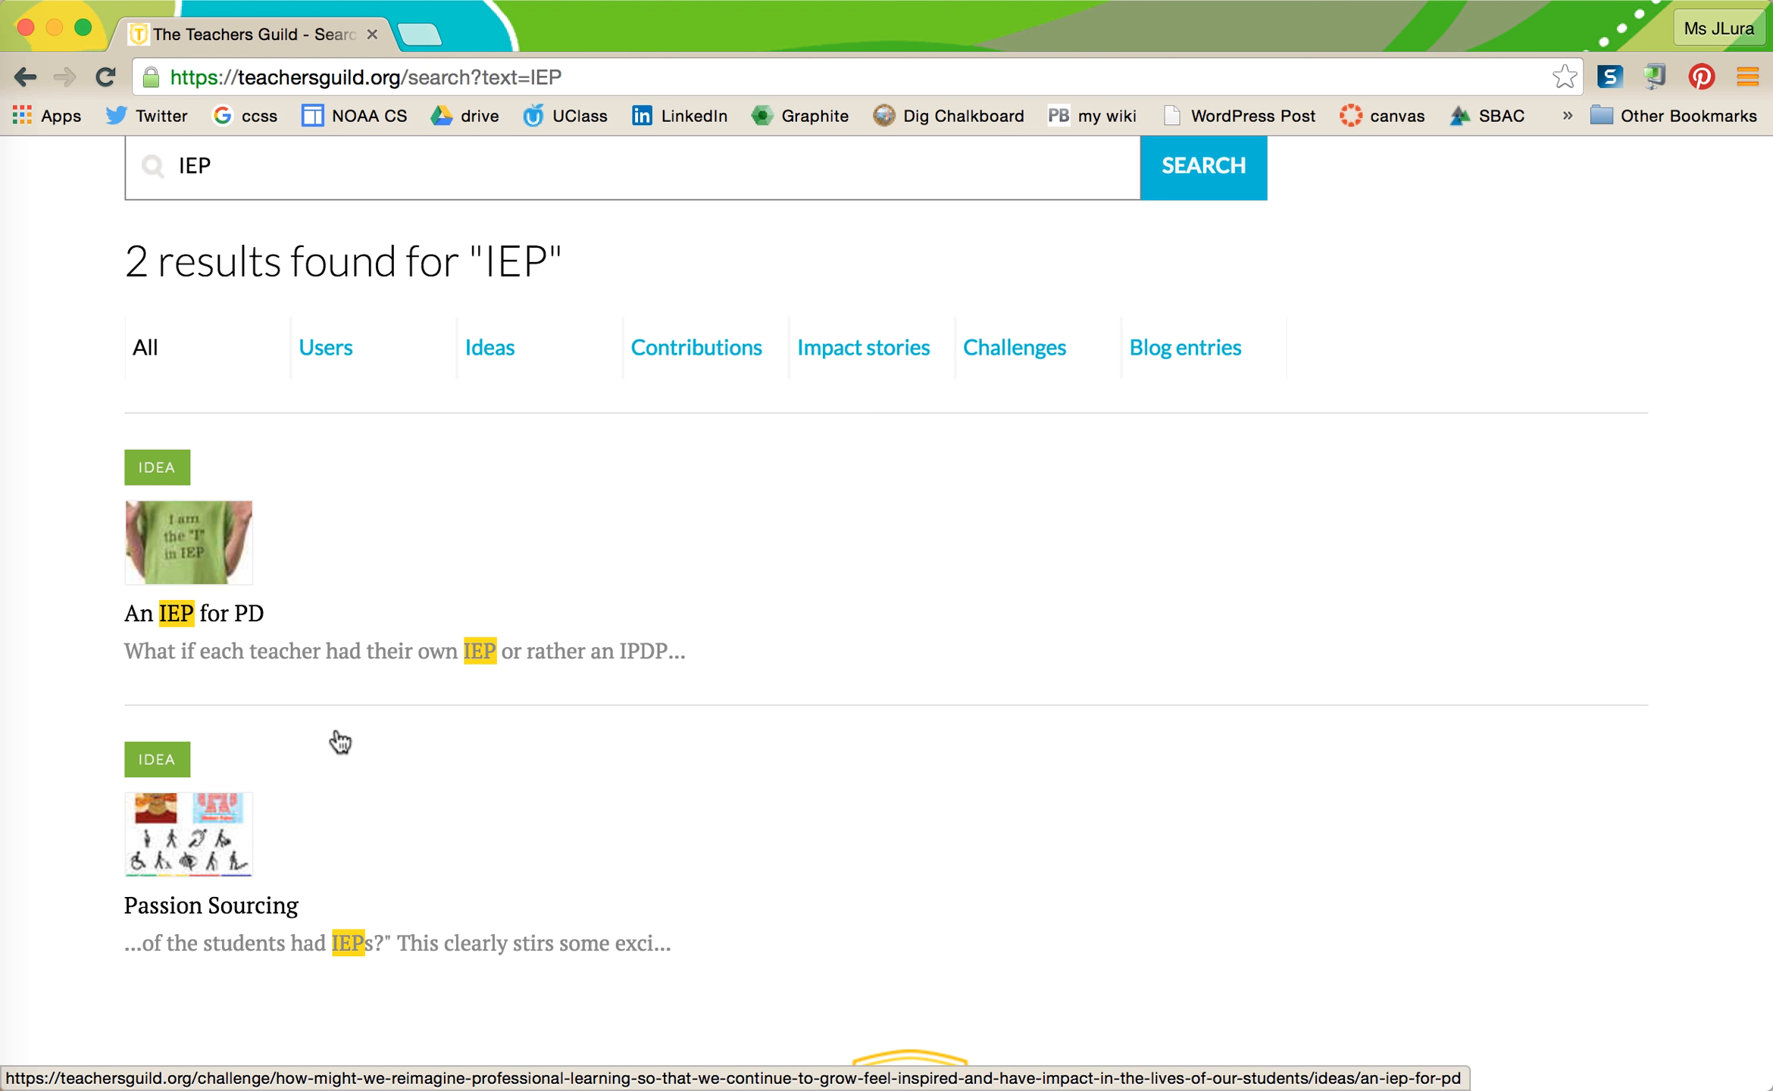
{"action": "scroll", "coordinate": [384, 763], "scroll_direction": "down", "scroll_amount": 2}
{"action": "scroll", "coordinate": [384, 763], "scroll_direction": "down", "scroll_amount": 2}
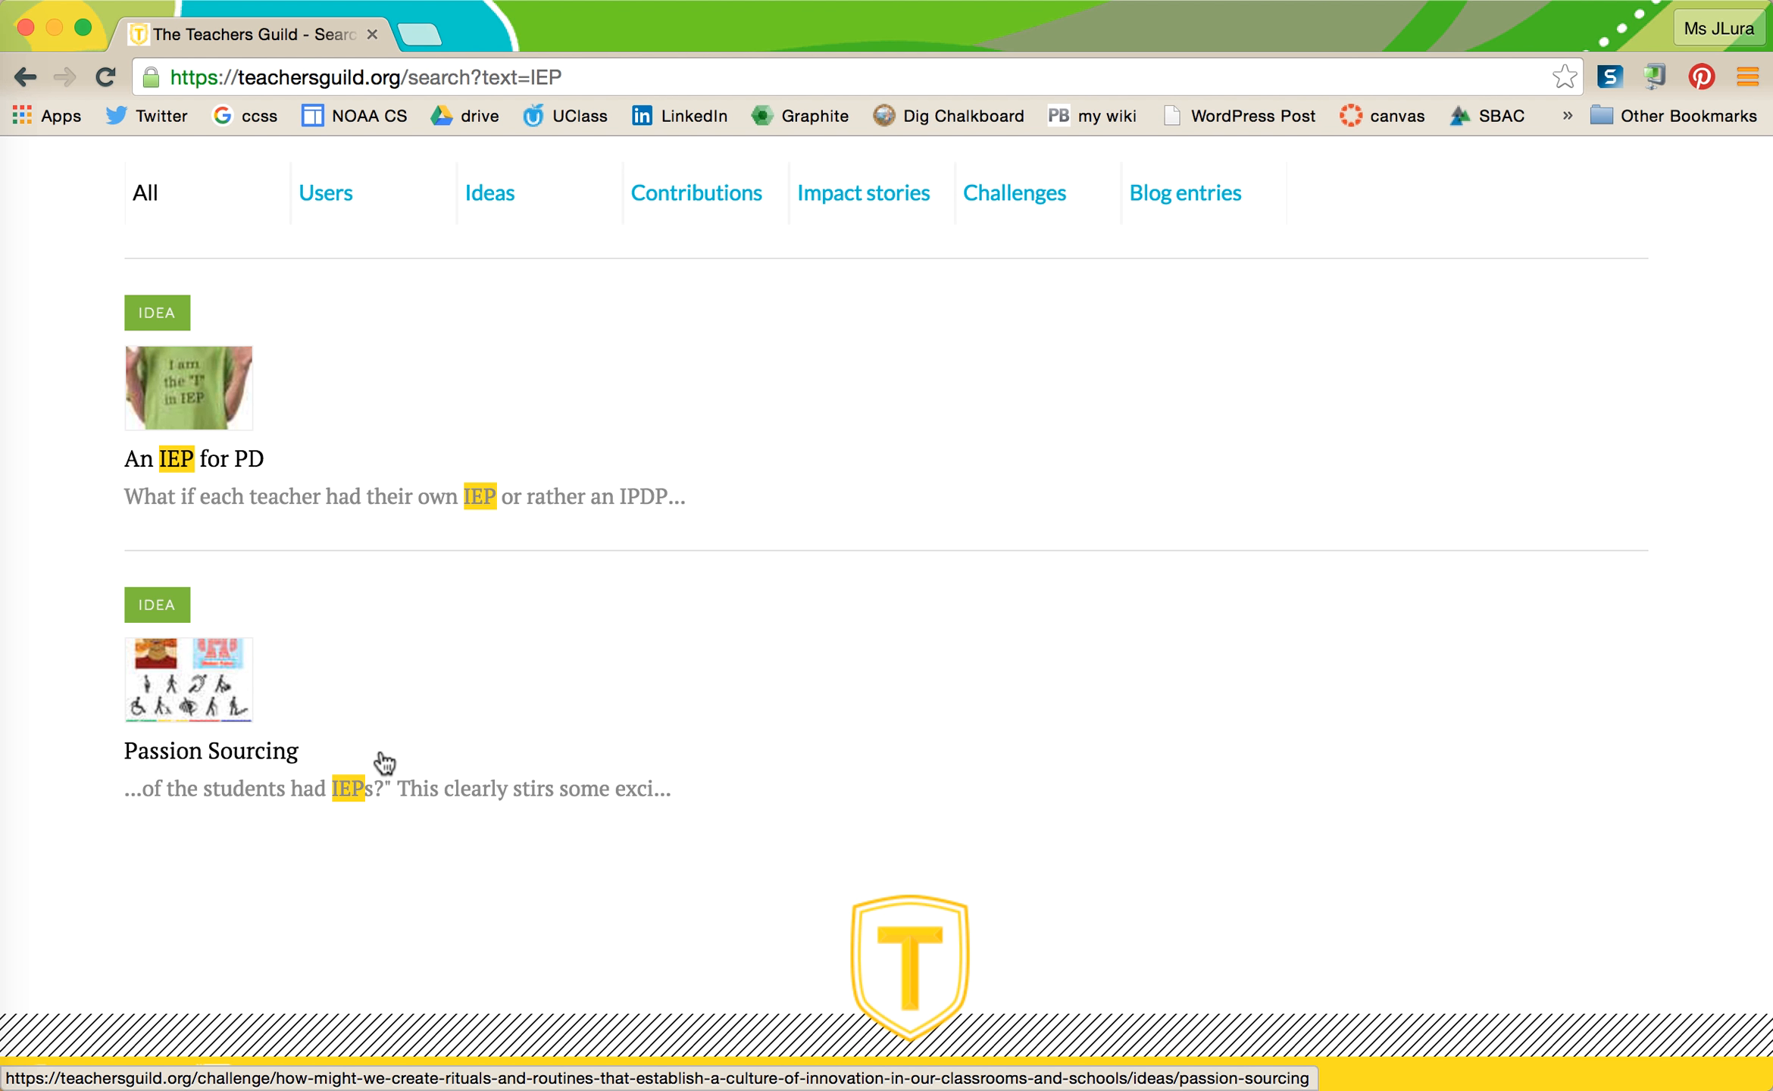
{"action": "scroll", "coordinate": [385, 763], "scroll_direction": "up", "scroll_amount": 1}
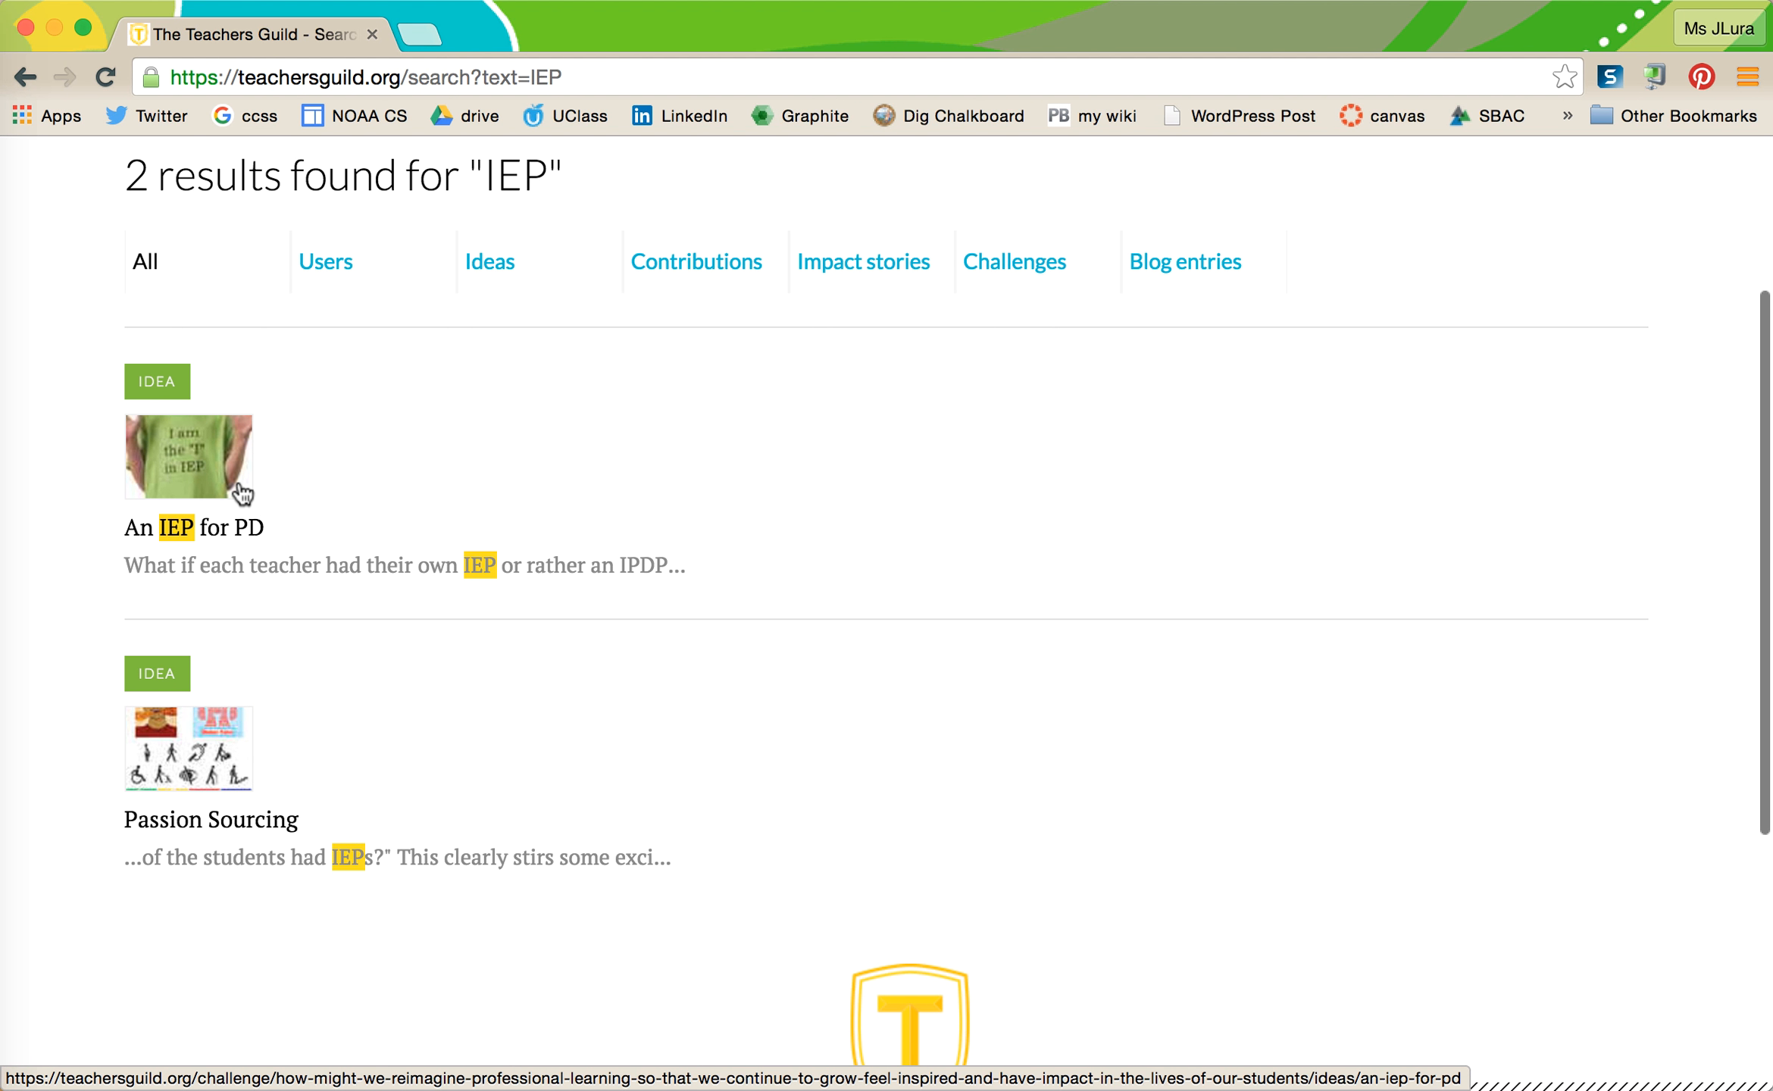
{"action": "scroll", "coordinate": [243, 493], "scroll_direction": "up", "scroll_amount": 3}
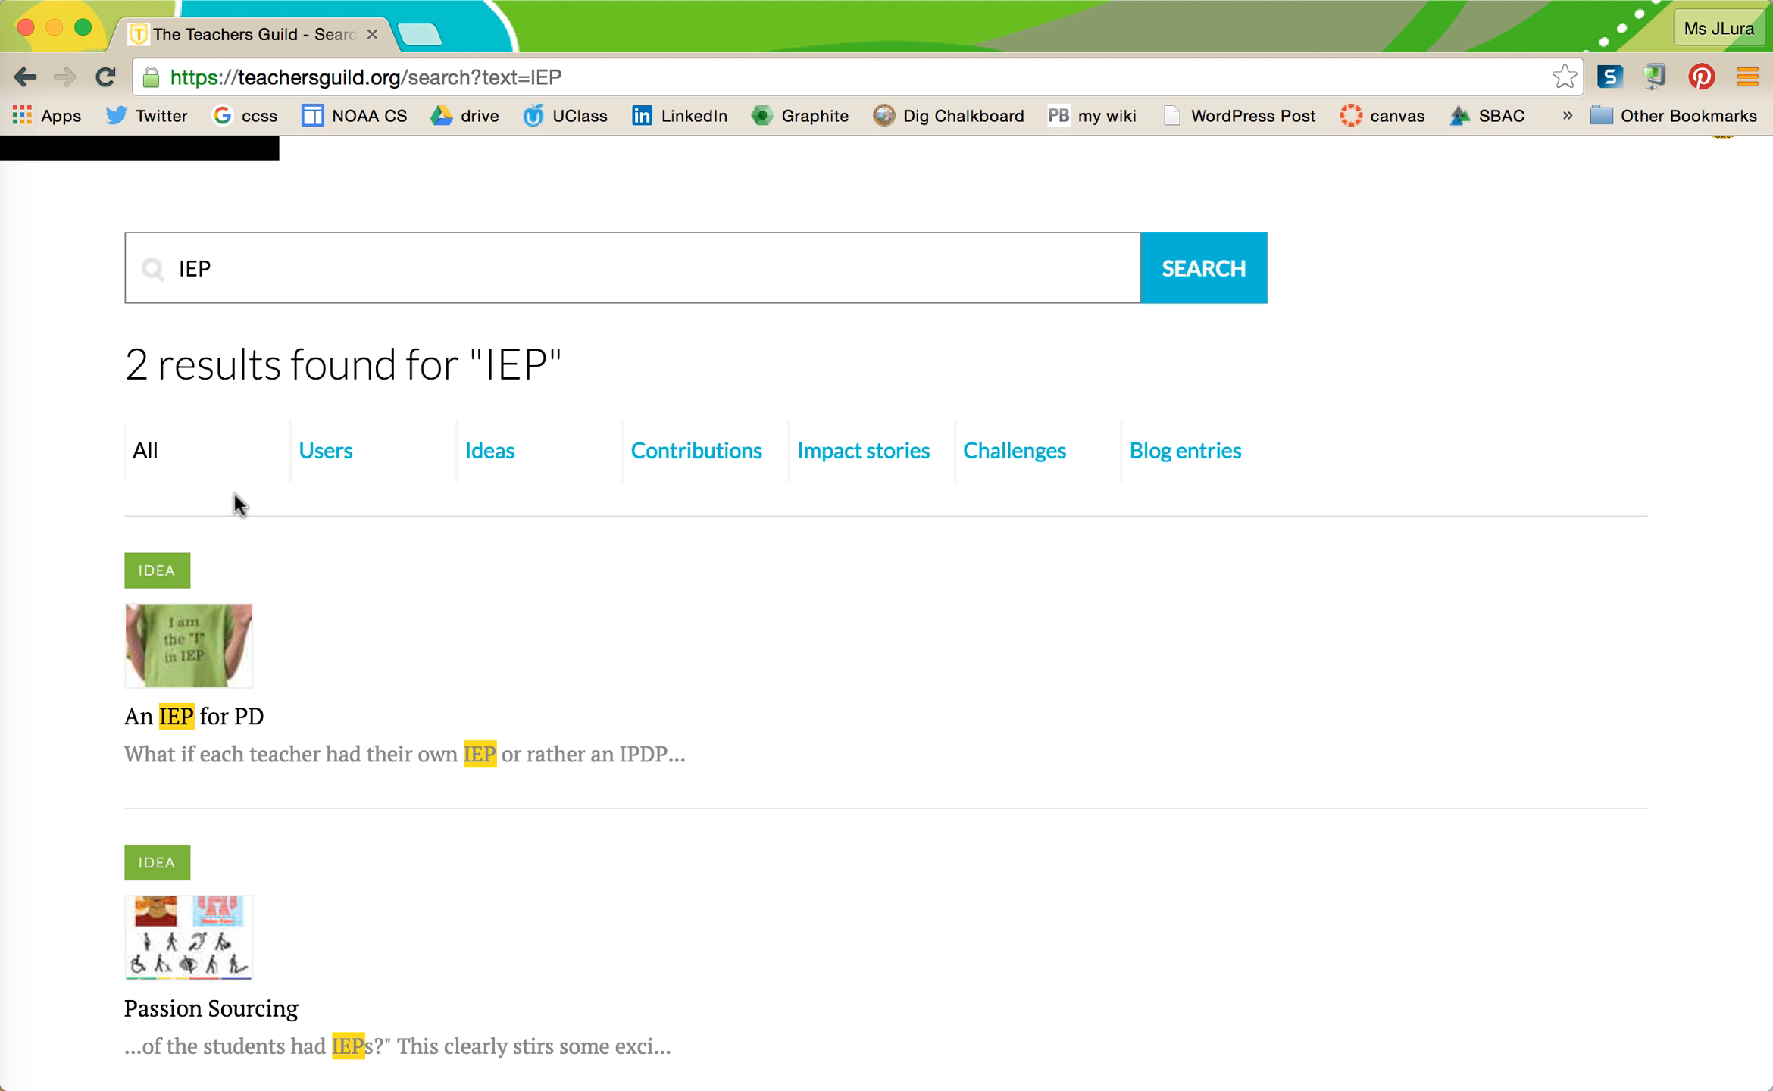
{"action": "scroll", "coordinate": [241, 720], "scroll_direction": "up", "scroll_amount": 1}
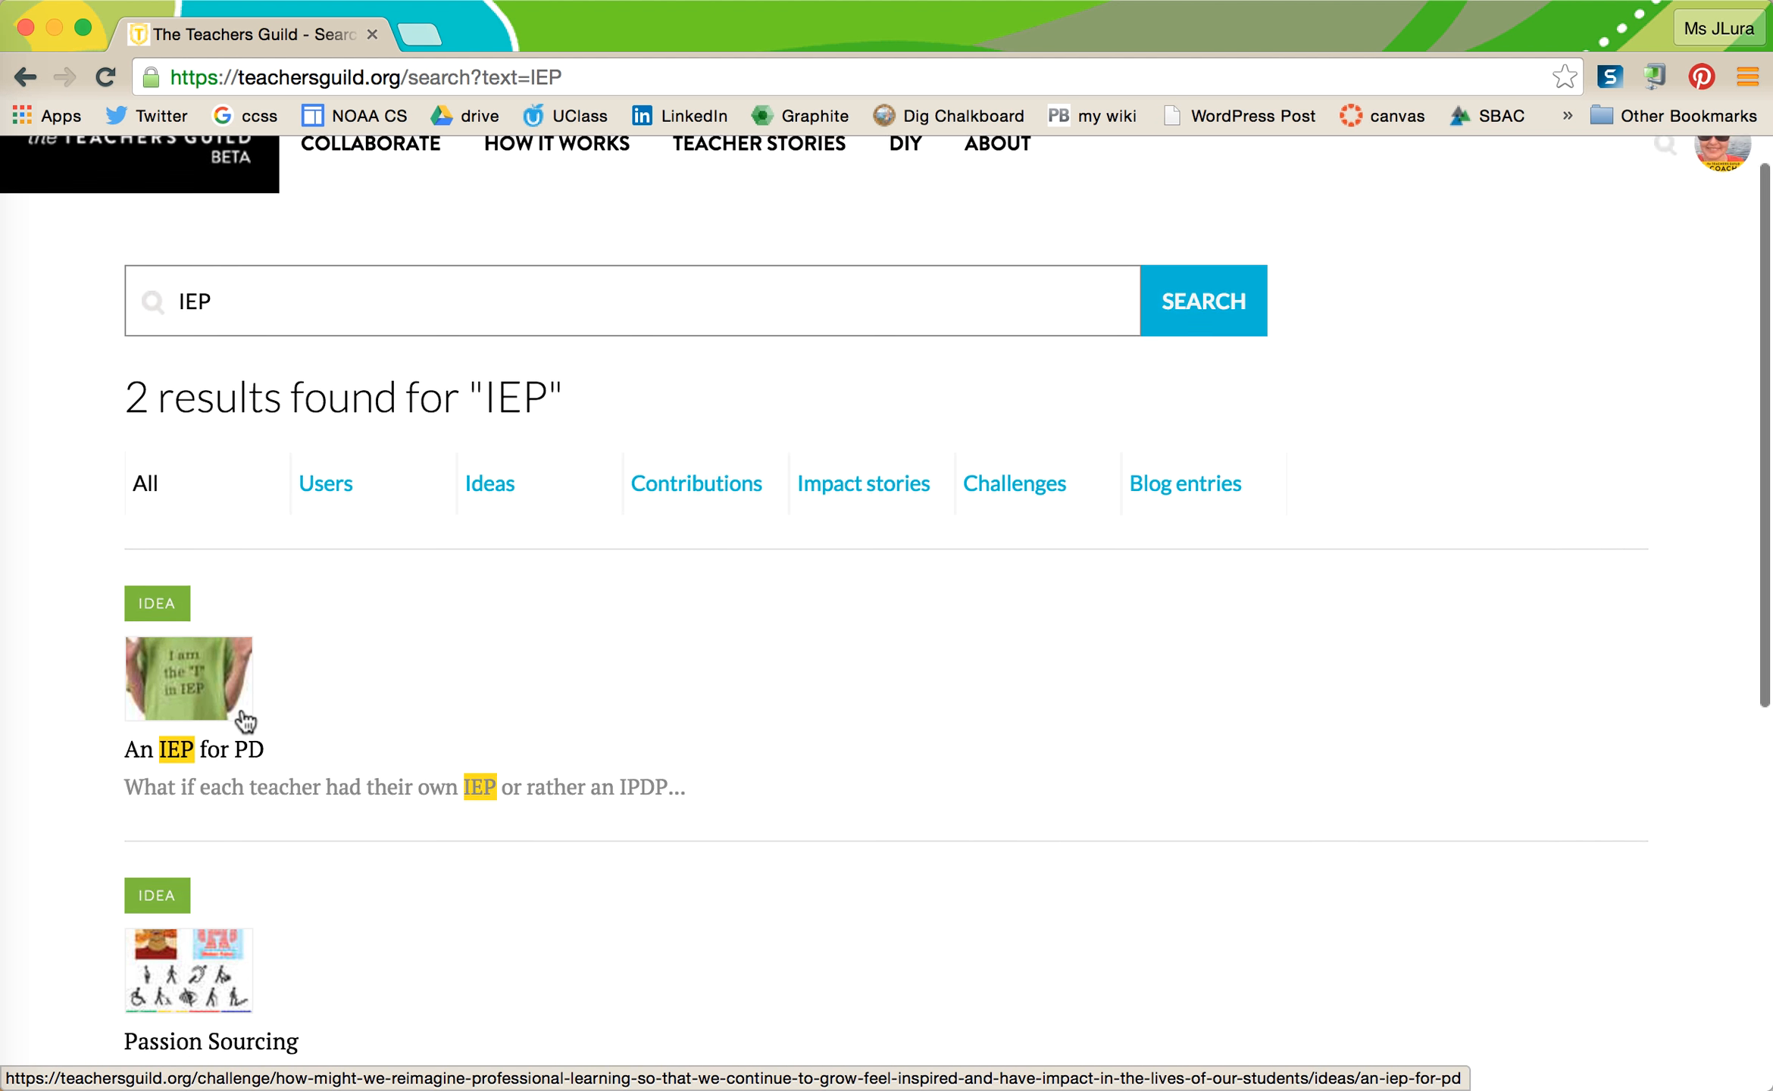
{"action": "scroll", "coordinate": [413, 777], "scroll_direction": "up", "scroll_amount": 1}
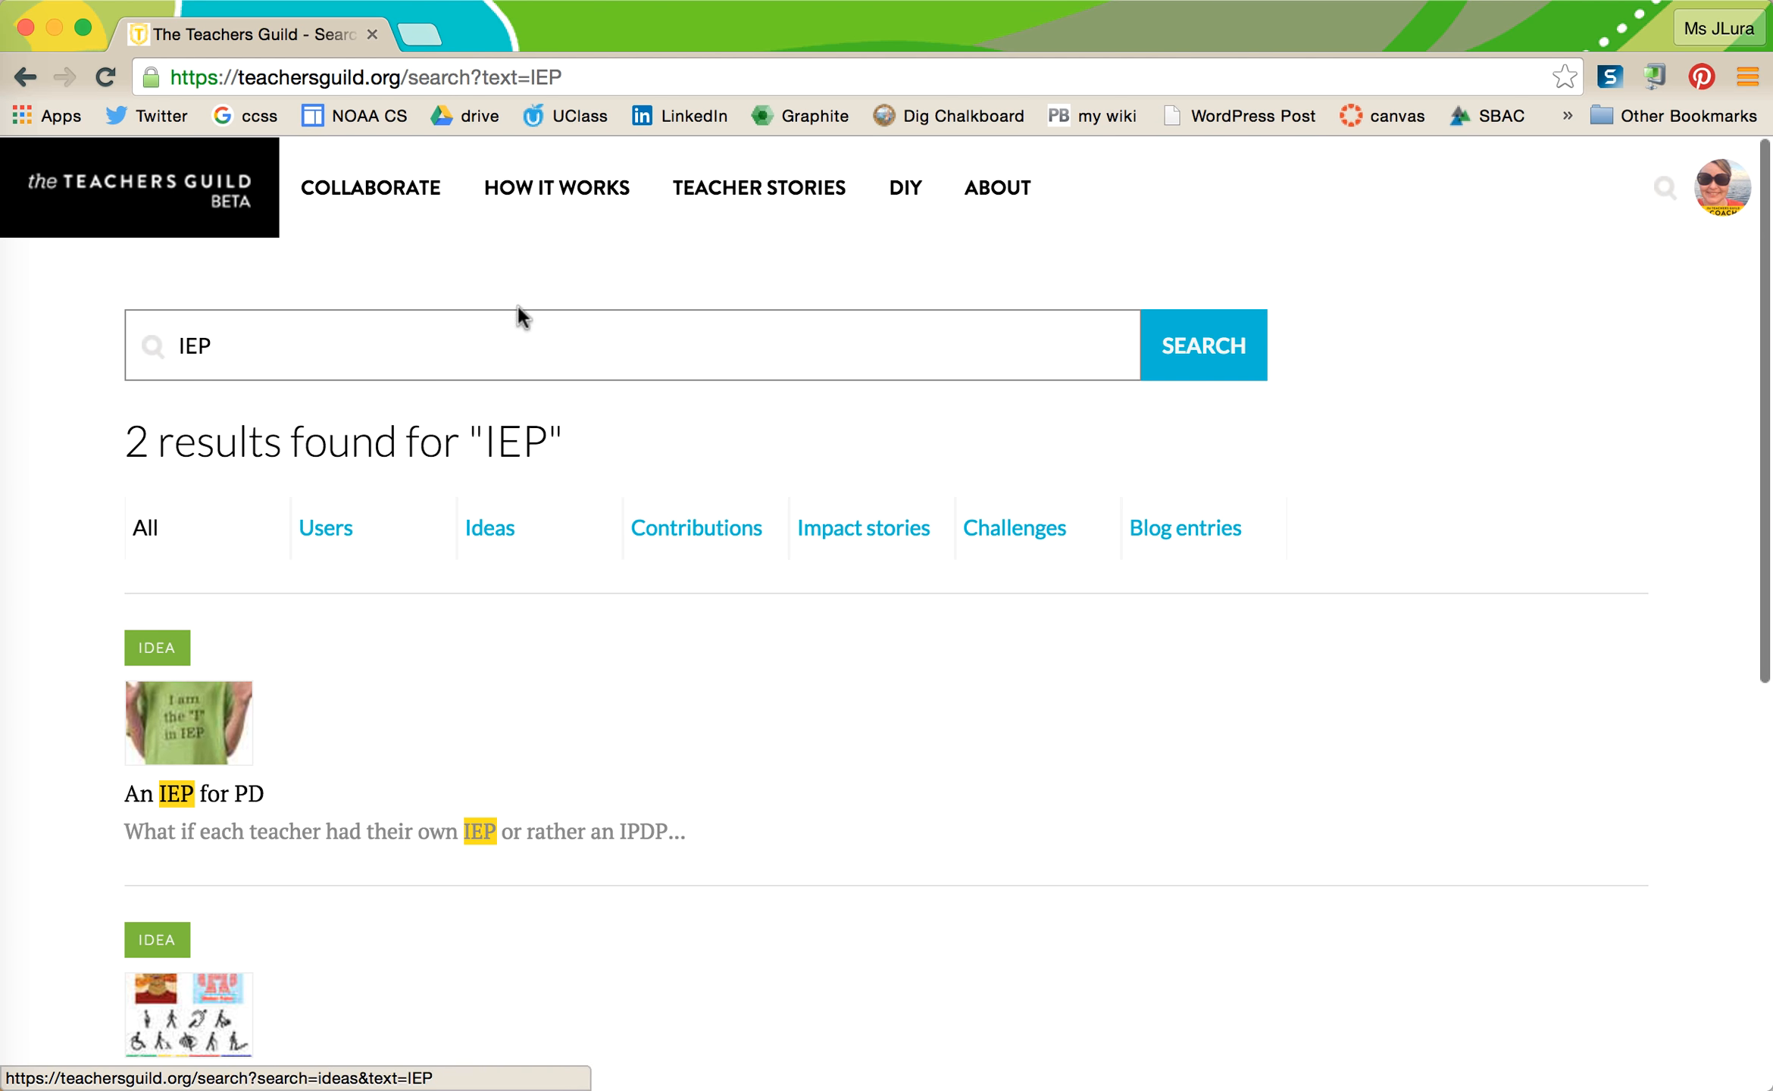
- Open the professional learning challenge from the Collaborate page
{"action": "left_click", "coordinate": [393, 201]}
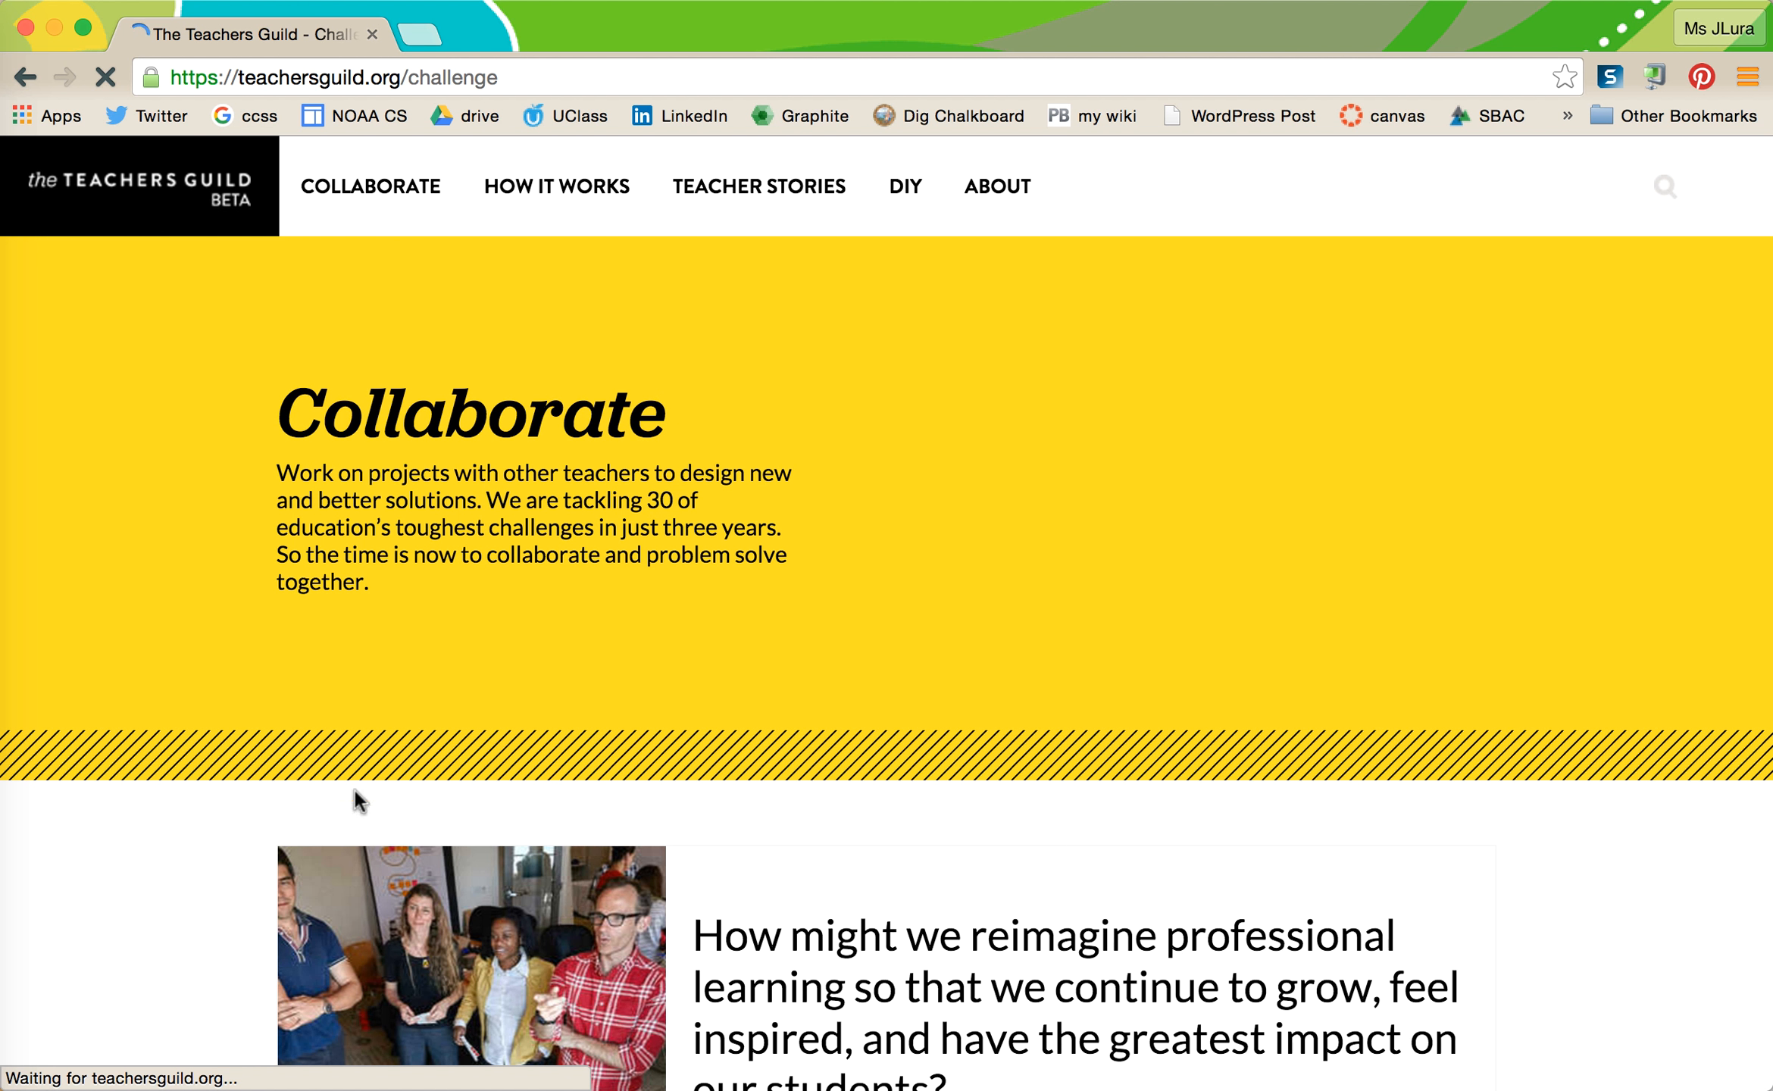
{"action": "scroll", "coordinate": [792, 758], "scroll_direction": "down", "scroll_amount": 2}
{"action": "left_click", "coordinate": [789, 868]}
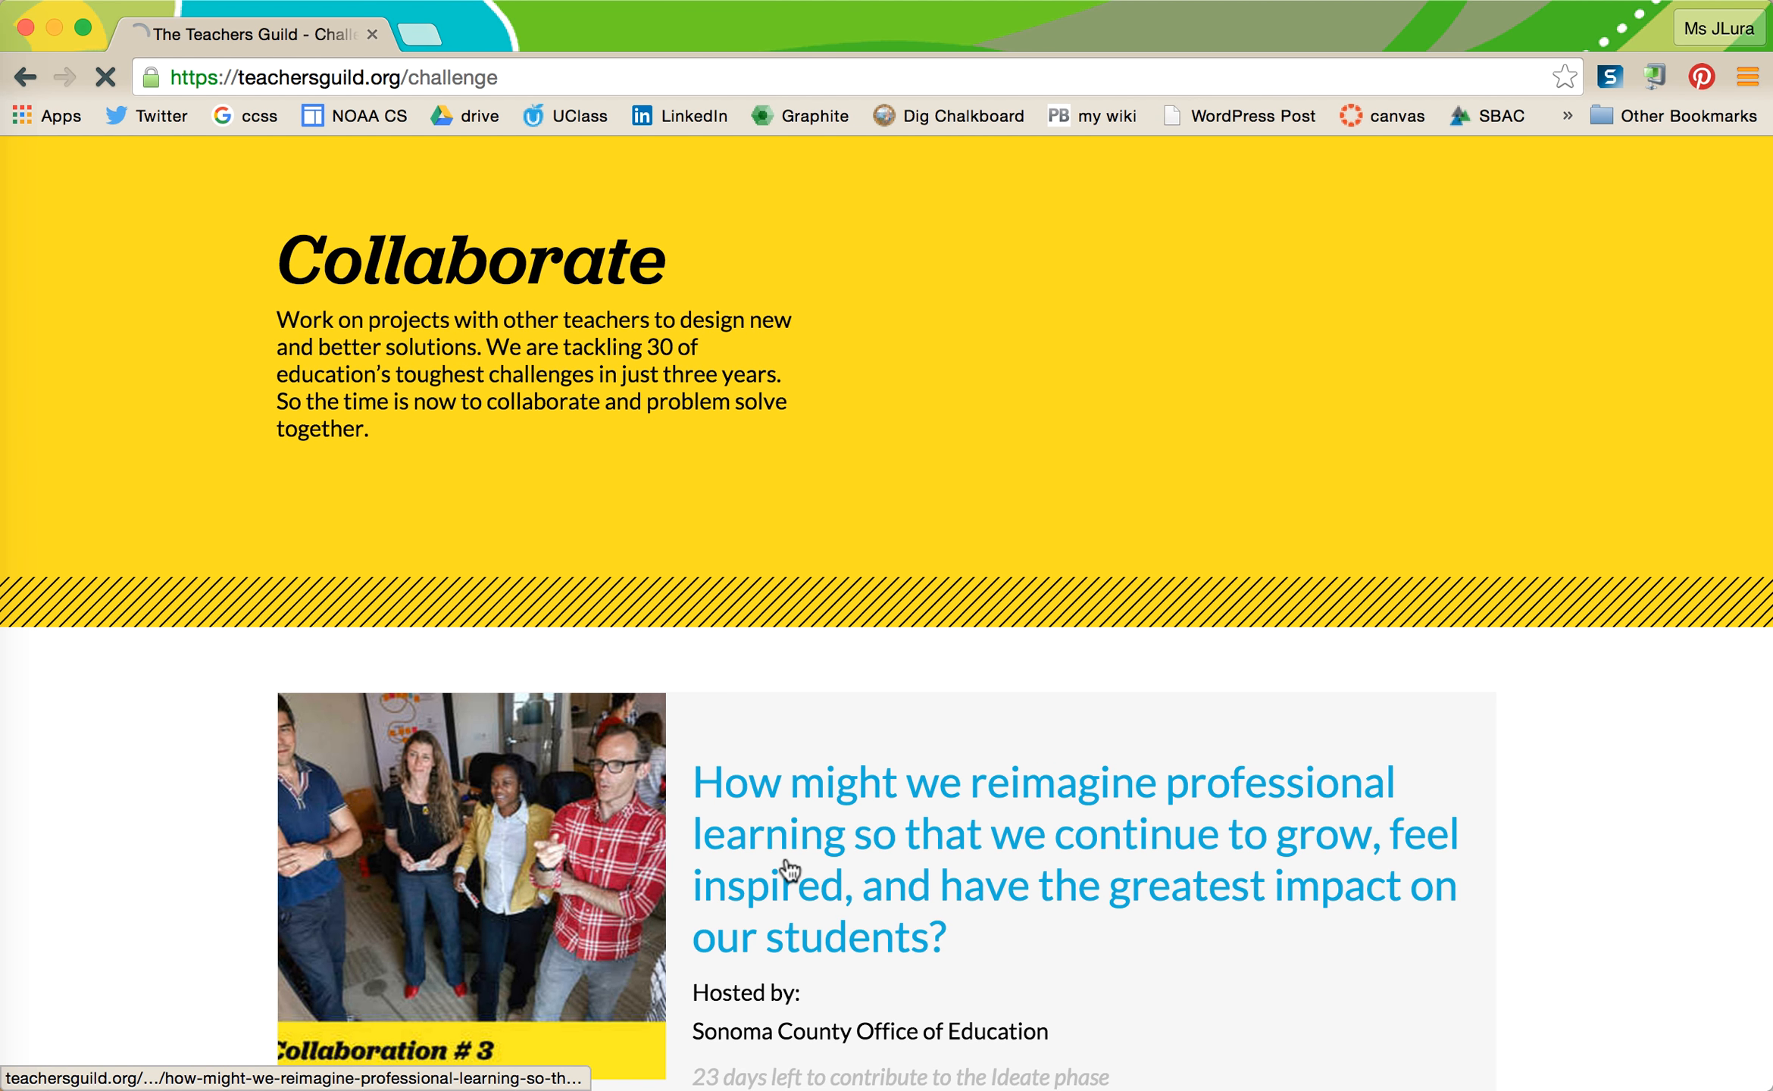
- Start a new idea for the challenge with ADD YOUR IDEA
{"action": "scroll", "coordinate": [788, 864], "scroll_direction": "down", "scroll_amount": 10}
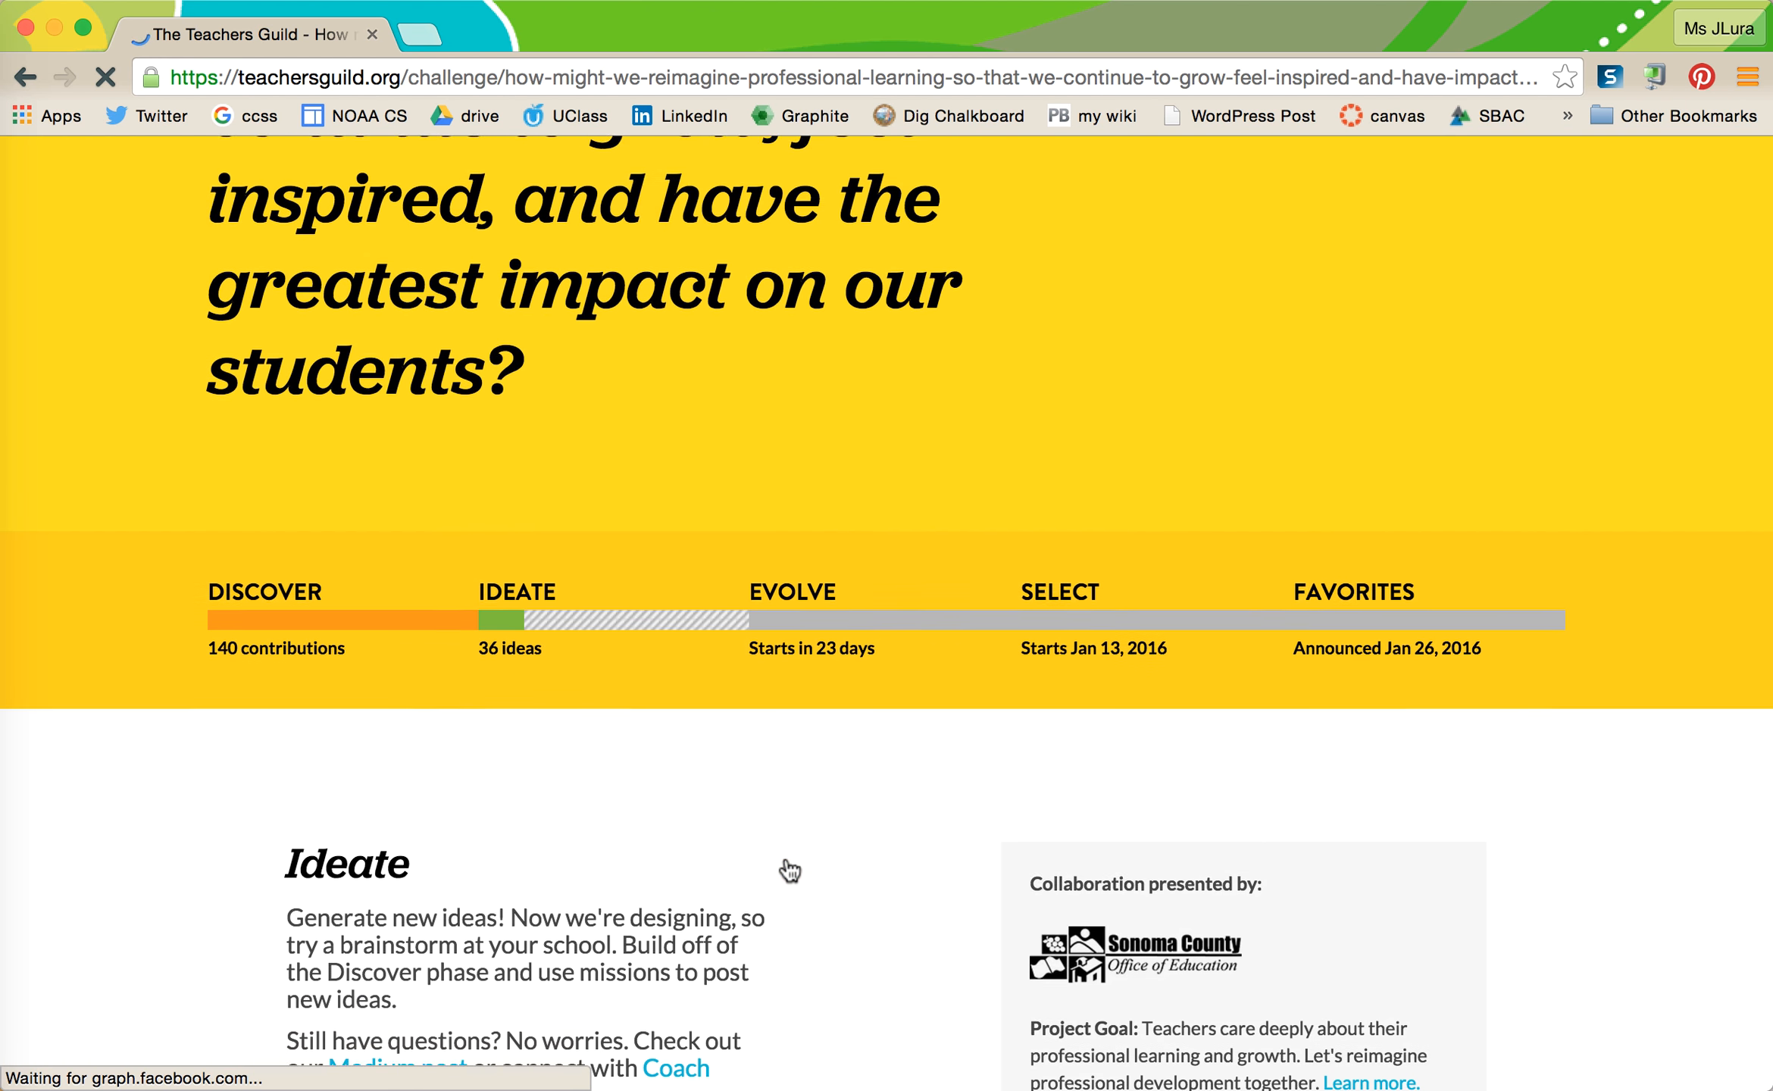
{"action": "scroll", "coordinate": [785, 847], "scroll_direction": "down", "scroll_amount": 5}
{"action": "scroll", "coordinate": [786, 847], "scroll_direction": "up", "scroll_amount": 1}
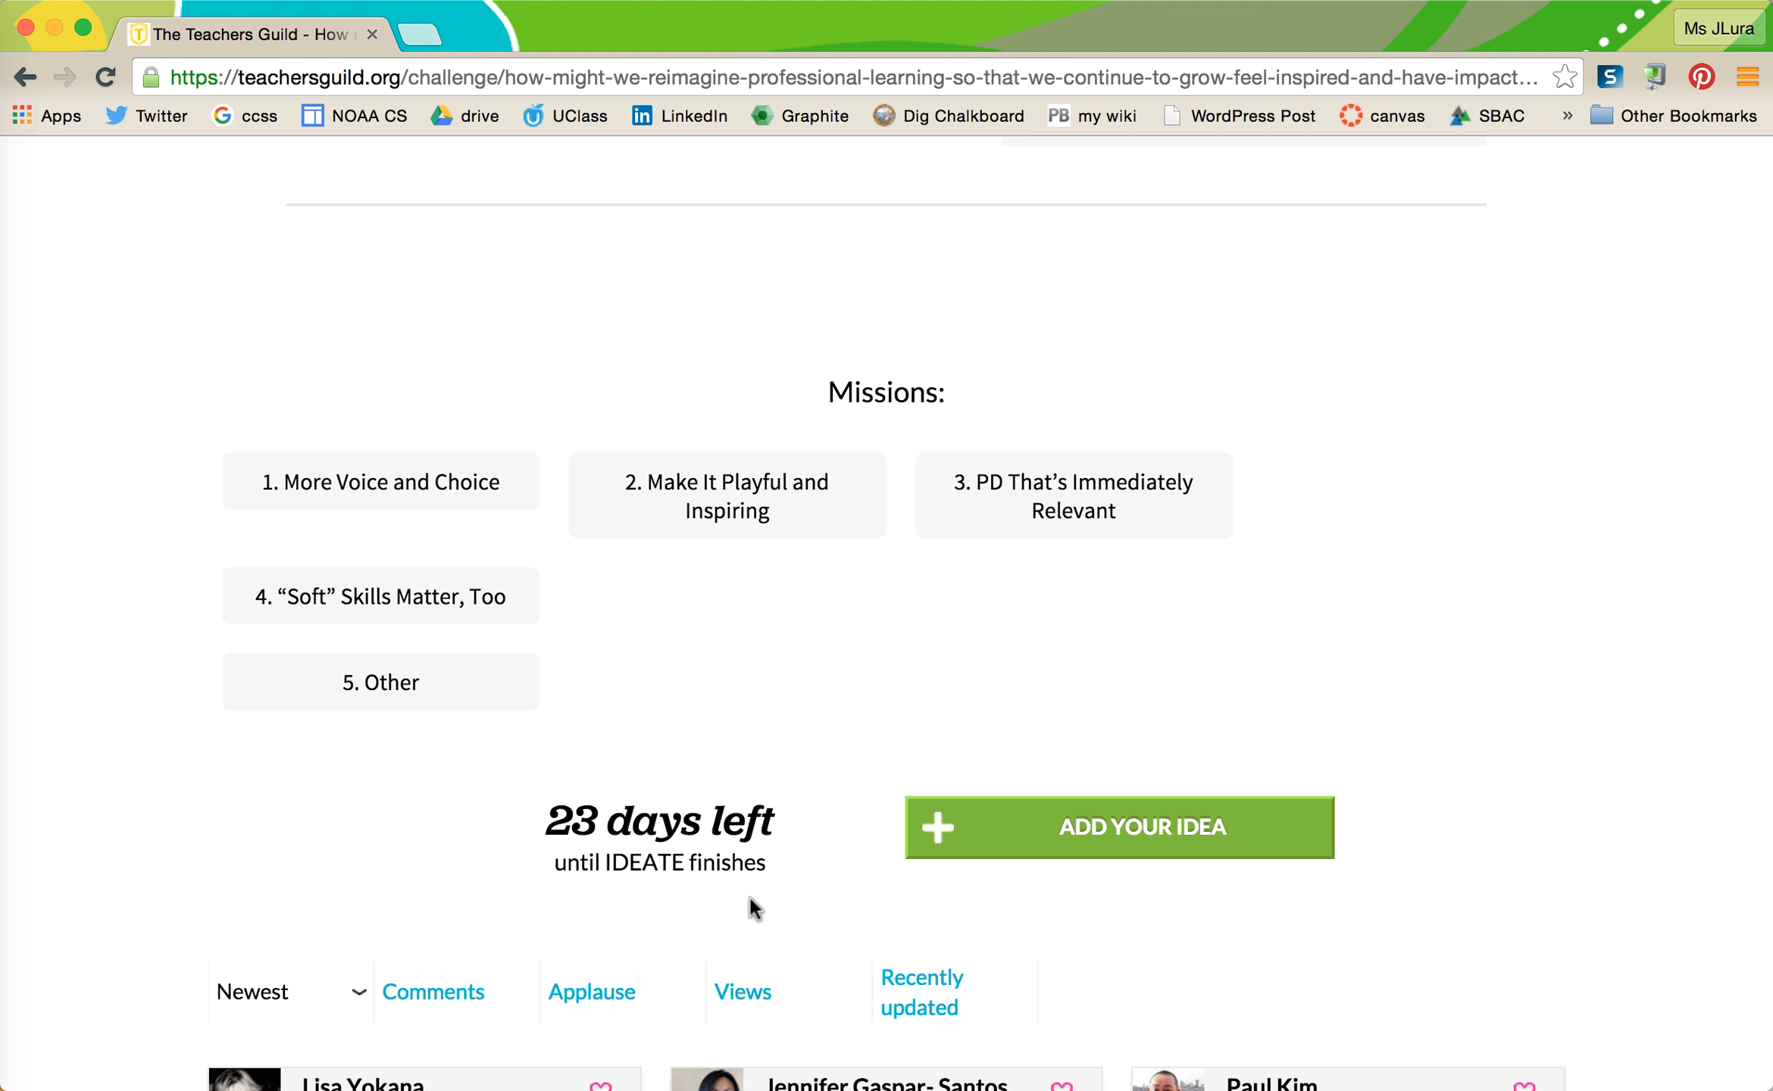
{"action": "scroll", "coordinate": [750, 898], "scroll_direction": "down", "scroll_amount": 3}
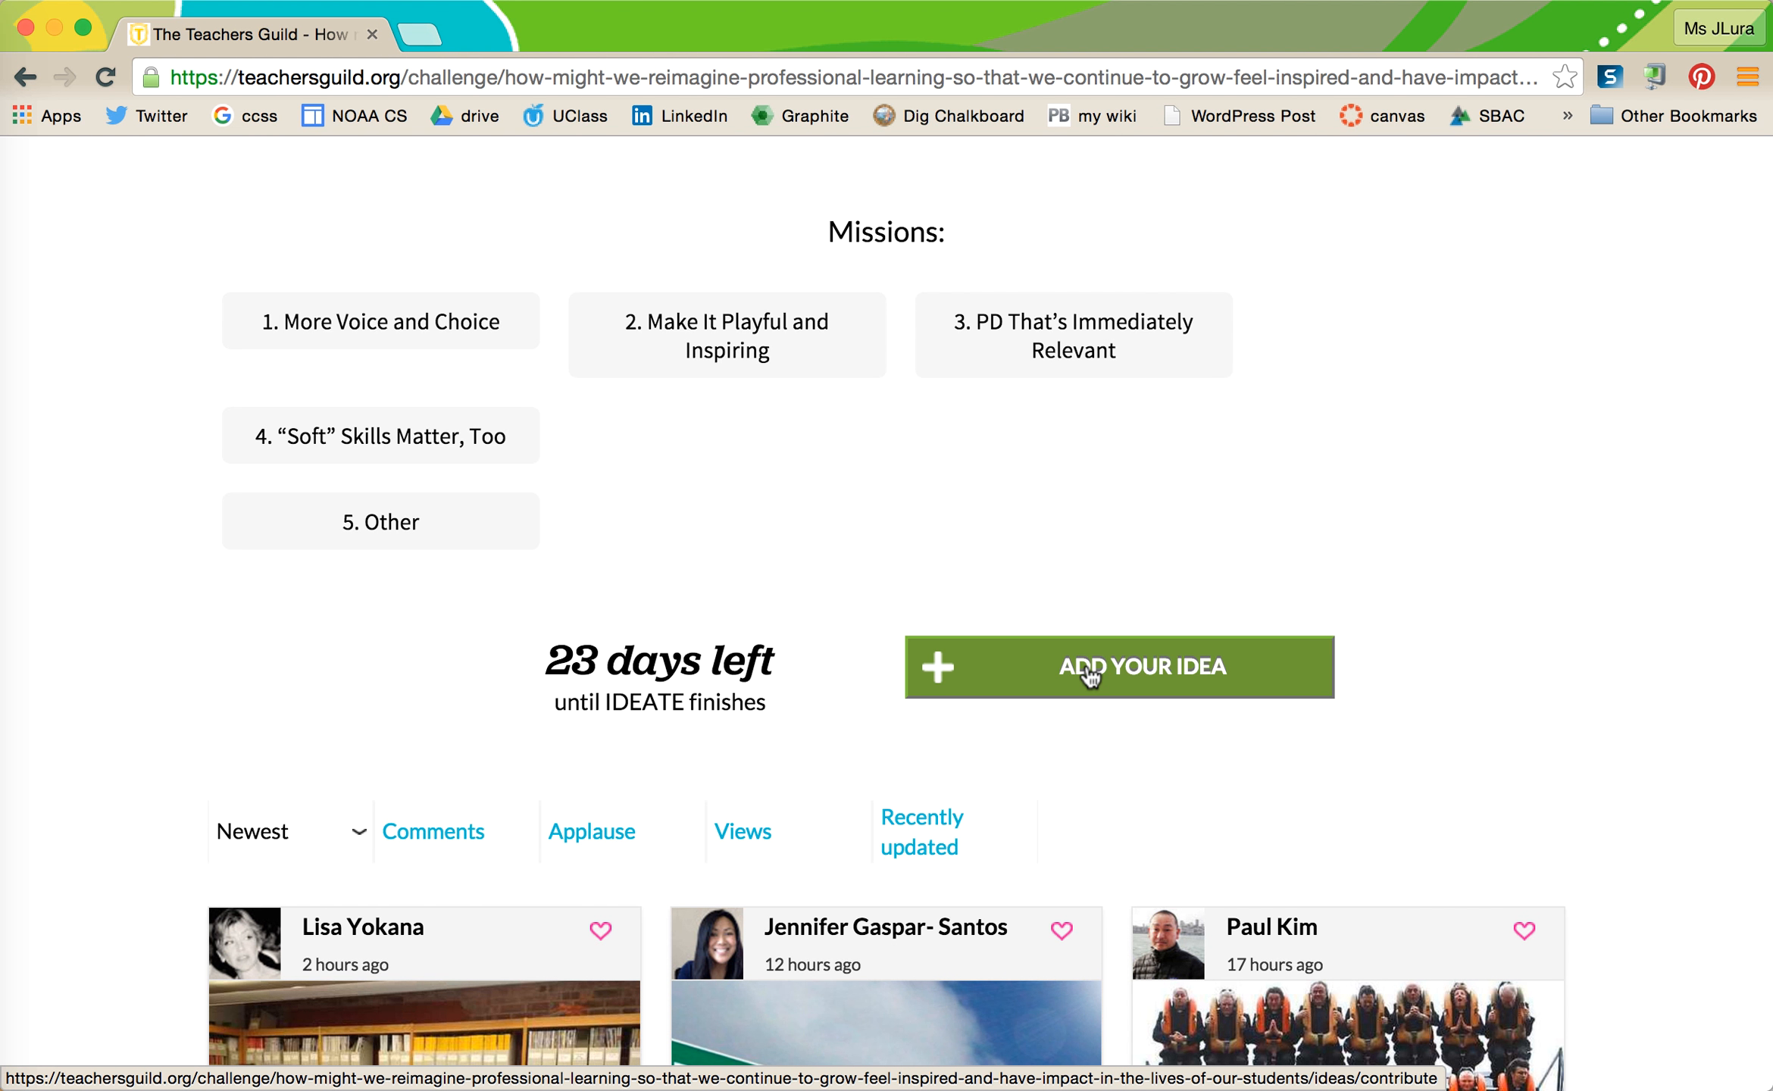
{"action": "left_click", "coordinate": [1090, 670]}
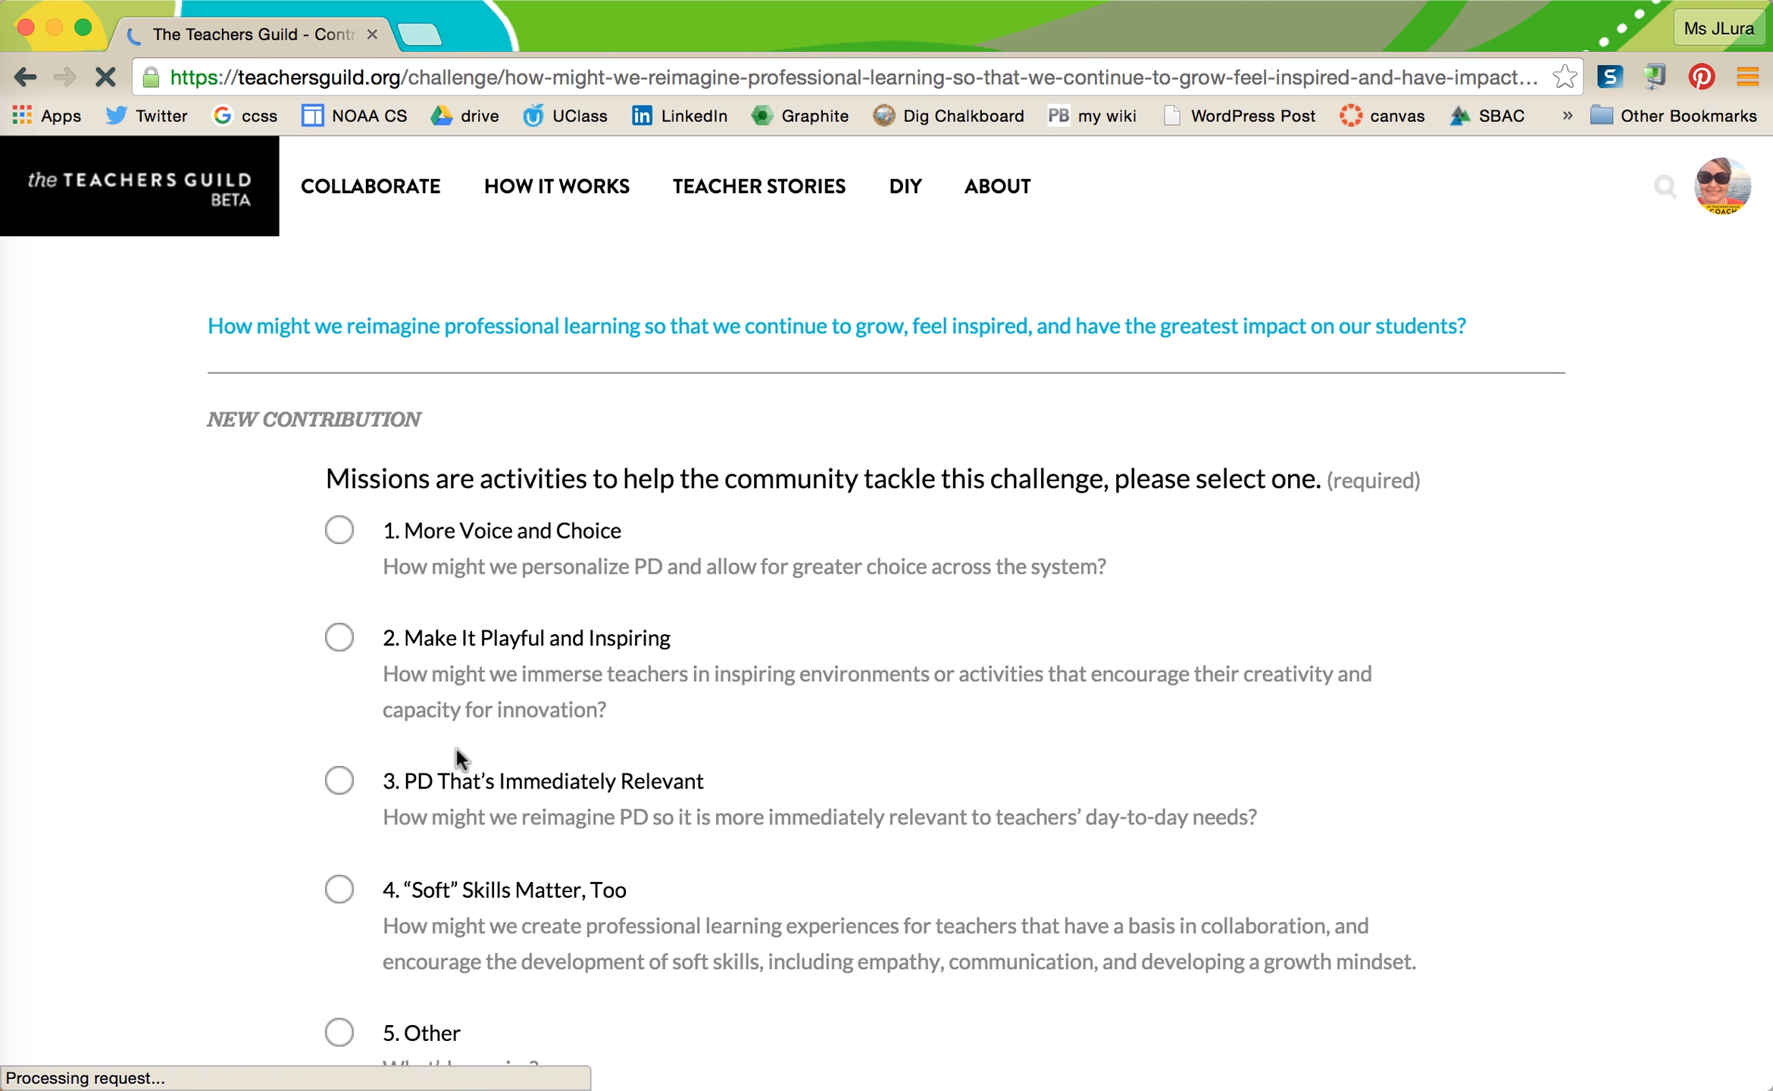
- Select mission '1. More Voice and Choice' and move the browser aside to reveal the Docs draft
{"action": "scroll", "coordinate": [519, 999], "scroll_direction": "down", "scroll_amount": 1}
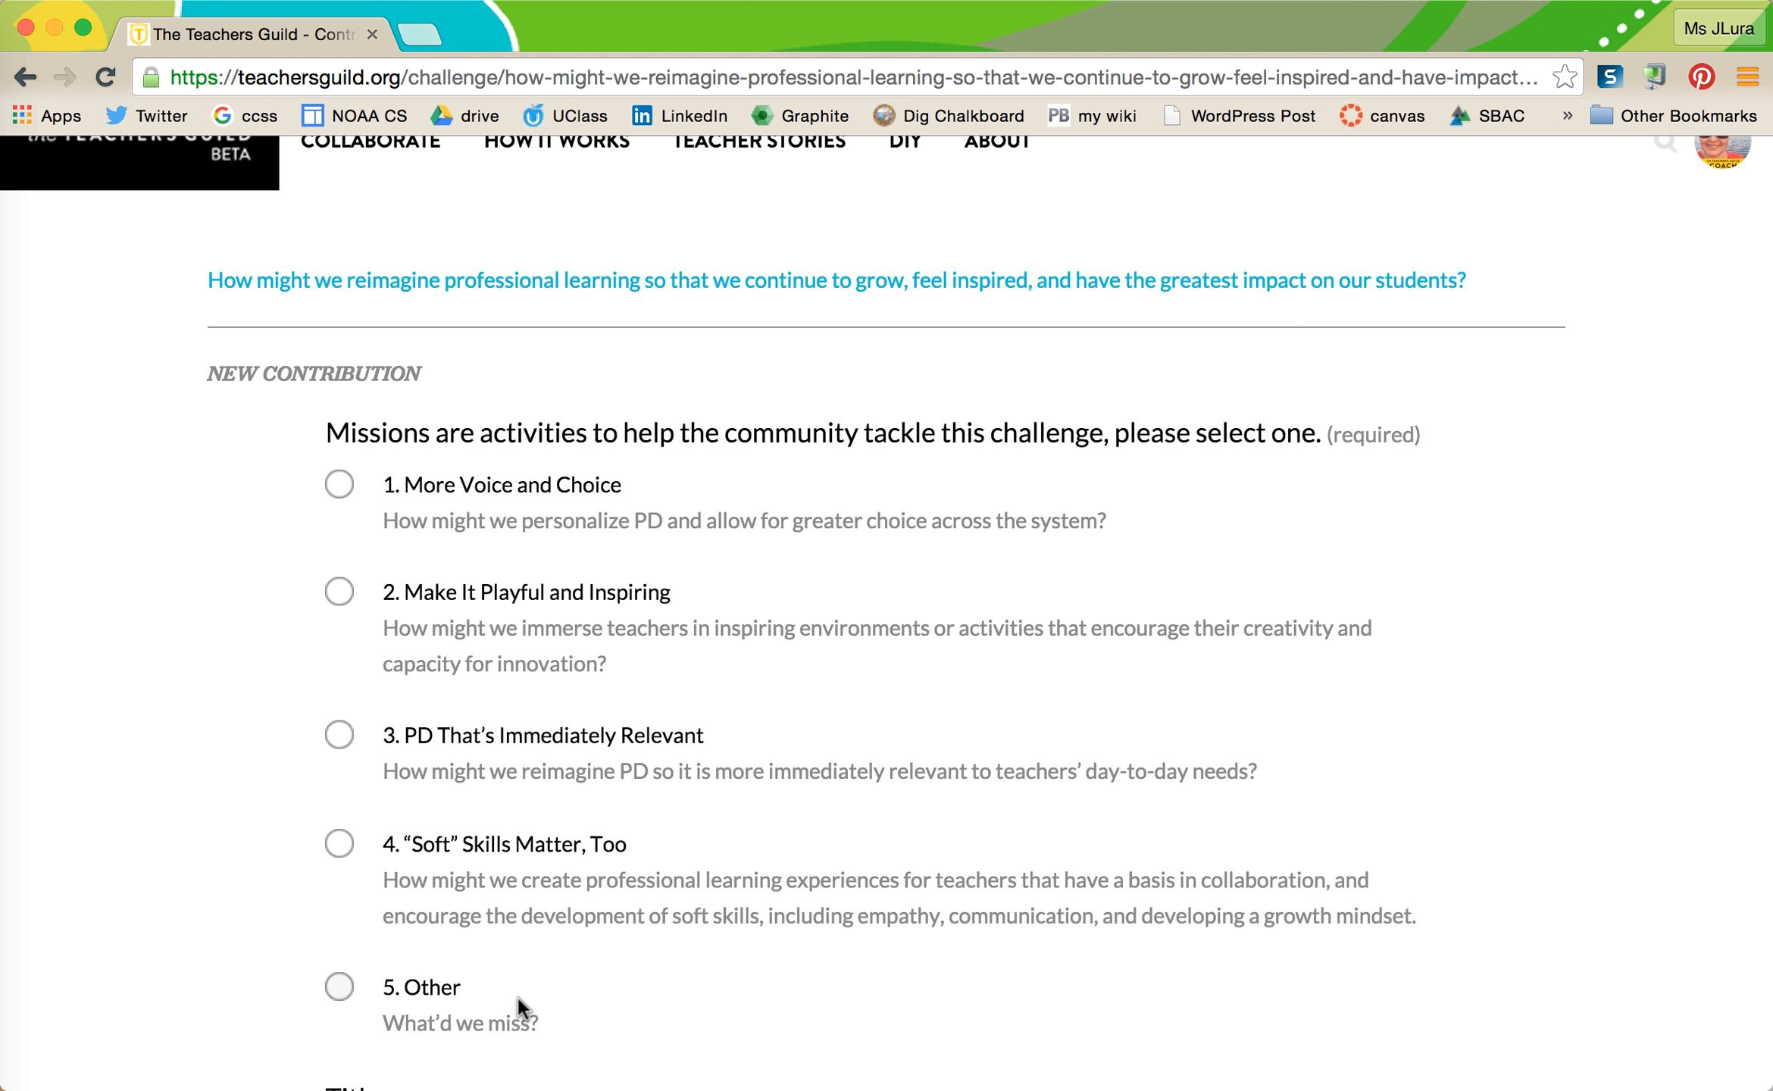
{"action": "scroll", "coordinate": [503, 1006], "scroll_direction": "down", "scroll_amount": 1}
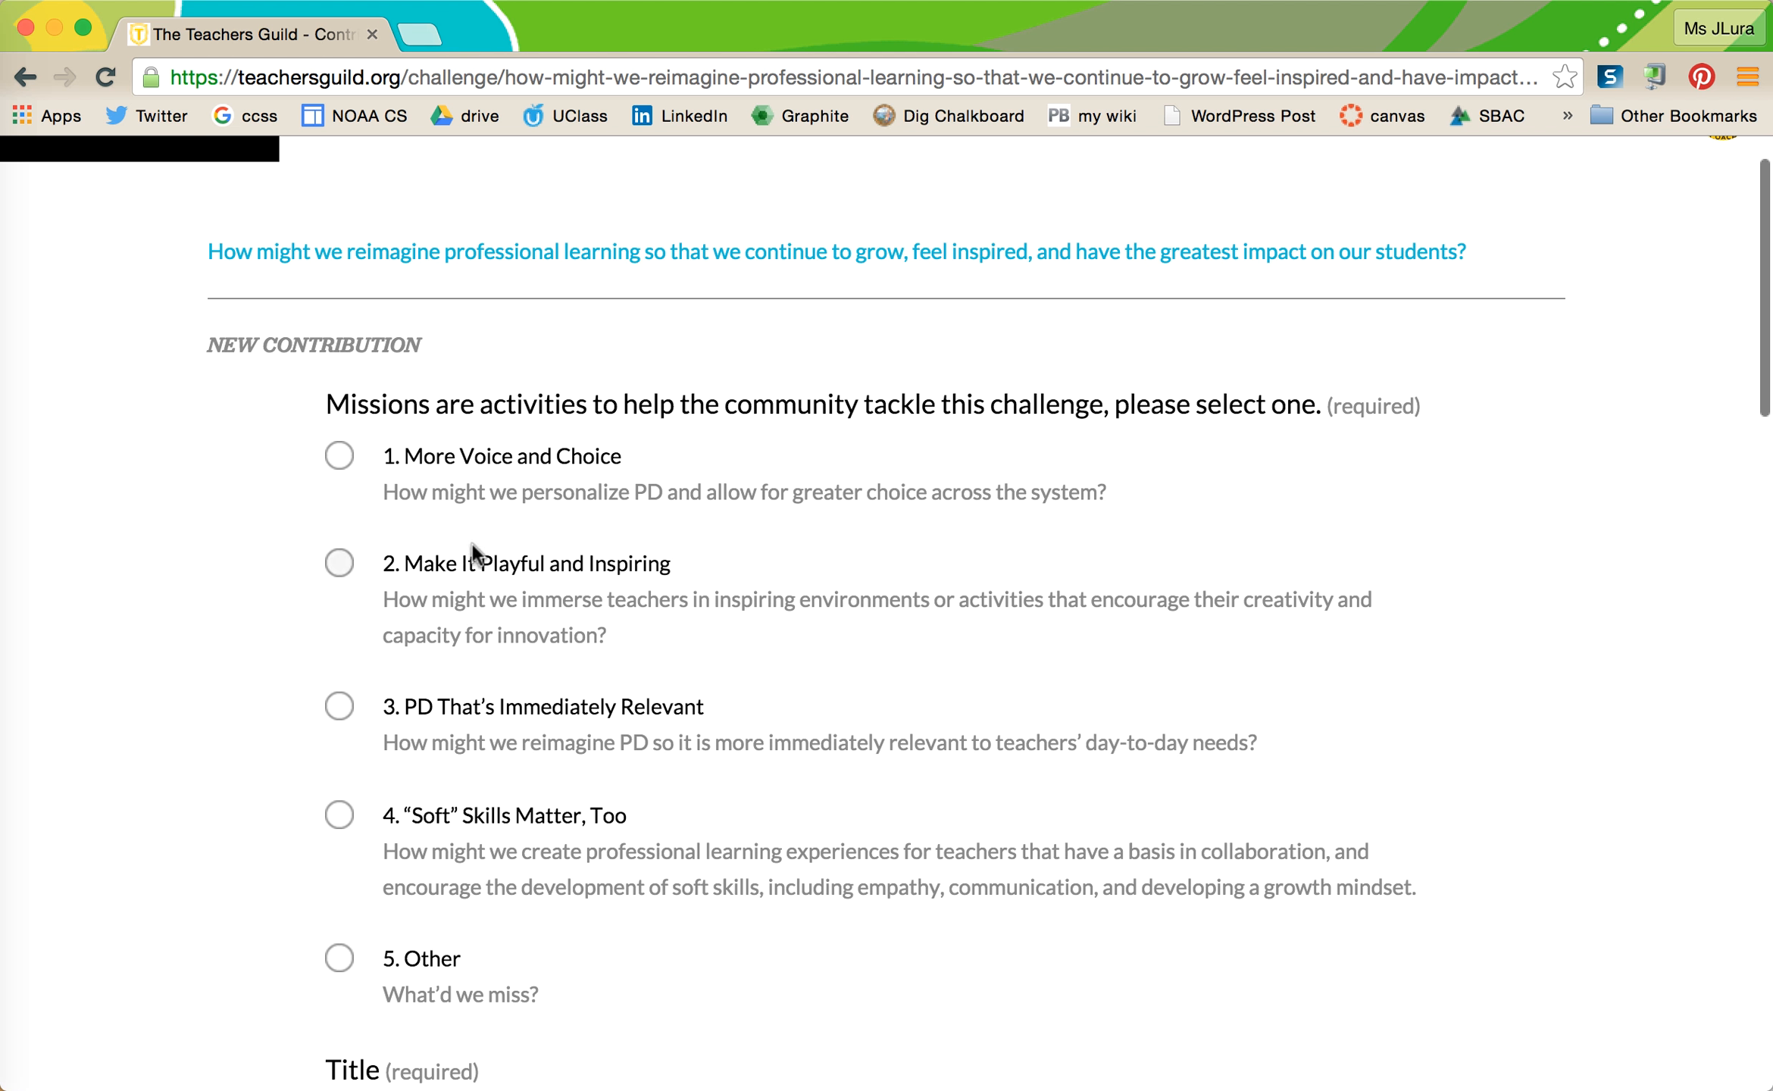
{"action": "left_click", "coordinate": [339, 457]}
{"action": "scroll", "coordinate": [479, 718], "scroll_direction": "down", "scroll_amount": 1}
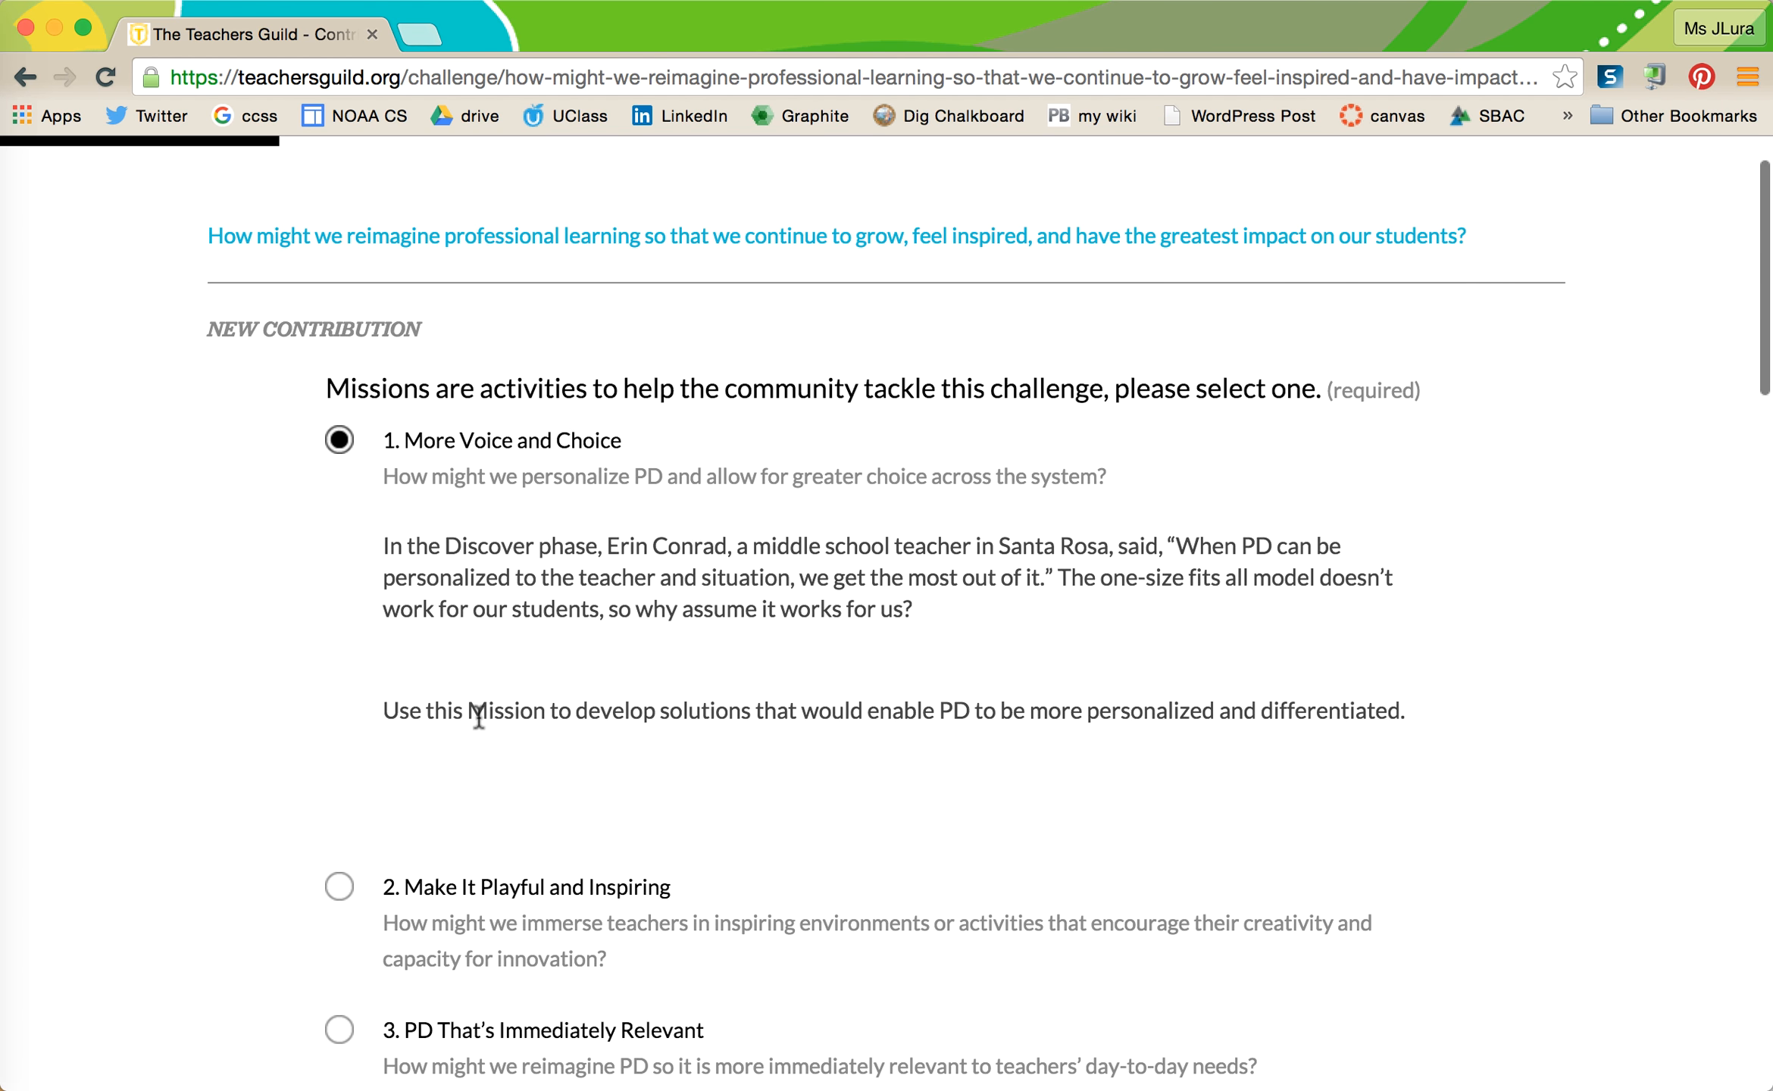
{"action": "scroll", "coordinate": [479, 715], "scroll_direction": "down", "scroll_amount": 10}
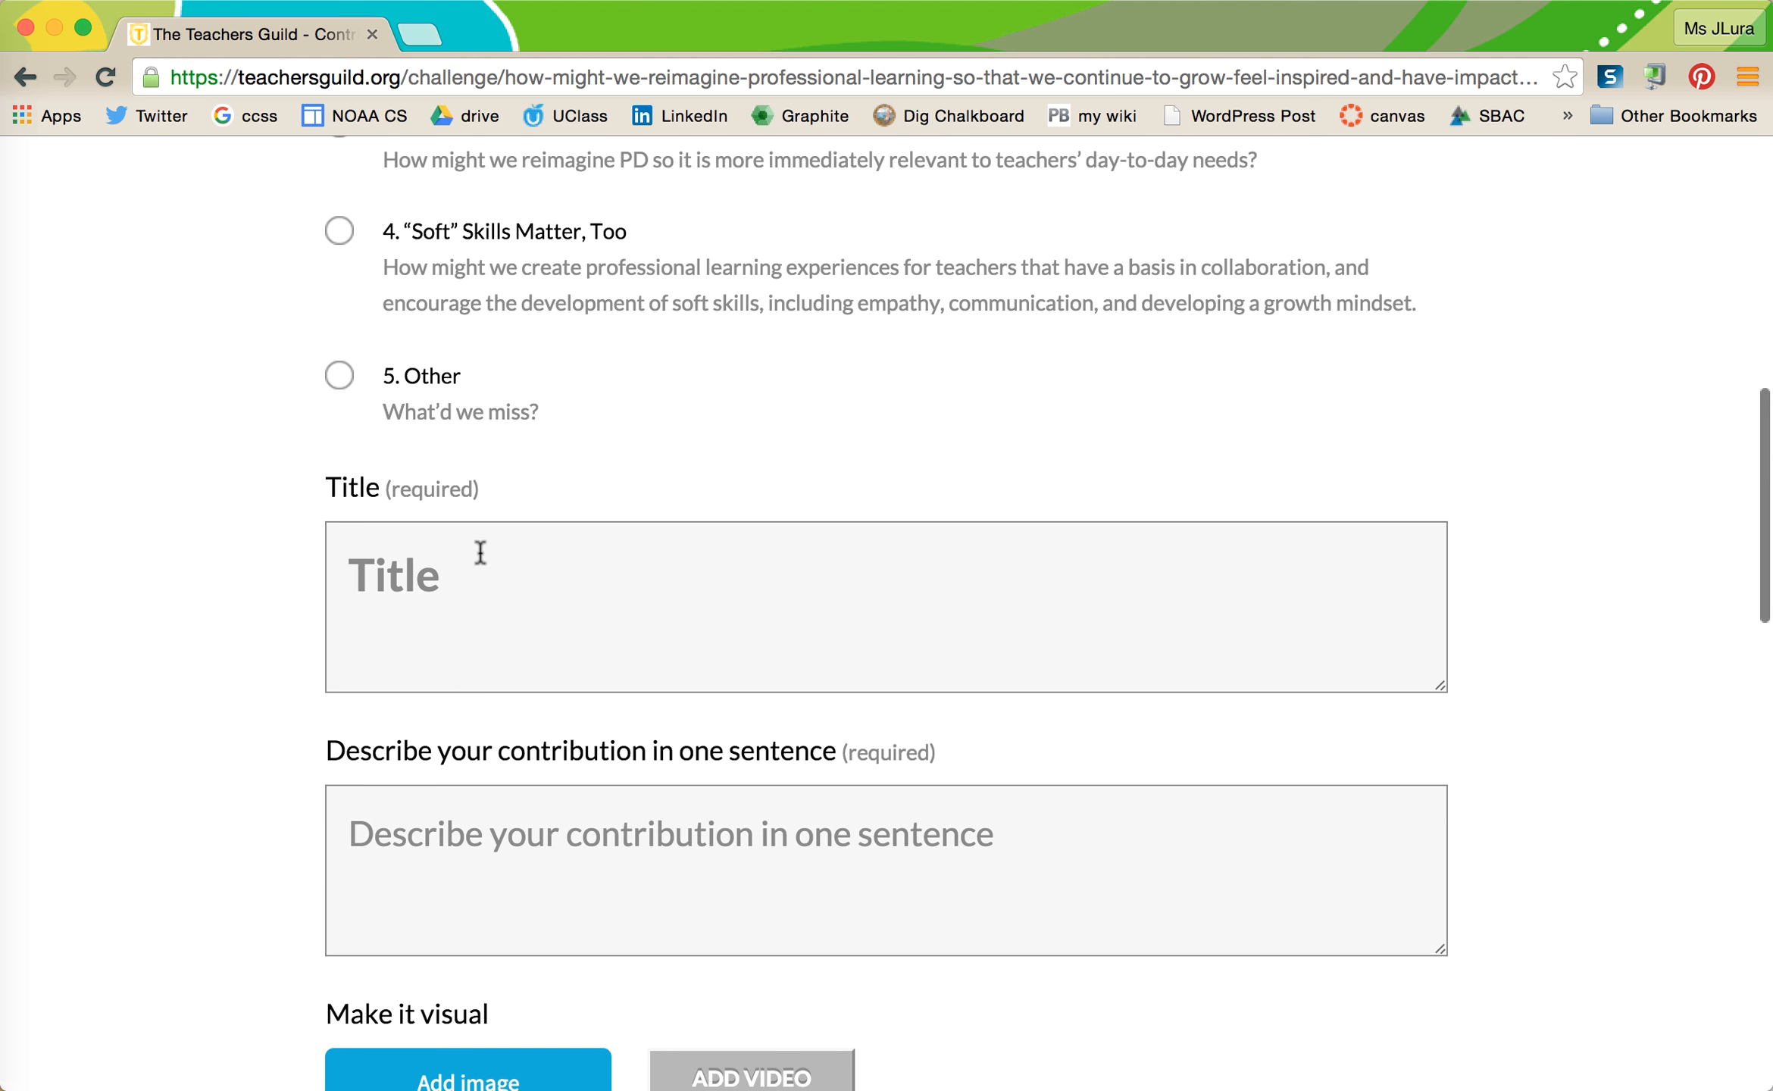
{"action": "left_click_drag", "start_coordinate": [598, 11], "coordinate": [838, 15]}
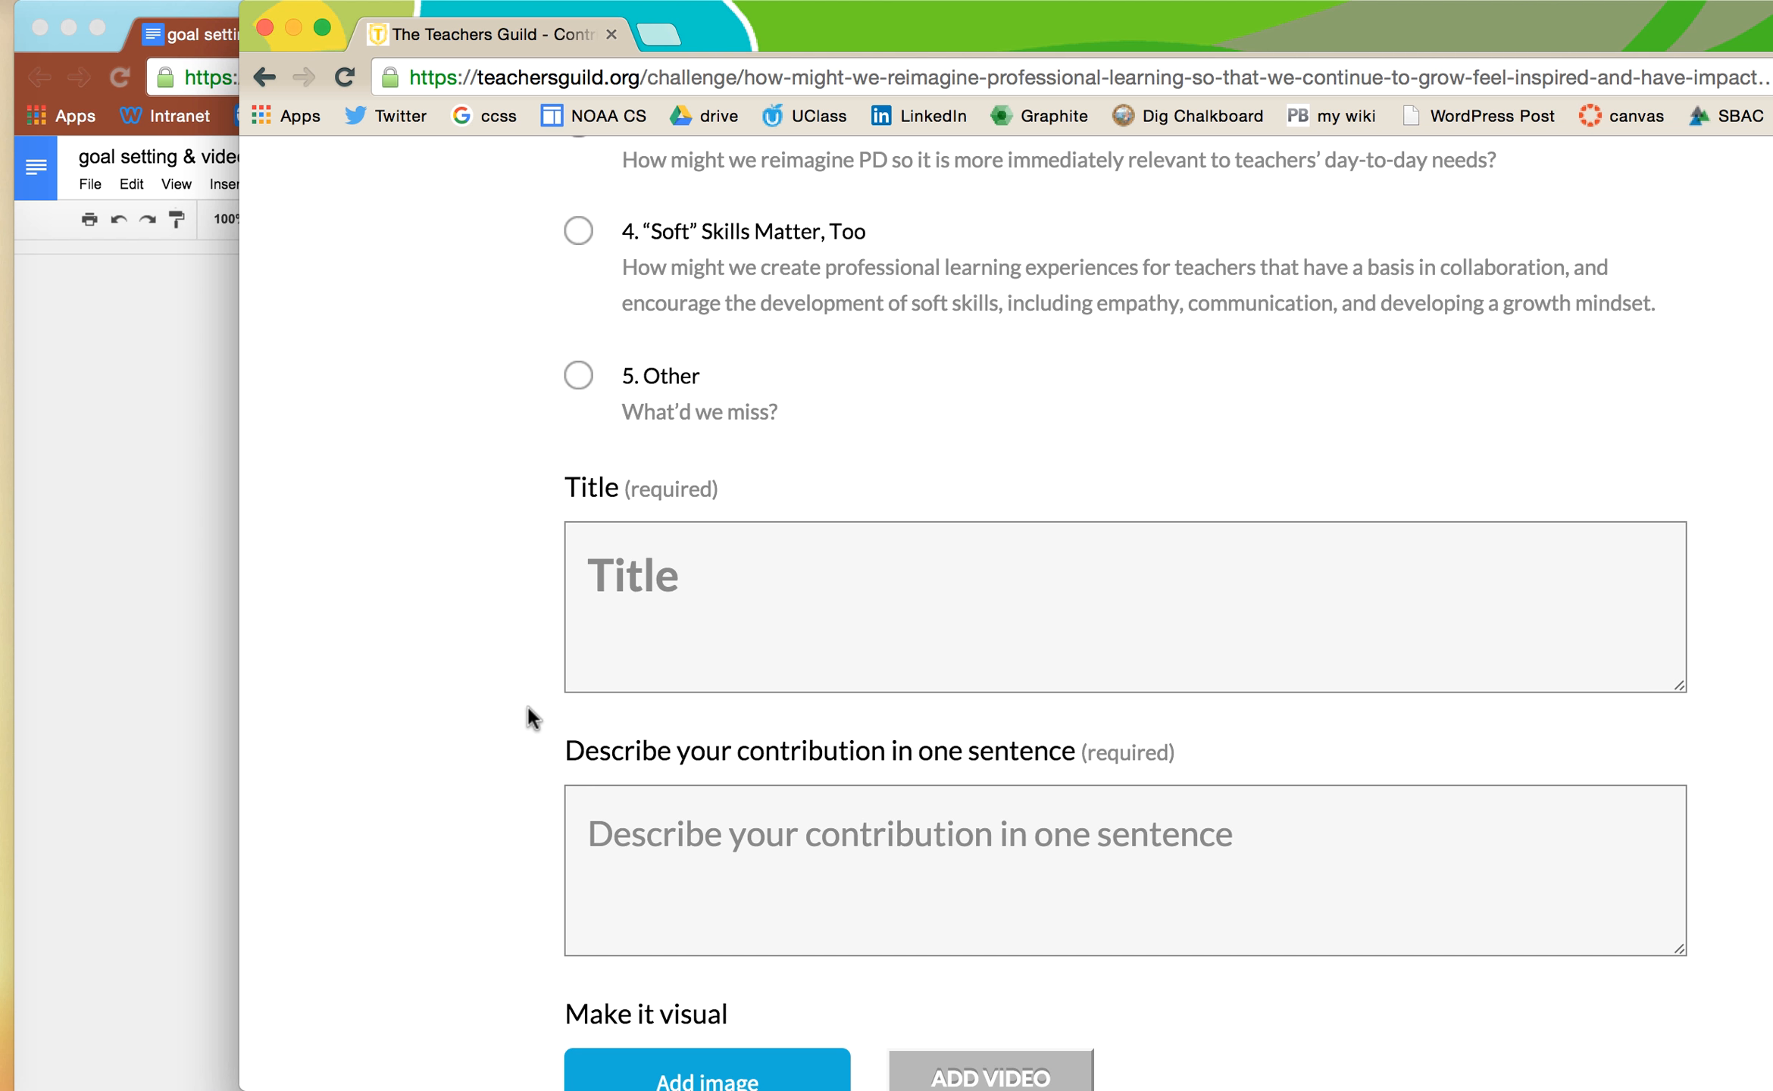
- Copy the Google Docs heading and paste it into the idea's Title field
{"action": "left_click", "coordinate": [114, 695]}
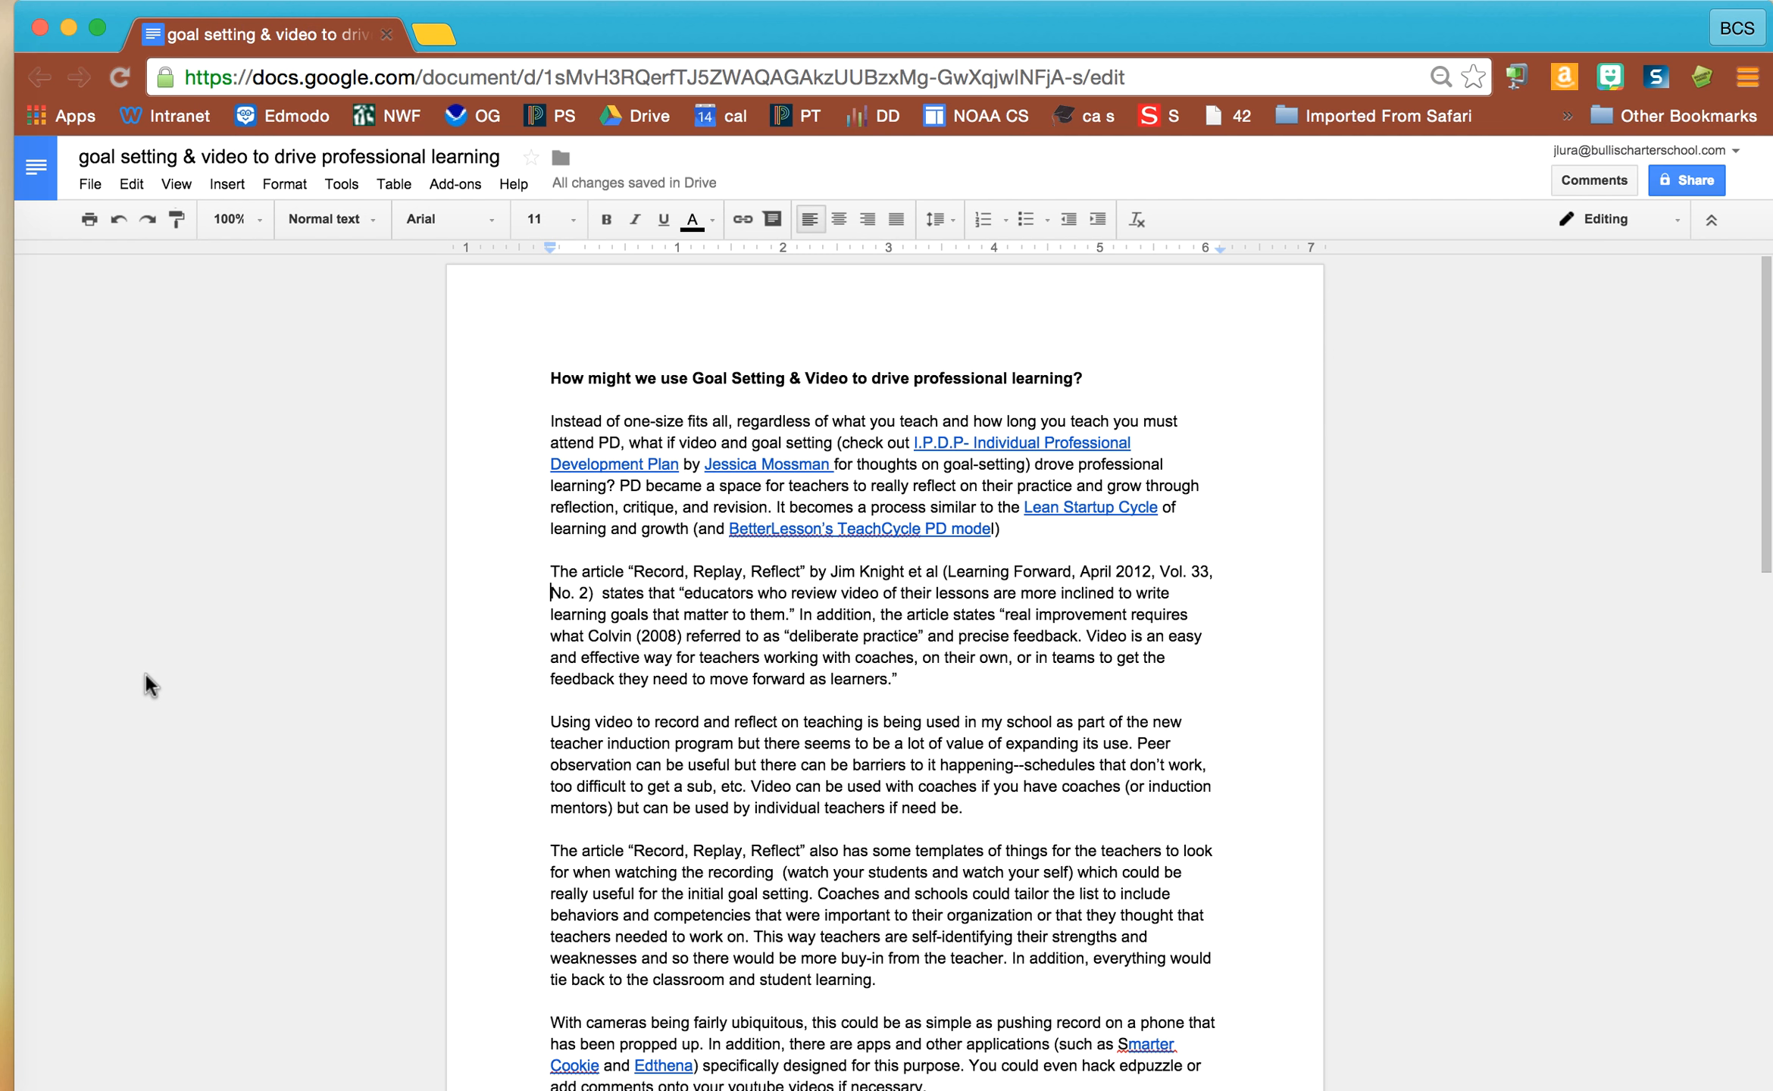
{"action": "left_click_drag", "start_coordinate": [1085, 377], "coordinate": [538, 370]}
{"action": "key", "text": "super+c"}
{"action": "left_click_drag", "start_coordinate": [1361, 52], "coordinate": [1341, 259]}
{"action": "left_click_drag", "start_coordinate": [1326, 22], "coordinate": [1109, 16]}
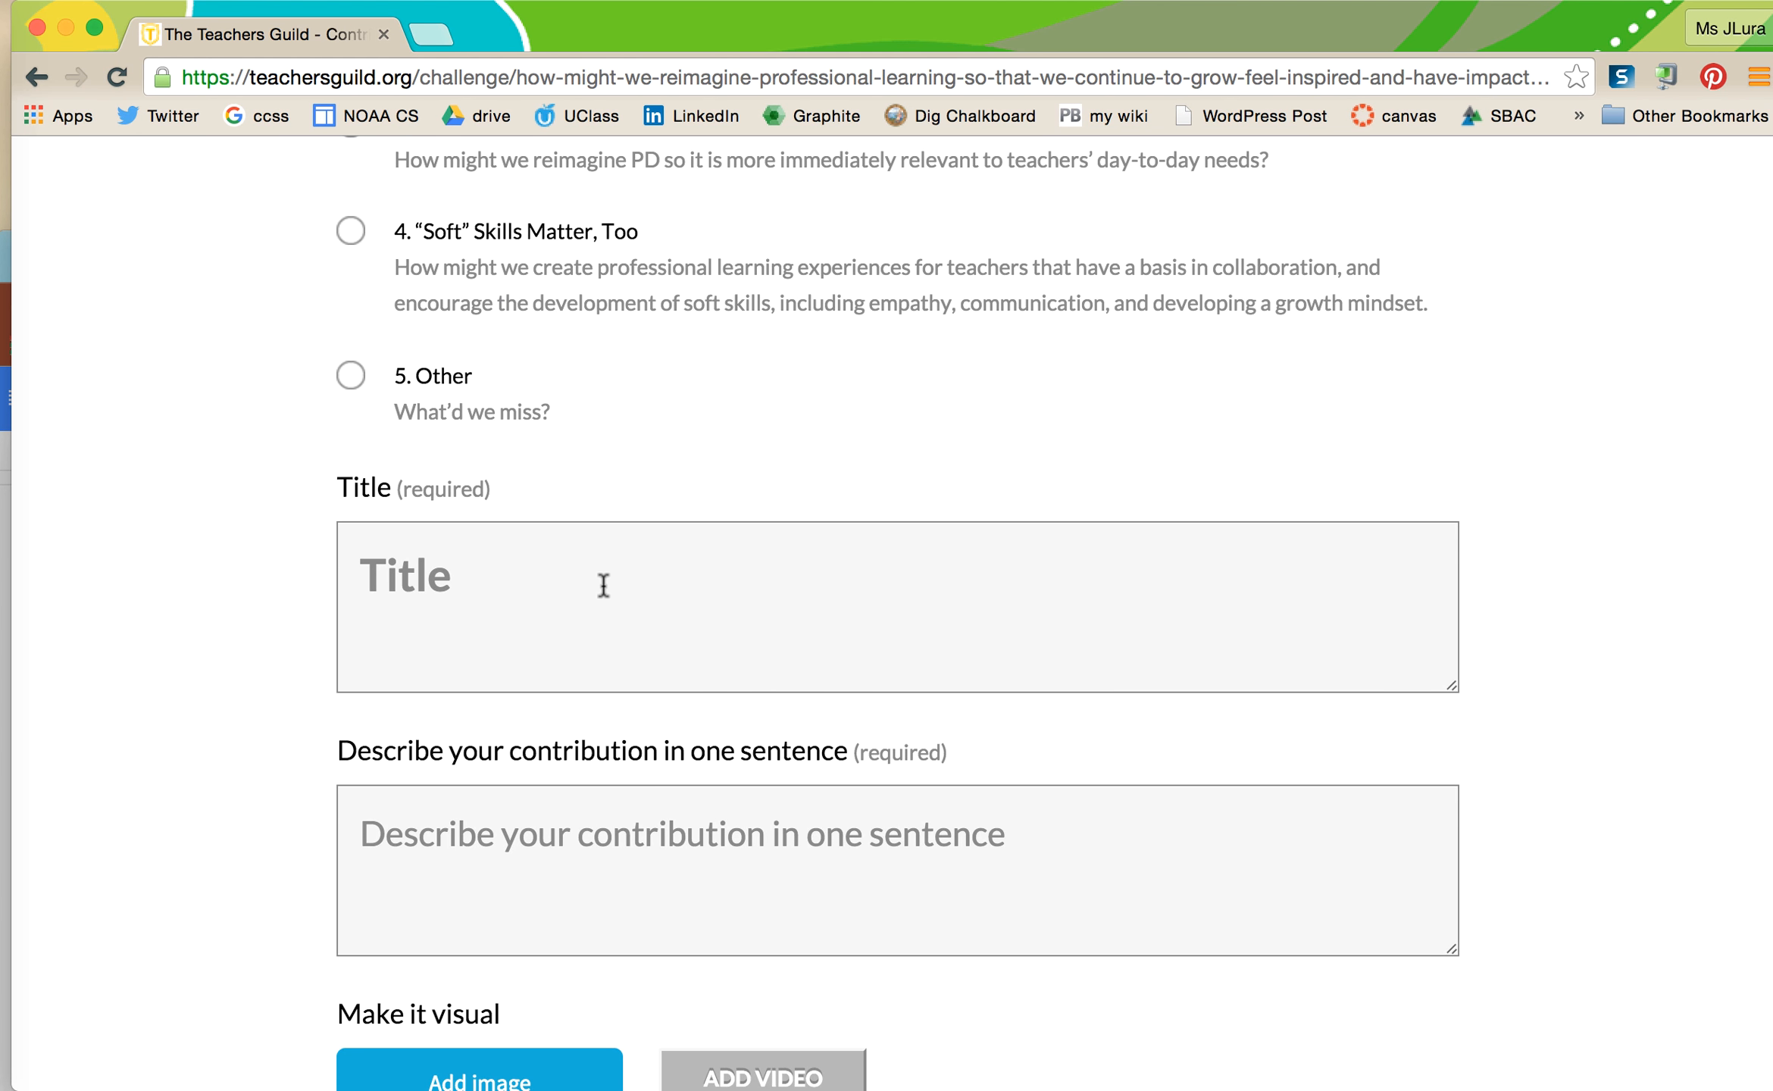
{"action": "left_click", "coordinate": [723, 585]}
{"action": "key", "text": "super+v"}
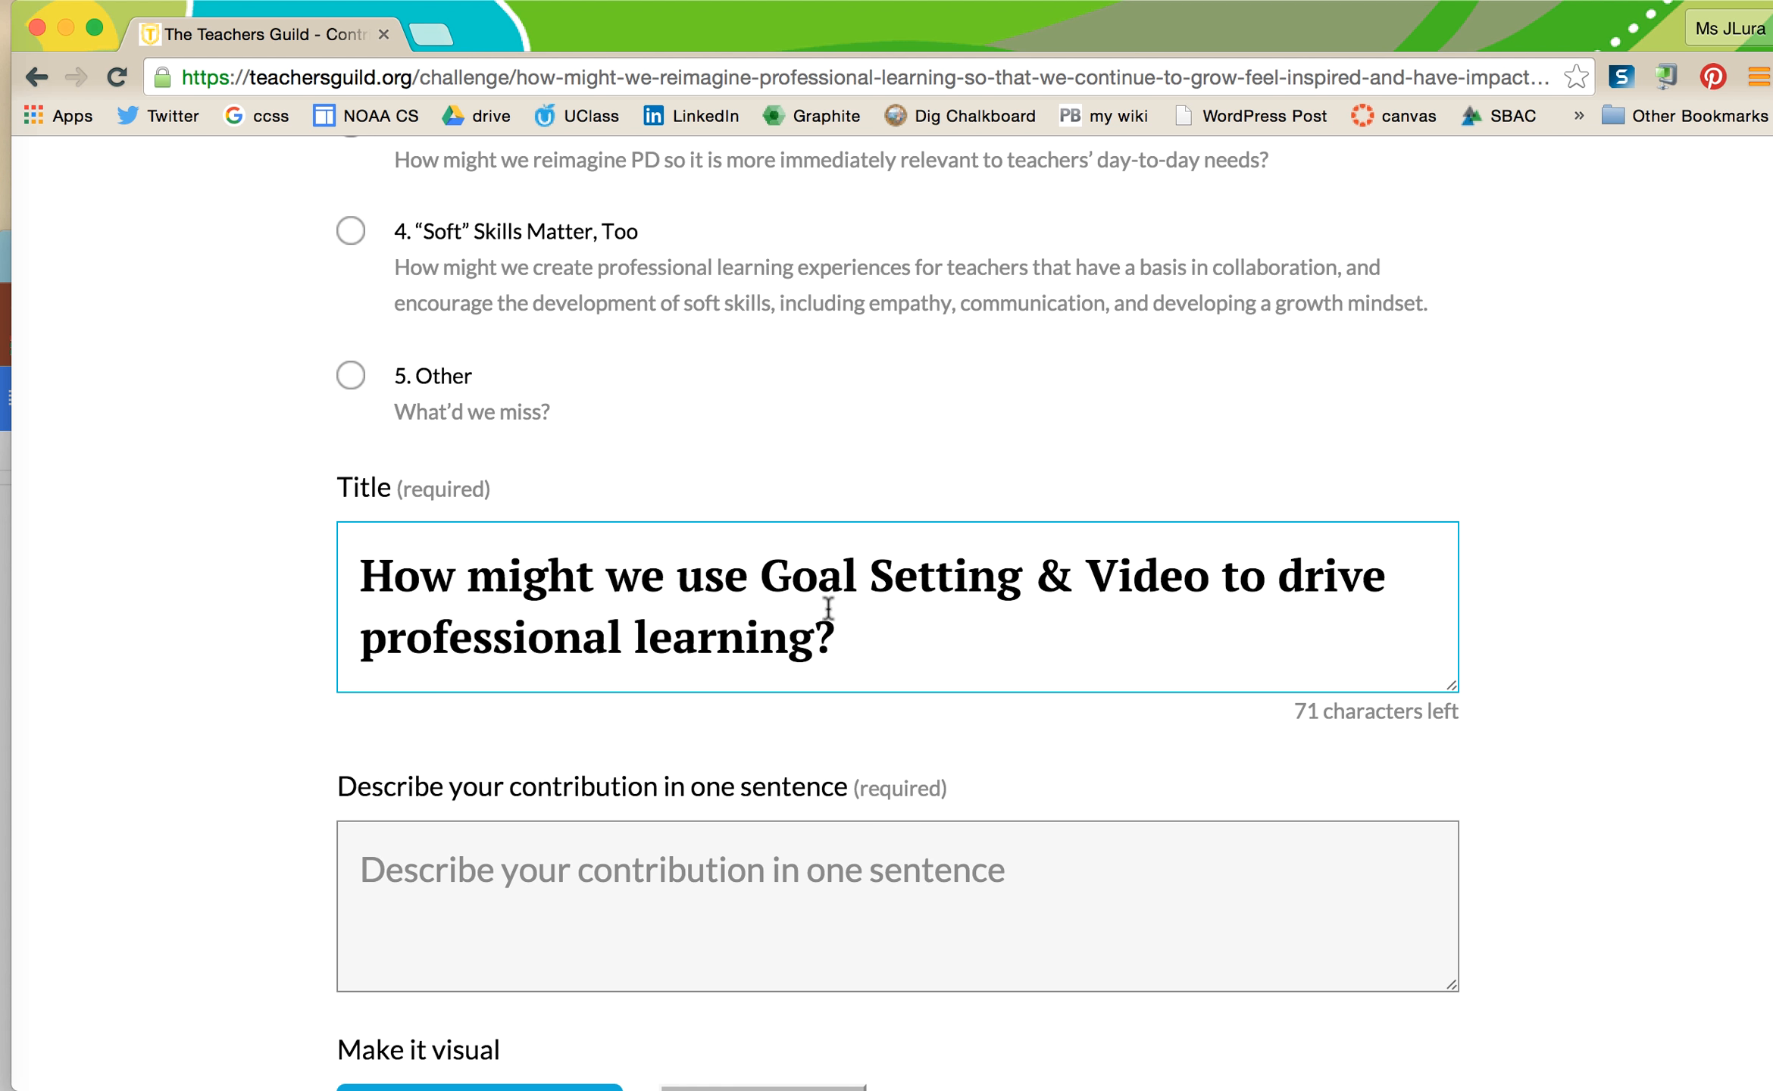
- Lowercase 'goal', 'setting' and 'video' in the title
{"action": "left_click", "coordinate": [779, 578]}
{"action": "key", "text": "BackSpace"}
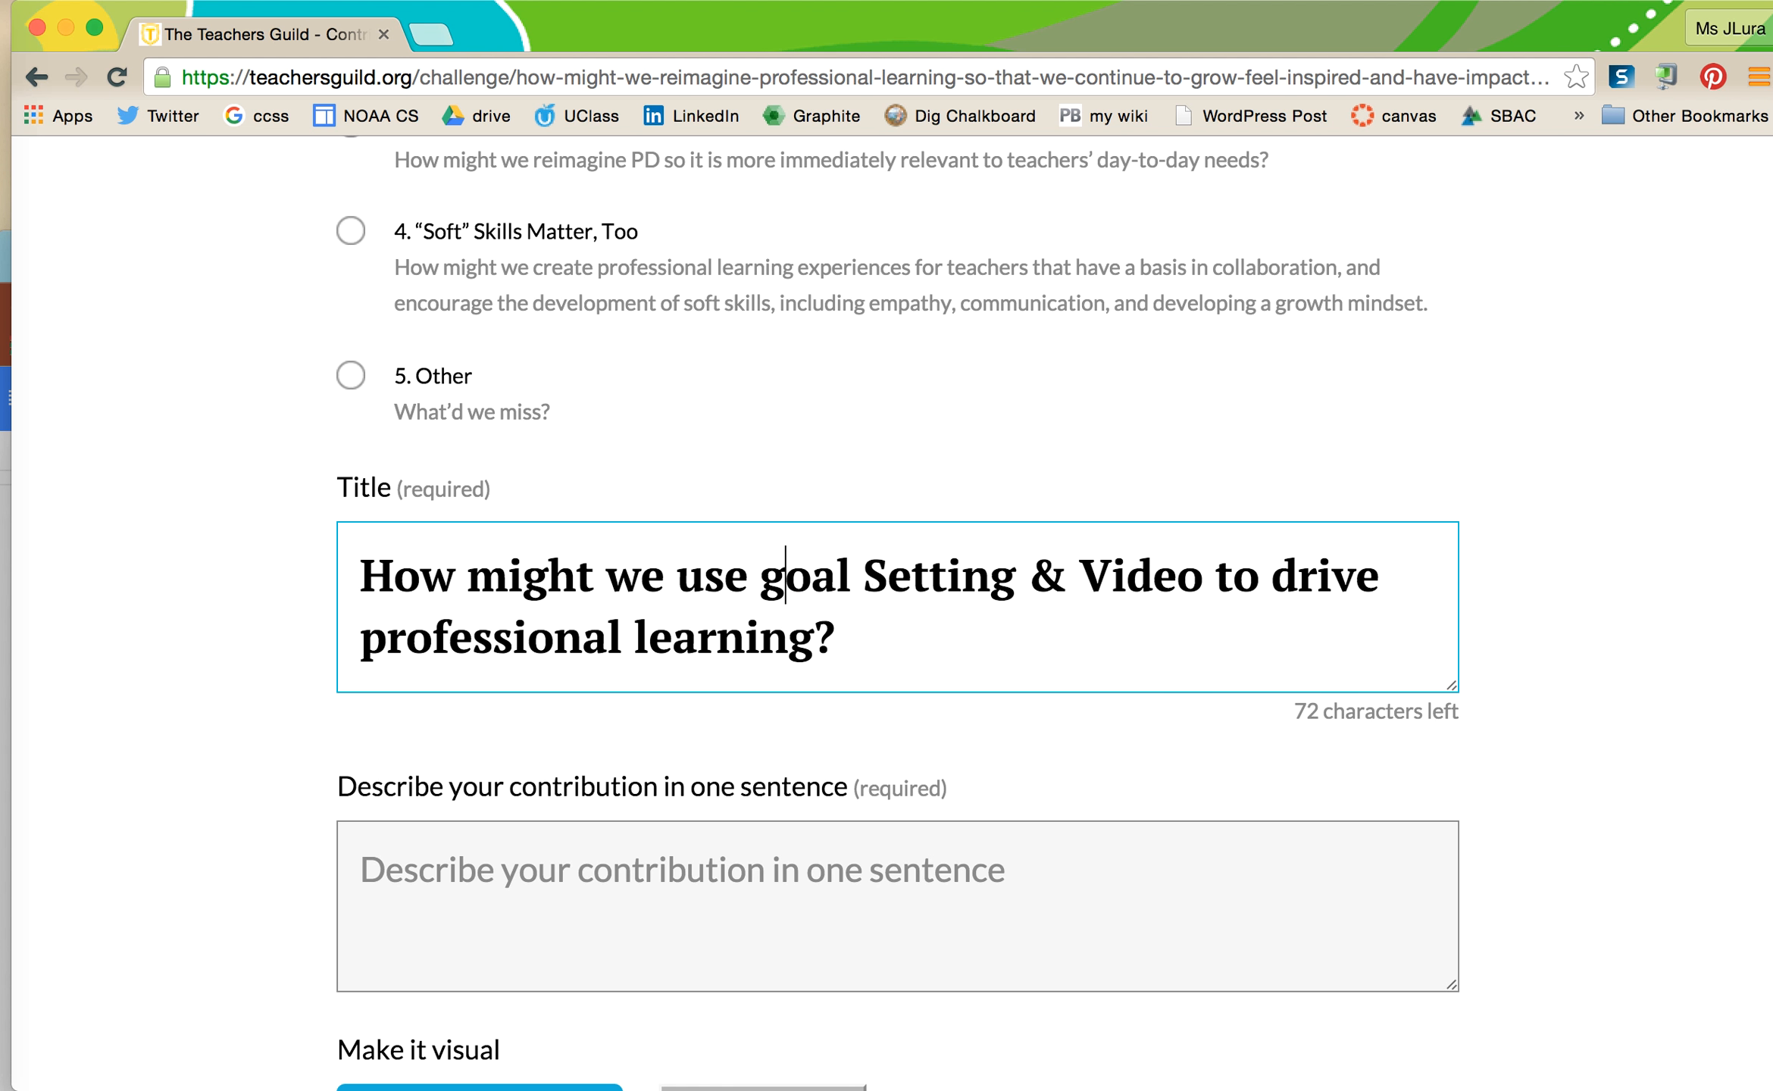
{"action": "type", "text": "g"}
{"action": "left_click", "coordinate": [889, 575]}
{"action": "key", "text": "BackSpace"}
{"action": "type", "text": "s"}
{"action": "left_click", "coordinate": [1108, 576]}
{"action": "type", "text": "v"}
{"action": "key", "text": "BackSpace"}
{"action": "key", "text": "BackSpace"}
{"action": "type", "text": "v"}
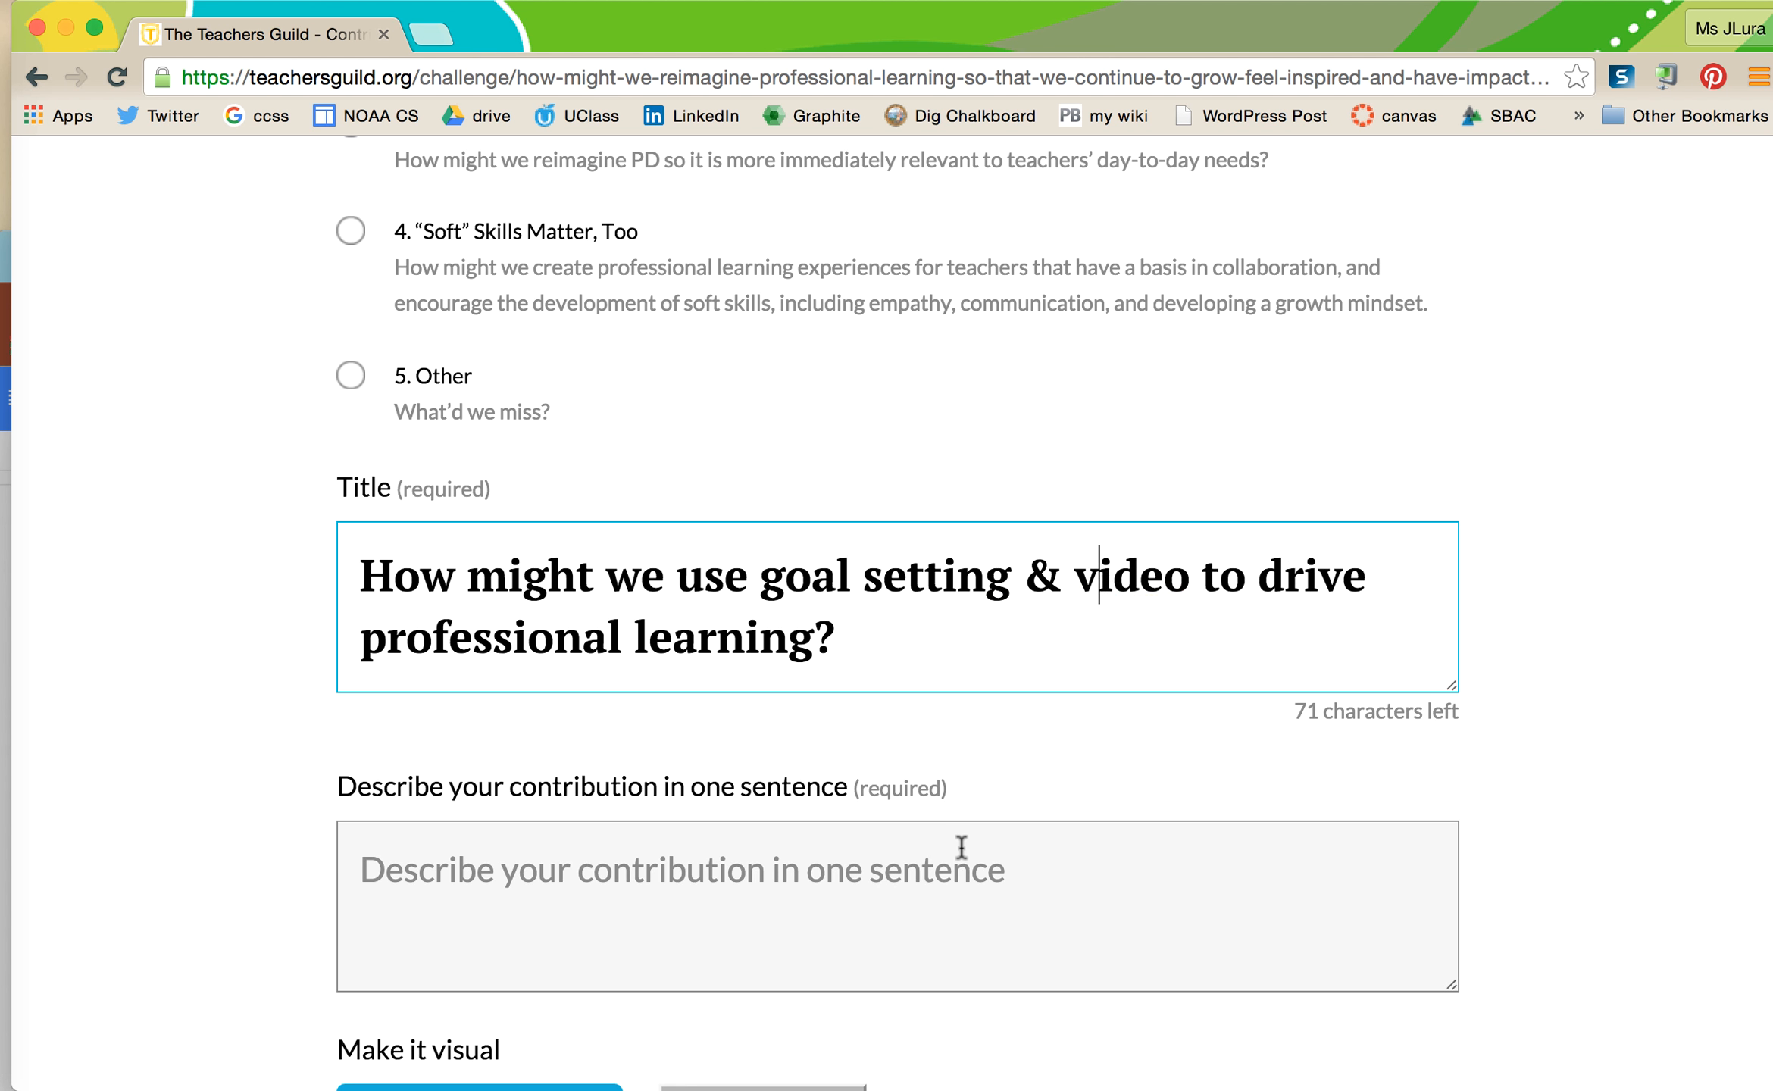
{"action": "scroll", "coordinate": [960, 849], "scroll_direction": "down", "scroll_amount": 4}
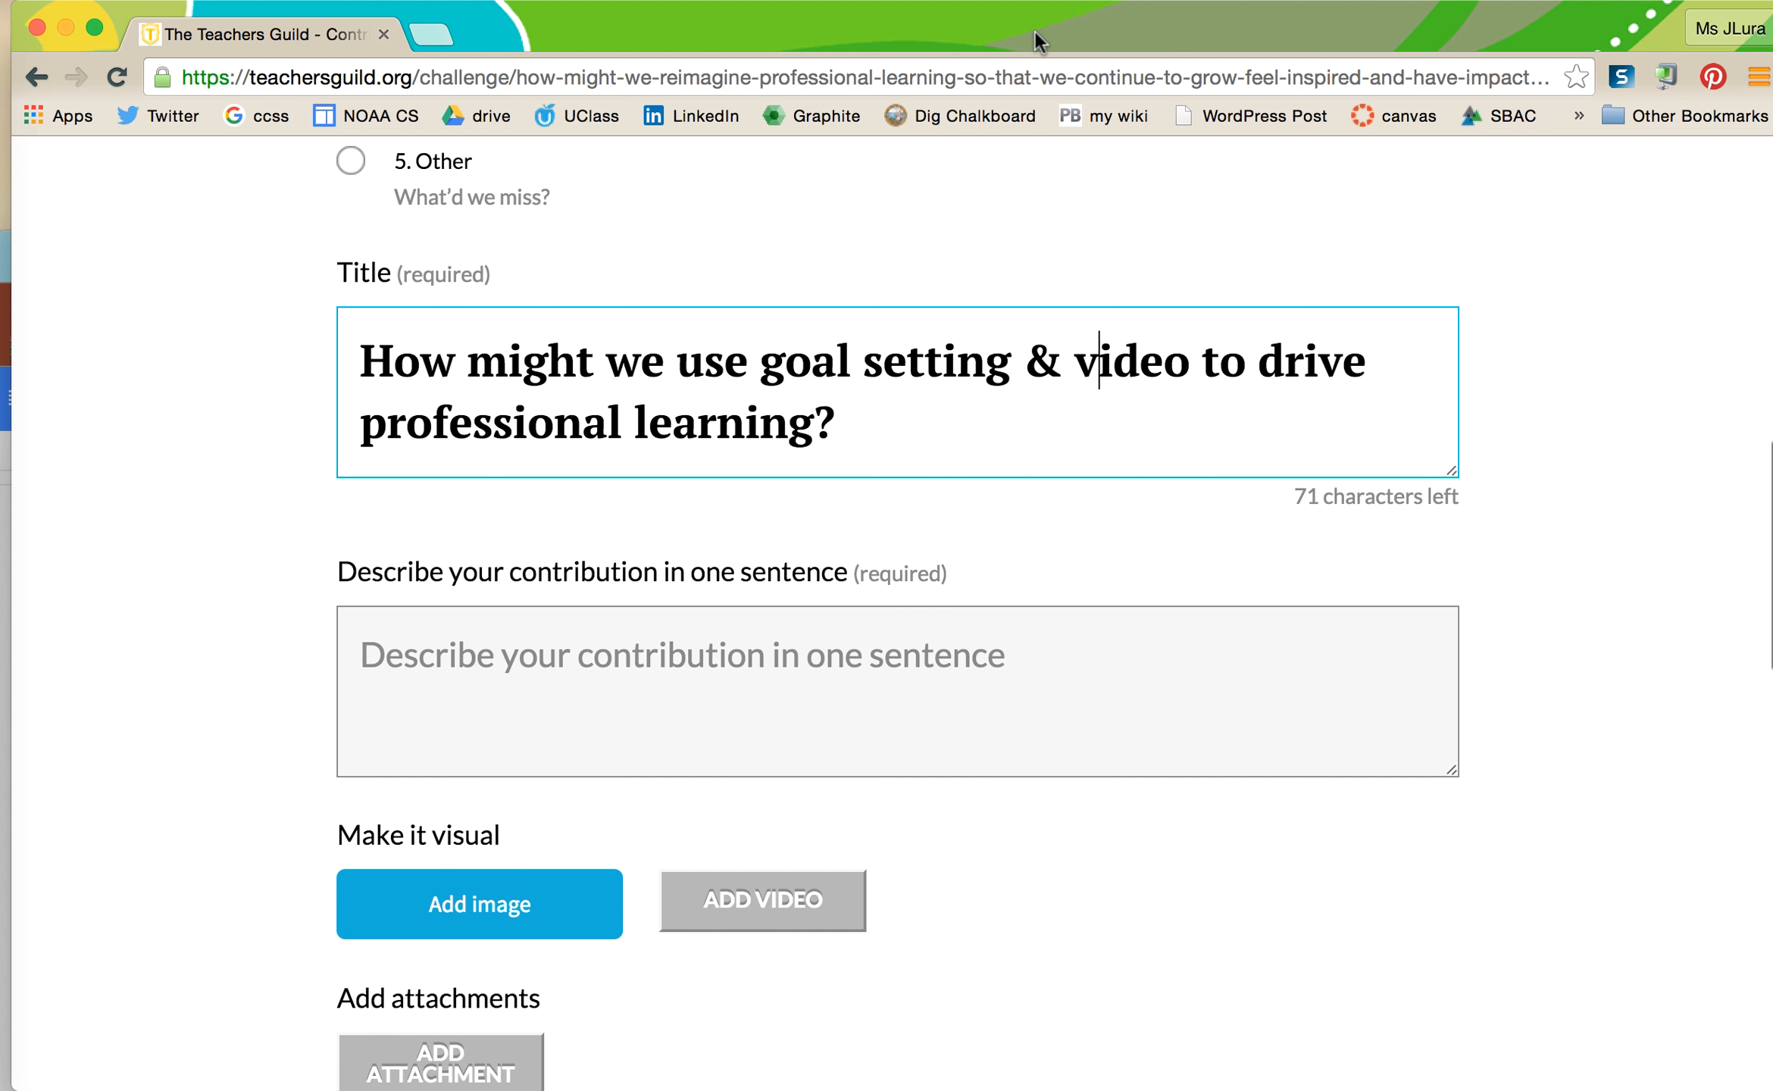
{"action": "left_click_drag", "start_coordinate": [1036, 31], "coordinate": [1220, 30]}
- Paste the paragraph's opening into the summary, trimmed to 'Instead of one-size fits all PD,'
{"action": "left_click", "coordinate": [32, 789]}
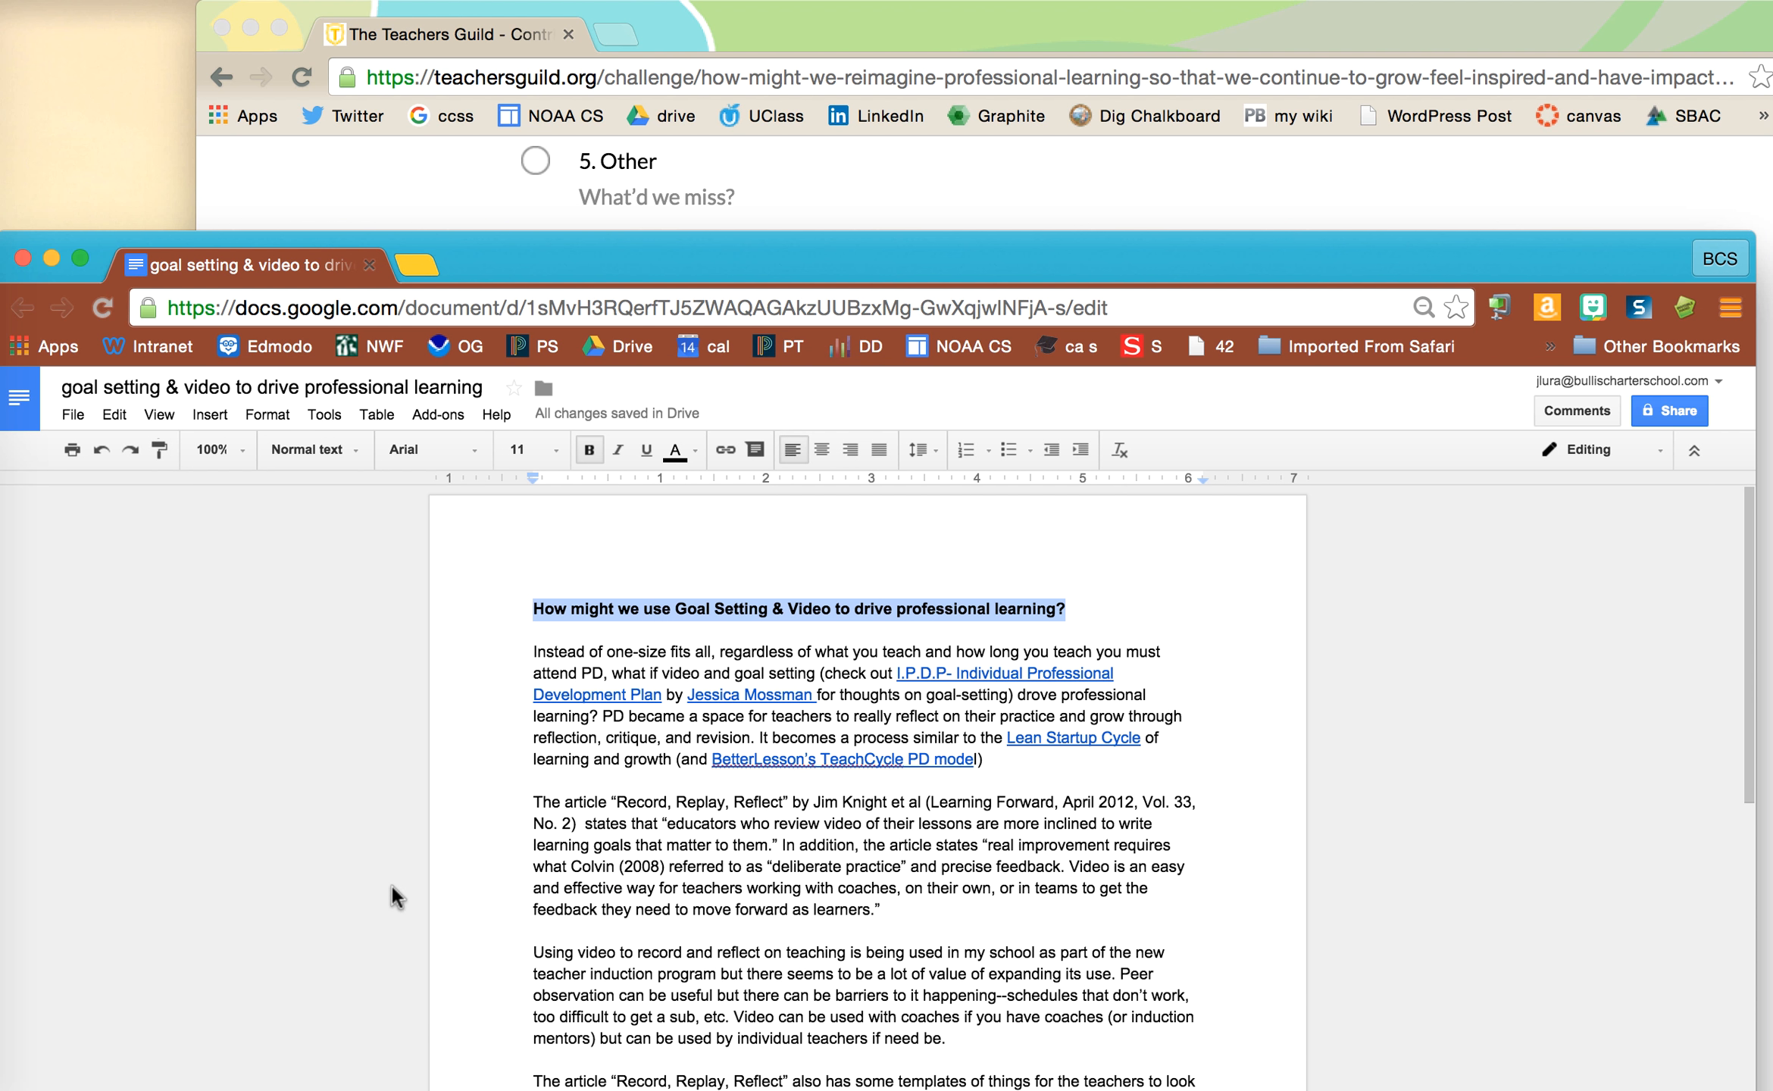
{"action": "left_click", "coordinate": [698, 826]}
{"action": "left_click_drag", "start_coordinate": [532, 653], "coordinate": [598, 719]}
{"action": "left_click", "coordinate": [1307, 21]}
{"action": "left_click", "coordinate": [1132, 721]}
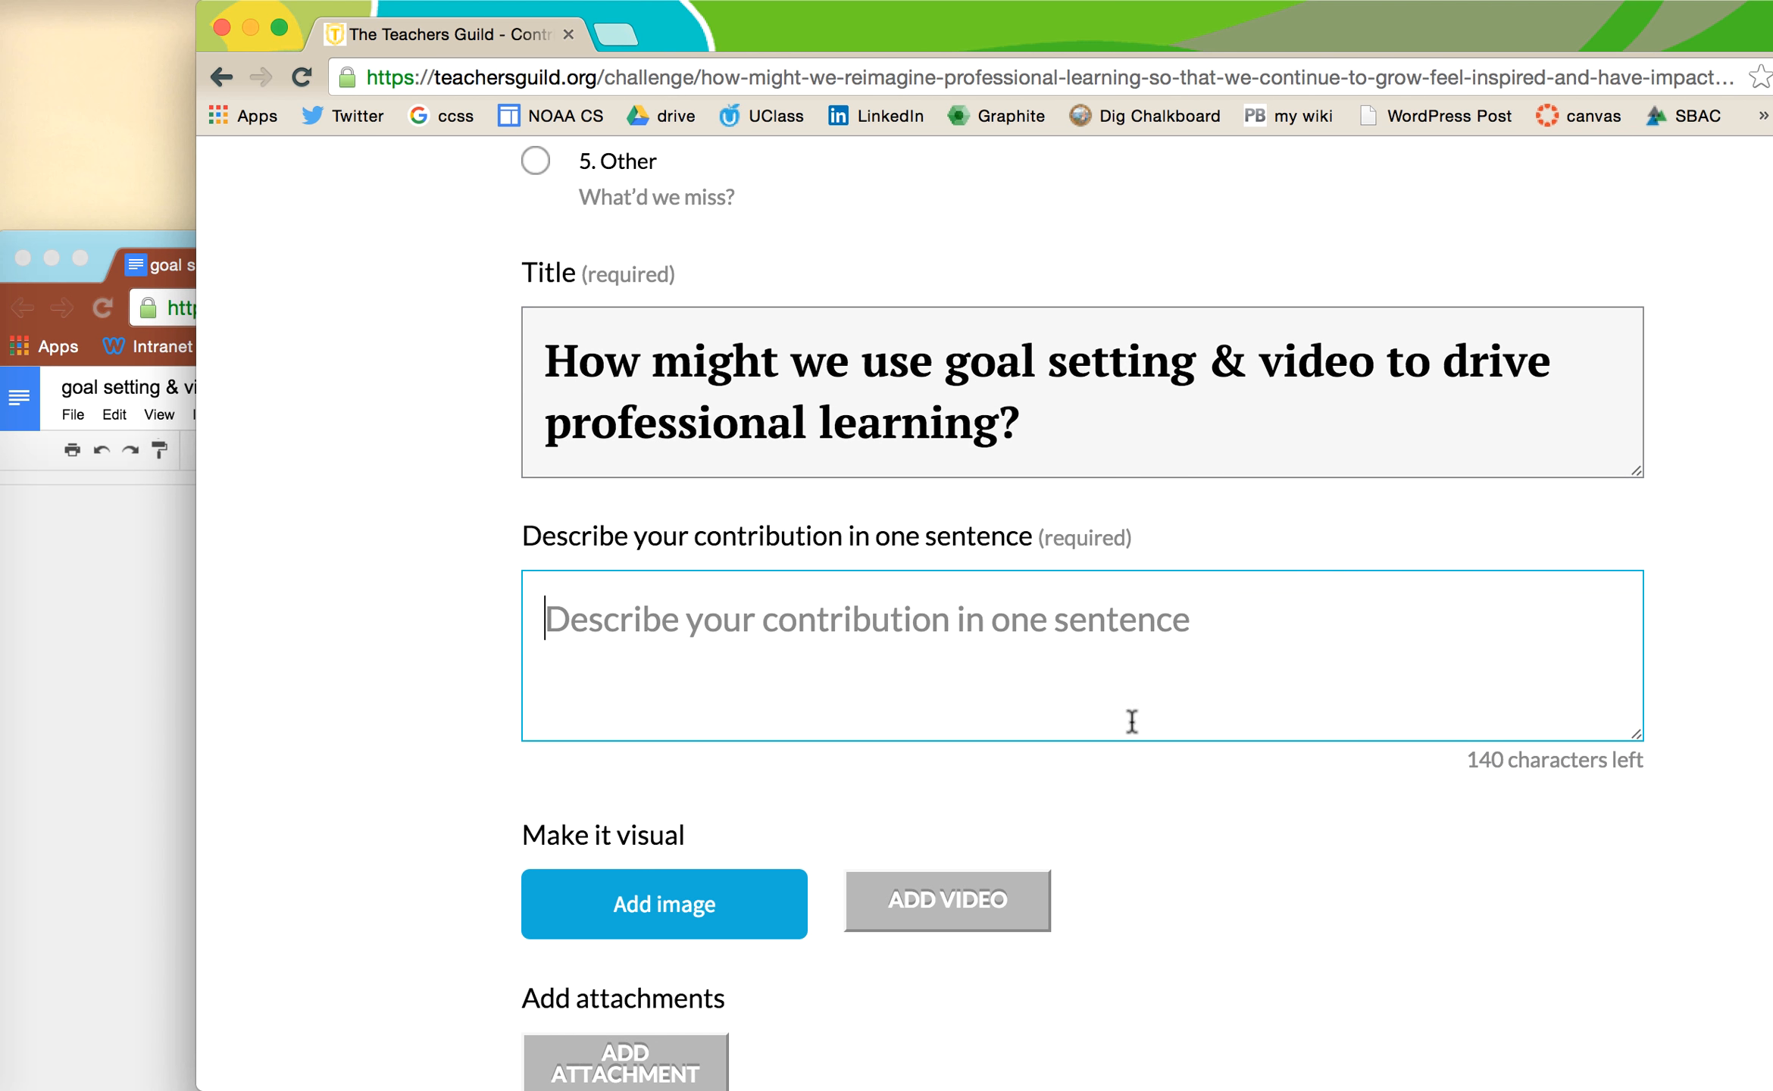
{"action": "type", "text": "Instead of one-size fits all, regardless of what you teach and how long you teach you must attend PD, what if video and goal setting (check"}
{"action": "scroll", "coordinate": [1250, 680], "scroll_direction": "up", "scroll_amount": 2}
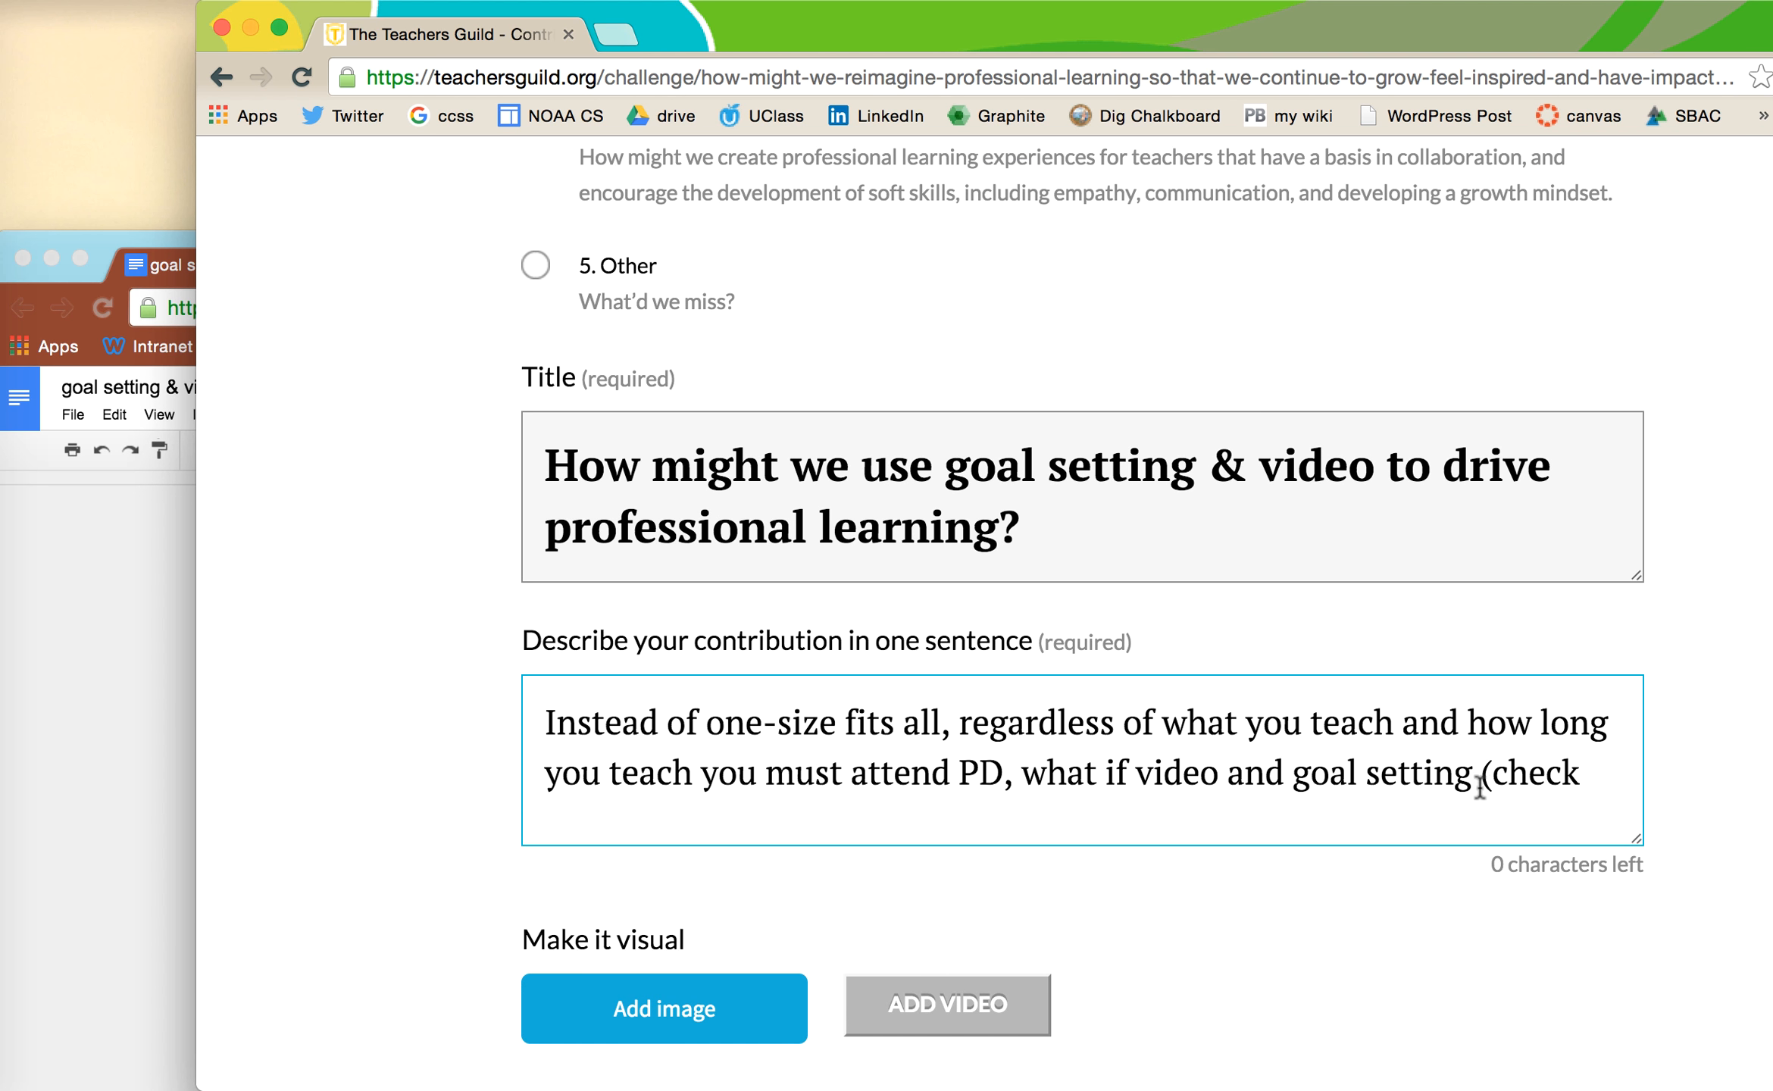
{"action": "left_click_drag", "start_coordinate": [1483, 773], "coordinate": [1589, 782]}
{"action": "key", "text": "BackSpace"}
{"action": "key", "text": "BackSpace"}
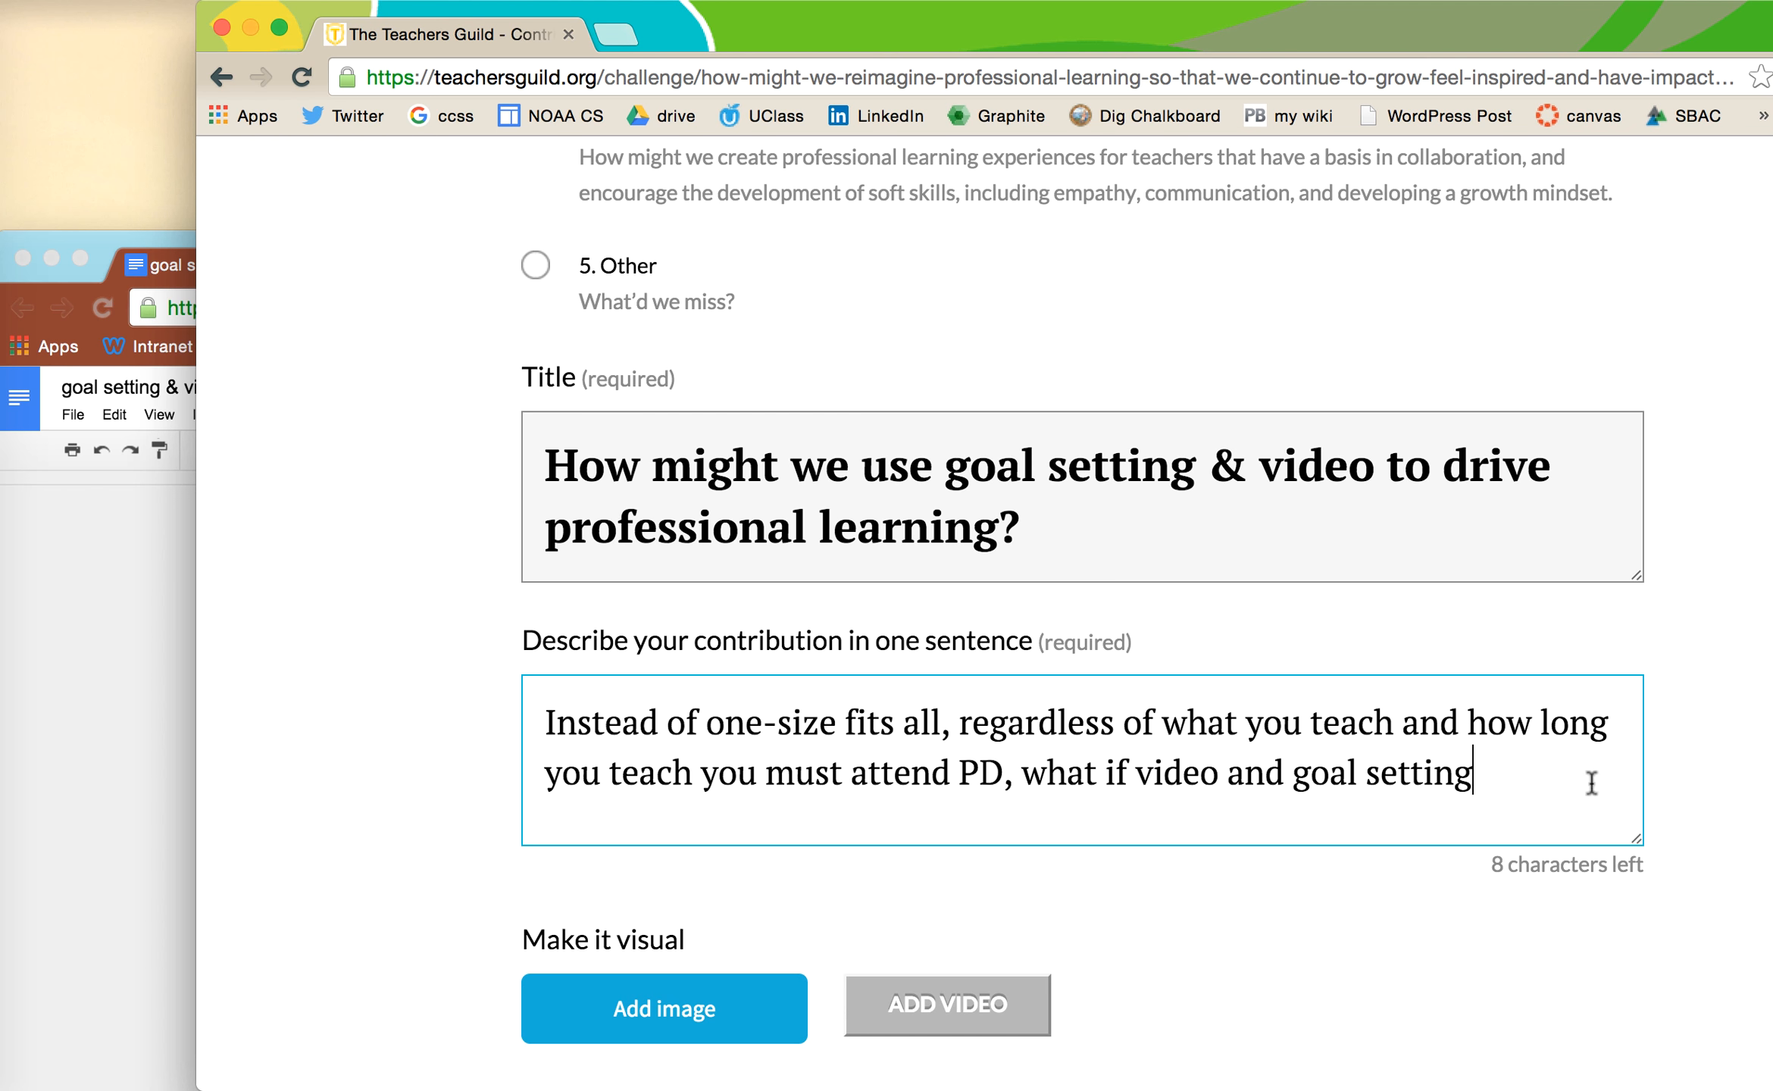
{"action": "left_click_drag", "start_coordinate": [951, 721], "coordinate": [1012, 781]}
{"action": "key", "text": "BackSpace"}
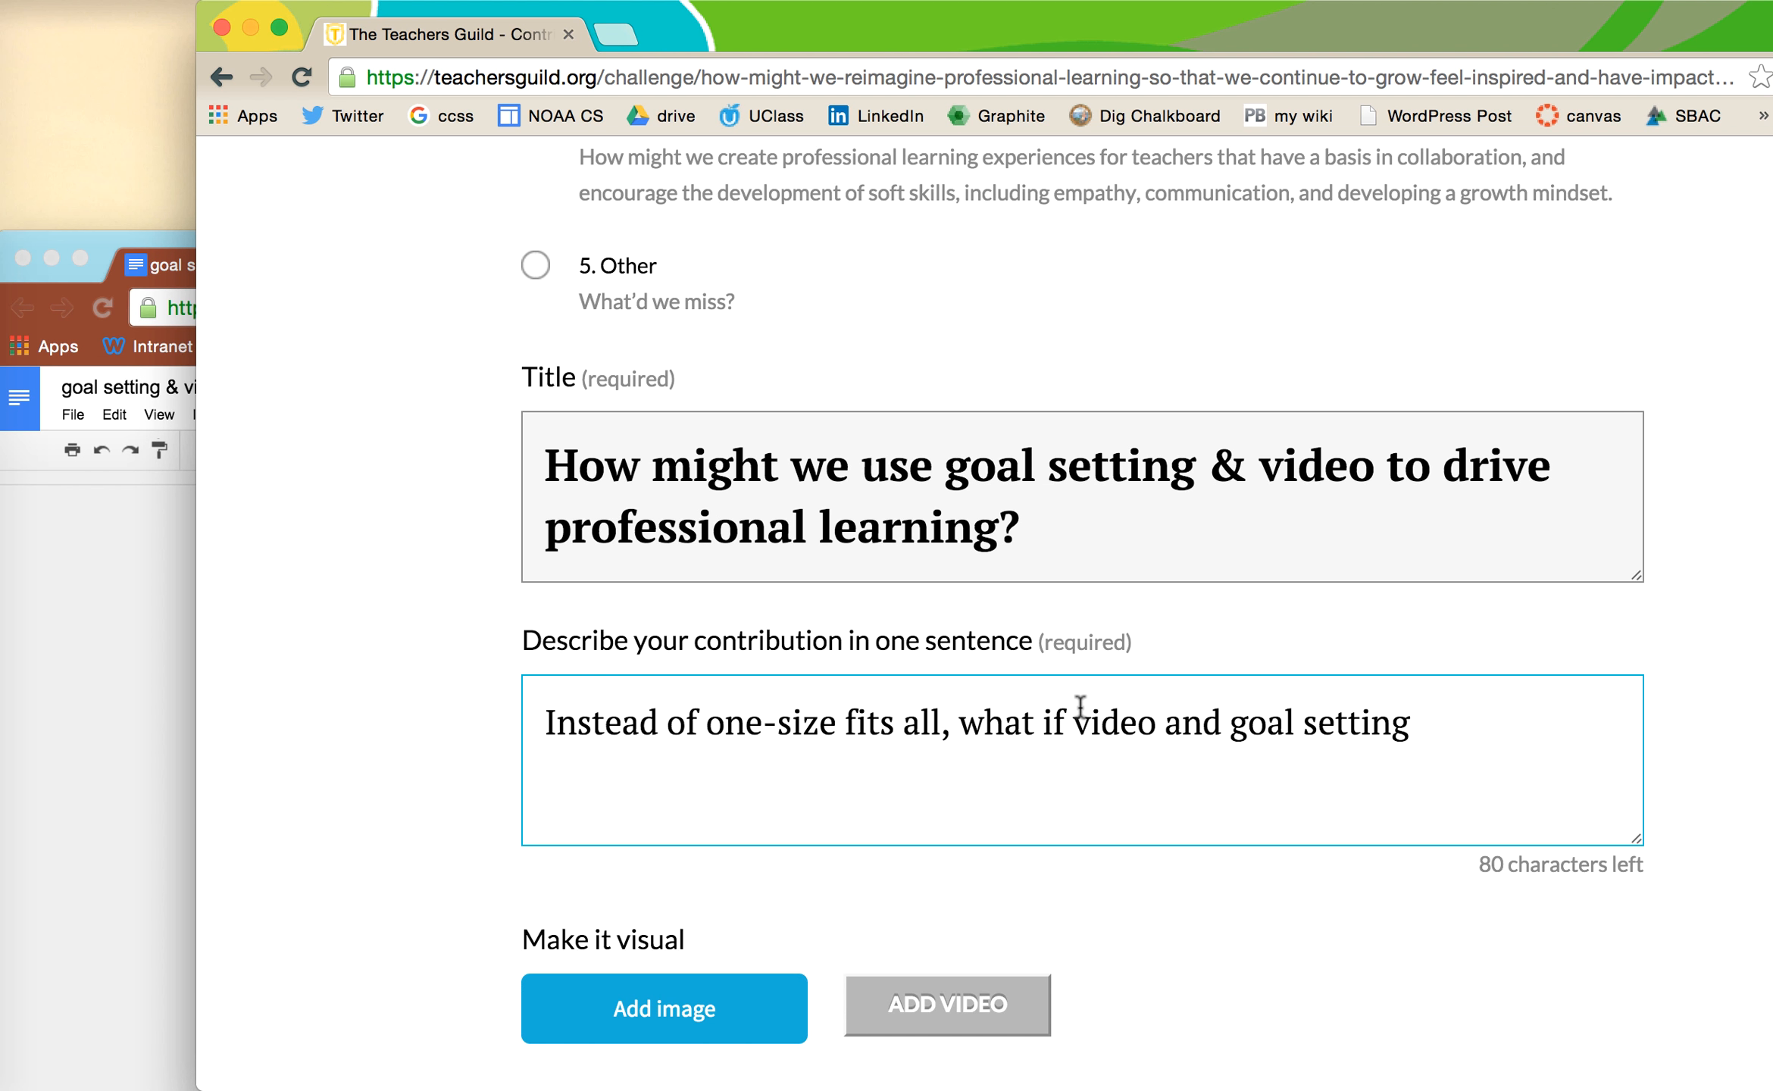
{"action": "key", "text": "BackSpace"}
{"action": "type", "text": "PD,"}
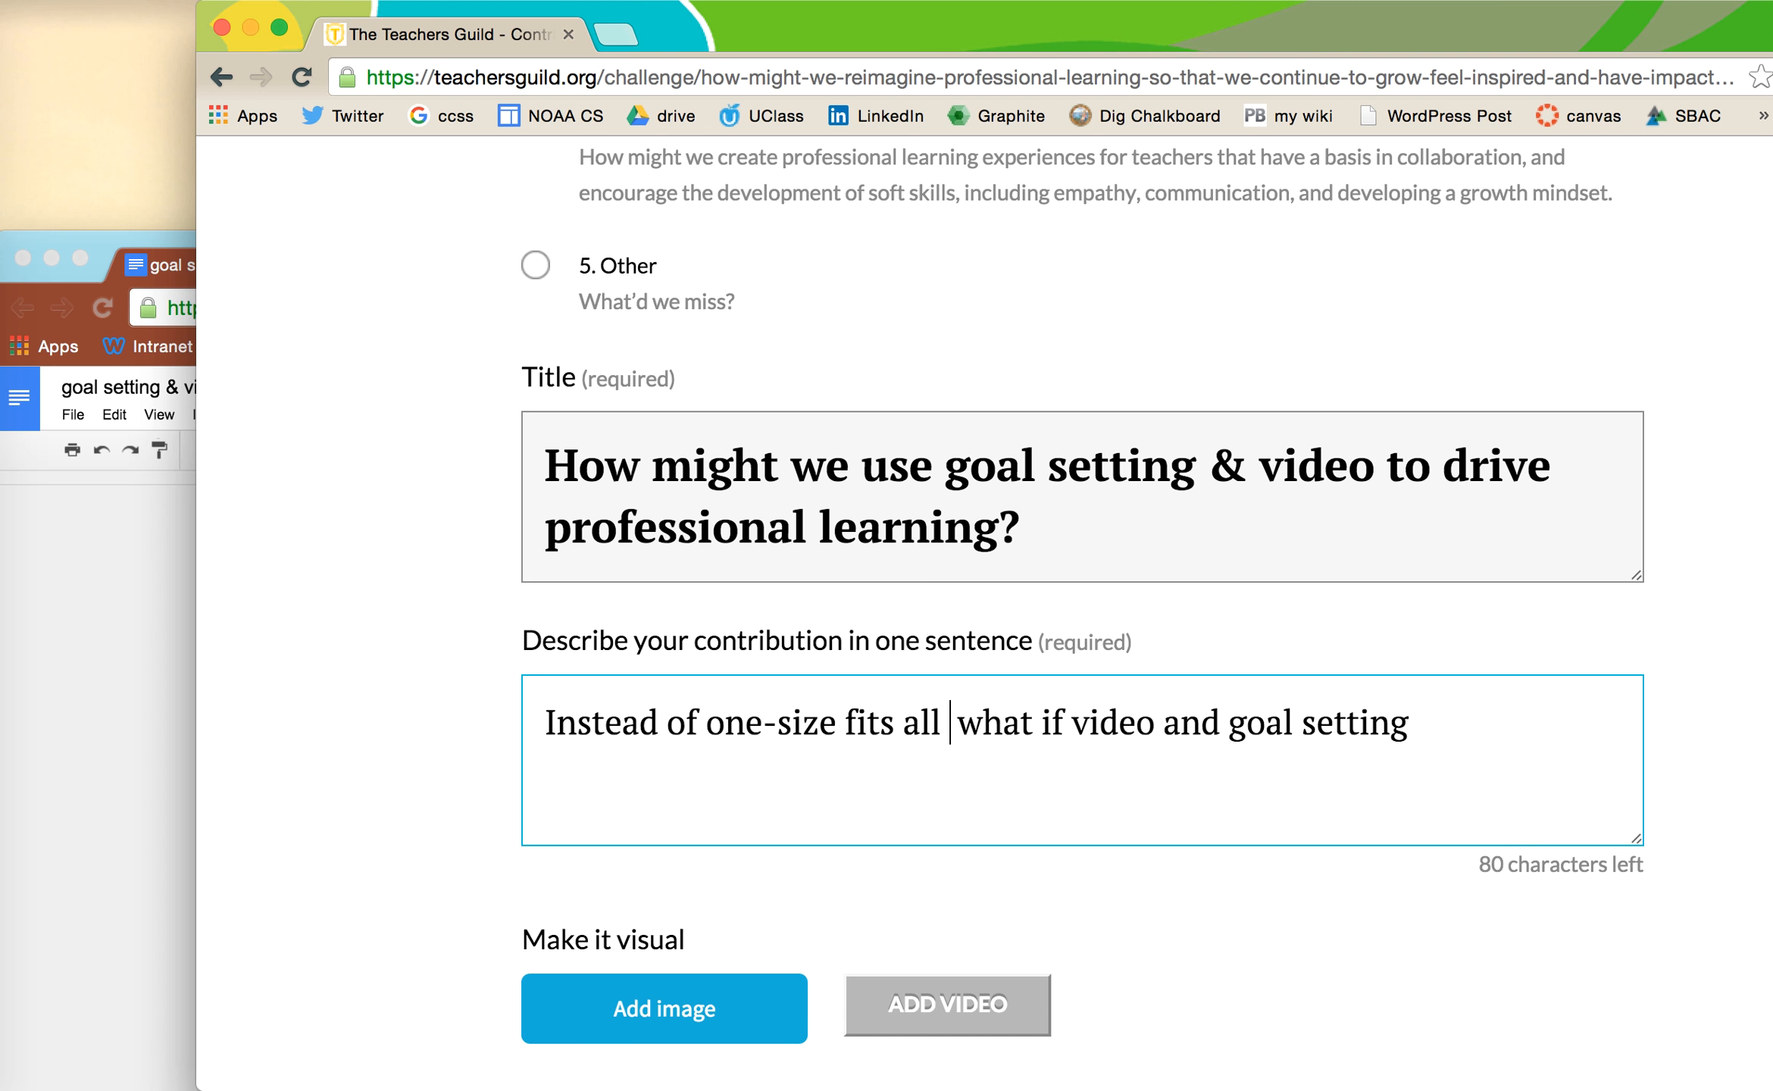
- Append 'what if video and goal setting drove professional learning?' from the Docs draft
{"action": "left_click", "coordinate": [134, 831]}
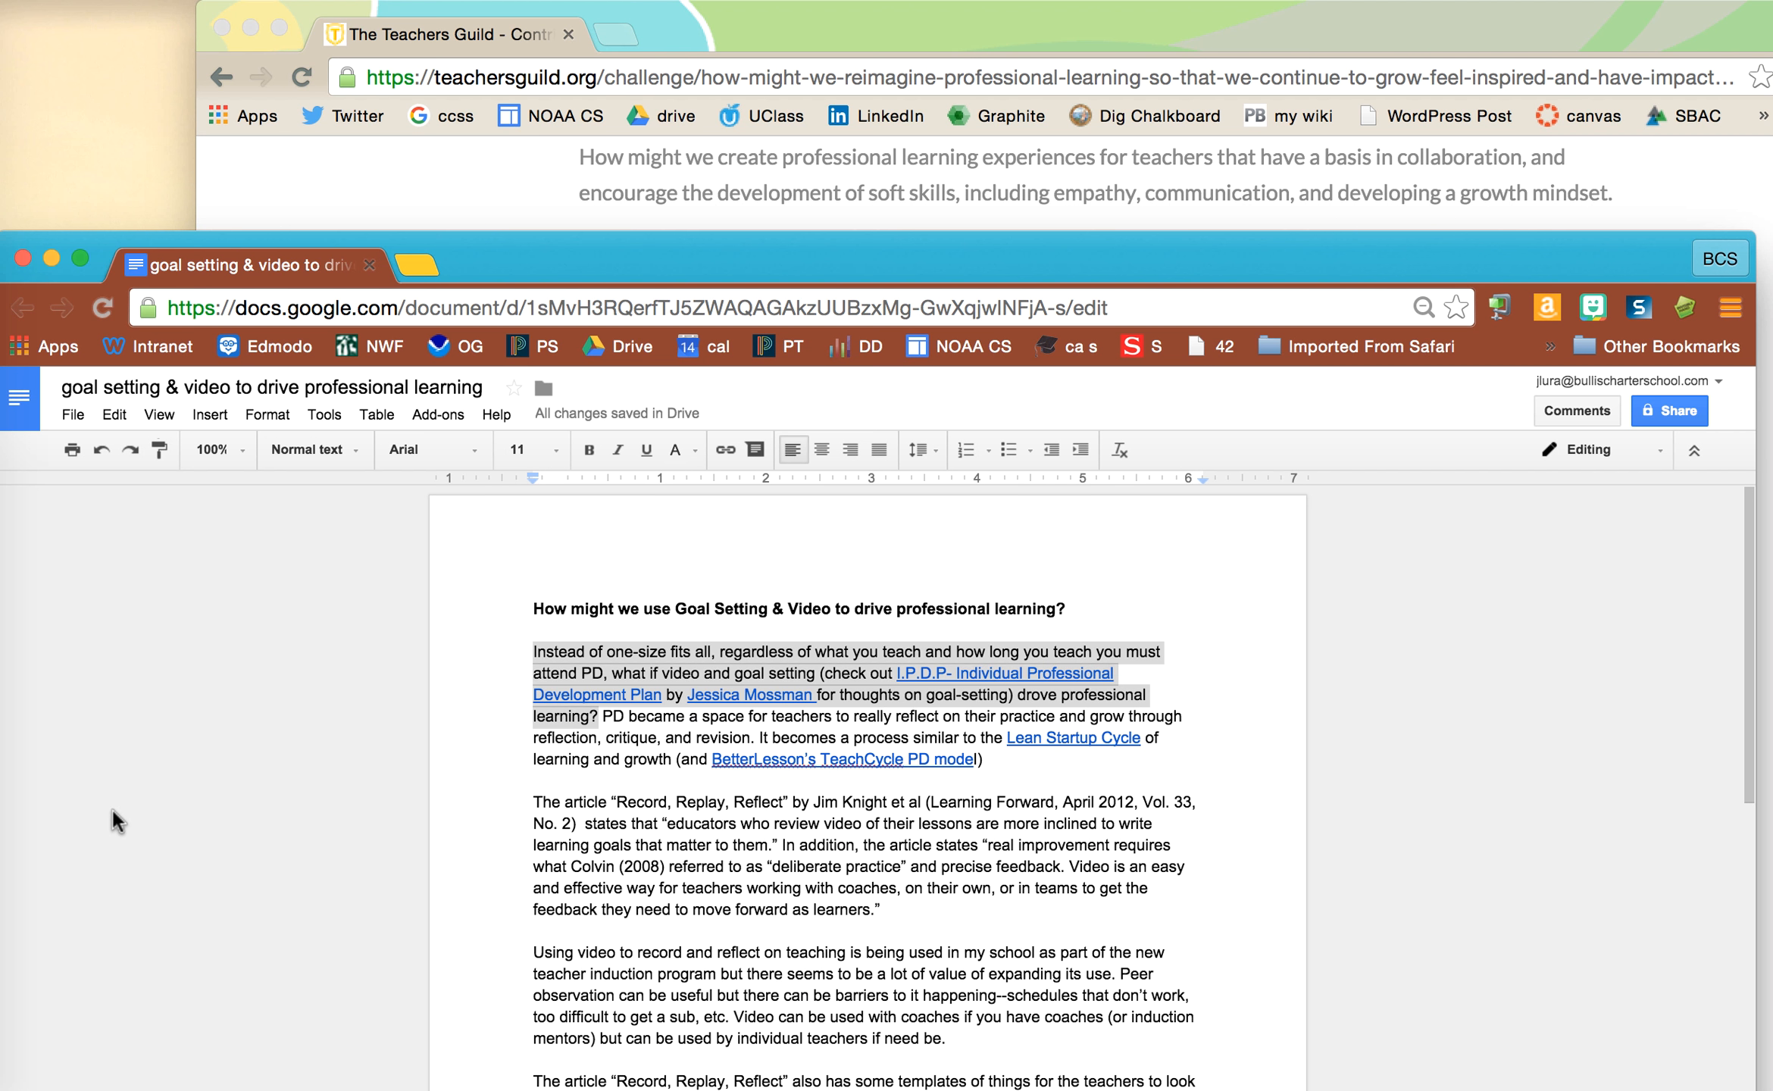
{"action": "left_click", "coordinate": [833, 866]}
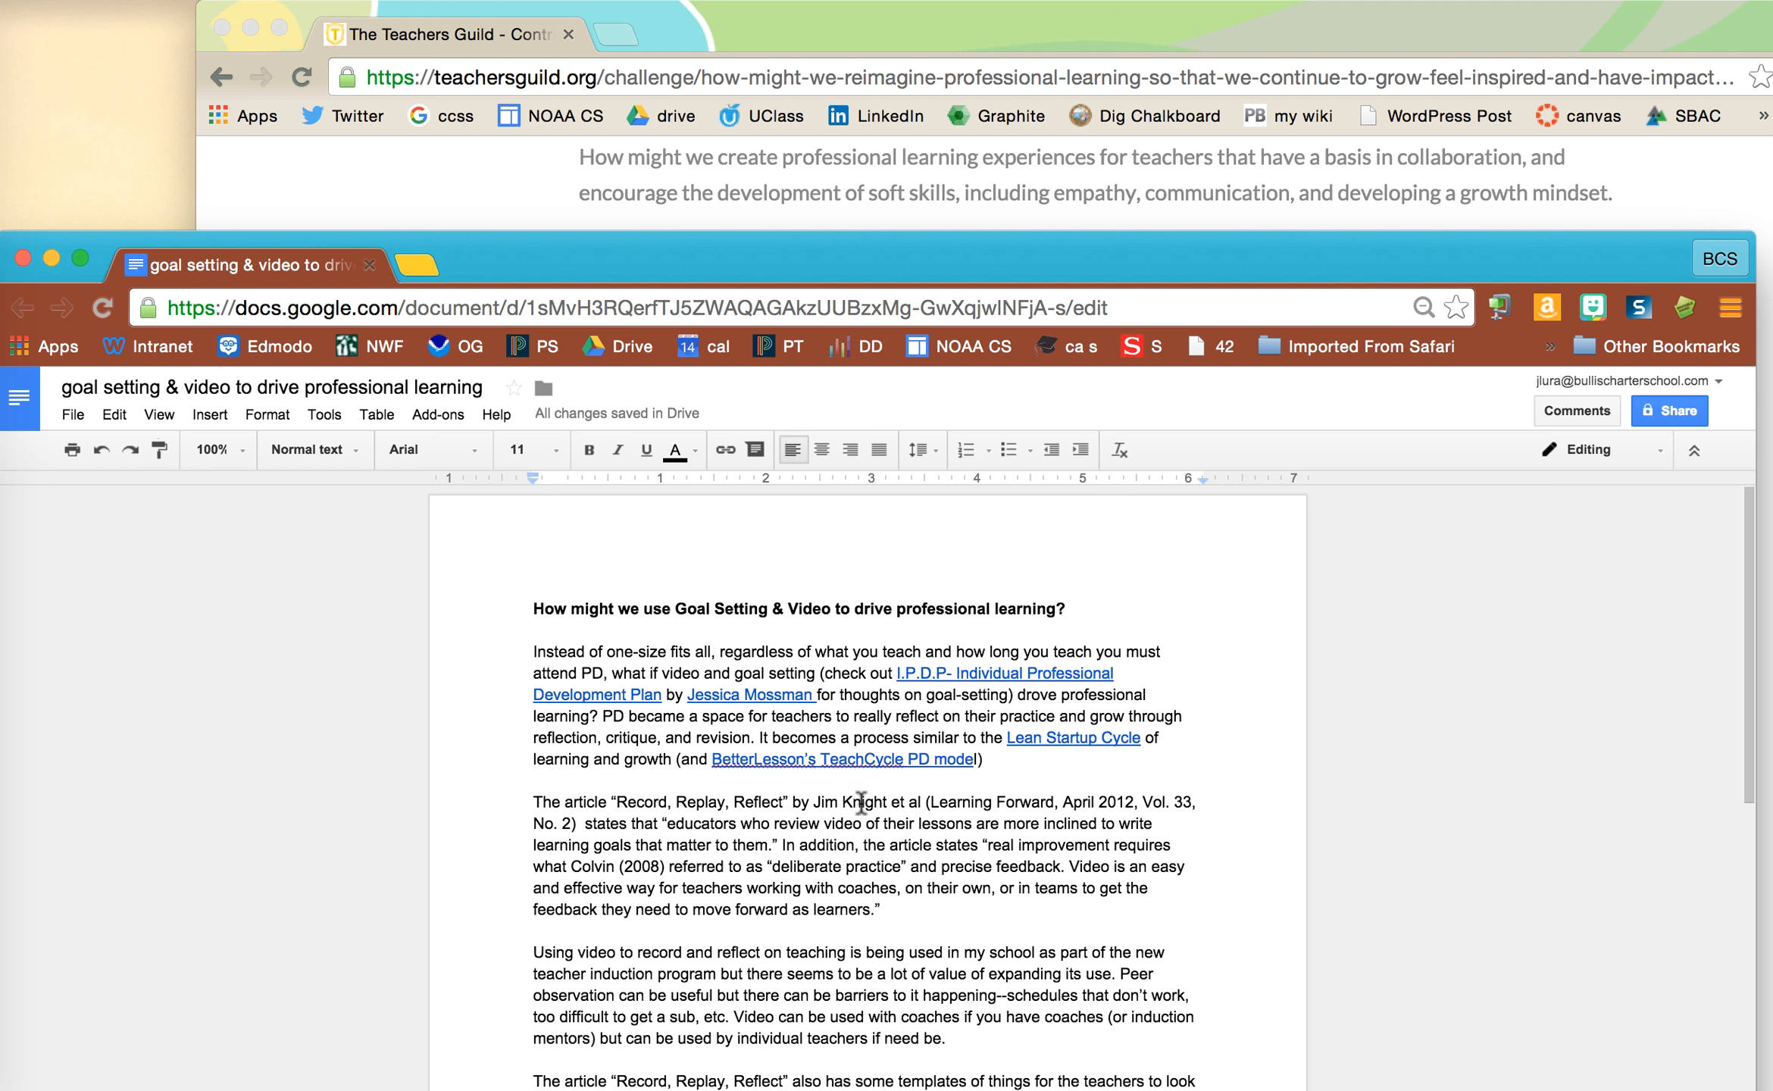
{"action": "left_click_drag", "start_coordinate": [1031, 691], "coordinate": [599, 716]}
{"action": "key", "text": "super+c"}
{"action": "left_click", "coordinate": [491, 179]}
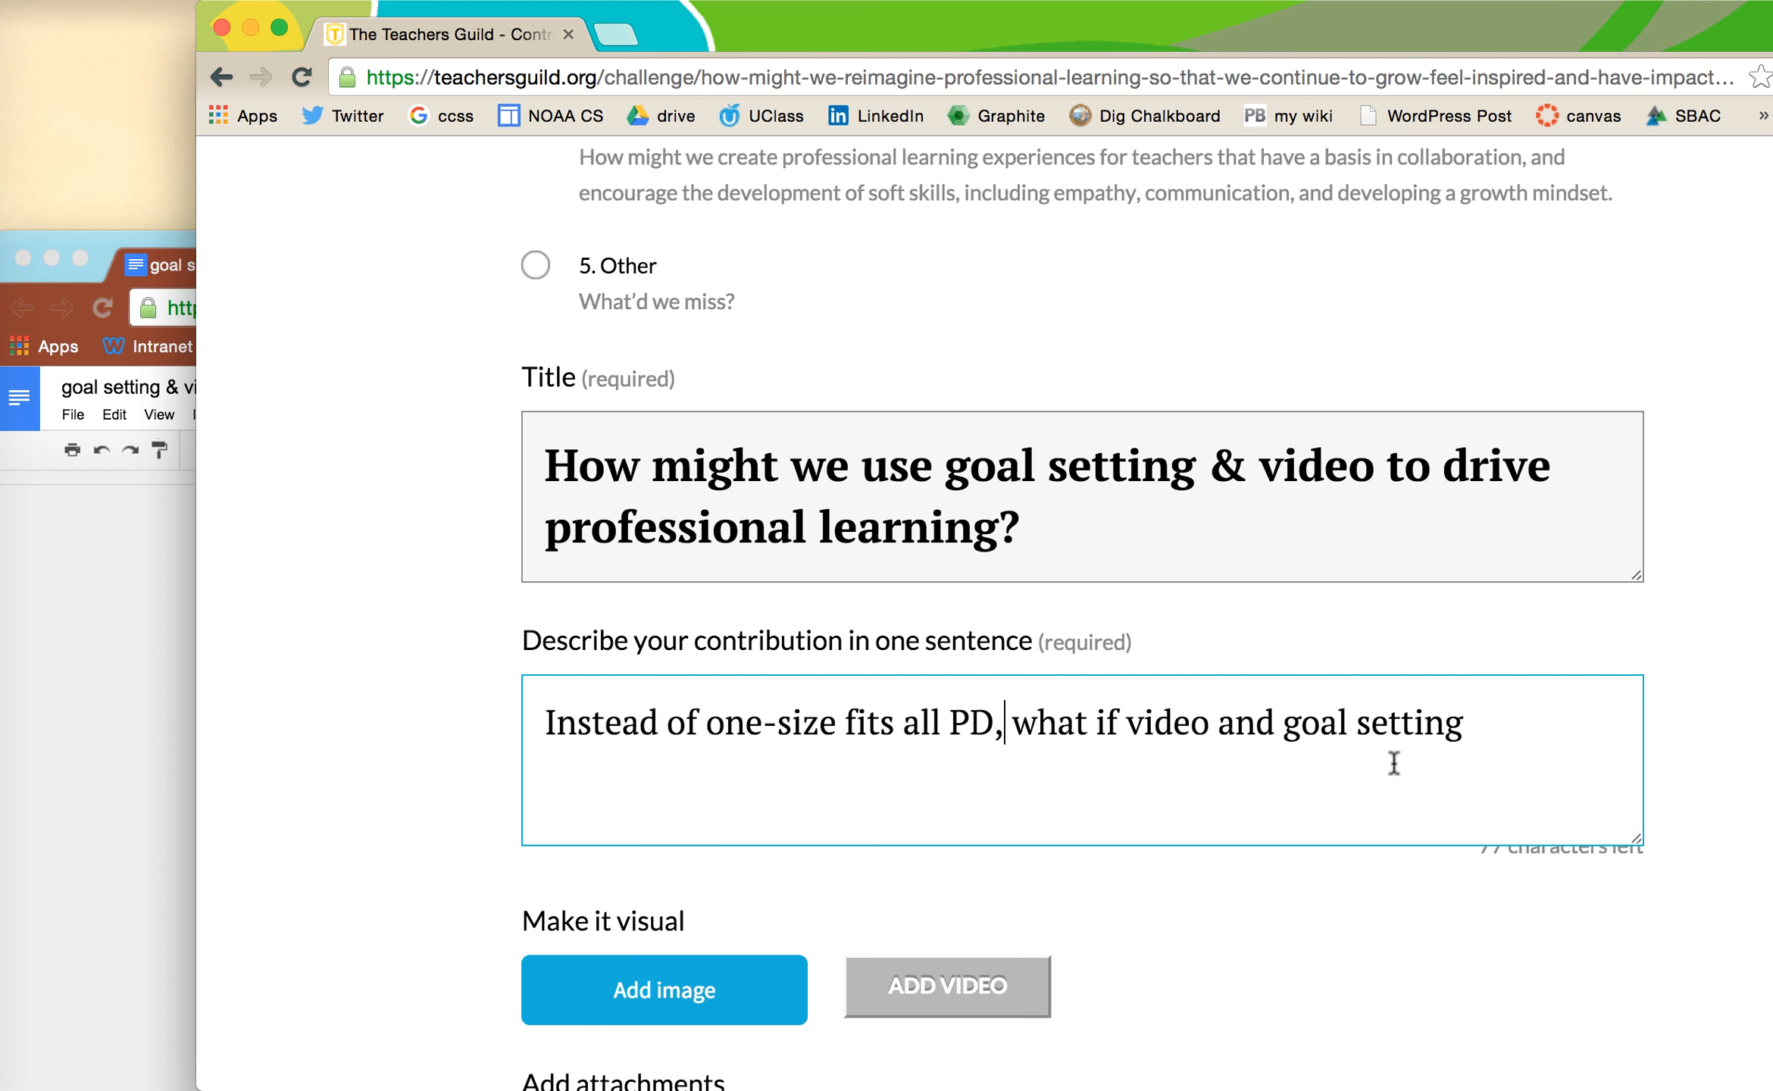
{"action": "left_click", "coordinate": [1502, 732]}
{"action": "key", "text": "super+v"}
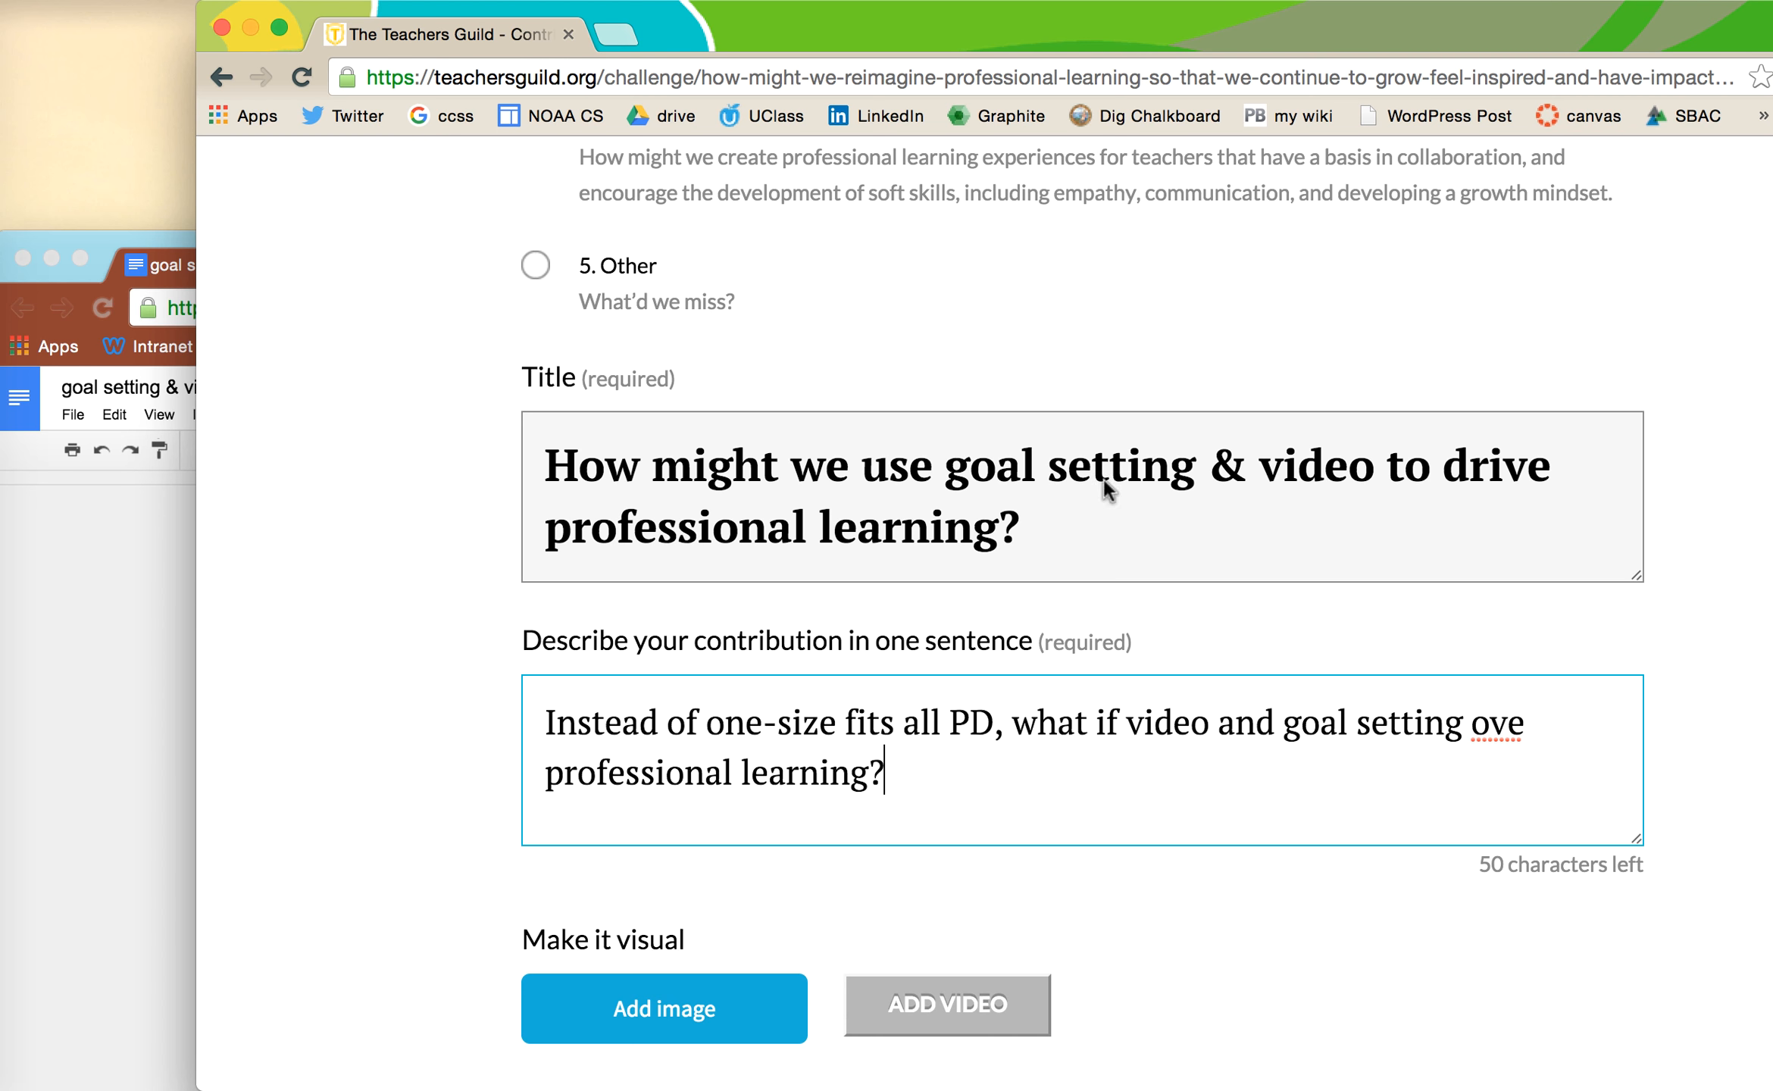
{"action": "type", "text": "dr"}
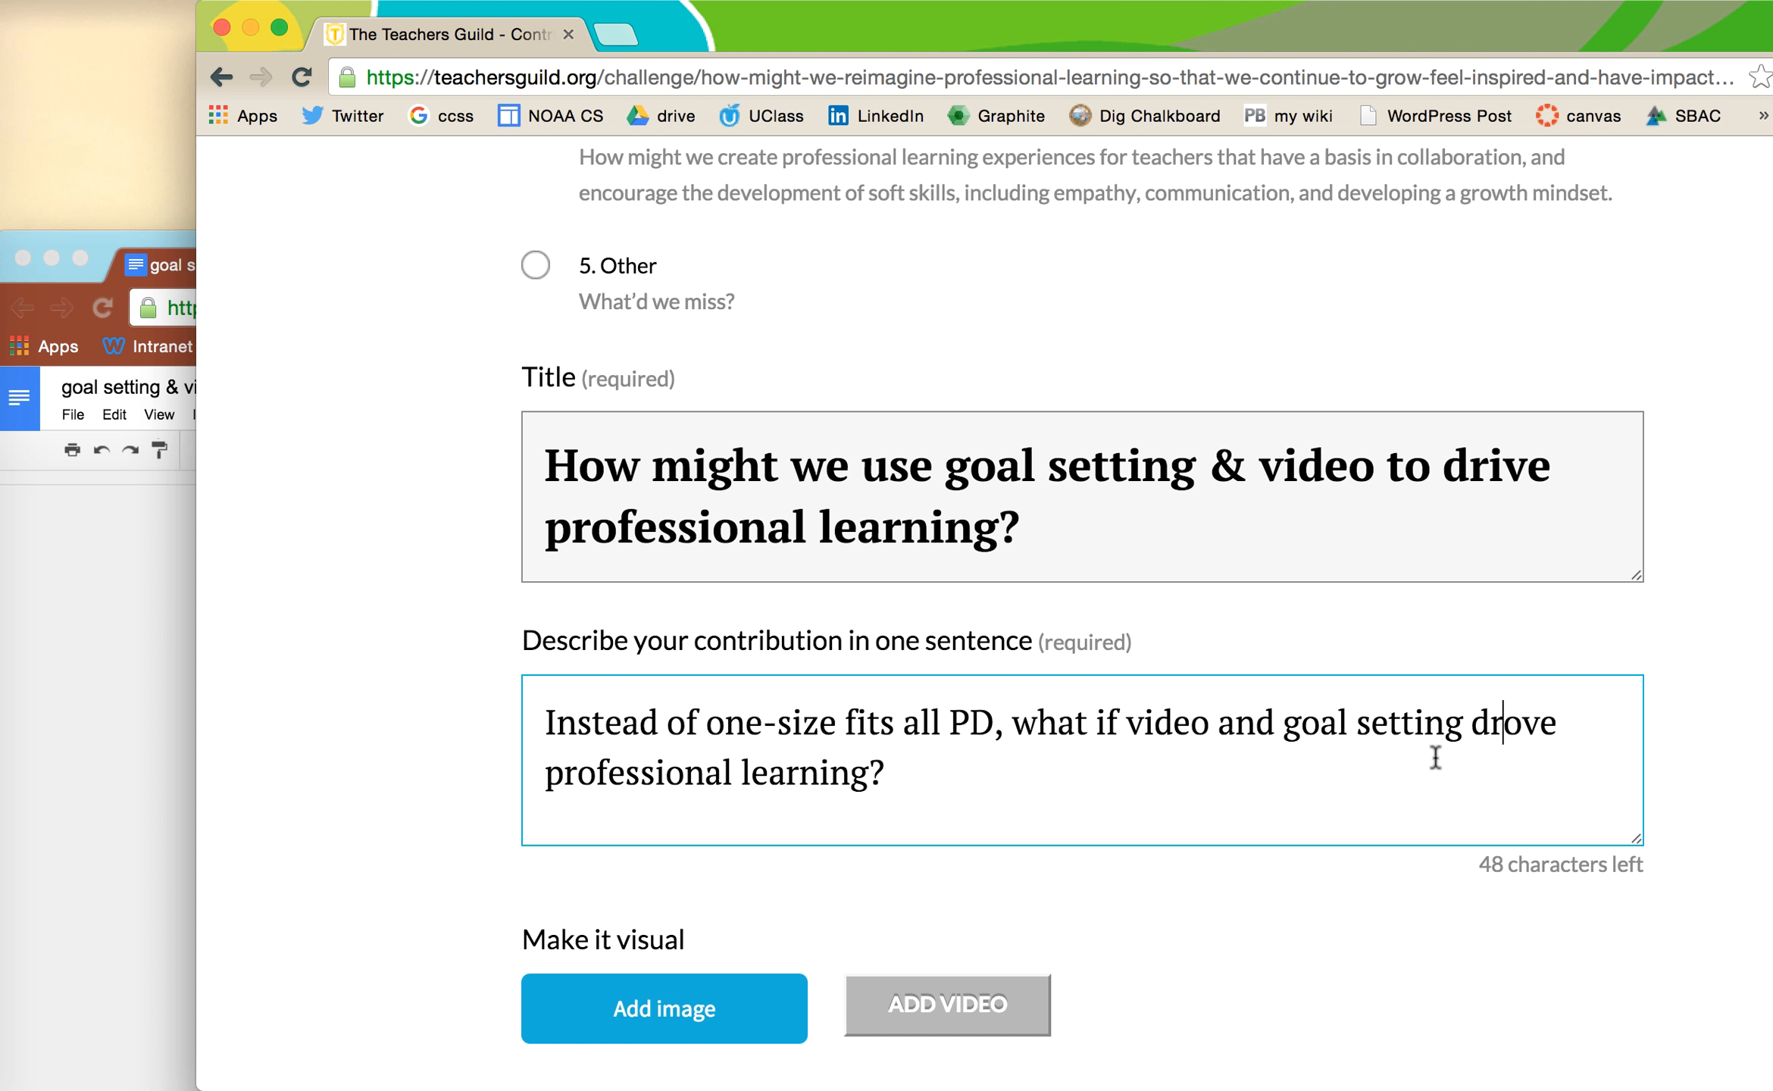
{"action": "scroll", "coordinate": [1161, 813], "scroll_direction": "down", "scroll_amount": 1}
{"action": "scroll", "coordinate": [1160, 813], "scroll_direction": "down", "scroll_amount": 3}
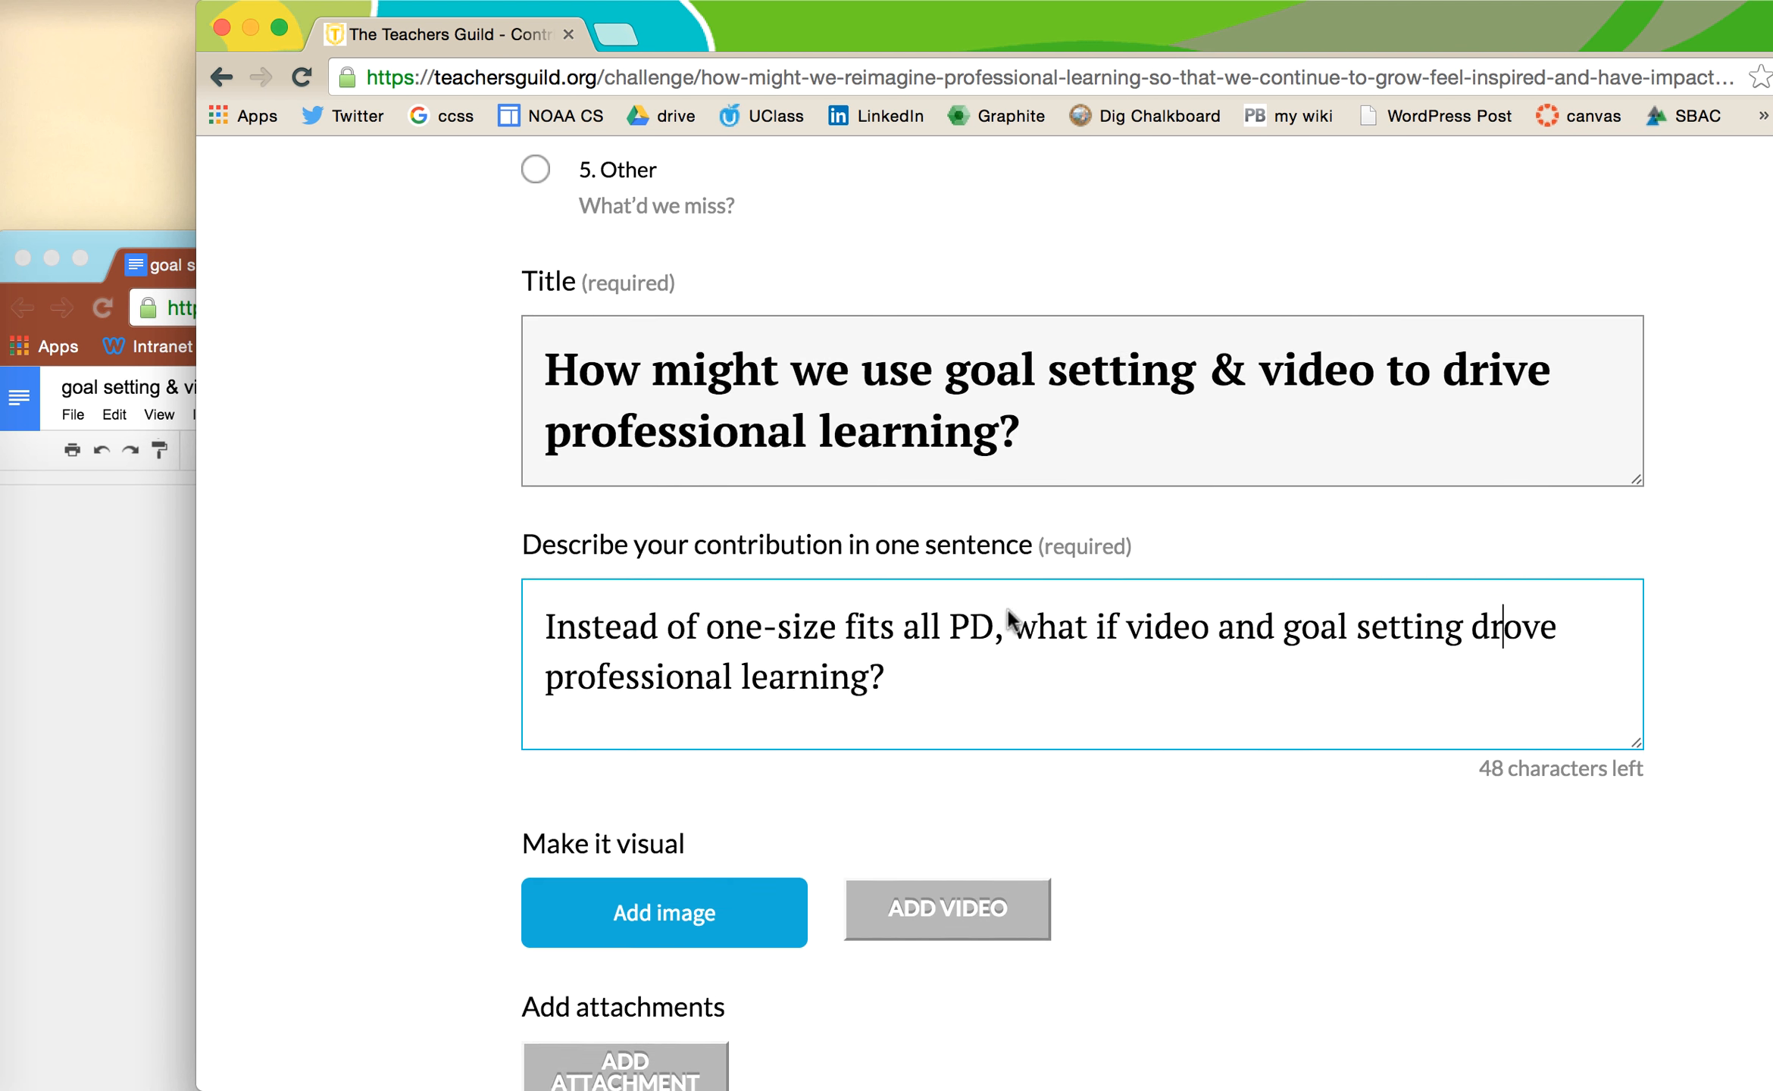
{"action": "left_click_drag", "start_coordinate": [834, 28], "coordinate": [706, 12]}
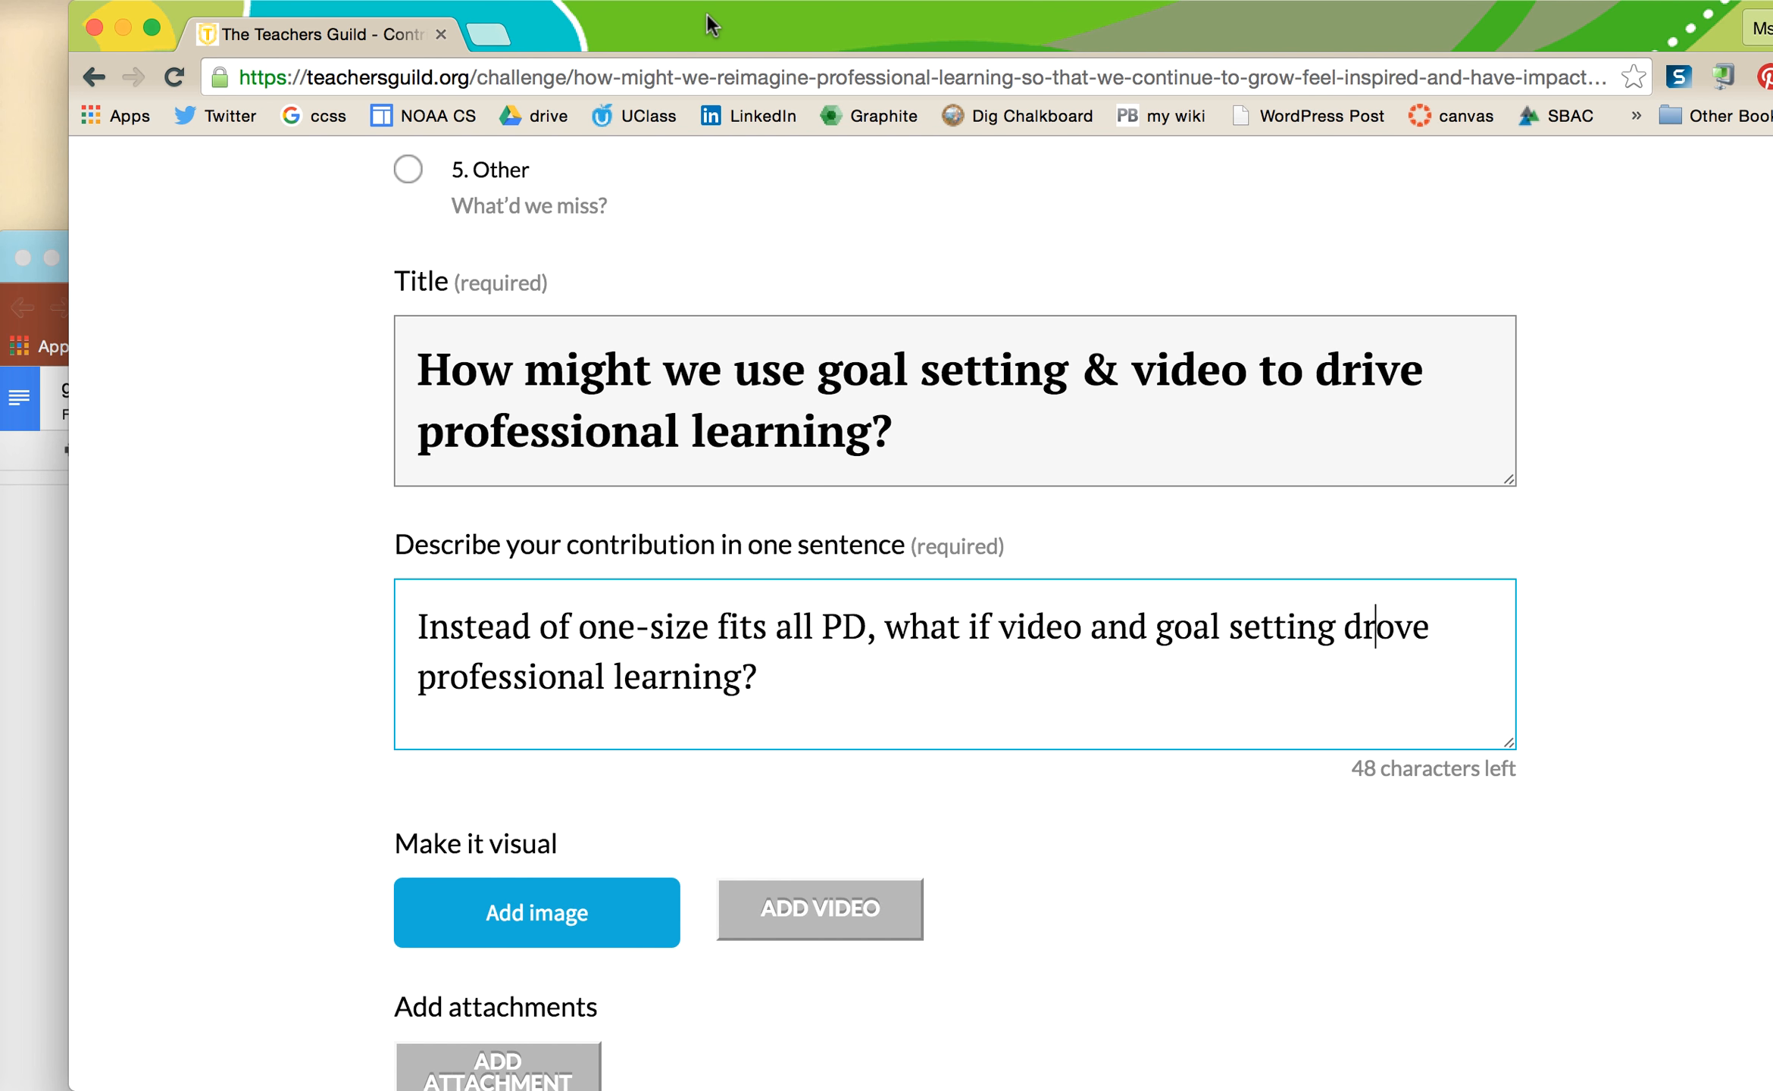
- Upload video.png from the Desktop into the idea's media gallery
{"action": "scroll", "coordinate": [830, 615], "scroll_direction": "down", "scroll_amount": 1}
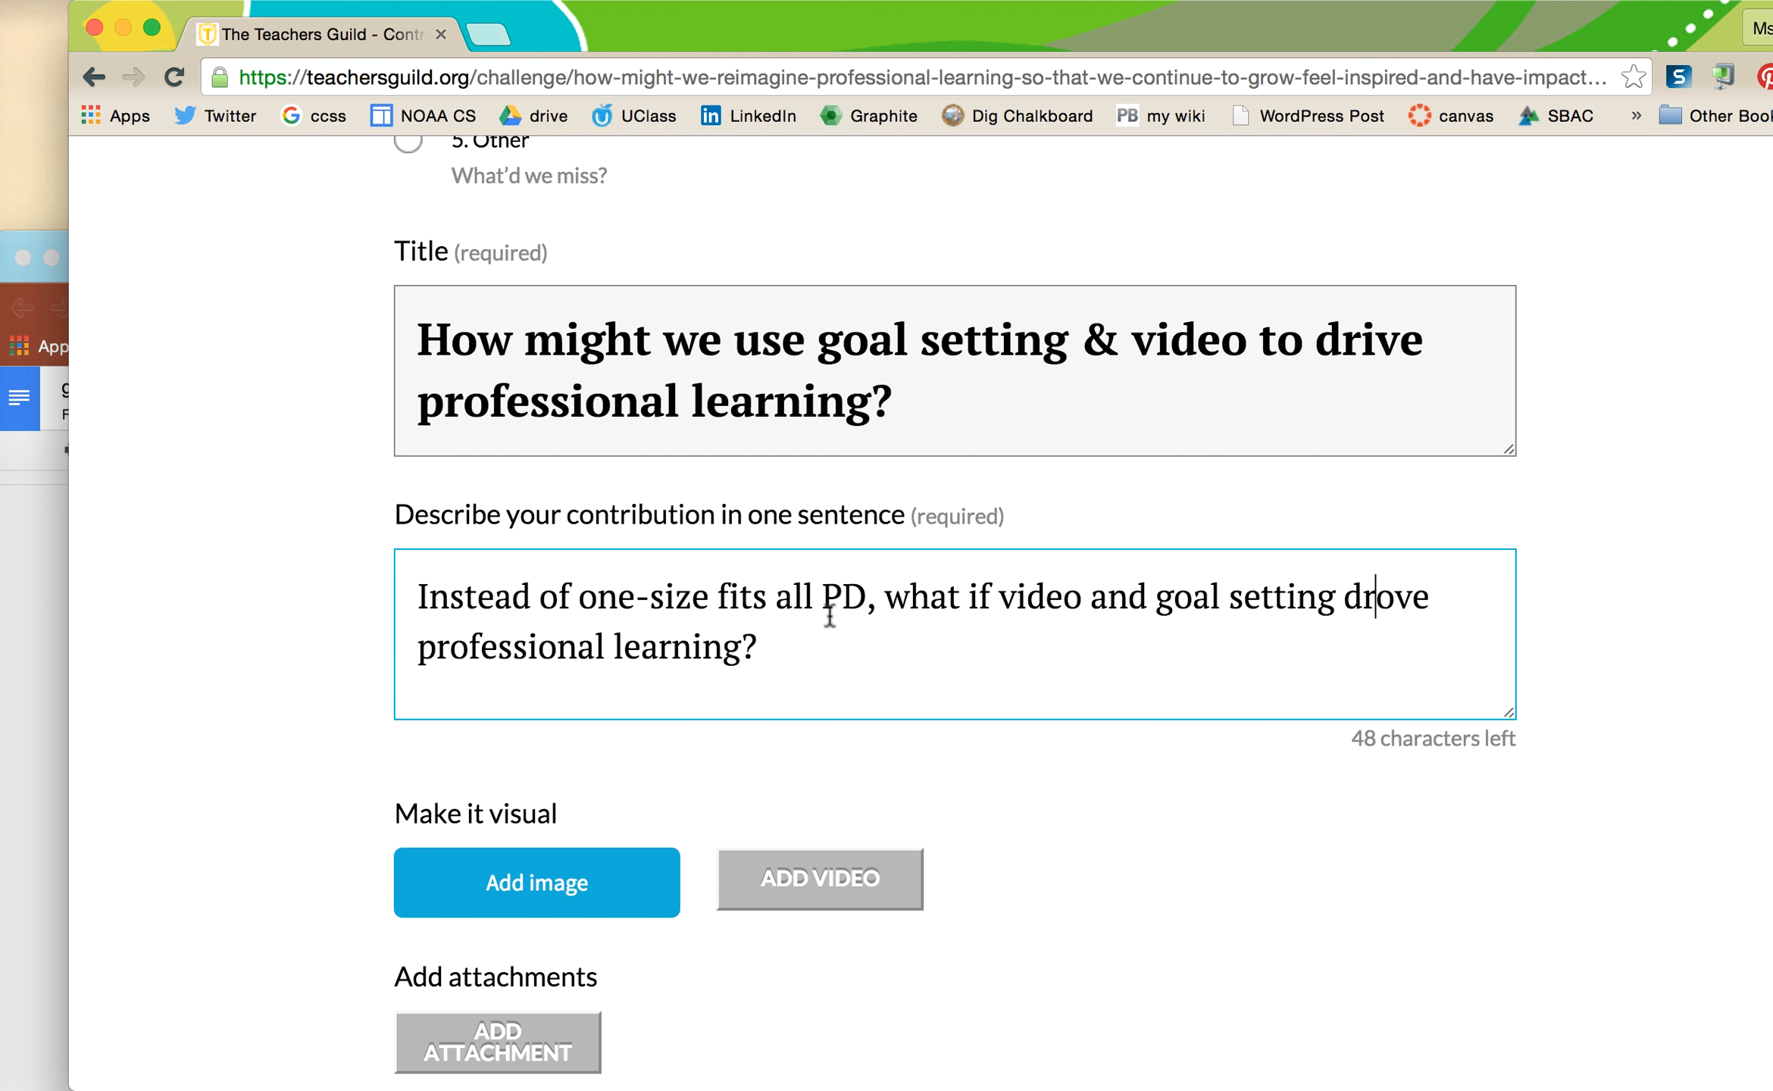
{"action": "scroll", "coordinate": [828, 613], "scroll_direction": "down", "scroll_amount": 5}
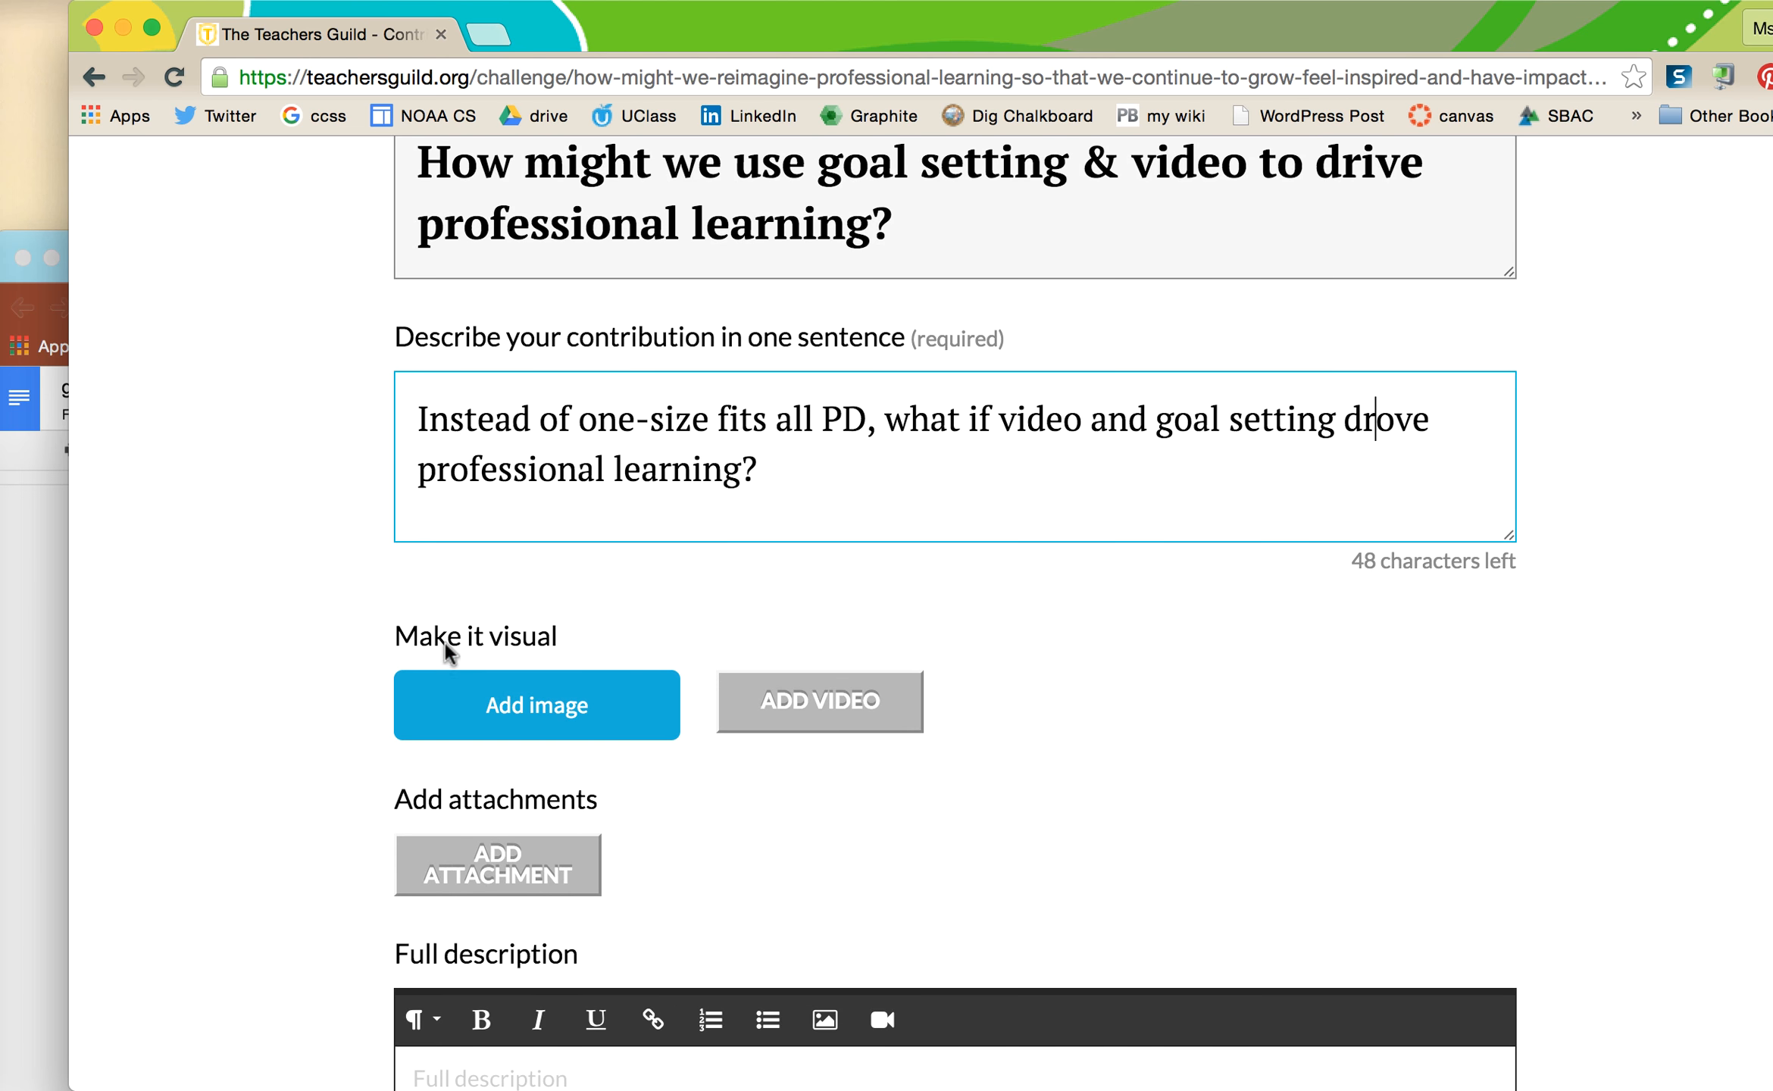
{"action": "scroll", "coordinate": [728, 817], "scroll_direction": "down", "scroll_amount": 7}
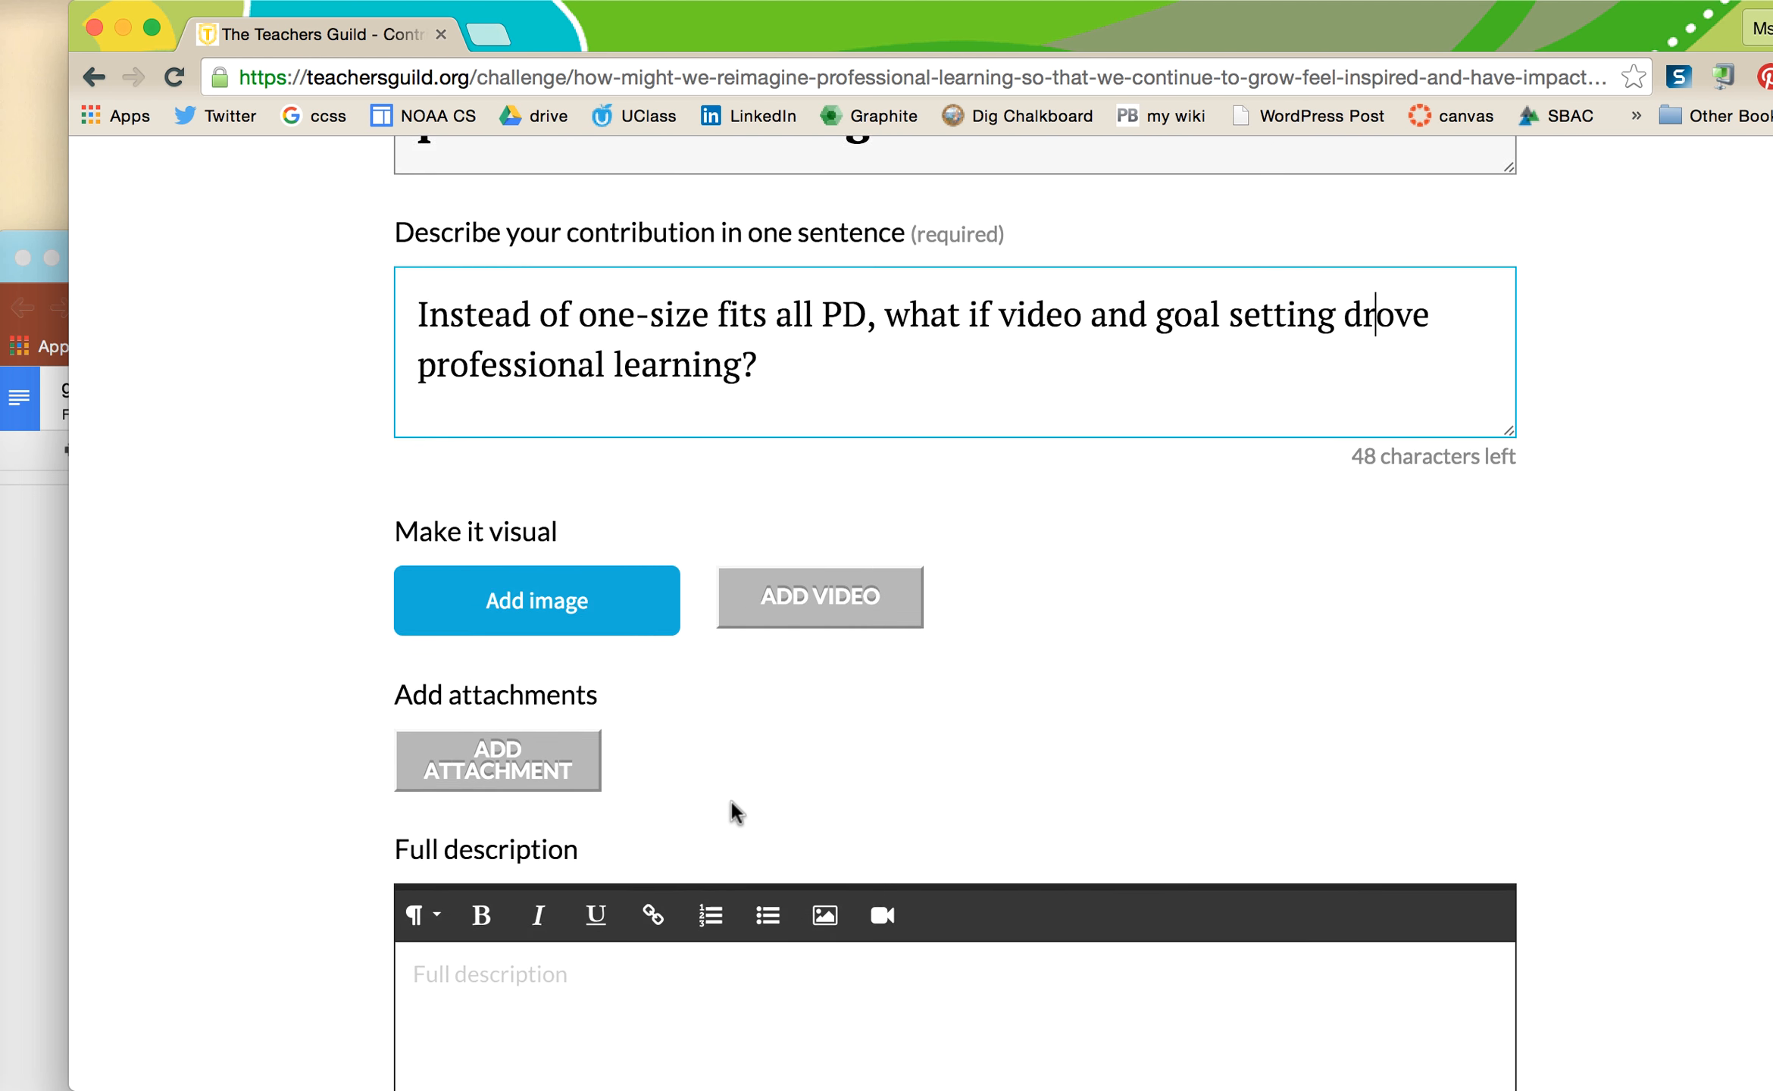
{"action": "scroll", "coordinate": [734, 812], "scroll_direction": "up", "scroll_amount": 4}
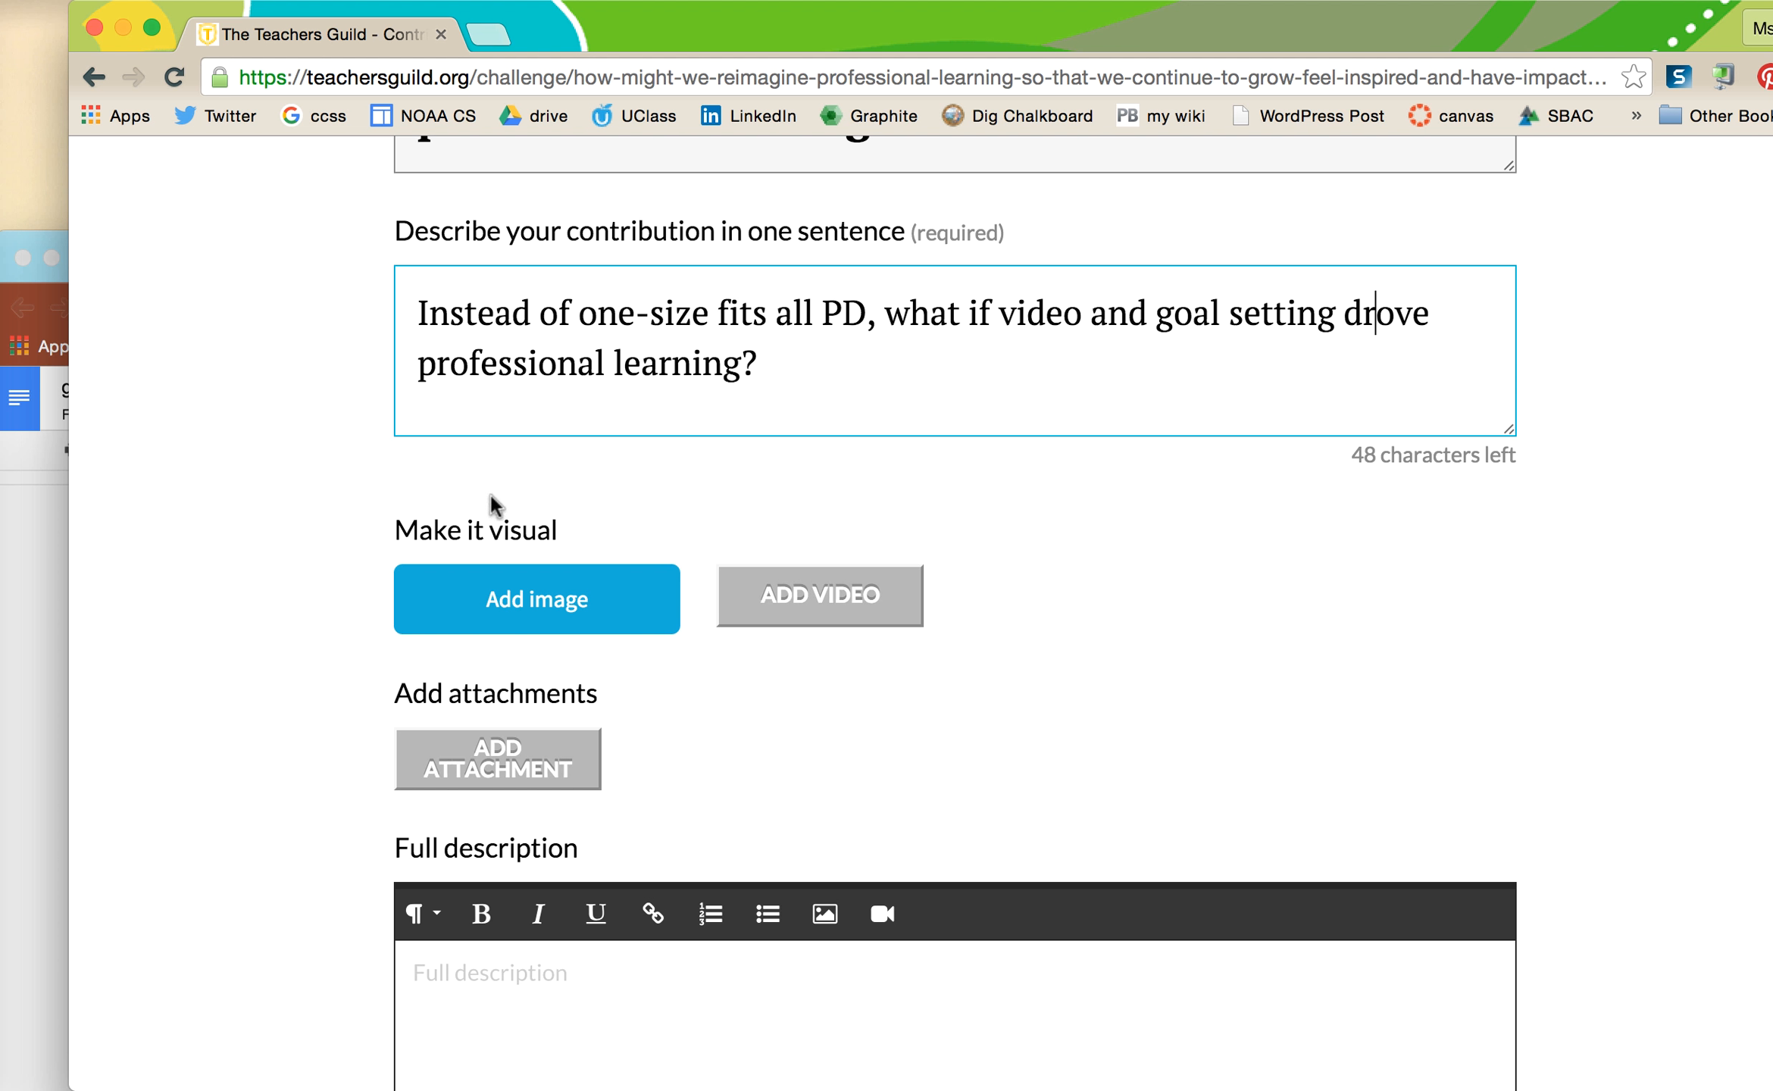
{"action": "scroll", "coordinate": [559, 349], "scroll_direction": "up", "scroll_amount": 5}
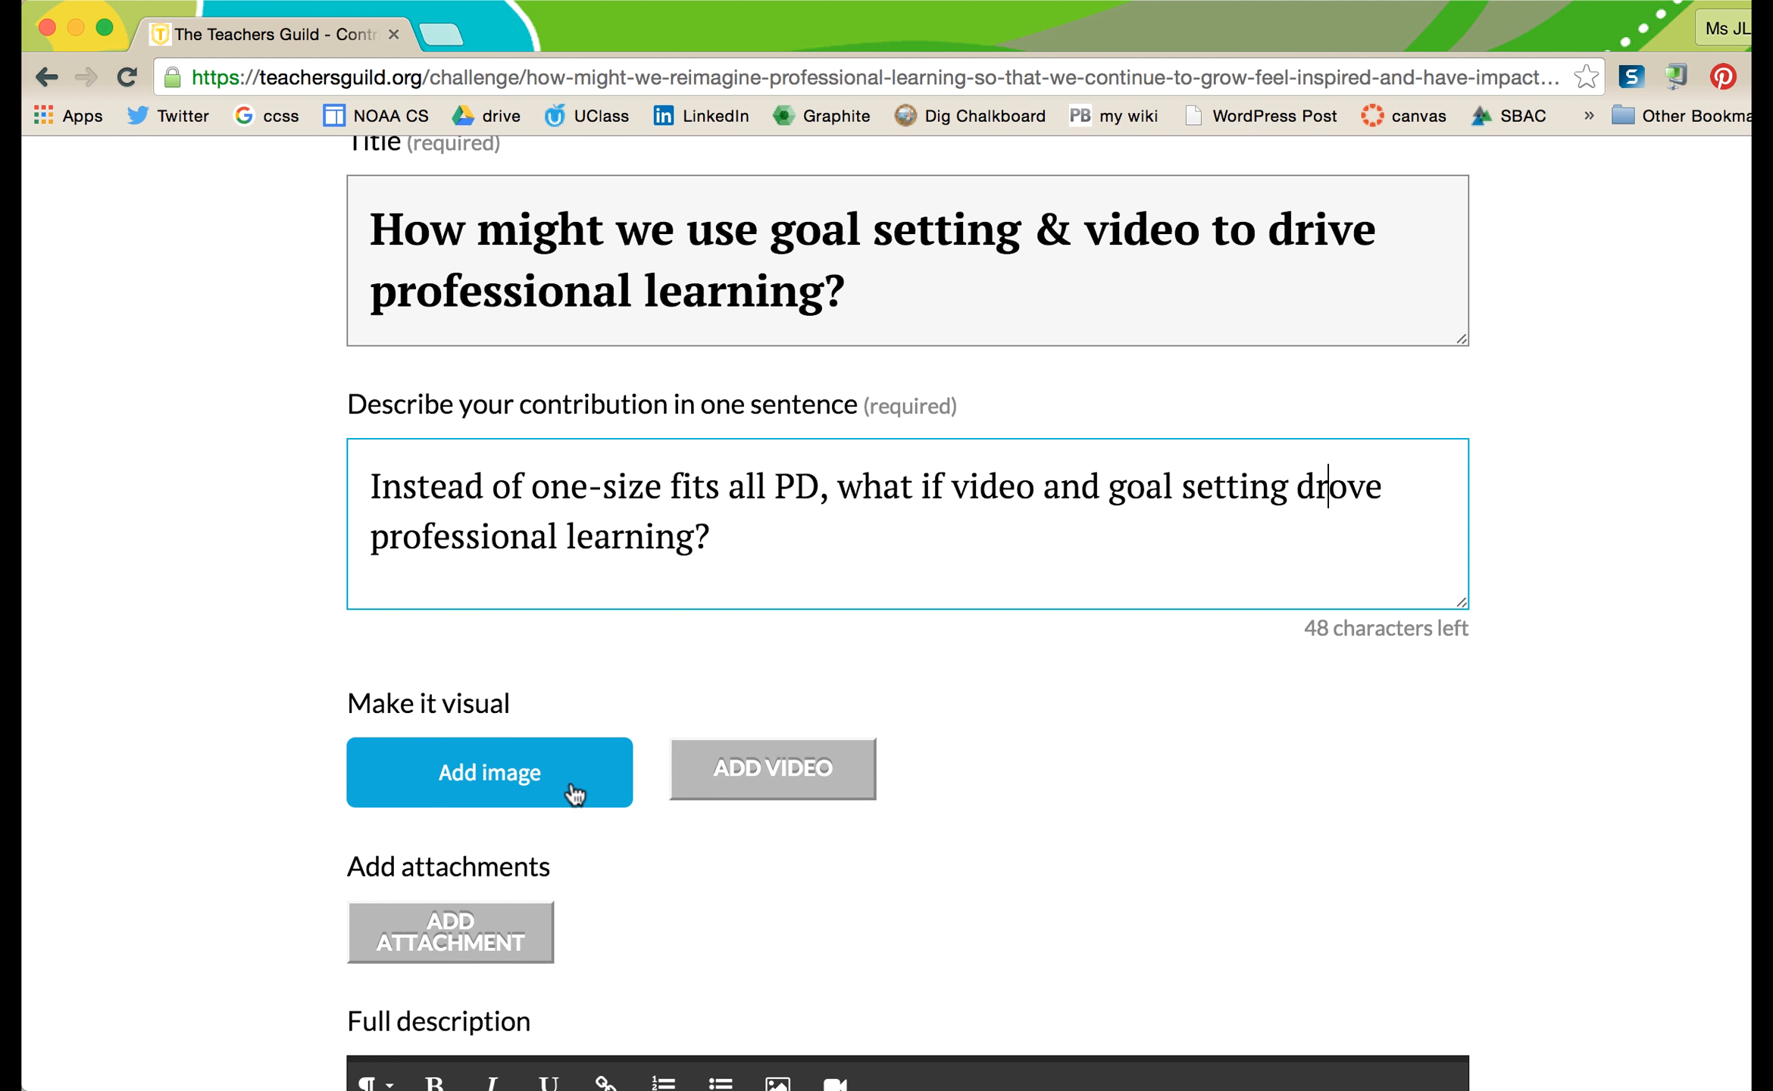
{"action": "left_click", "coordinate": [534, 784]}
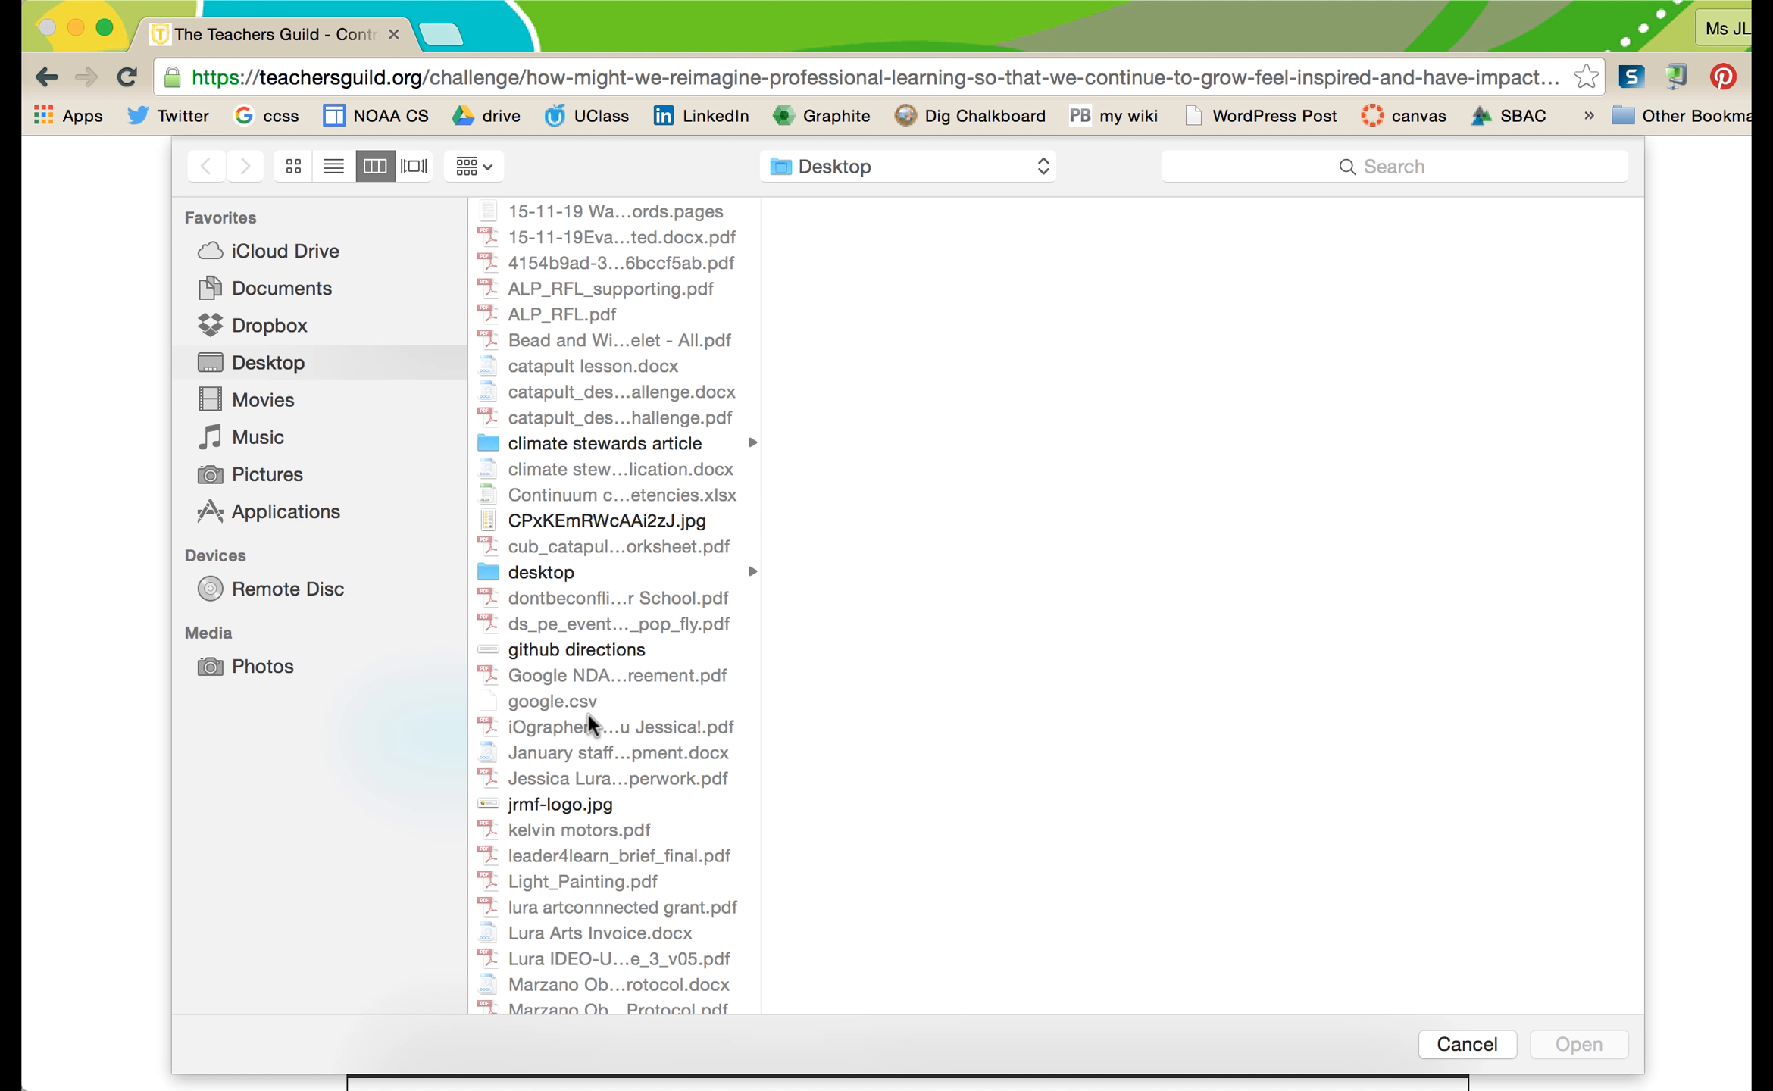
{"action": "scroll", "coordinate": [643, 775], "scroll_direction": "down", "scroll_amount": 3}
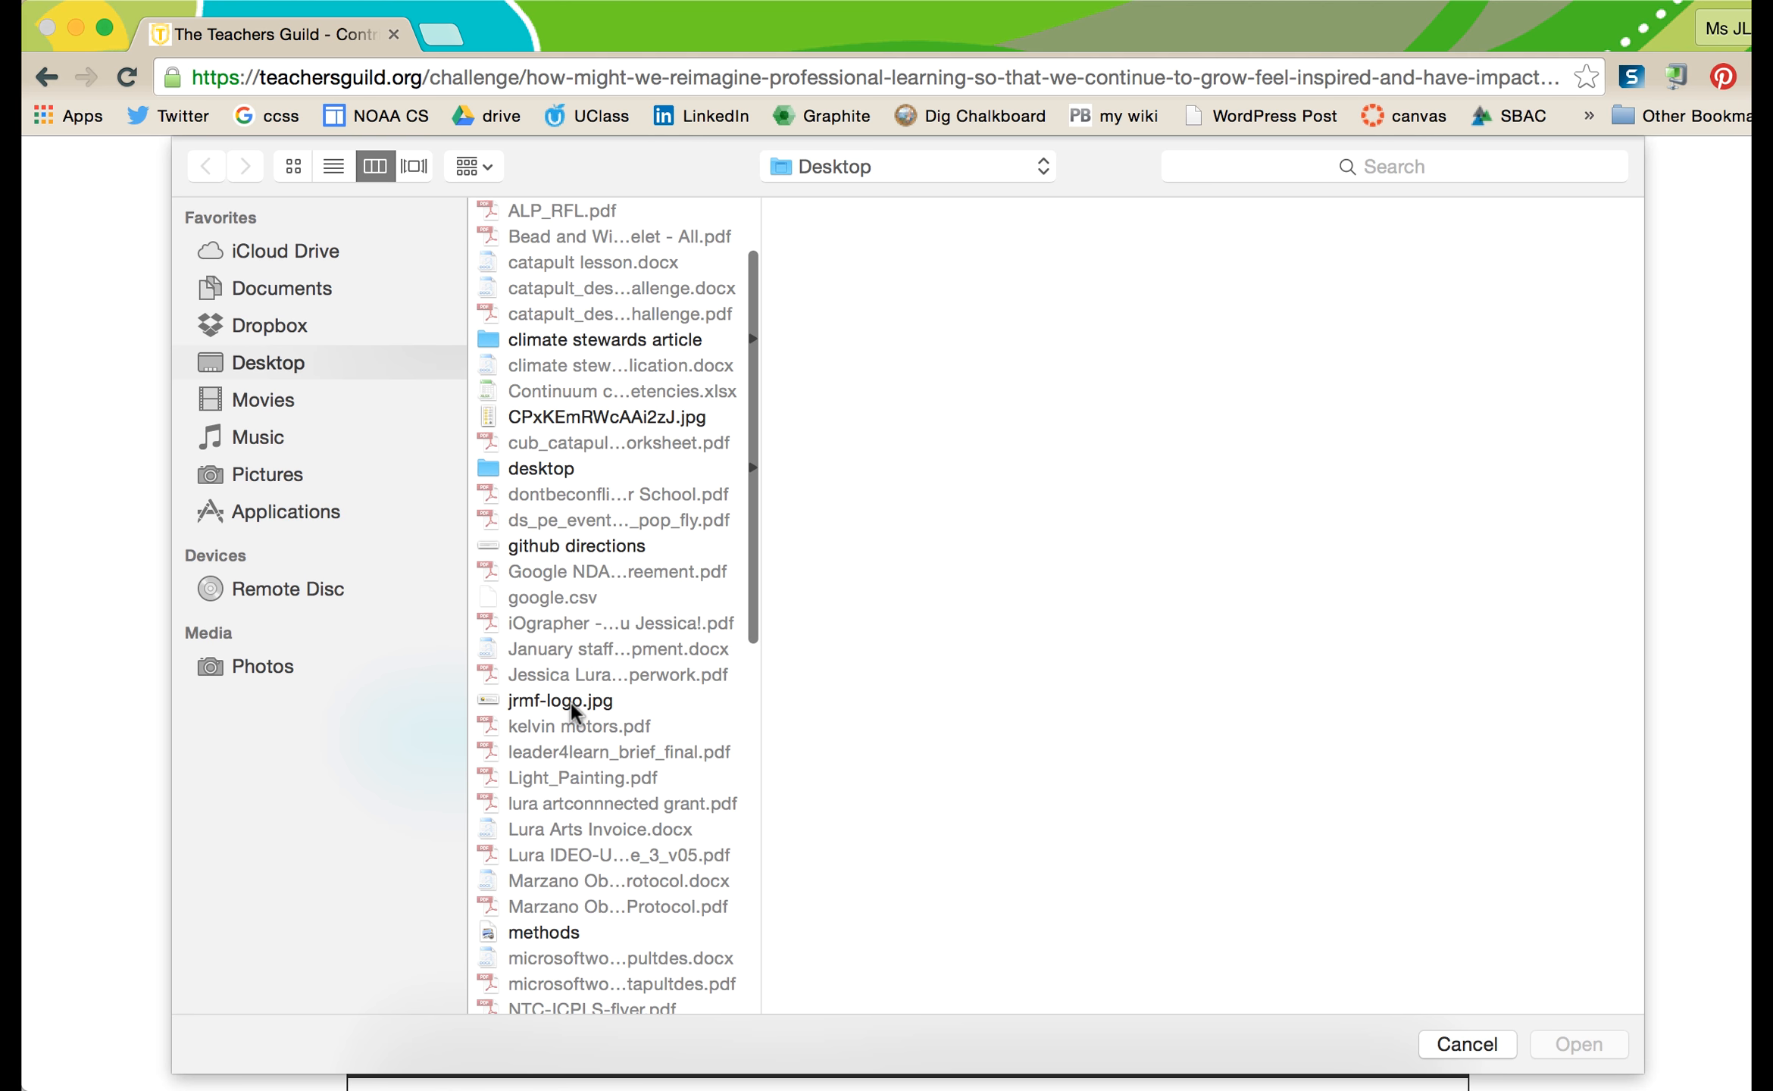
{"action": "scroll", "coordinate": [571, 702], "scroll_direction": "down", "scroll_amount": 7}
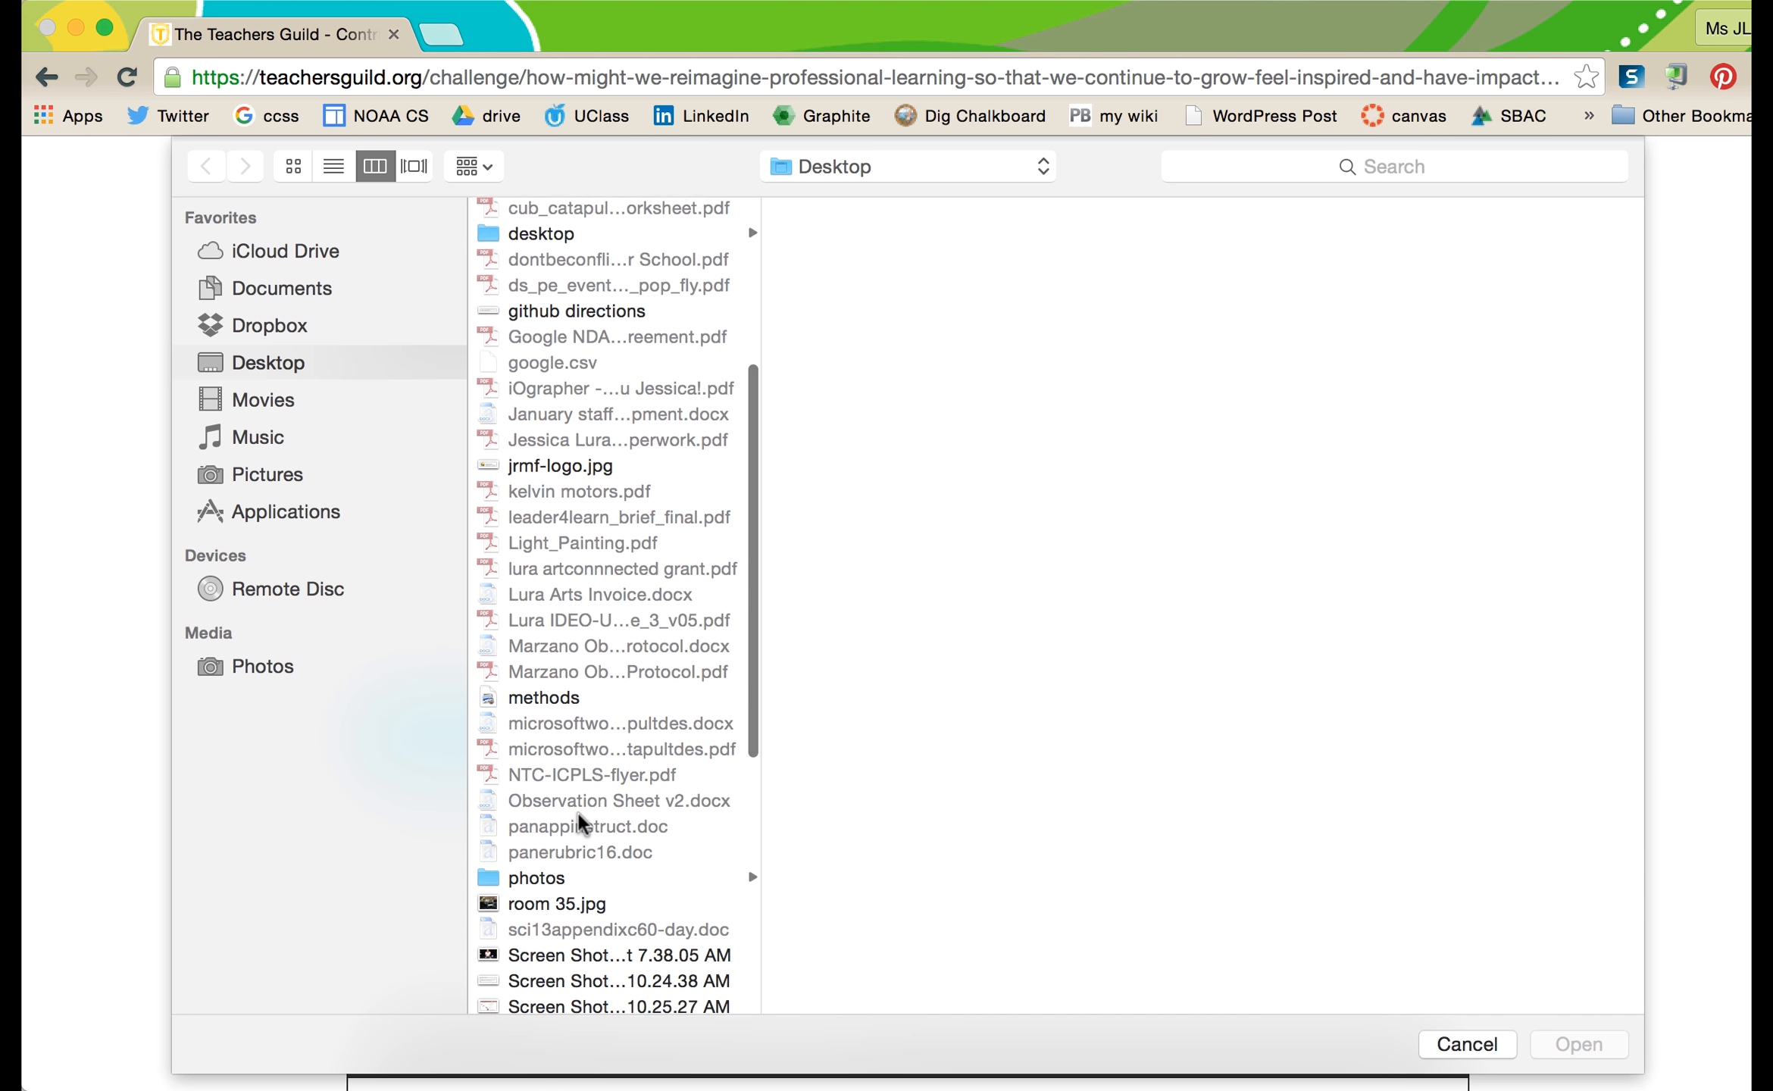
{"action": "scroll", "coordinate": [577, 814], "scroll_direction": "down", "scroll_amount": 15}
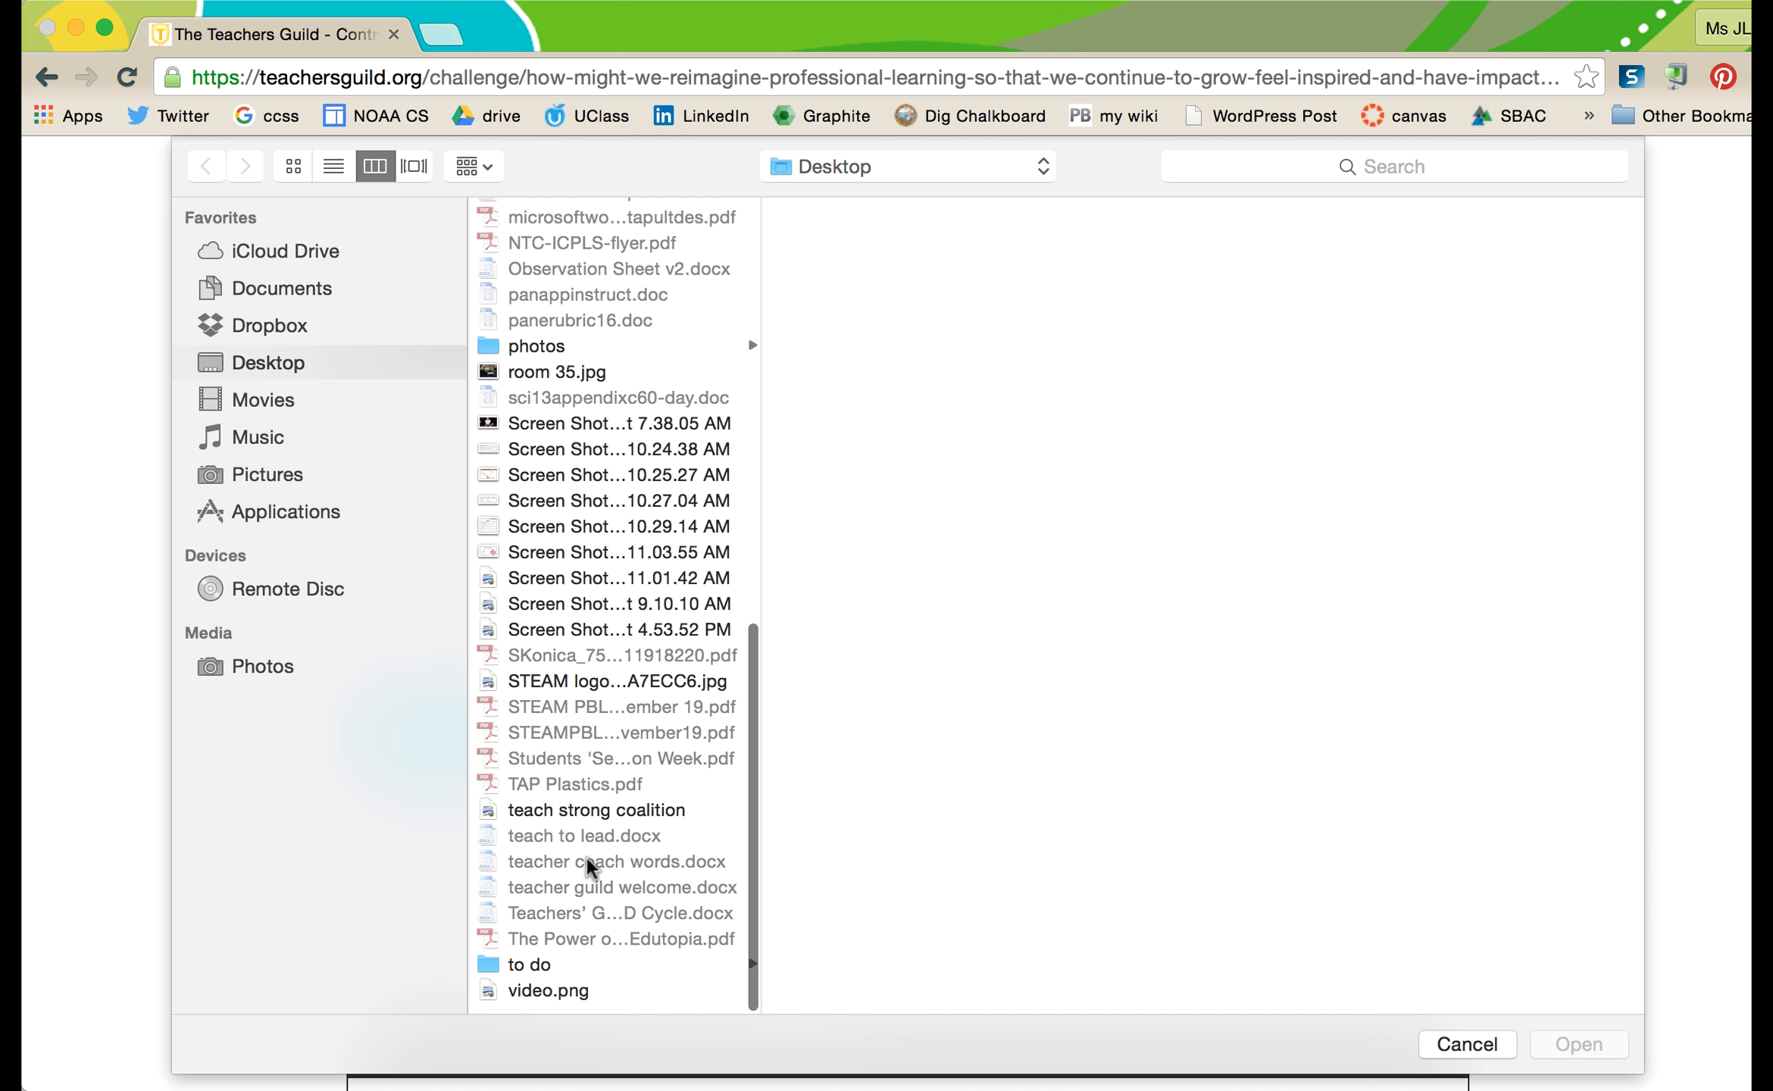
{"action": "left_click", "coordinate": [572, 1000]}
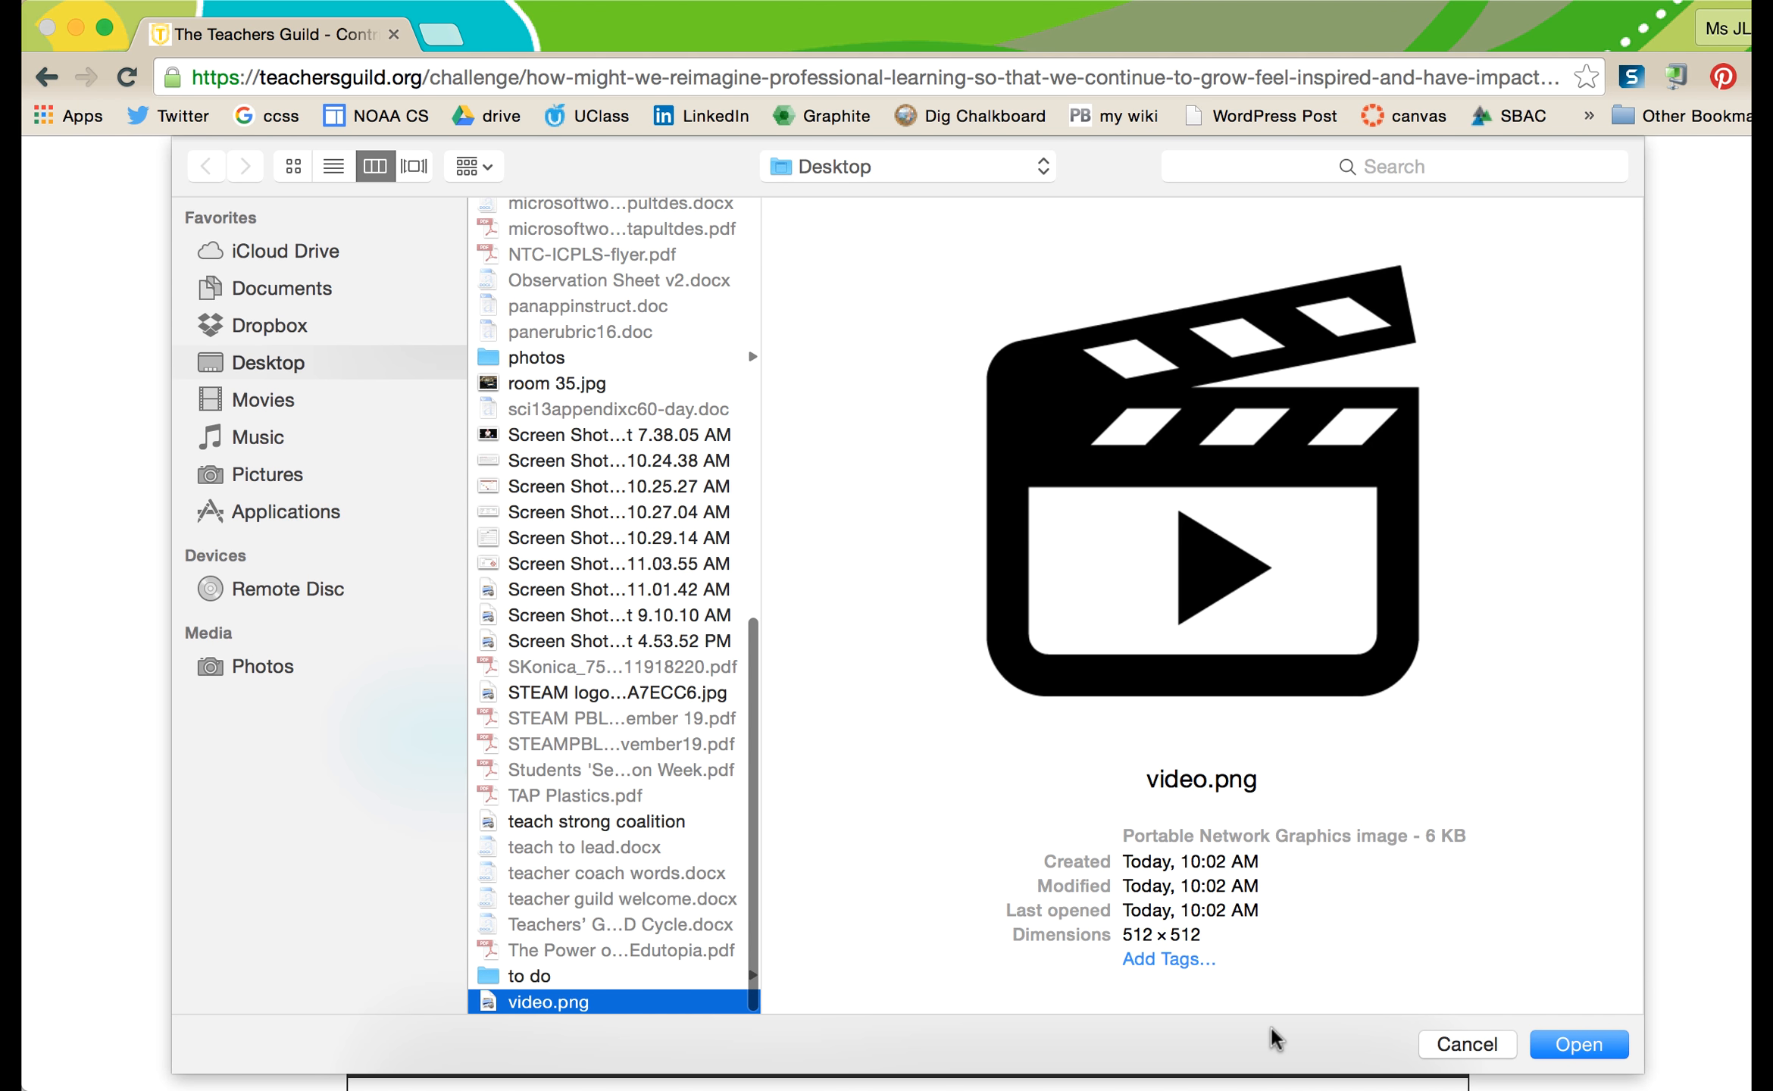
{"action": "left_click", "coordinate": [1582, 1045]}
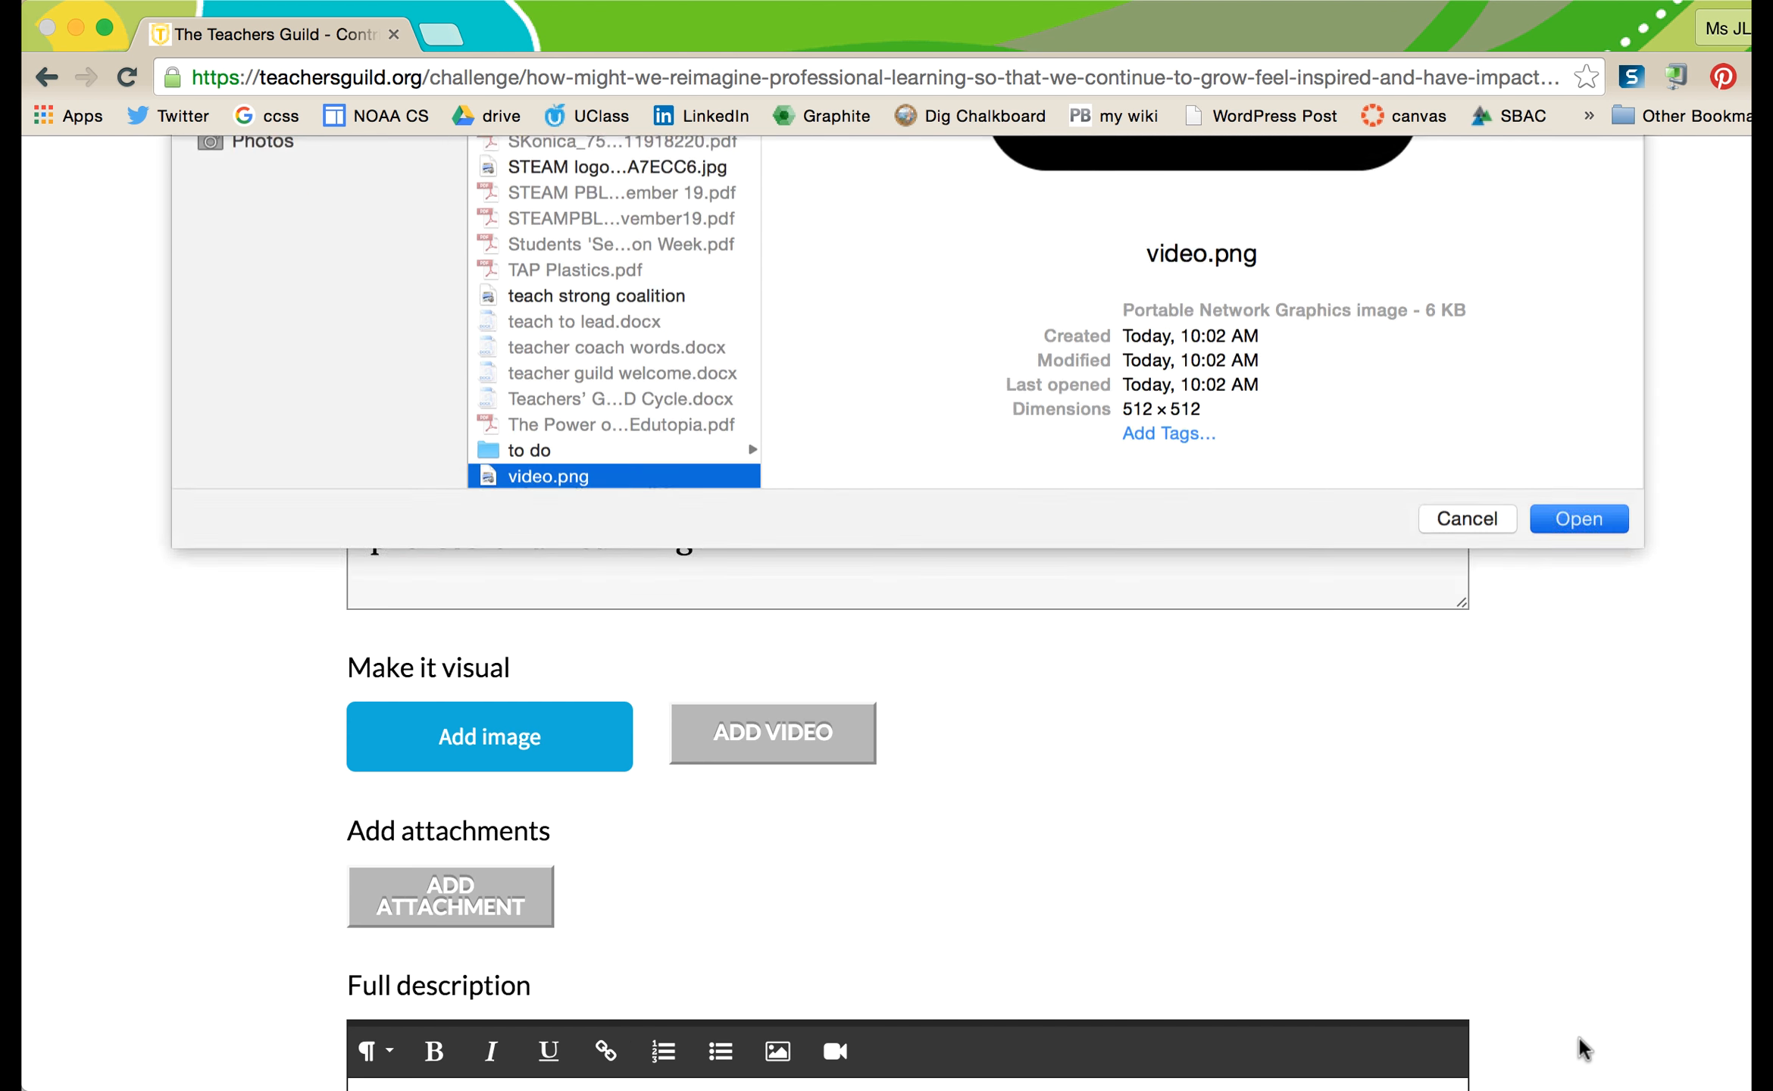
{"action": "scroll", "coordinate": [1583, 1049], "scroll_direction": "down", "scroll_amount": 7}
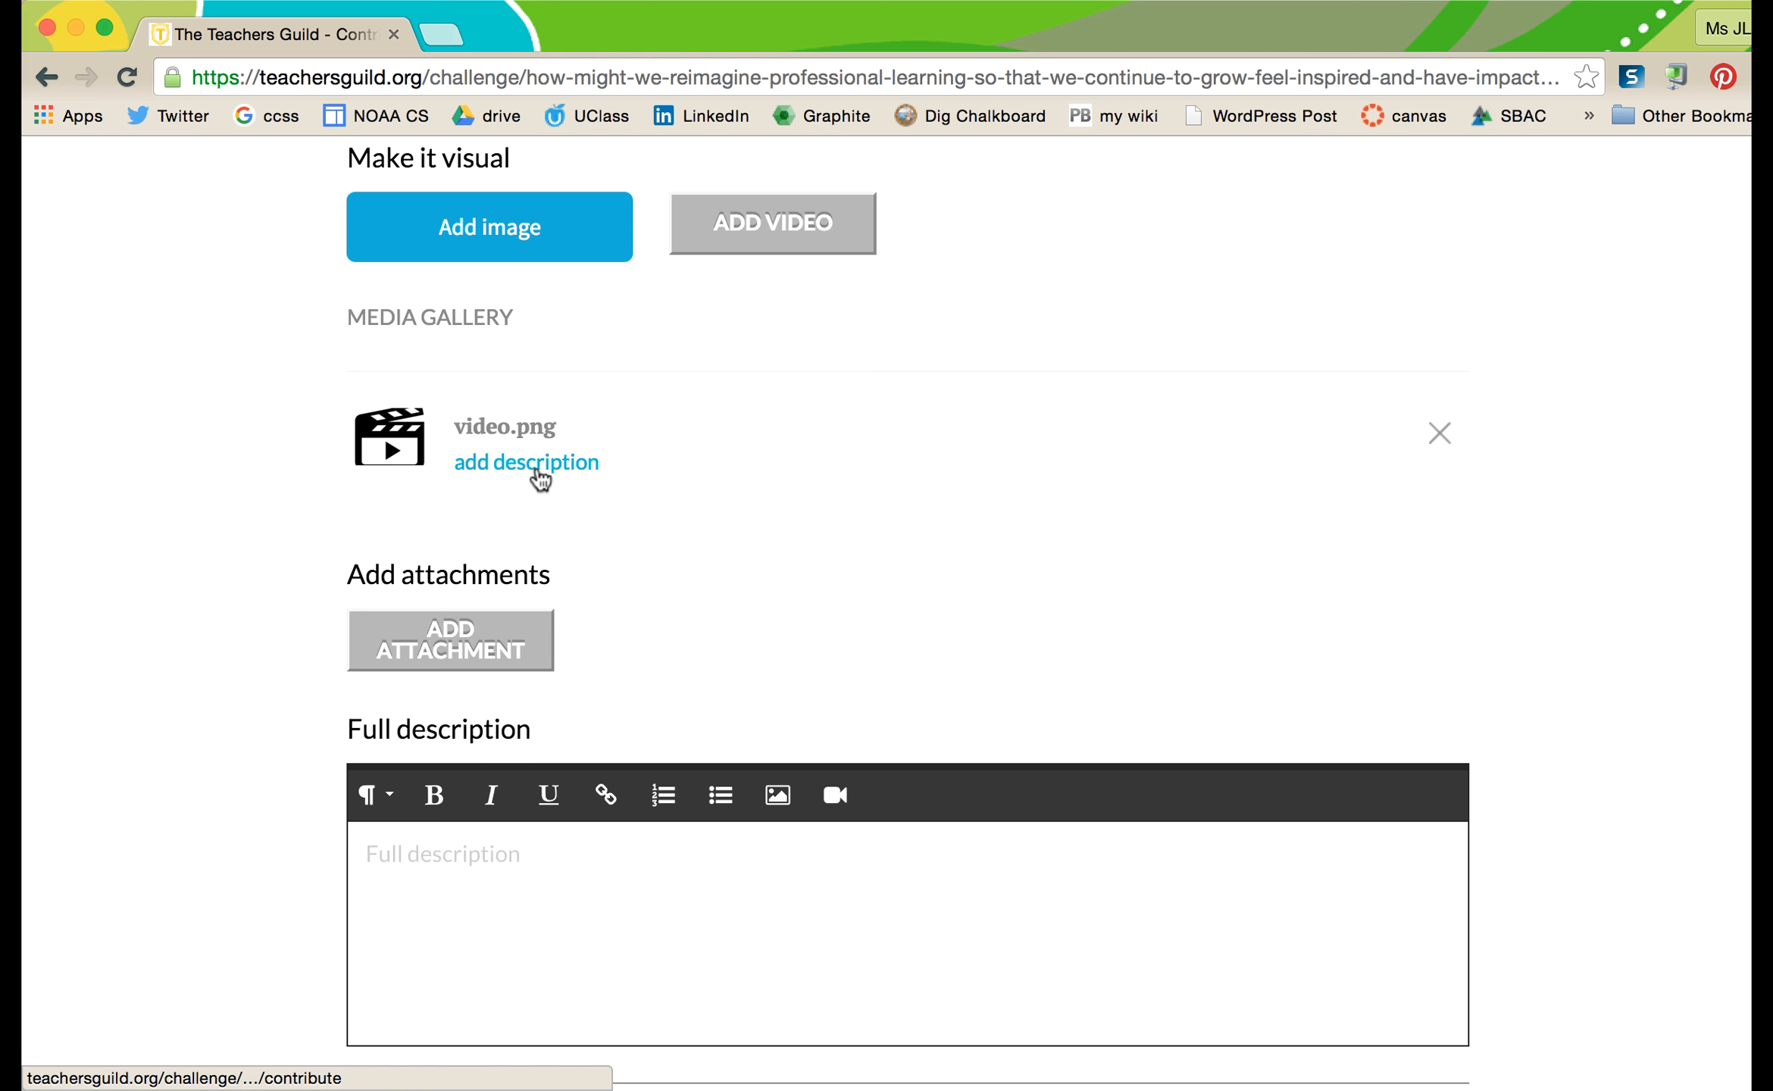
{"action": "scroll", "coordinate": [535, 481], "scroll_direction": "down", "scroll_amount": 1}
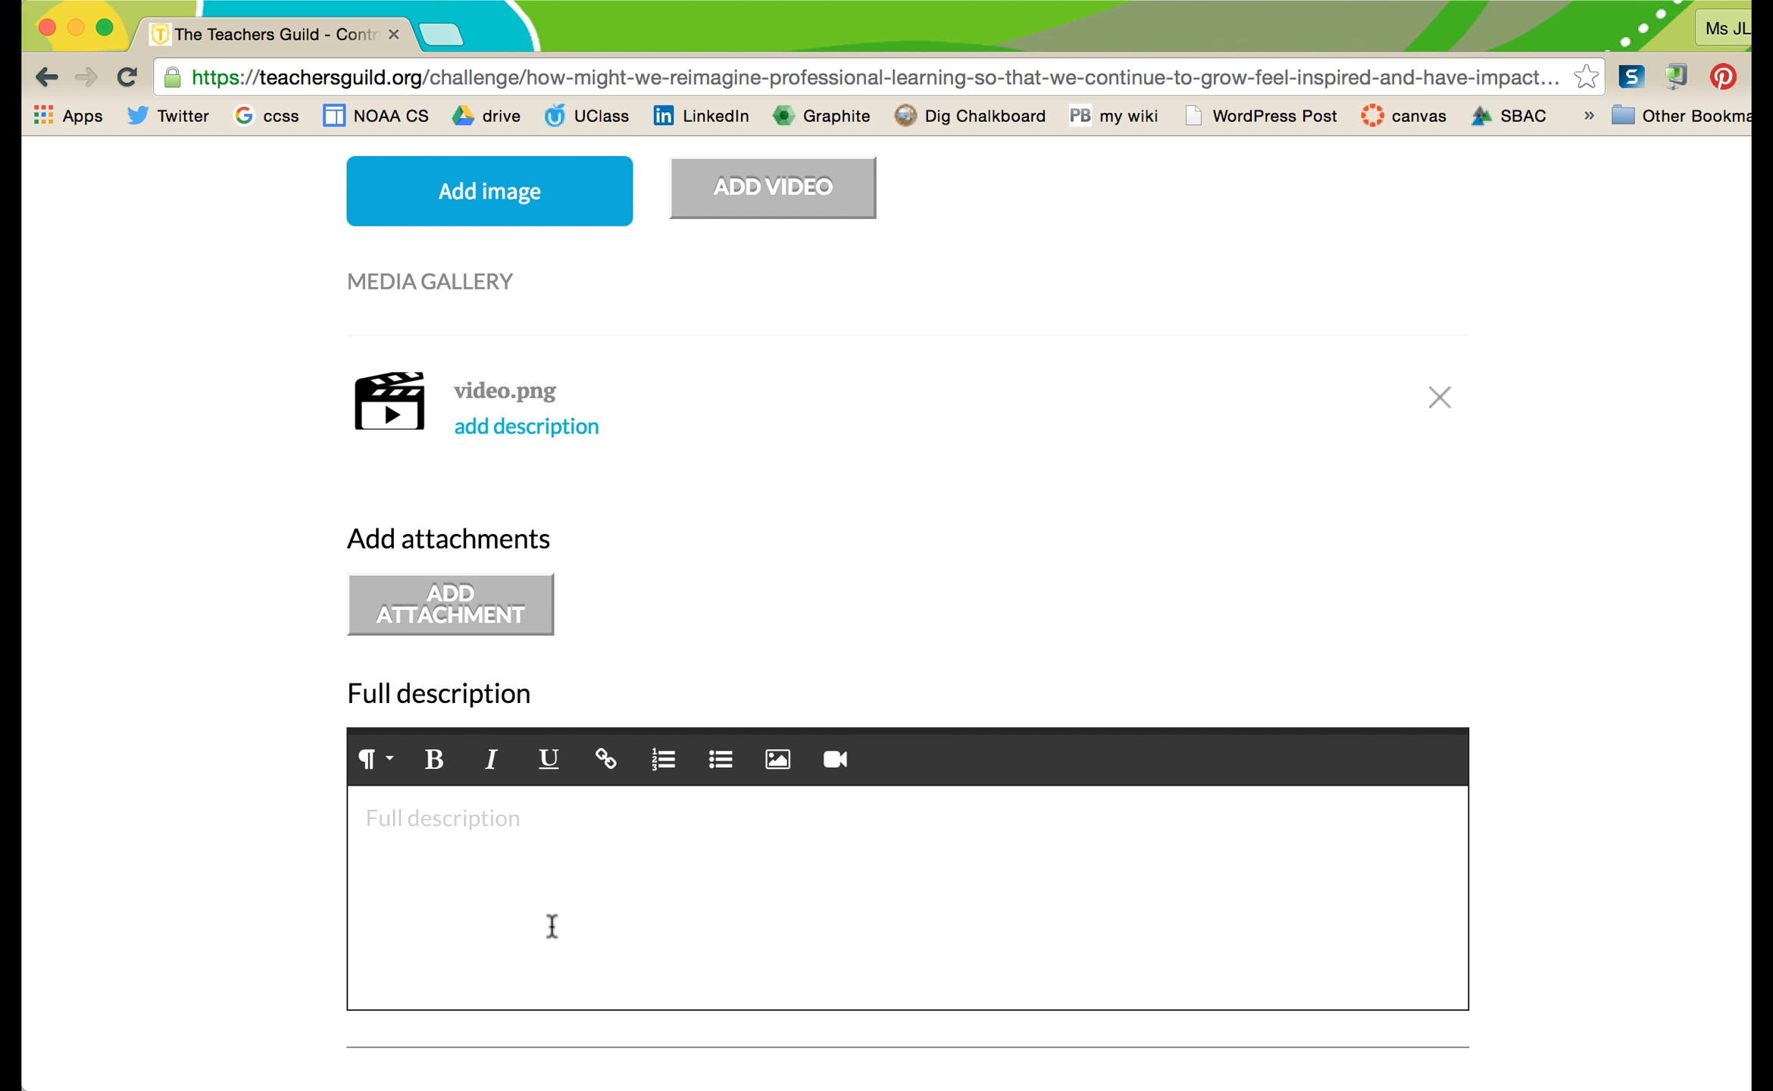
{"action": "scroll", "coordinate": [550, 928], "scroll_direction": "down", "scroll_amount": 5}
- Copy the Docs text from 'Instead of one-size fits all' through 'Repeat process' into the clipboard
{"action": "scroll", "coordinate": [506, 648], "scroll_direction": "down", "scroll_amount": 1}
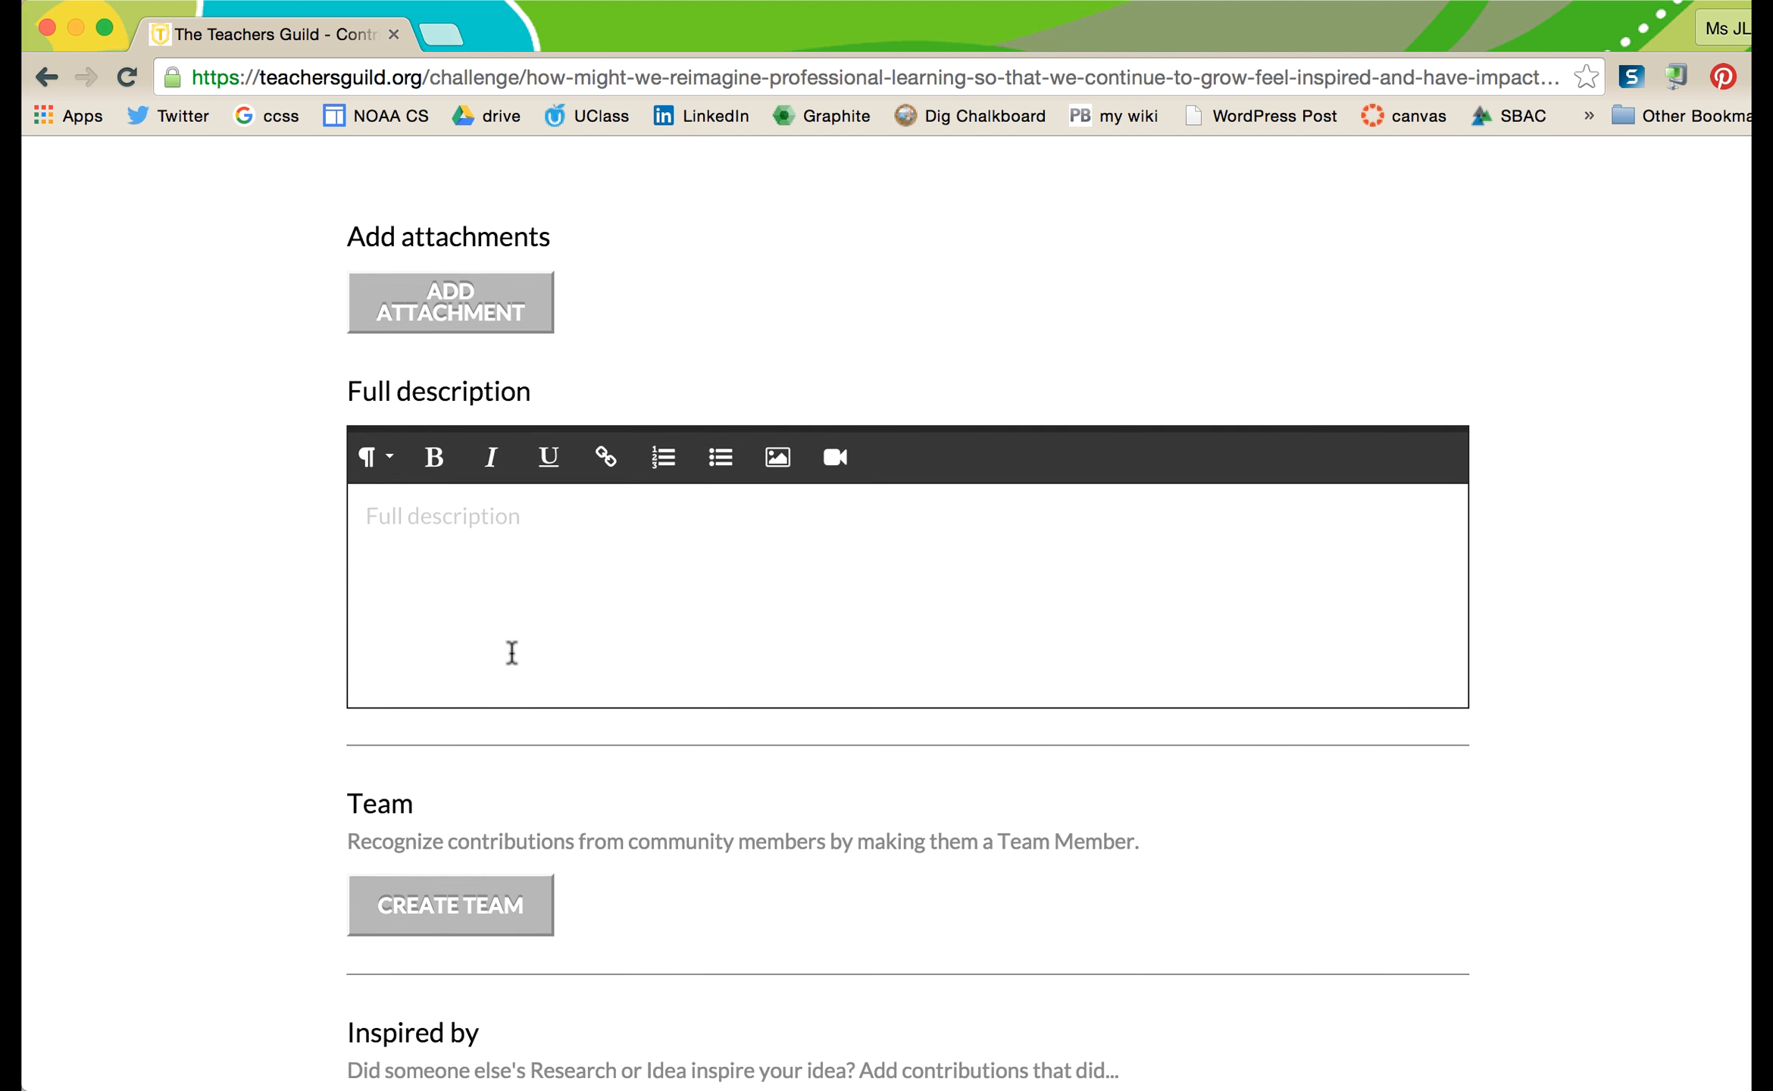
{"action": "left_click_drag", "start_coordinate": [606, 35], "coordinate": [799, 34]}
{"action": "left_click", "coordinate": [101, 639]}
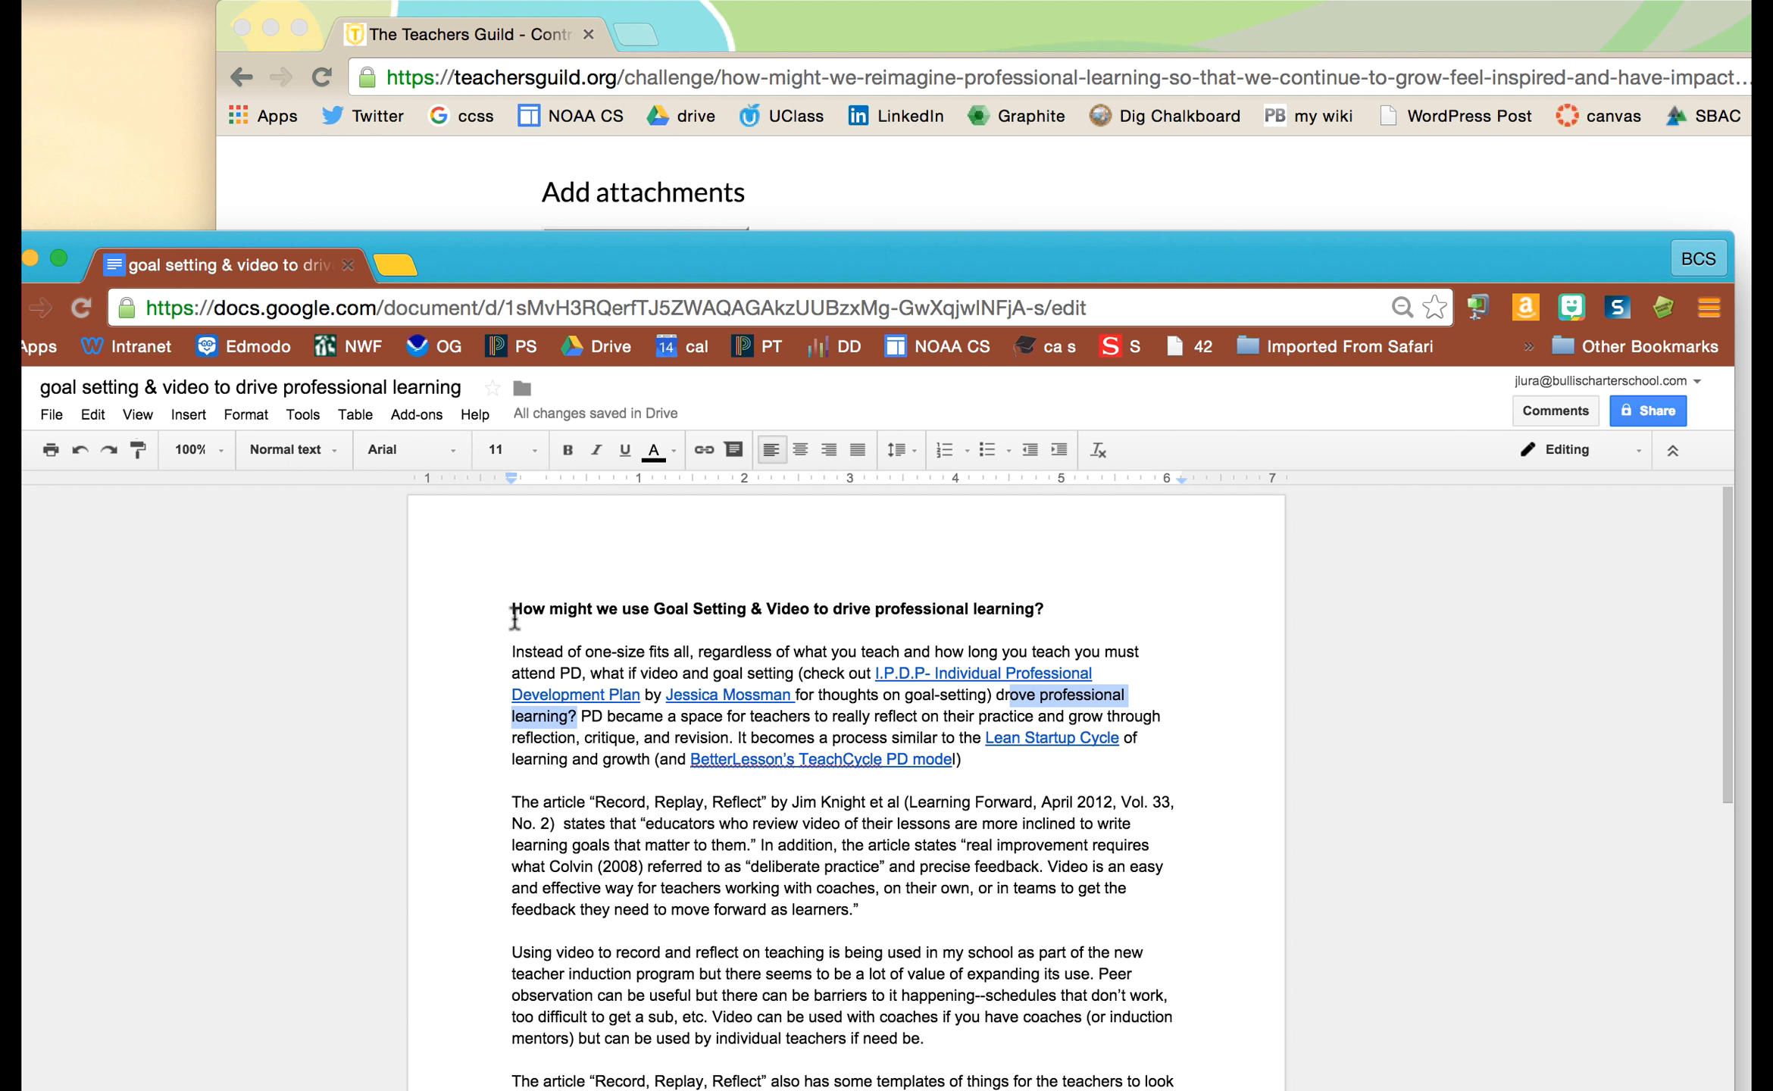
{"action": "left_click_drag", "start_coordinate": [512, 652], "coordinate": [682, 1014]}
{"action": "key", "text": "cmd+c"}
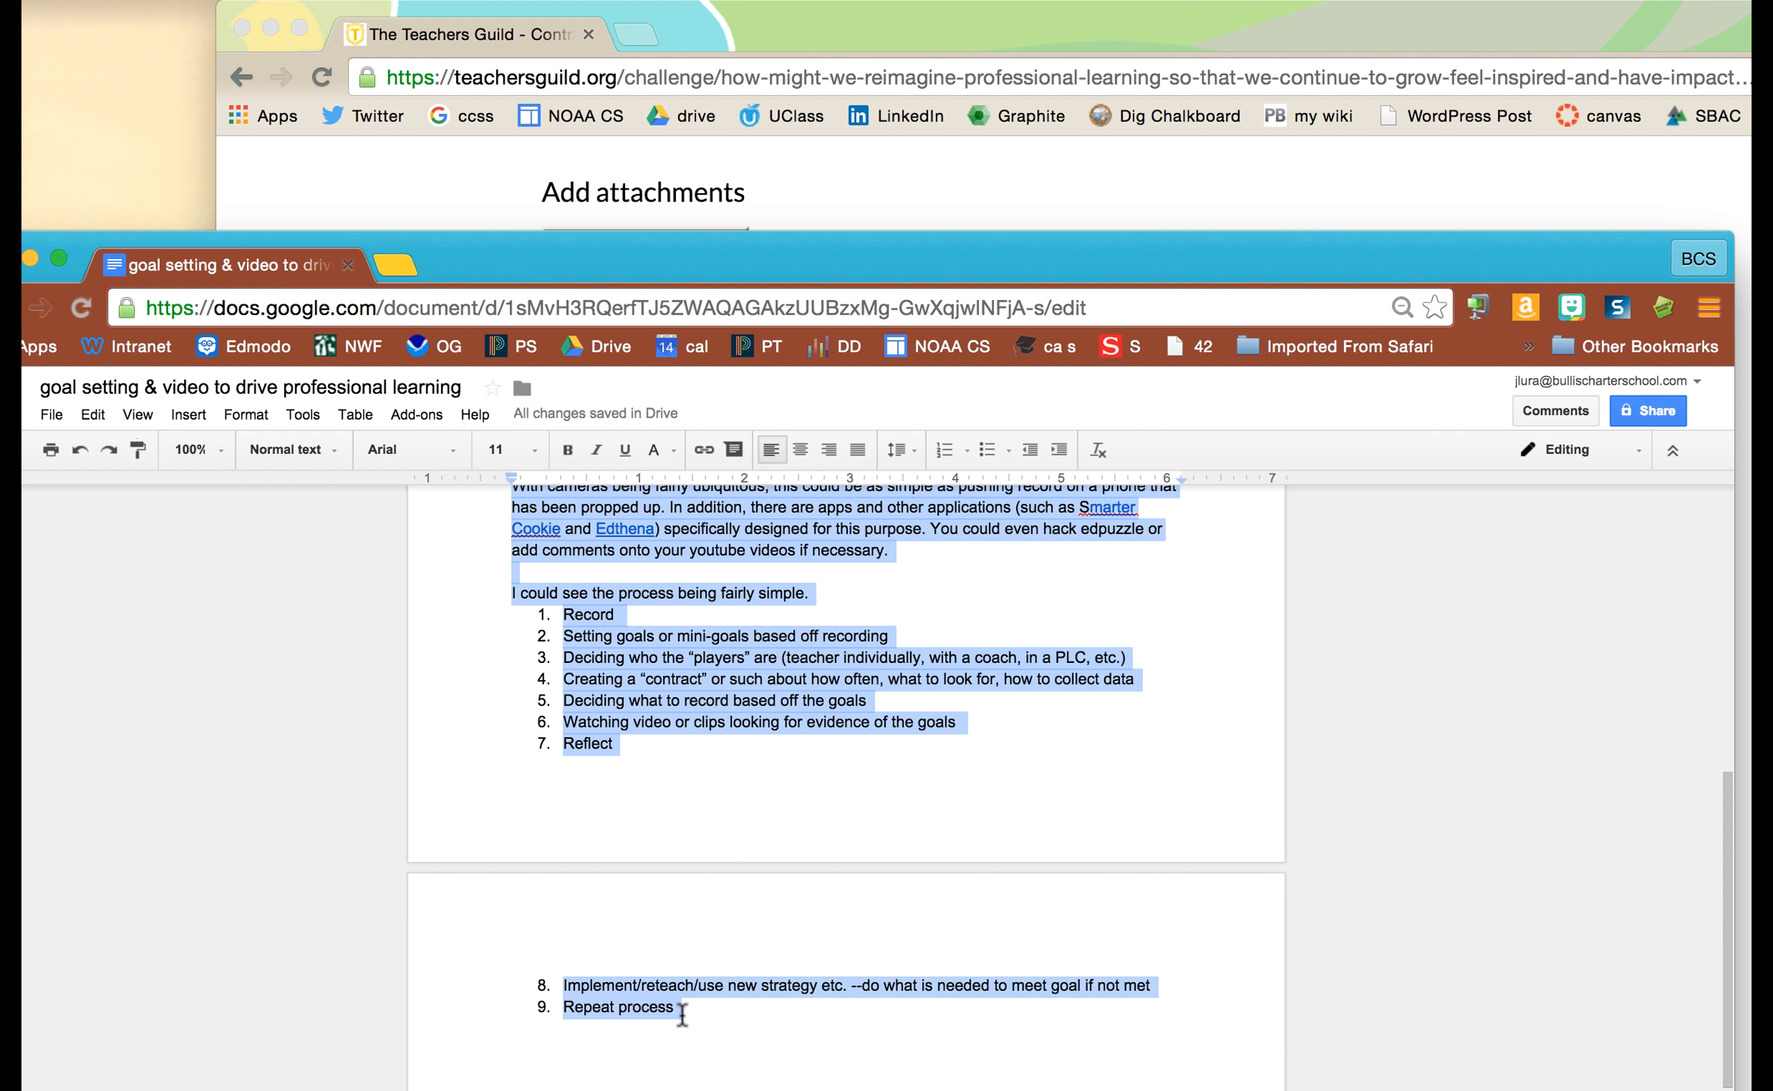
{"action": "left_click", "coordinate": [848, 176]}
{"action": "left_click", "coordinate": [591, 503]}
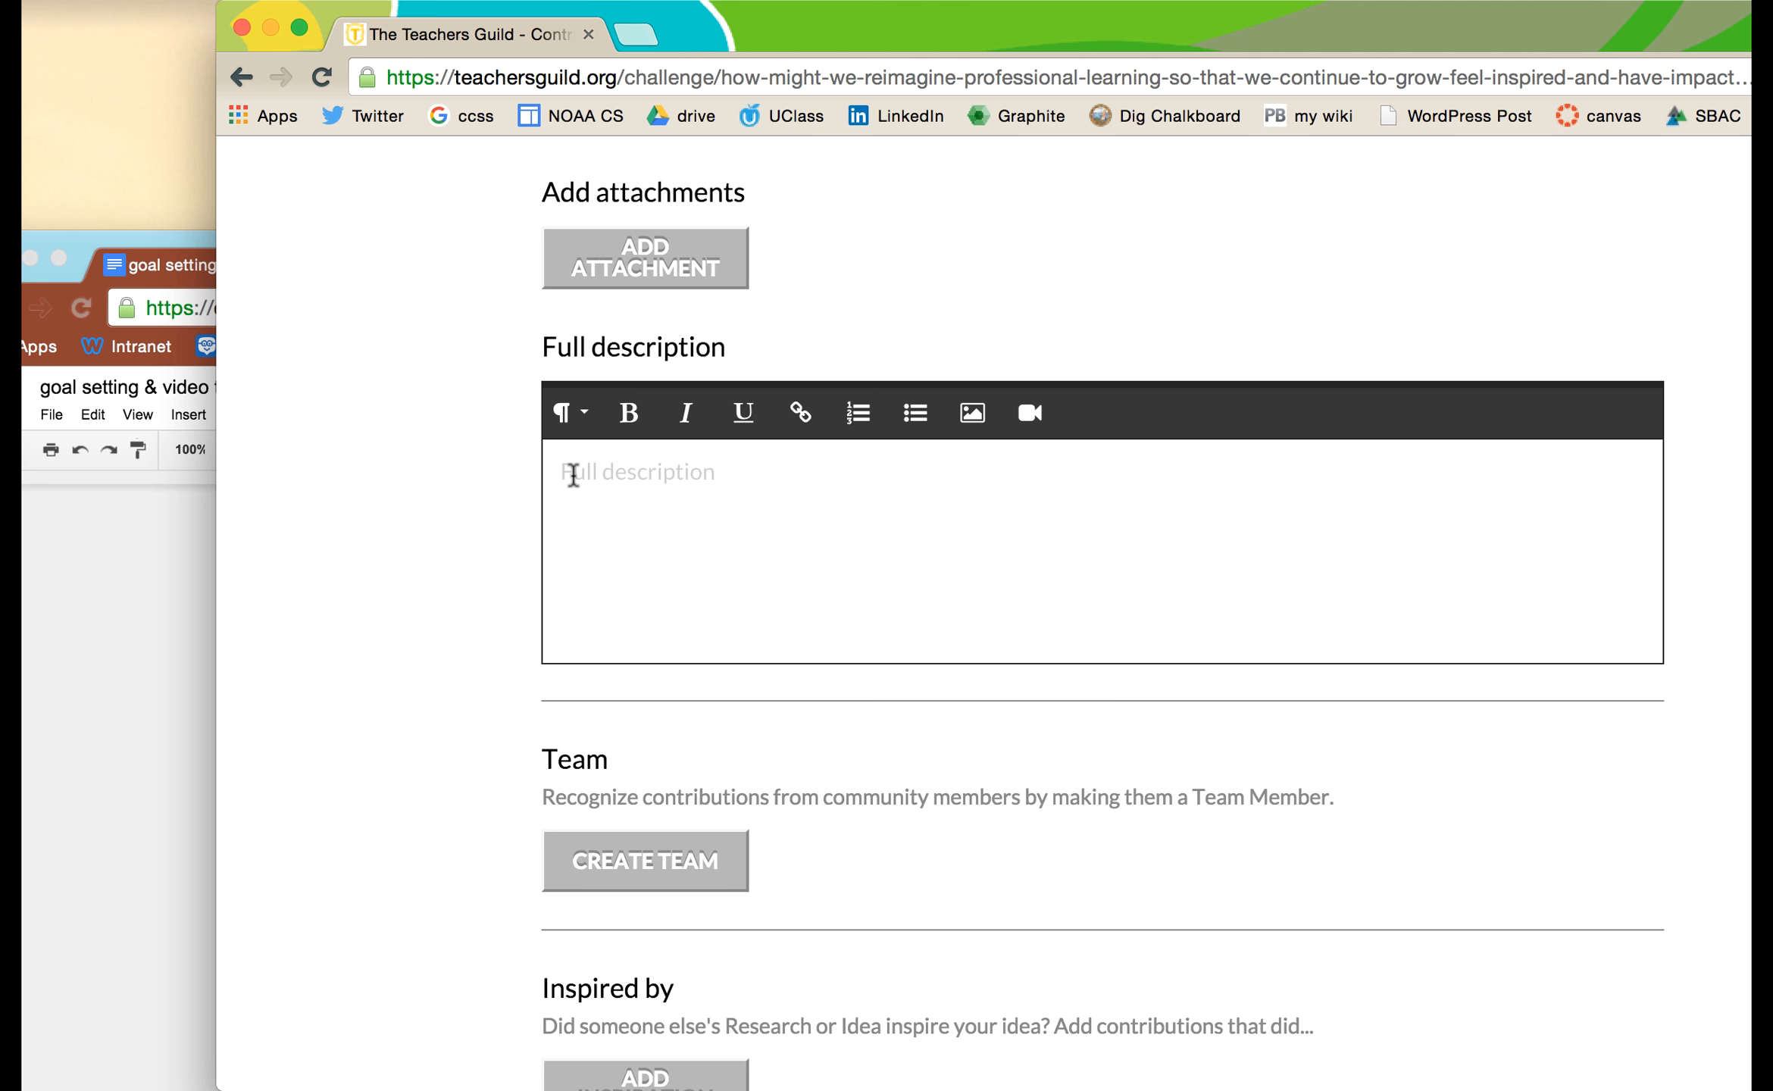
- Paste the copied Docs text, including the nine-step process, into Full description
{"action": "key", "text": "cmd+v"}
{"action": "scroll", "coordinate": [758, 463], "scroll_direction": "up", "scroll_amount": 1}
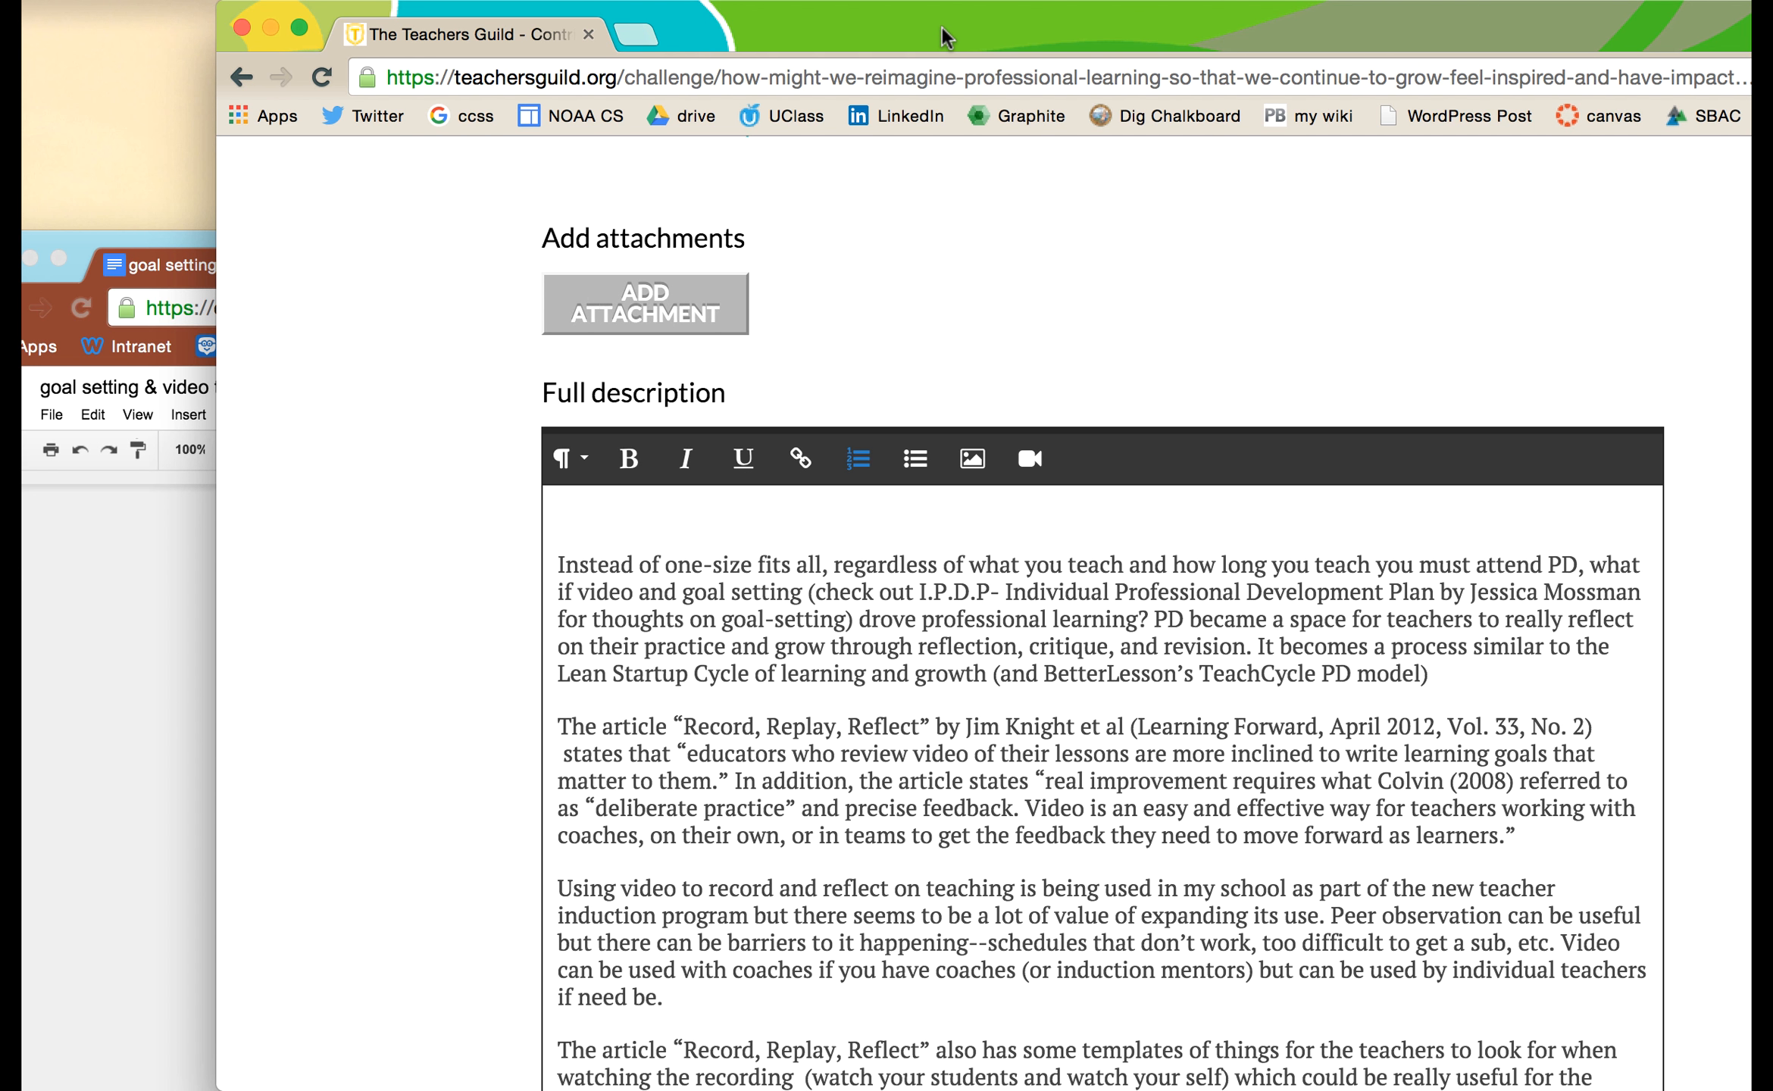
{"action": "left_click_drag", "start_coordinate": [944, 34], "coordinate": [776, 29]}
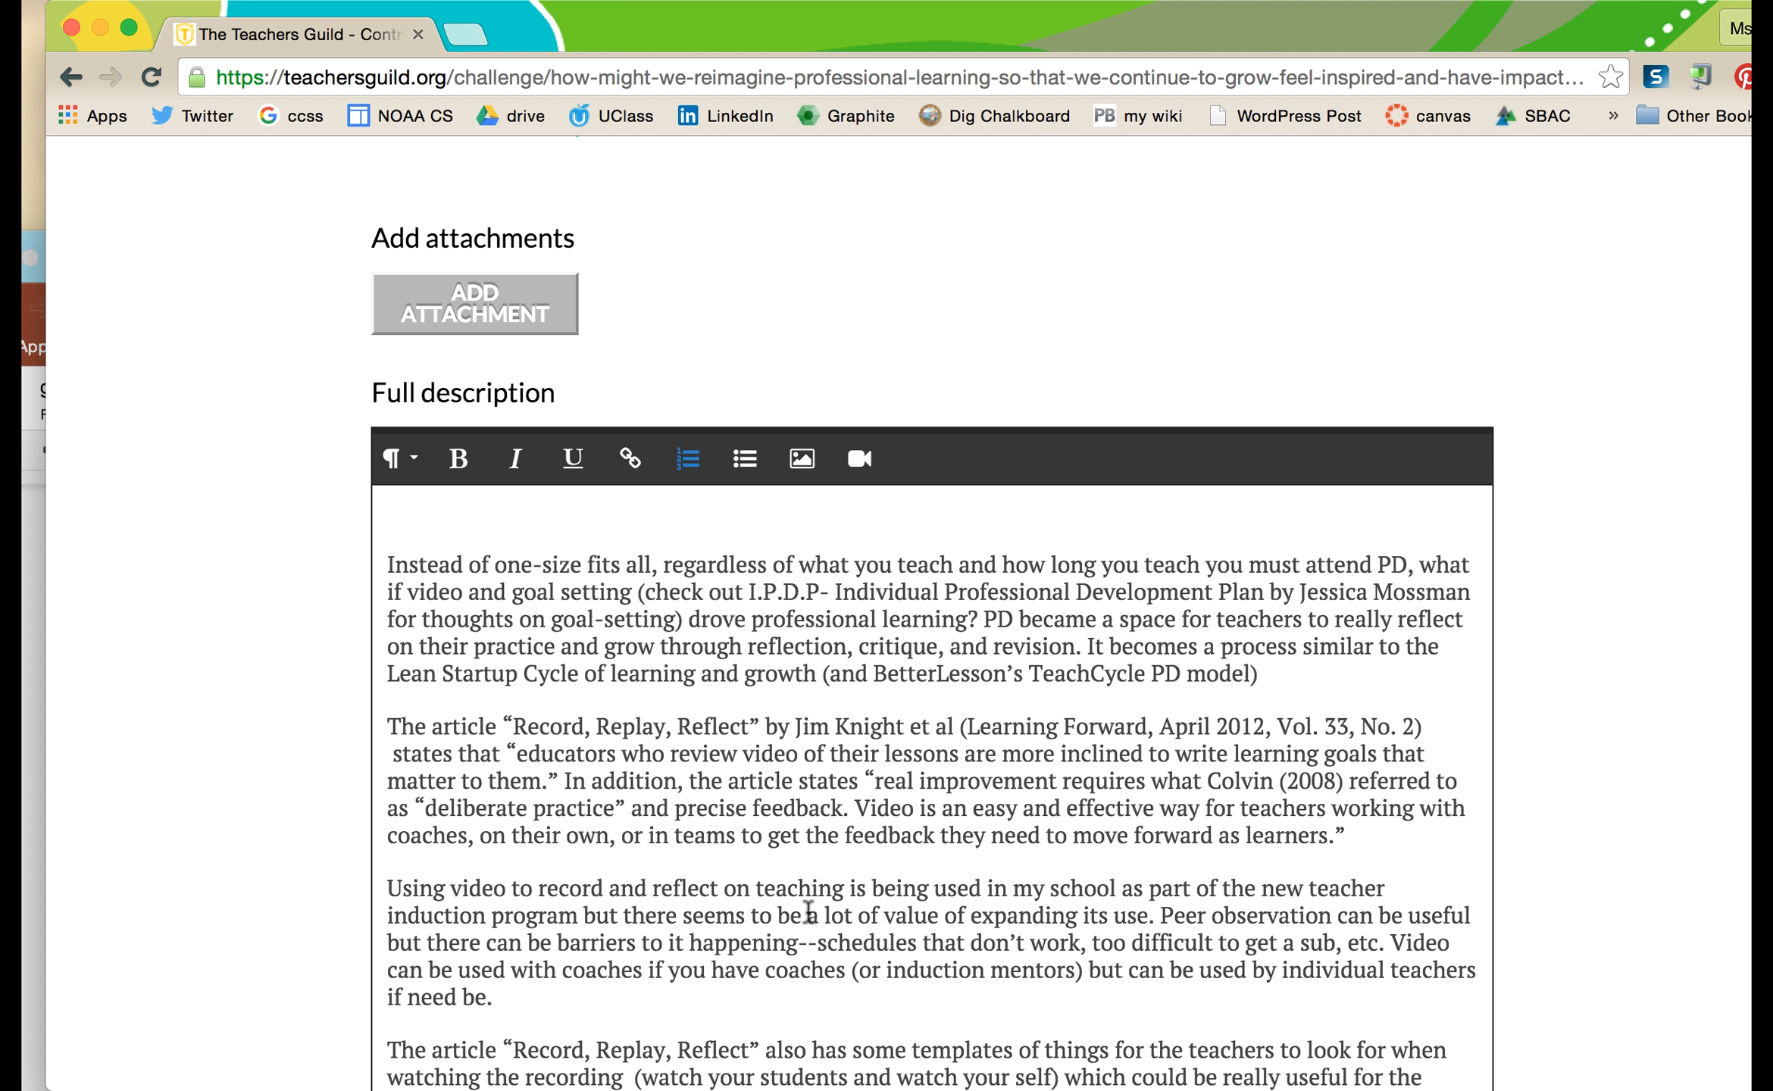
{"action": "scroll", "coordinate": [724, 841], "scroll_direction": "up", "scroll_amount": 1}
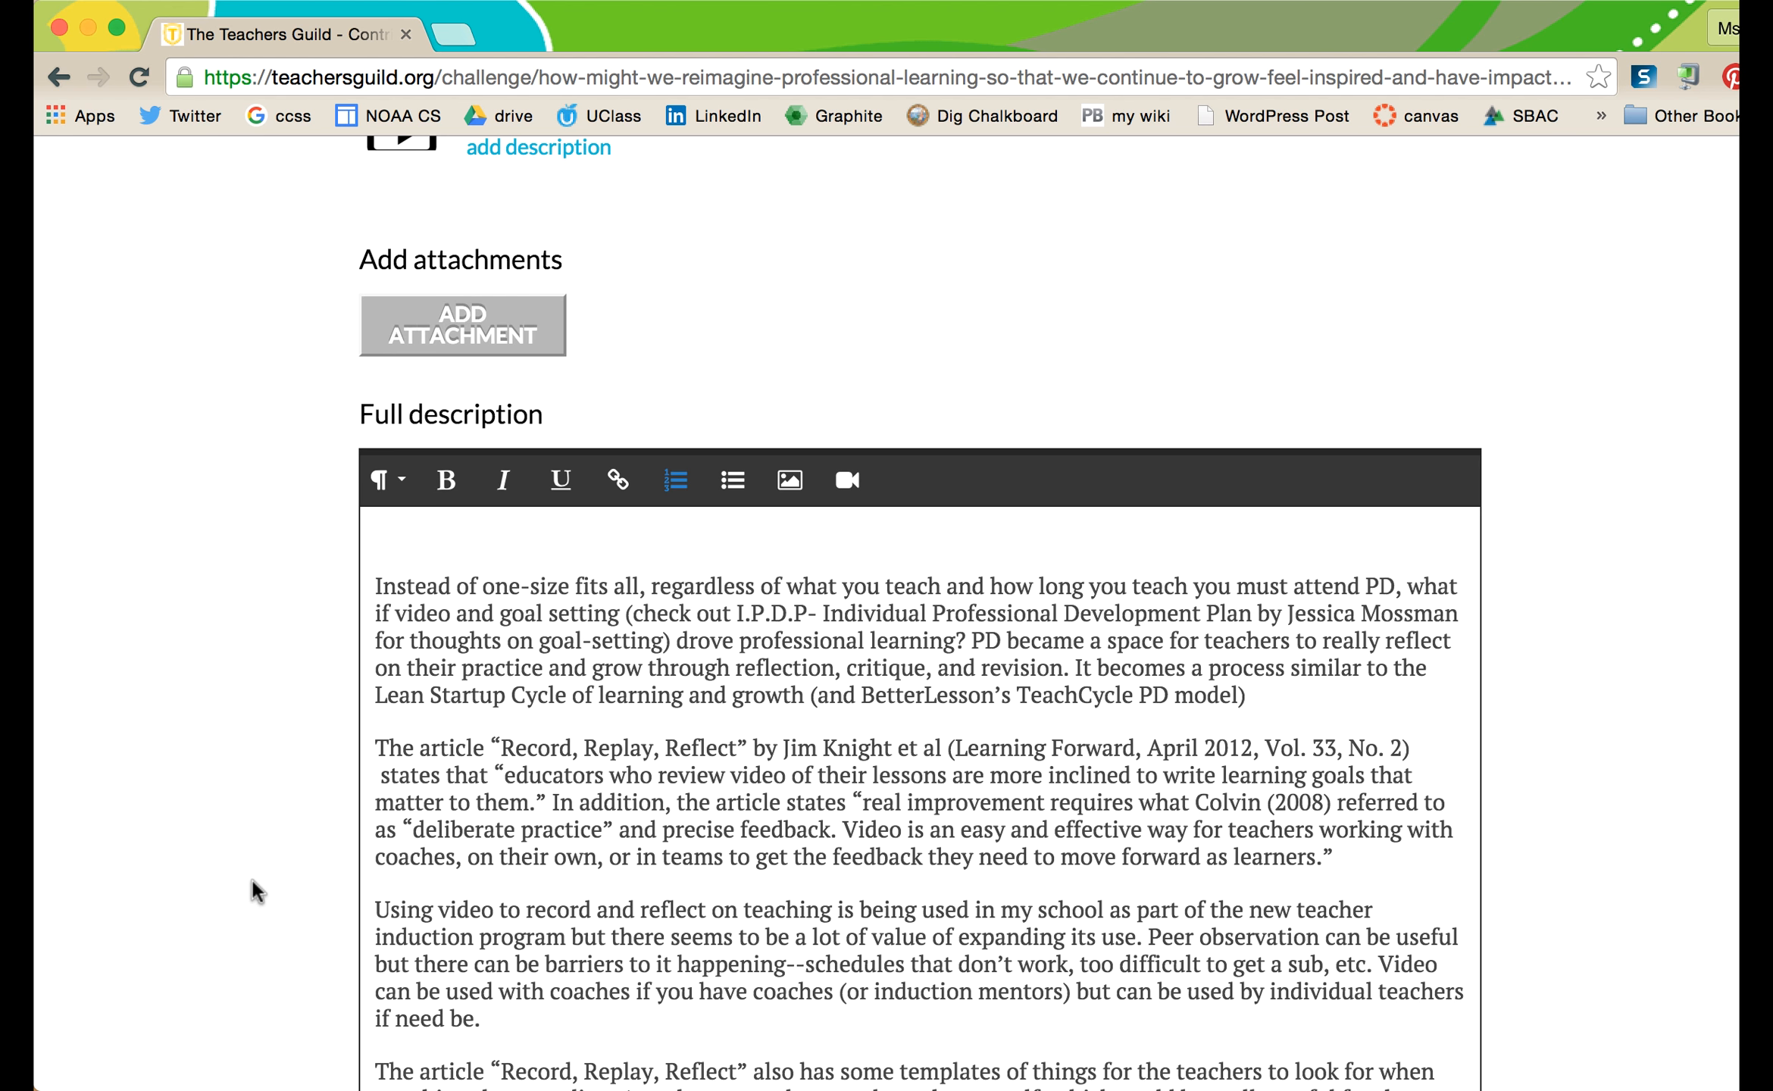
{"action": "scroll", "coordinate": [251, 877], "scroll_direction": "down", "scroll_amount": 5}
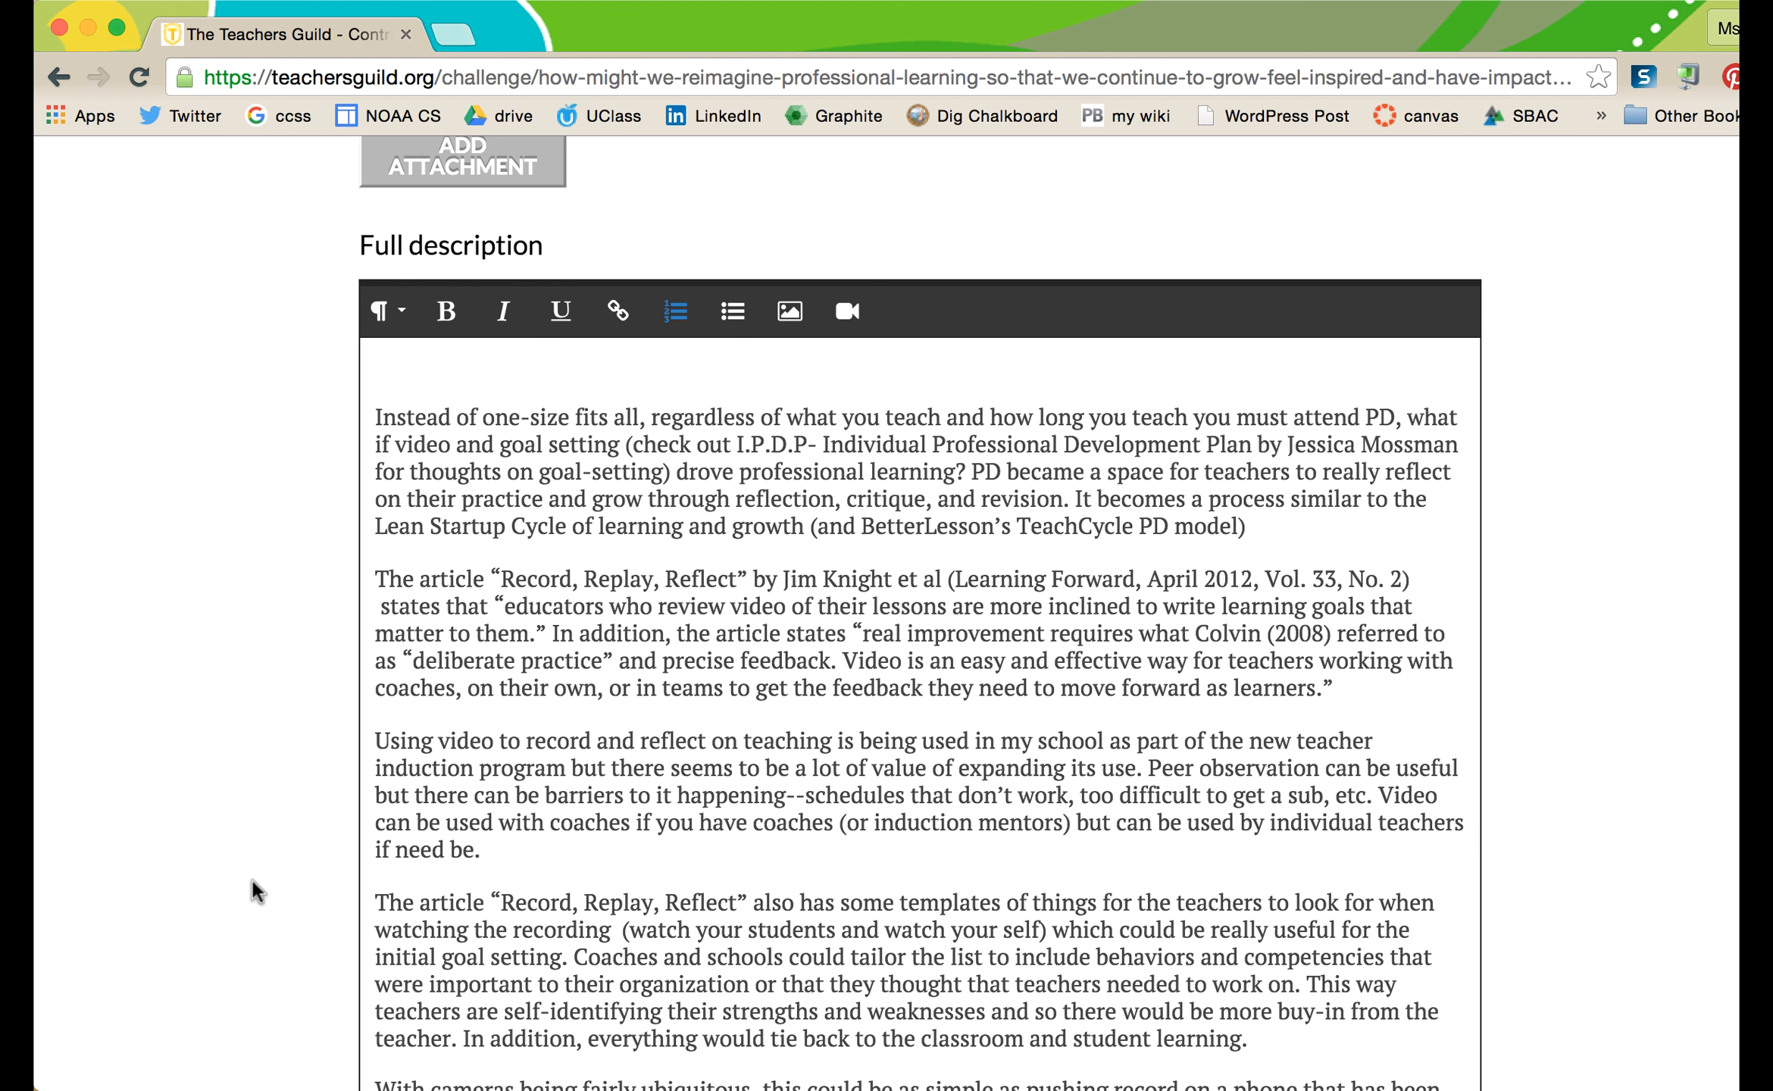
{"action": "scroll", "coordinate": [251, 877], "scroll_direction": "down", "scroll_amount": 10}
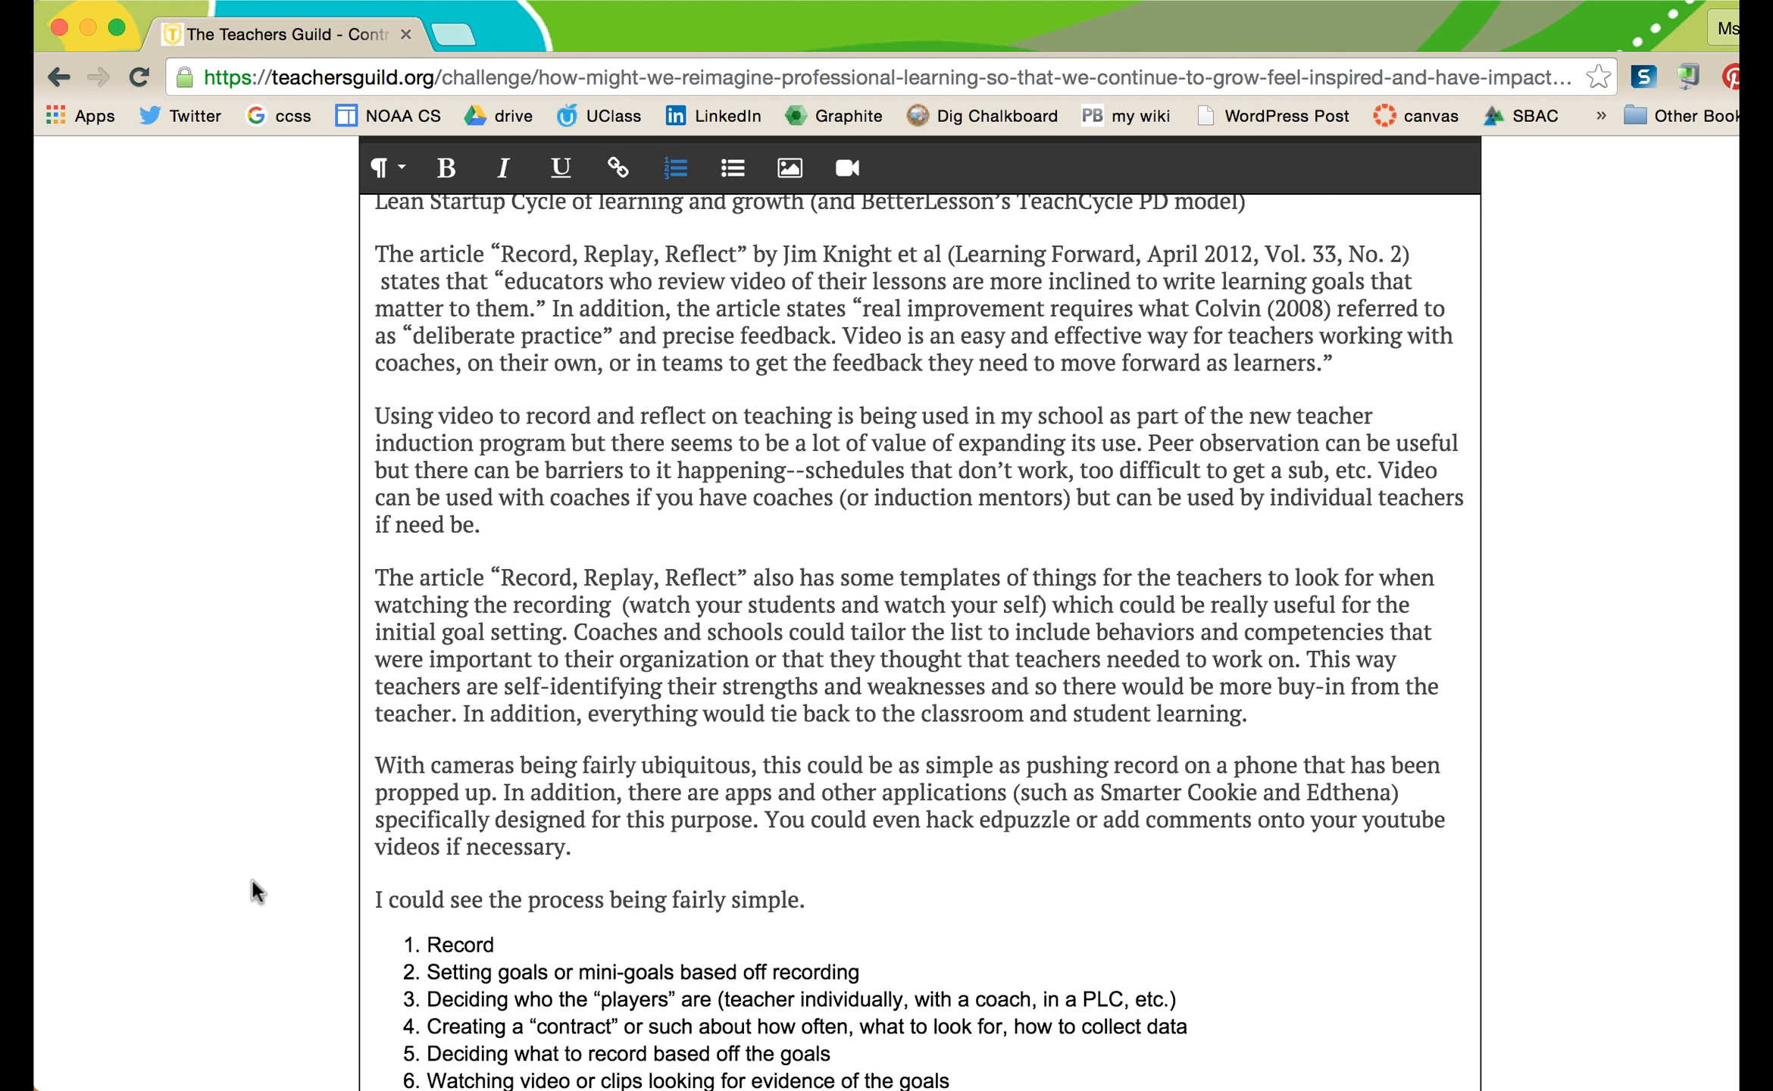
{"action": "scroll", "coordinate": [251, 877], "scroll_direction": "down", "scroll_amount": 5}
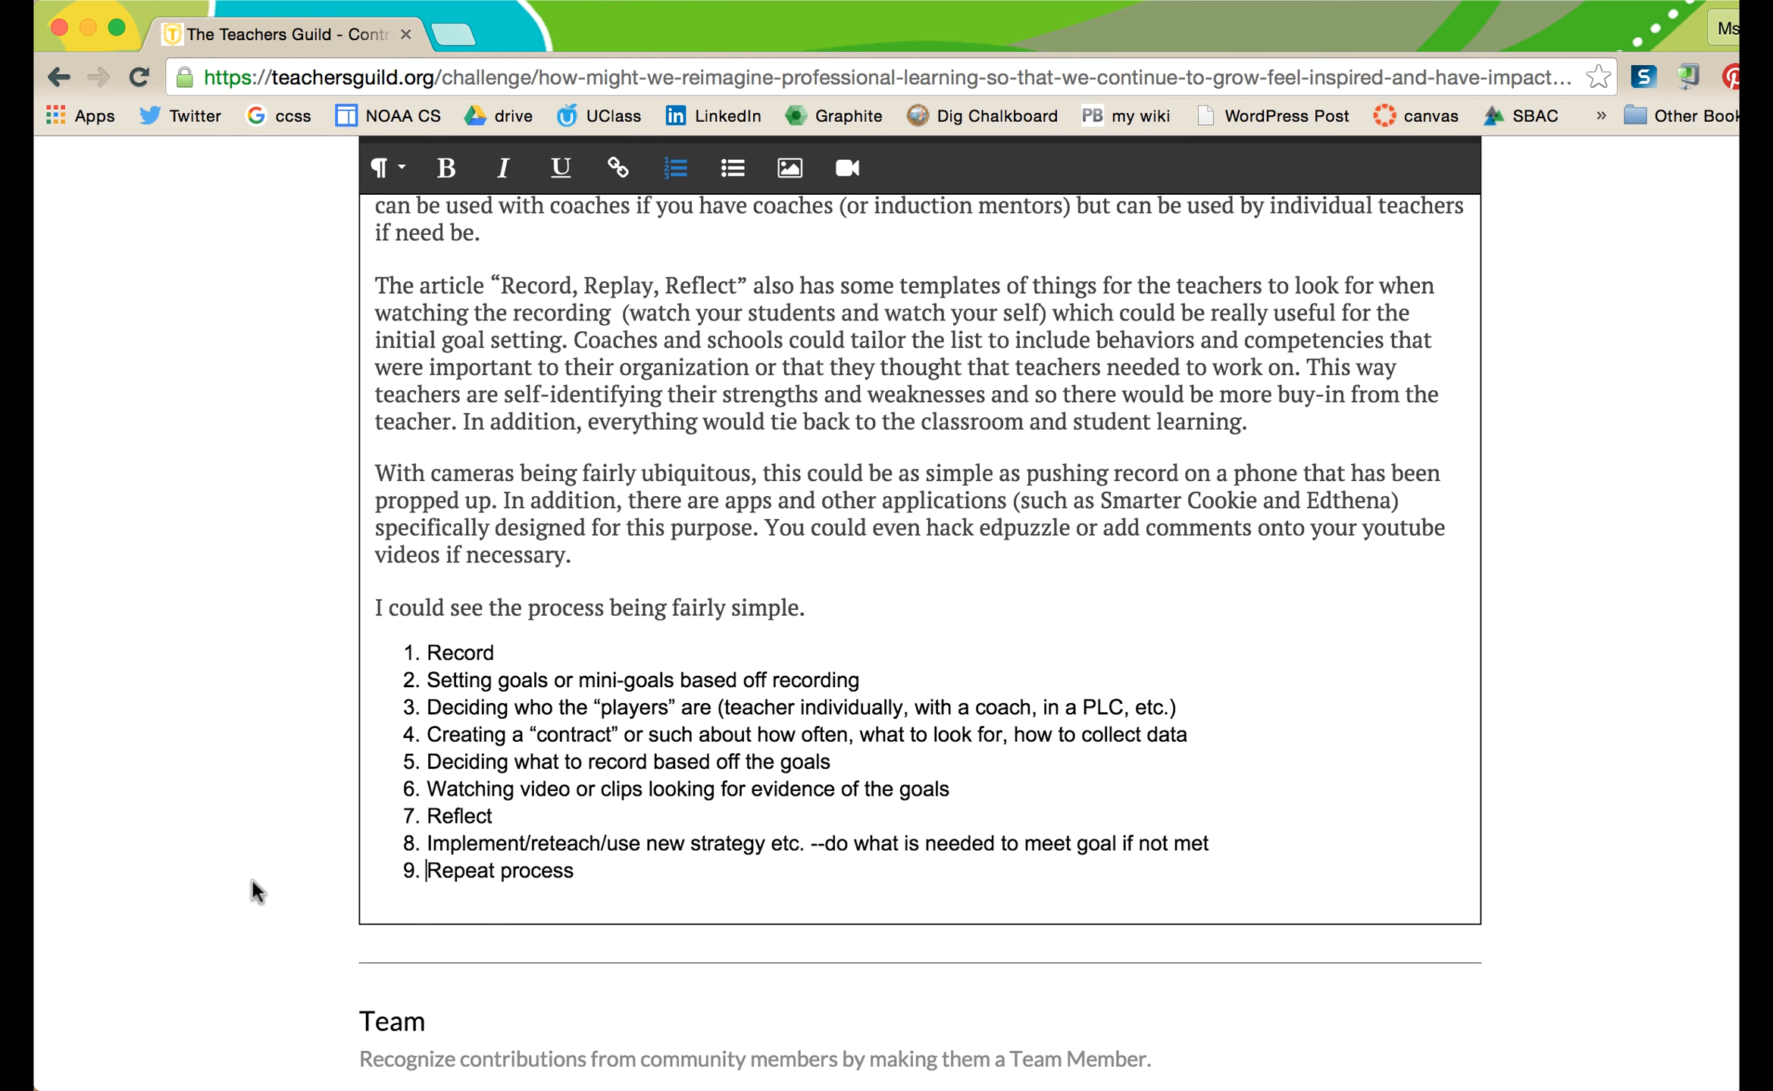
{"action": "scroll", "coordinate": [250, 876], "scroll_direction": "up", "scroll_amount": 6}
{"action": "scroll", "coordinate": [250, 877], "scroll_direction": "up", "scroll_amount": 6}
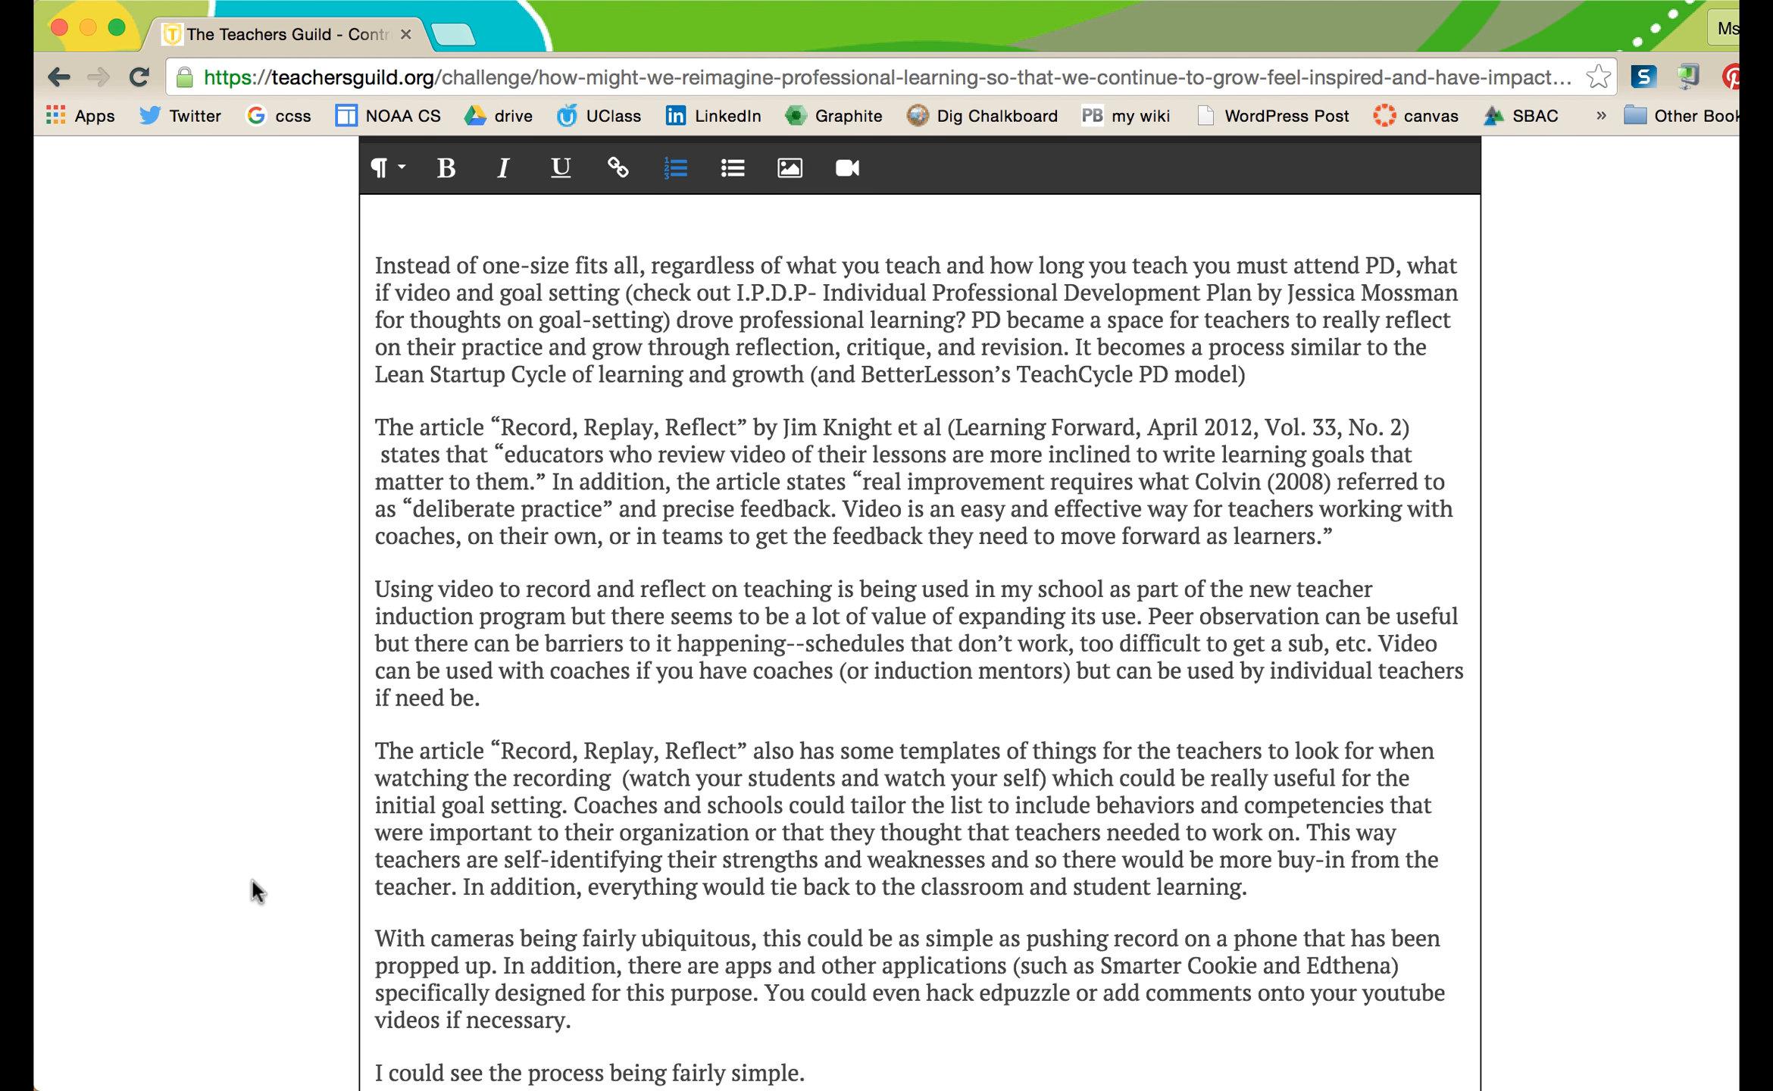
{"action": "scroll", "coordinate": [375, 635], "scroll_direction": "up", "scroll_amount": 2}
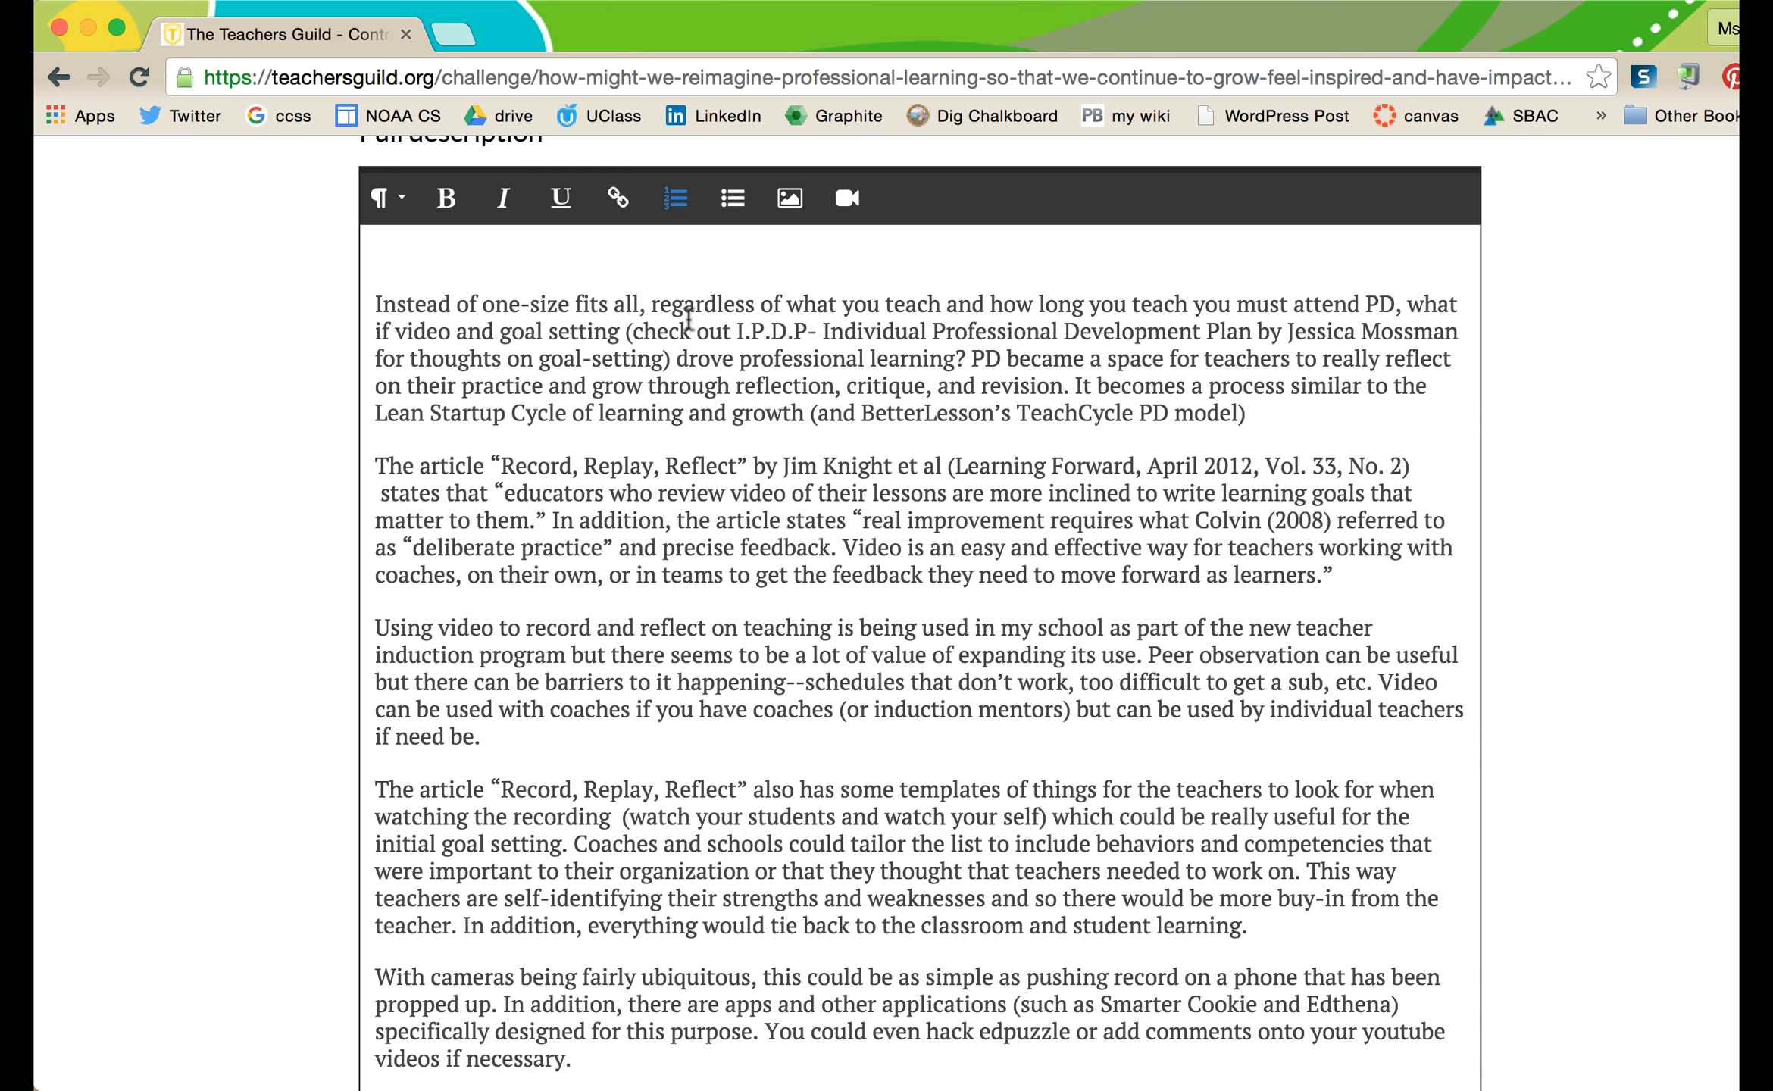
{"action": "scroll", "coordinate": [231, 919], "scroll_direction": "down", "scroll_amount": 10}
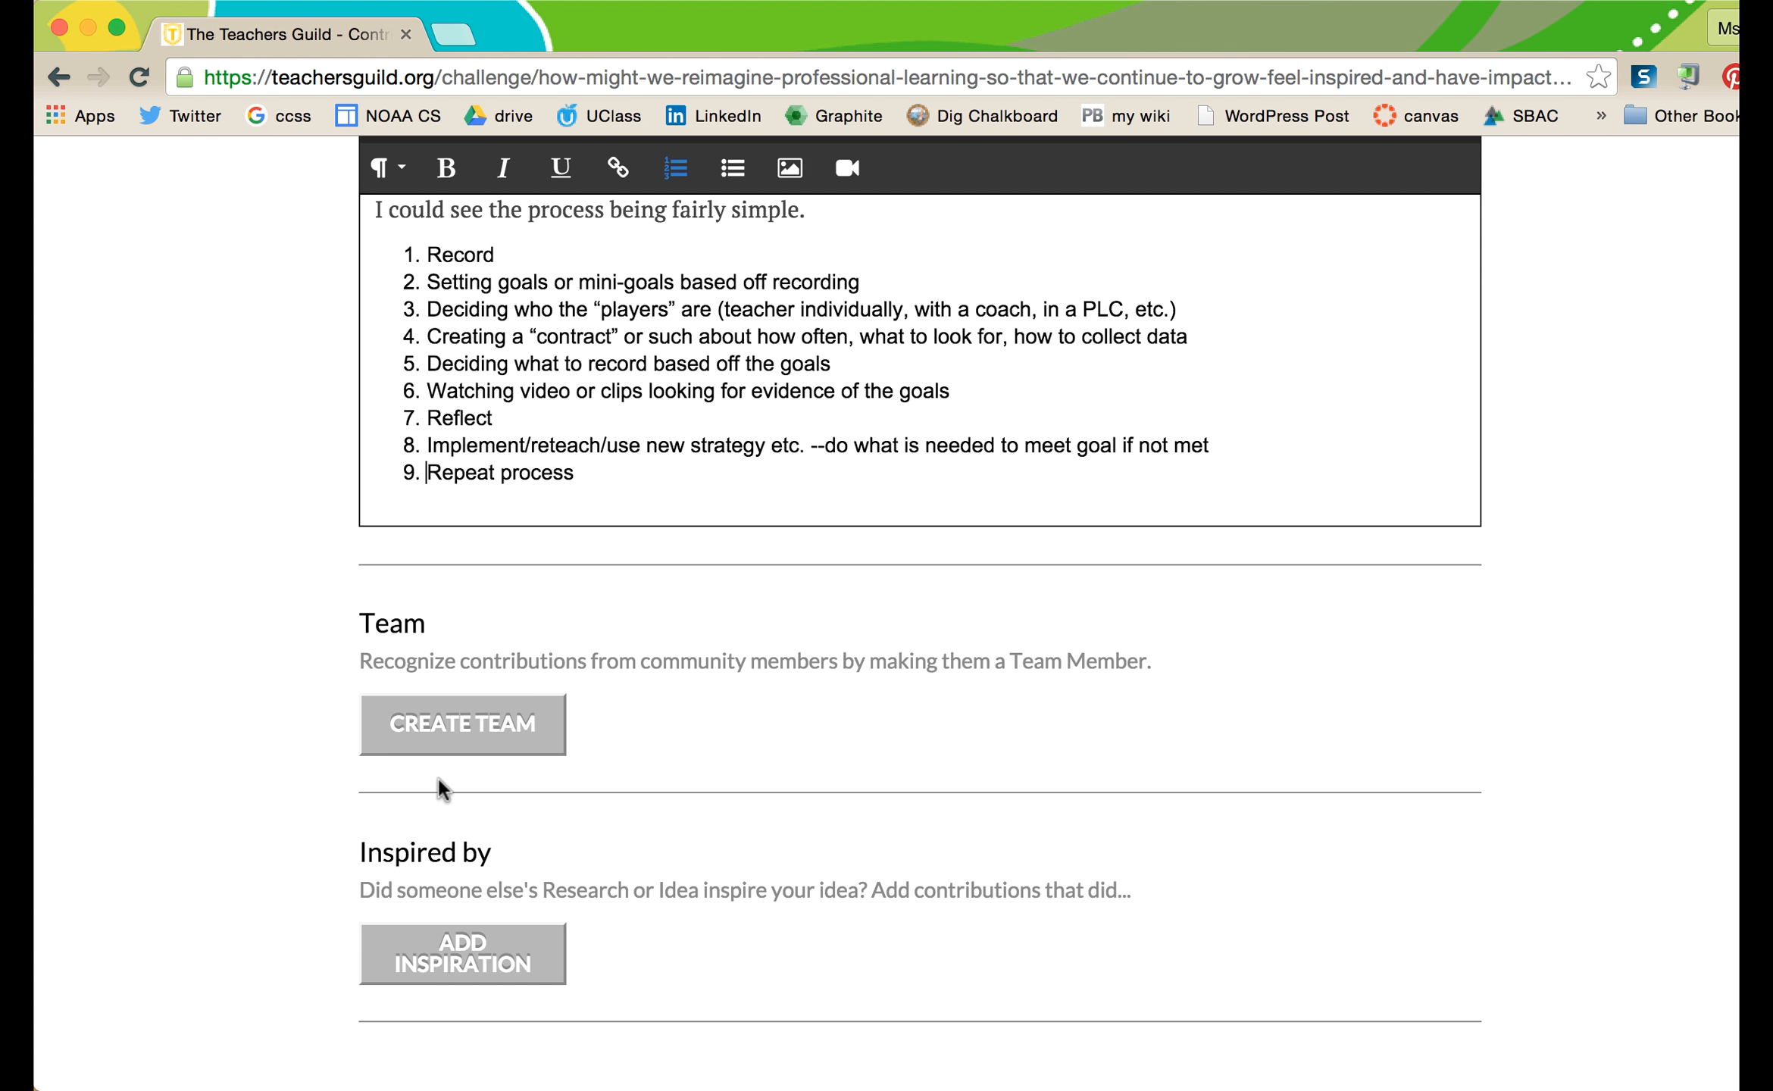
{"action": "scroll", "coordinate": [447, 788], "scroll_direction": "down", "scroll_amount": 2}
{"action": "scroll", "coordinate": [633, 684], "scroll_direction": "down", "scroll_amount": 3}
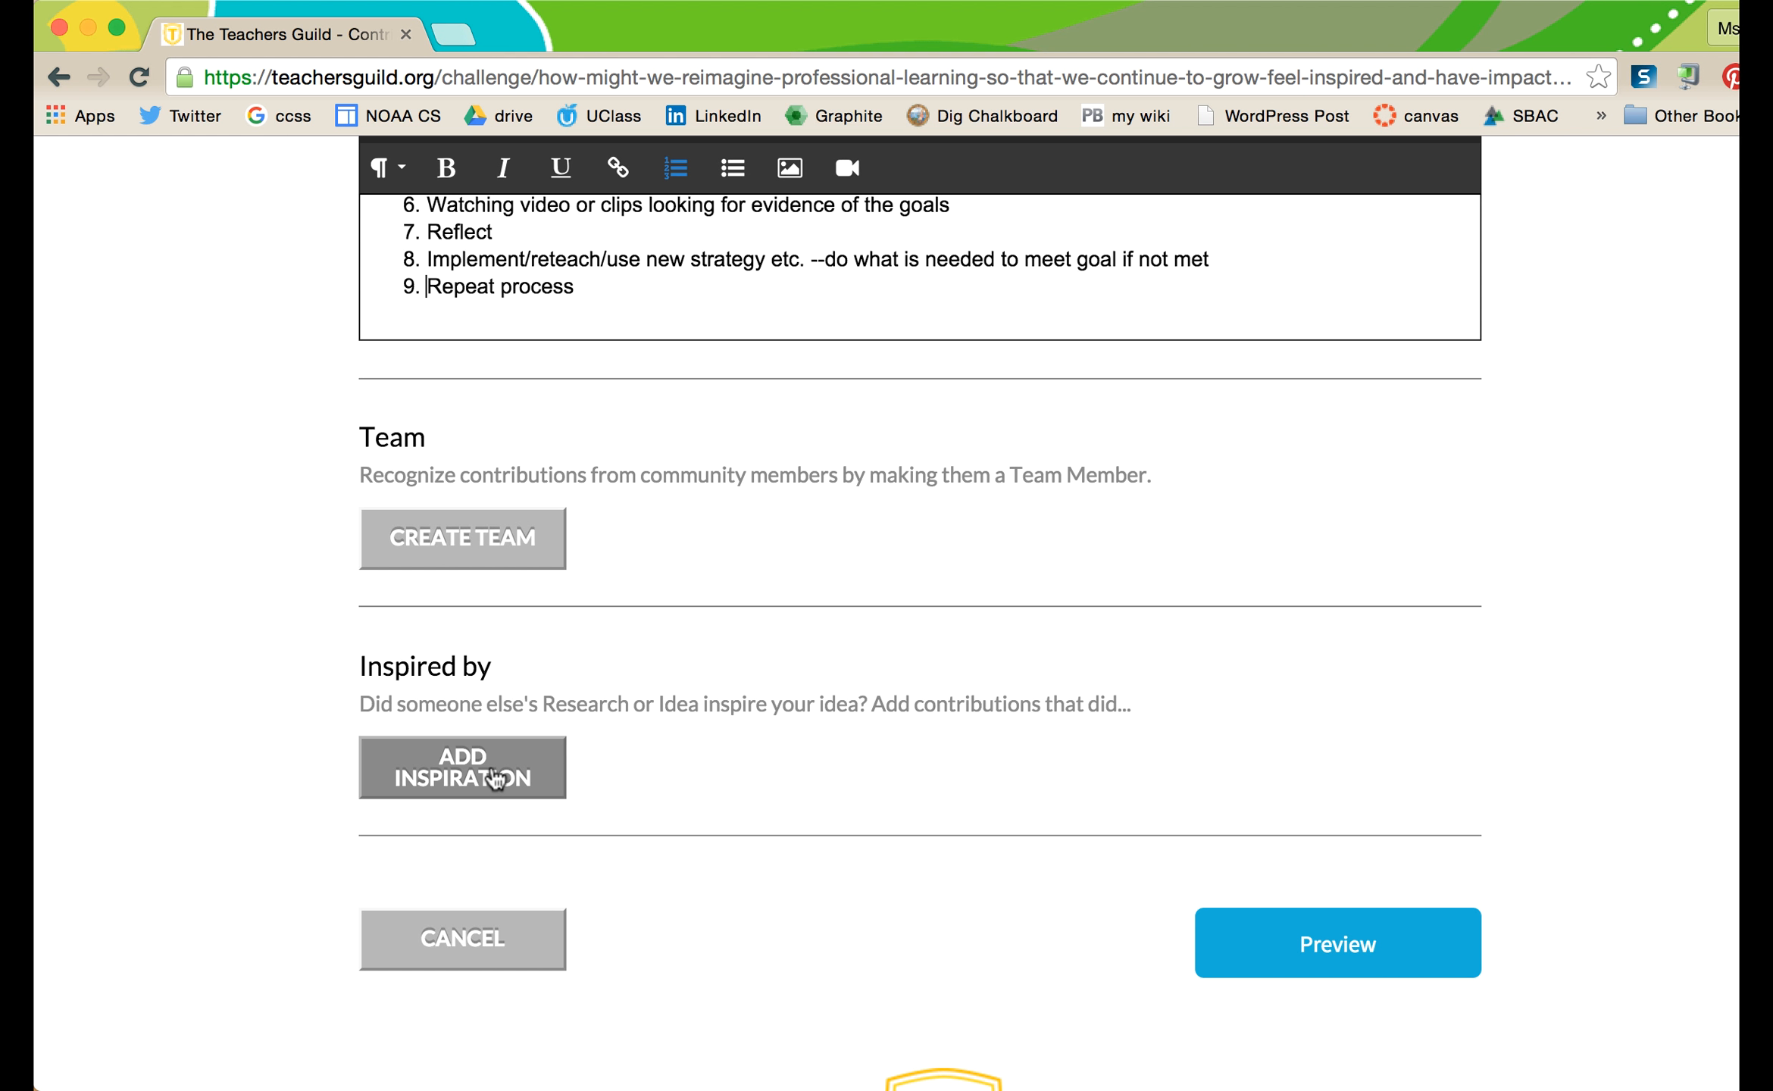
- Search inspirations for 'iep' and add 'An IEP for PD' under Inspired by
{"action": "left_click", "coordinate": [493, 777]}
{"action": "scroll", "coordinate": [659, 743], "scroll_direction": "up", "scroll_amount": 3}
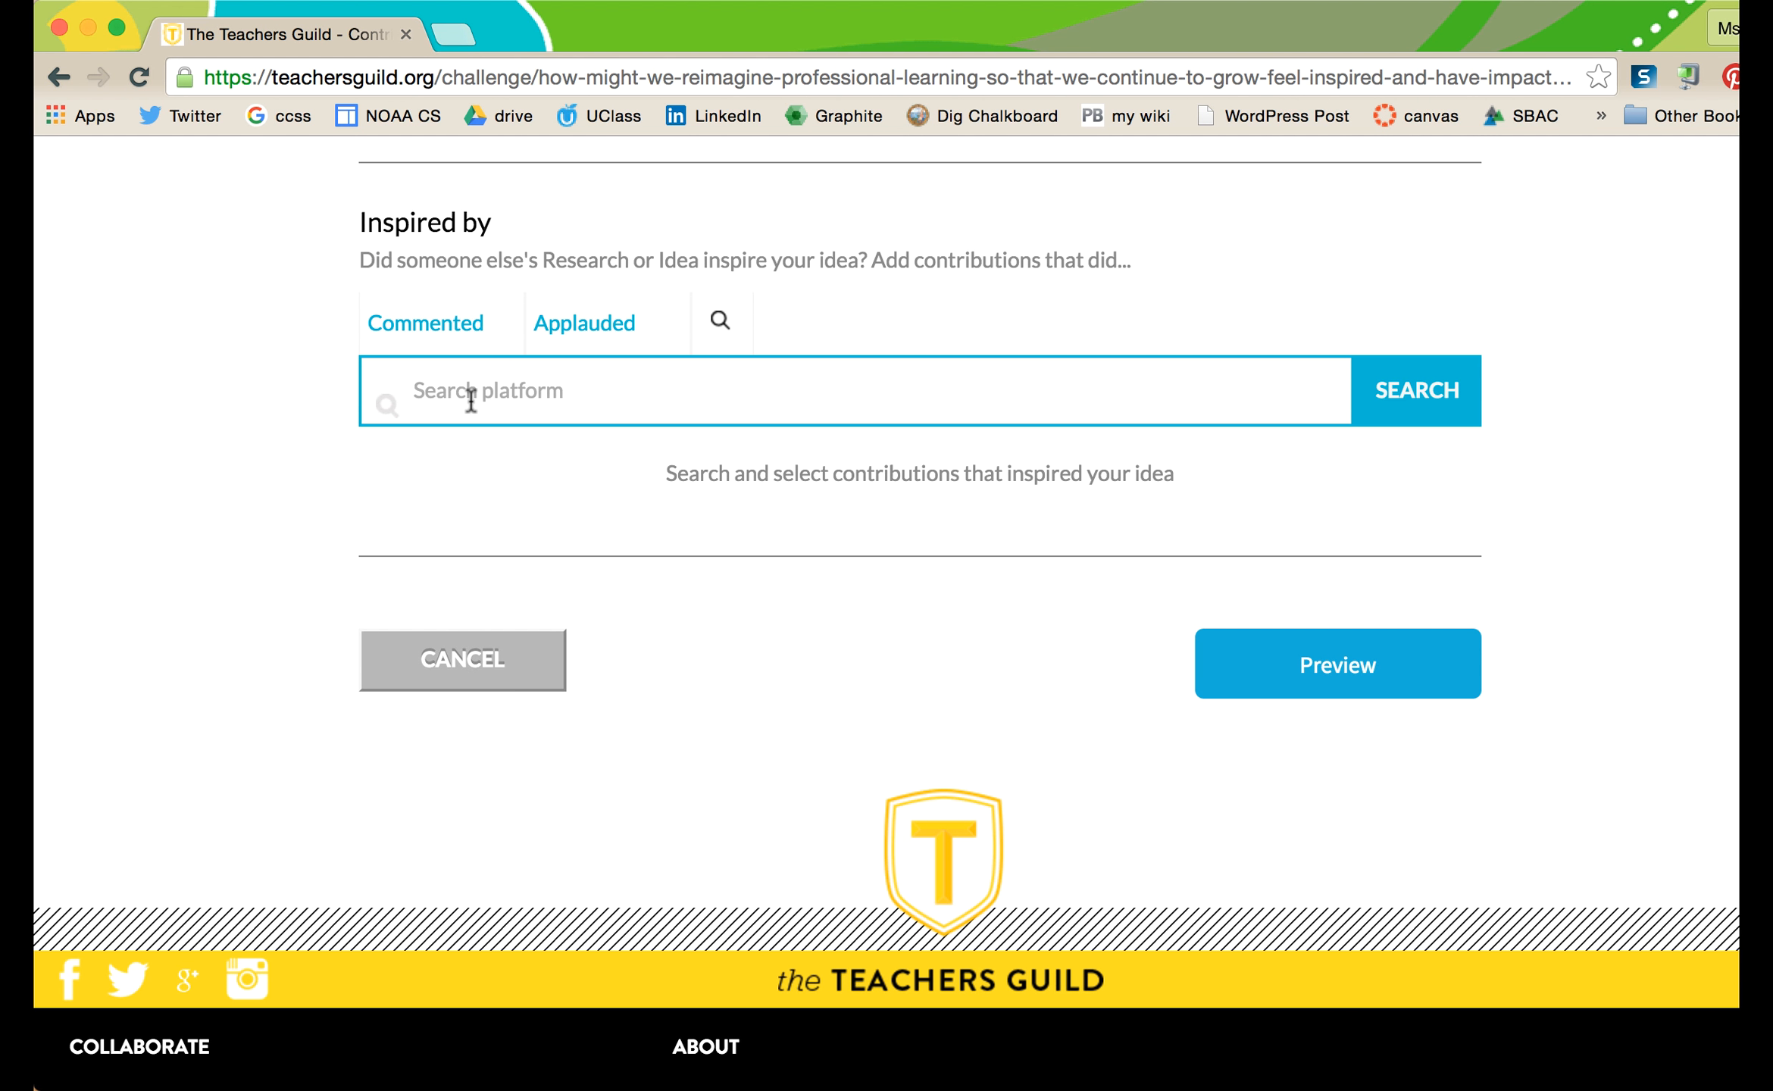
{"action": "type", "text": "iep"}
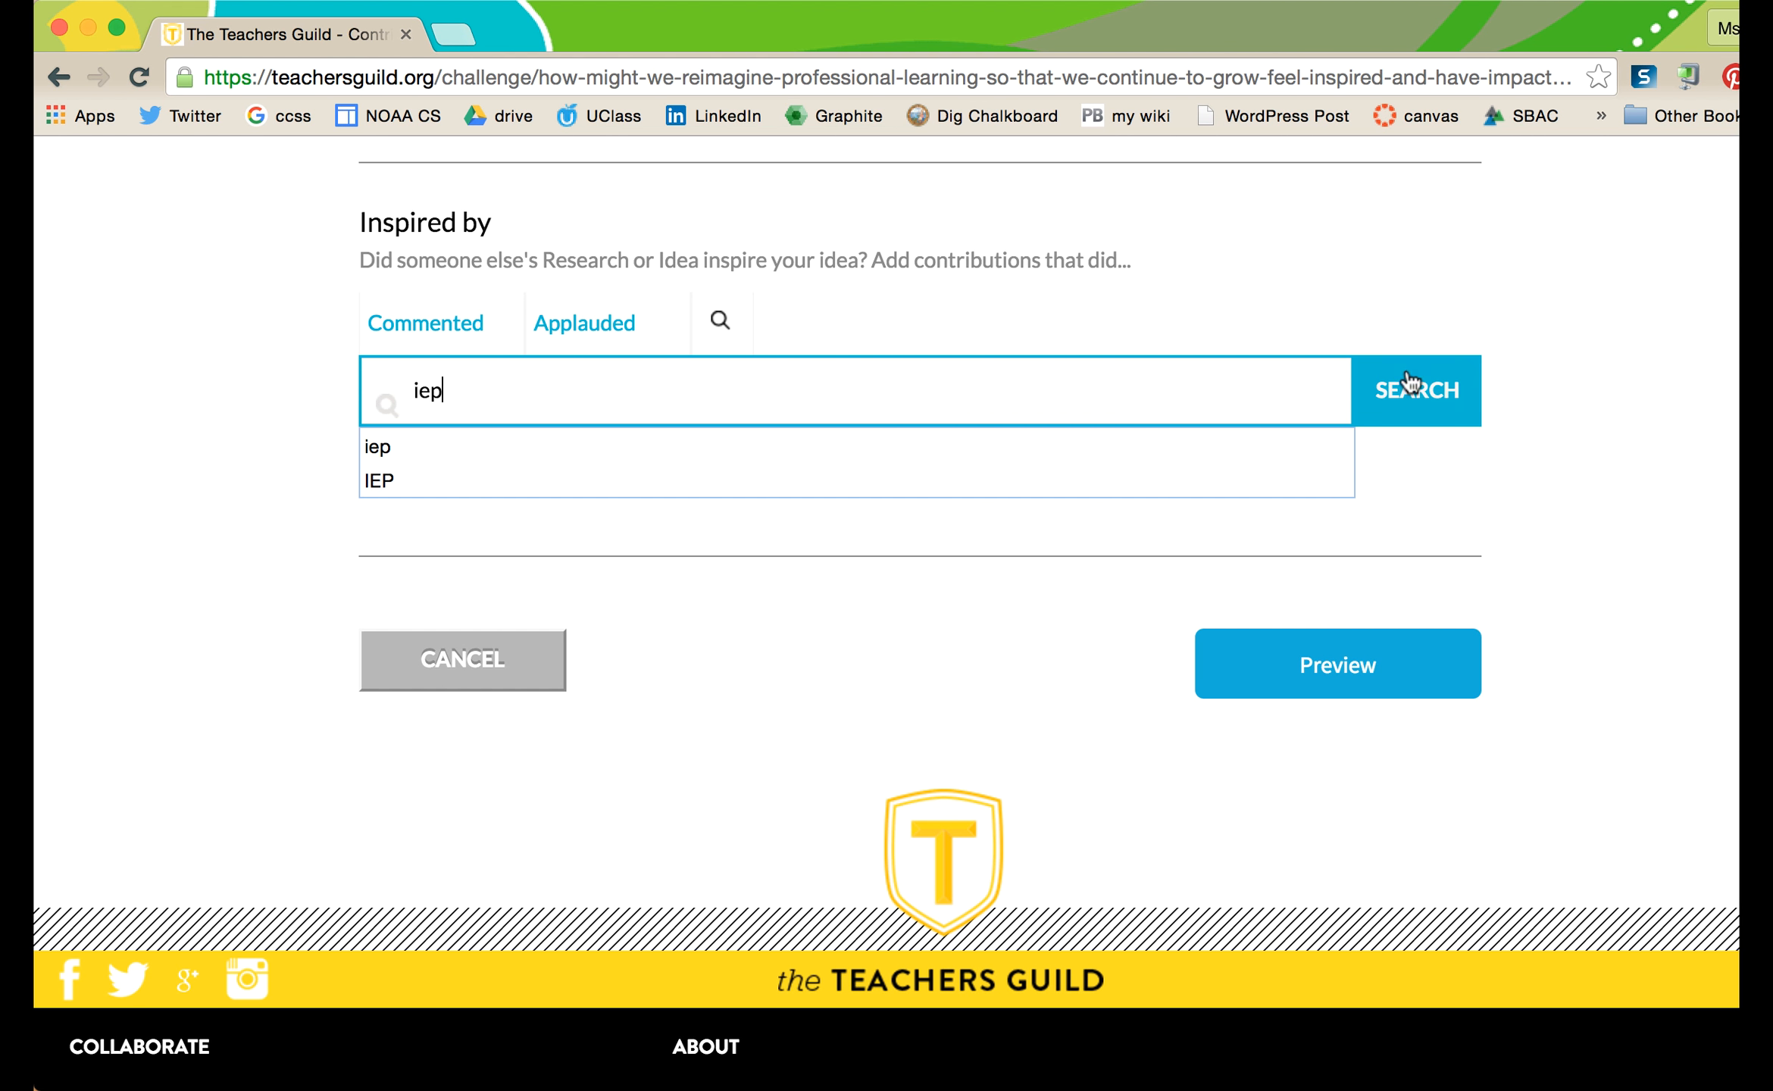
{"action": "left_click", "coordinate": [1410, 384]}
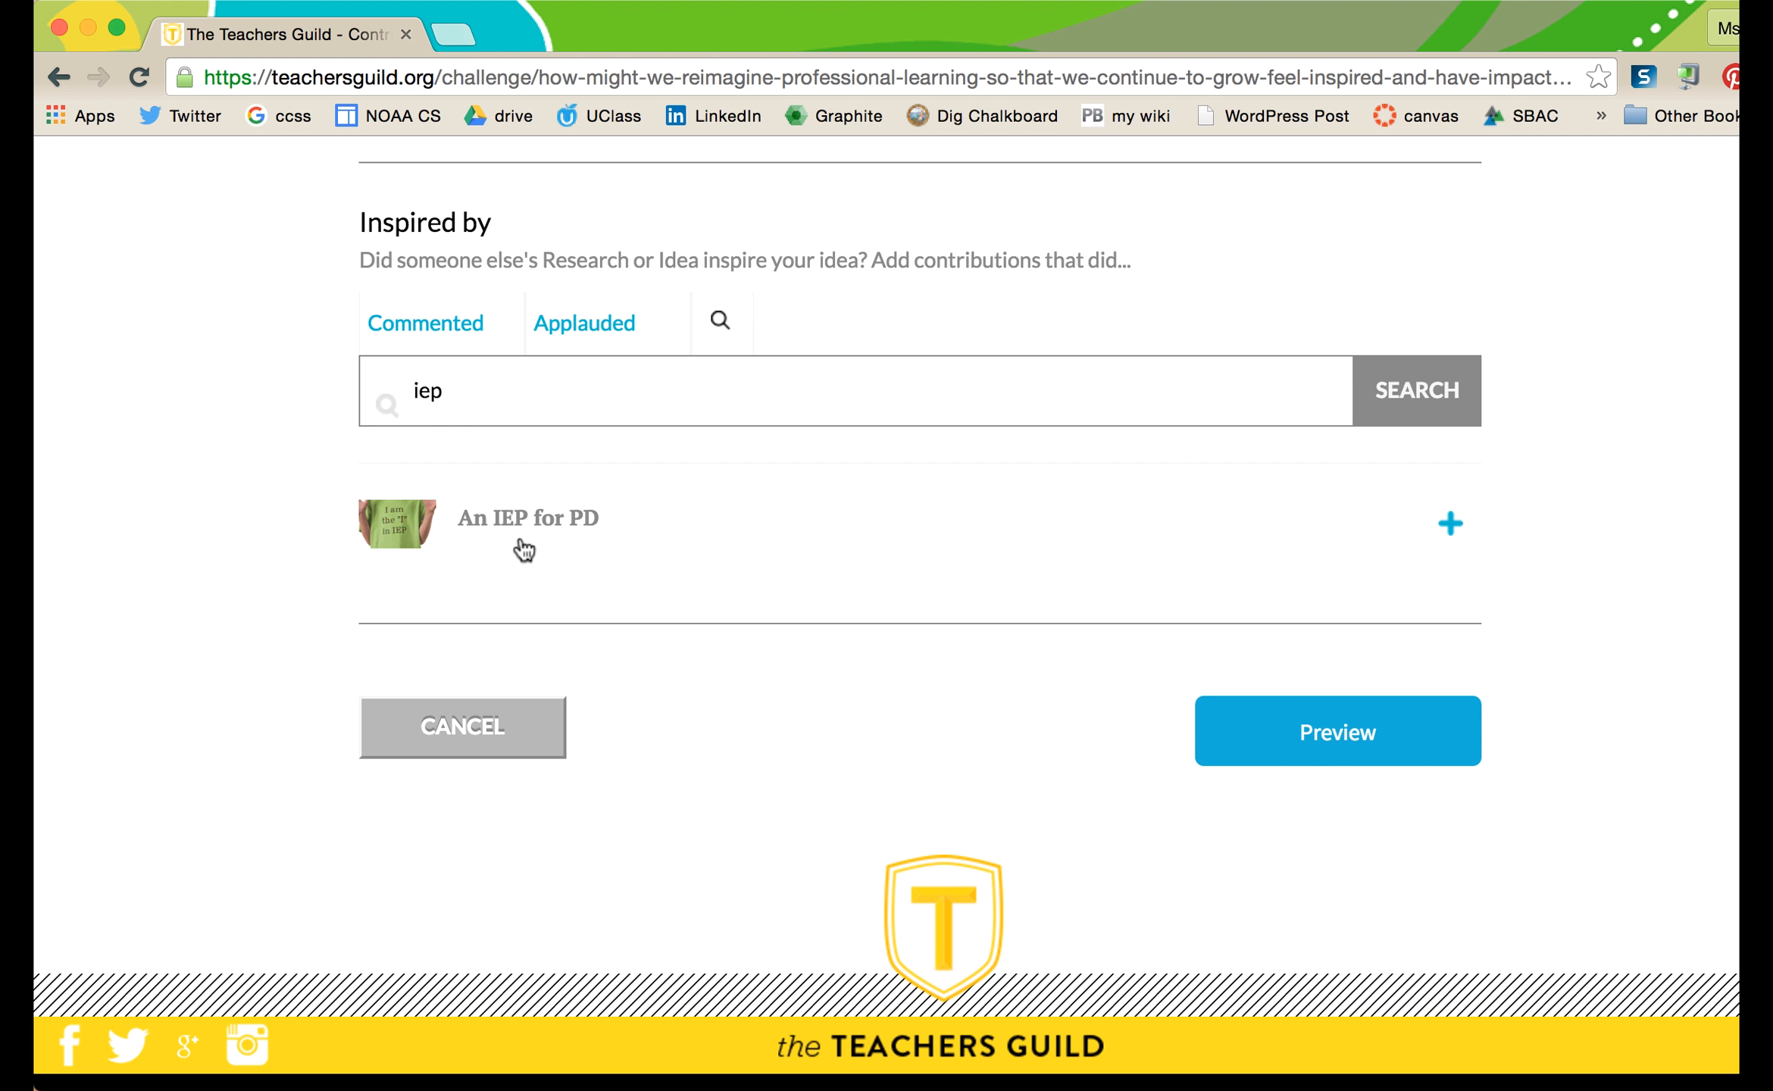
{"action": "left_click", "coordinate": [1452, 525]}
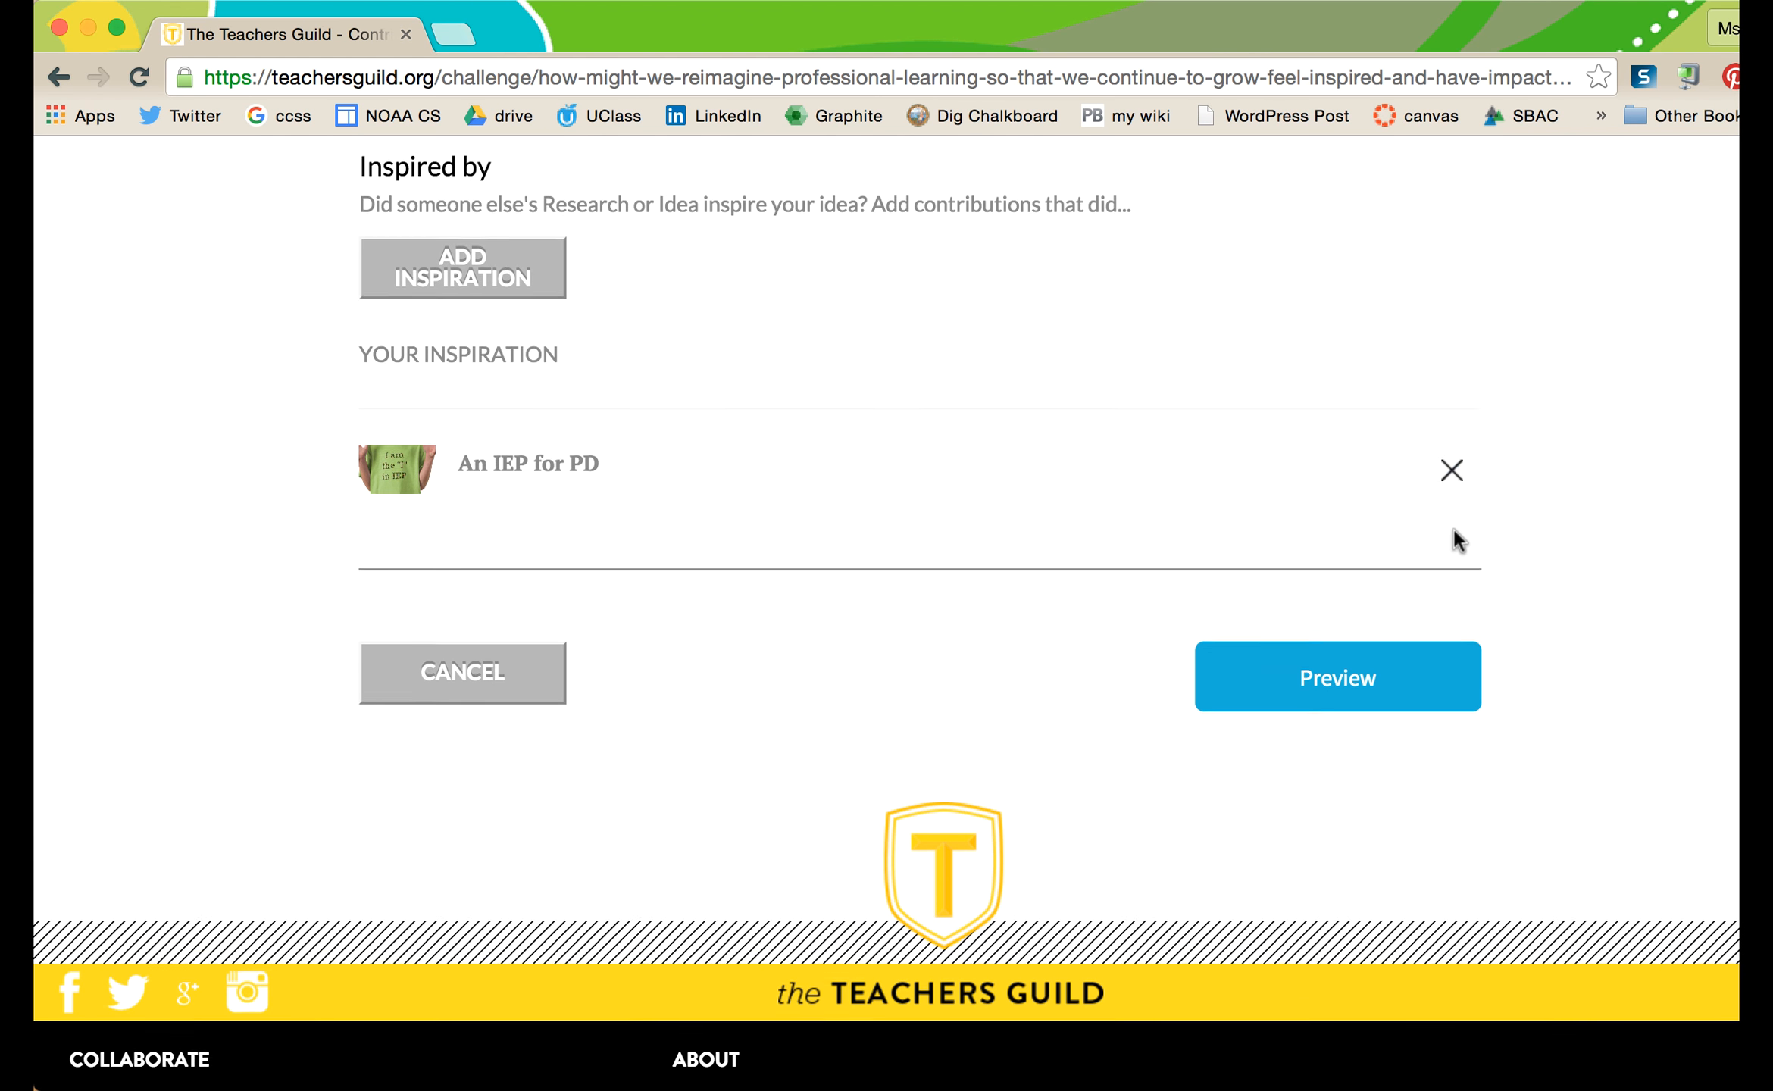
{"action": "scroll", "coordinate": [1128, 464], "scroll_direction": "up", "scroll_amount": 1}
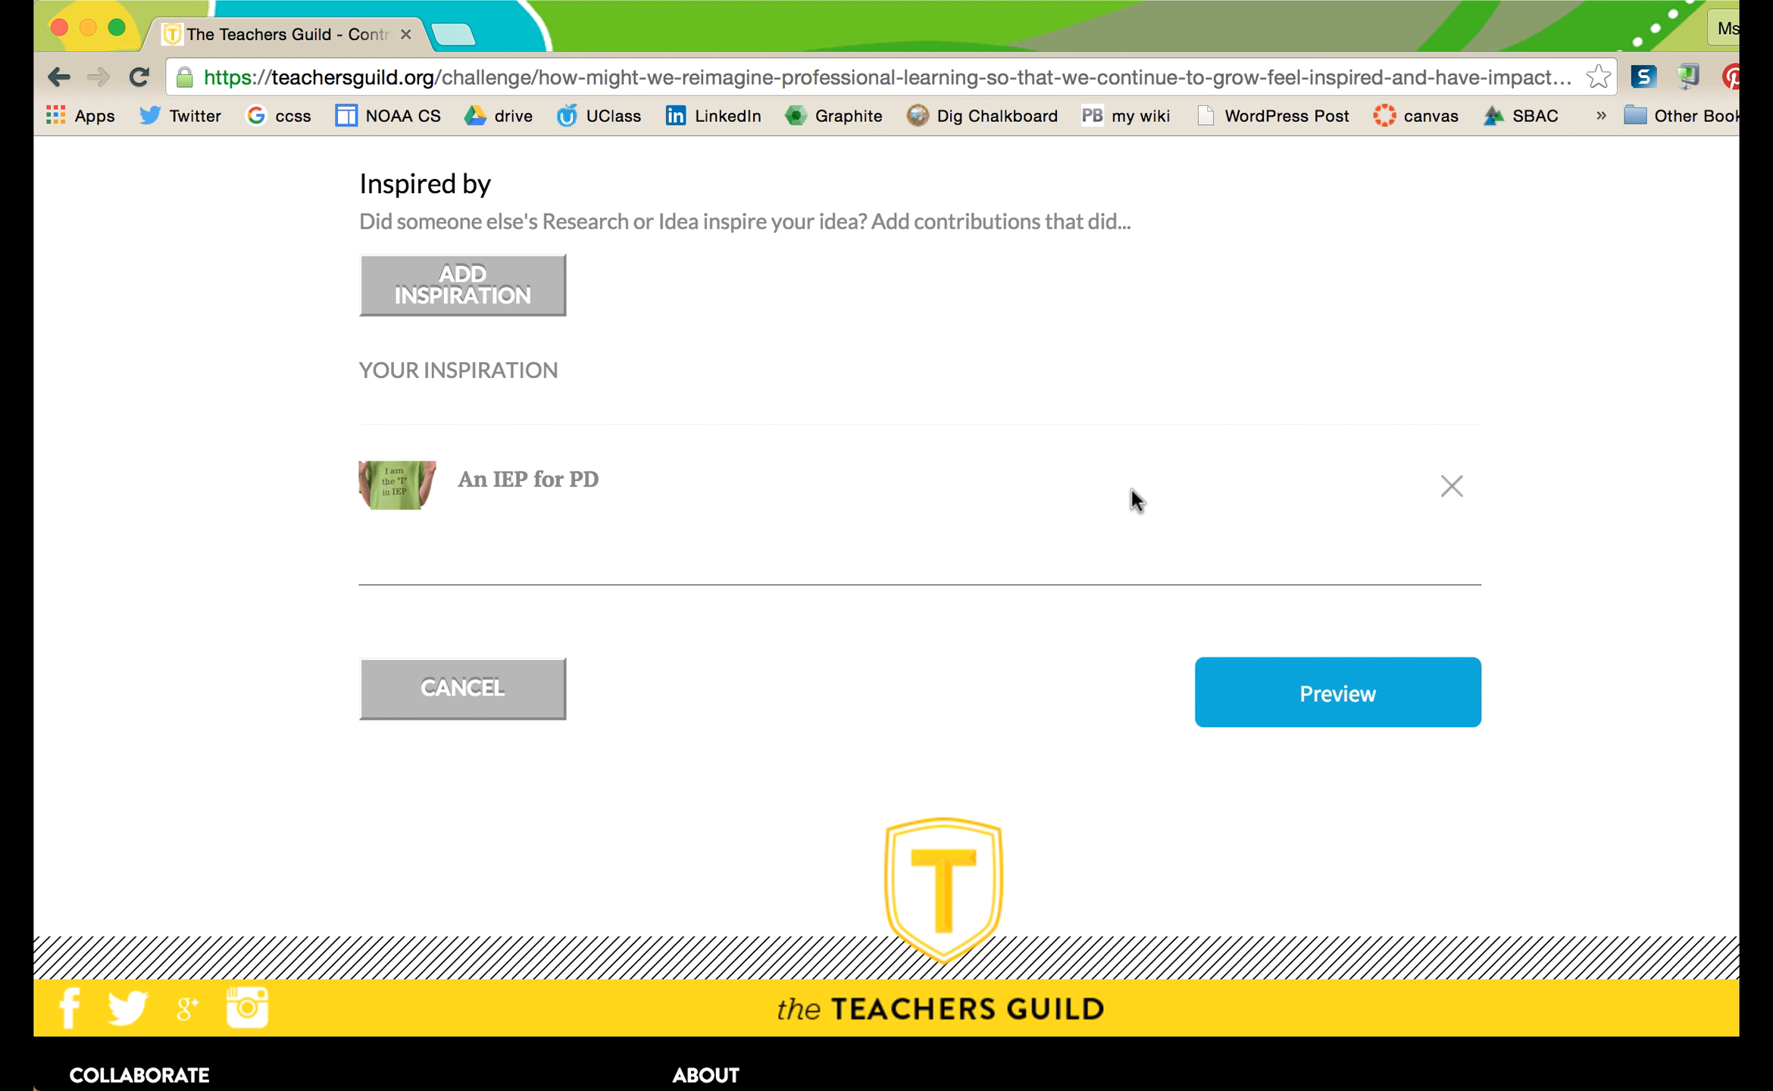
{"action": "scroll", "coordinate": [1132, 491], "scroll_direction": "up", "scroll_amount": 2}
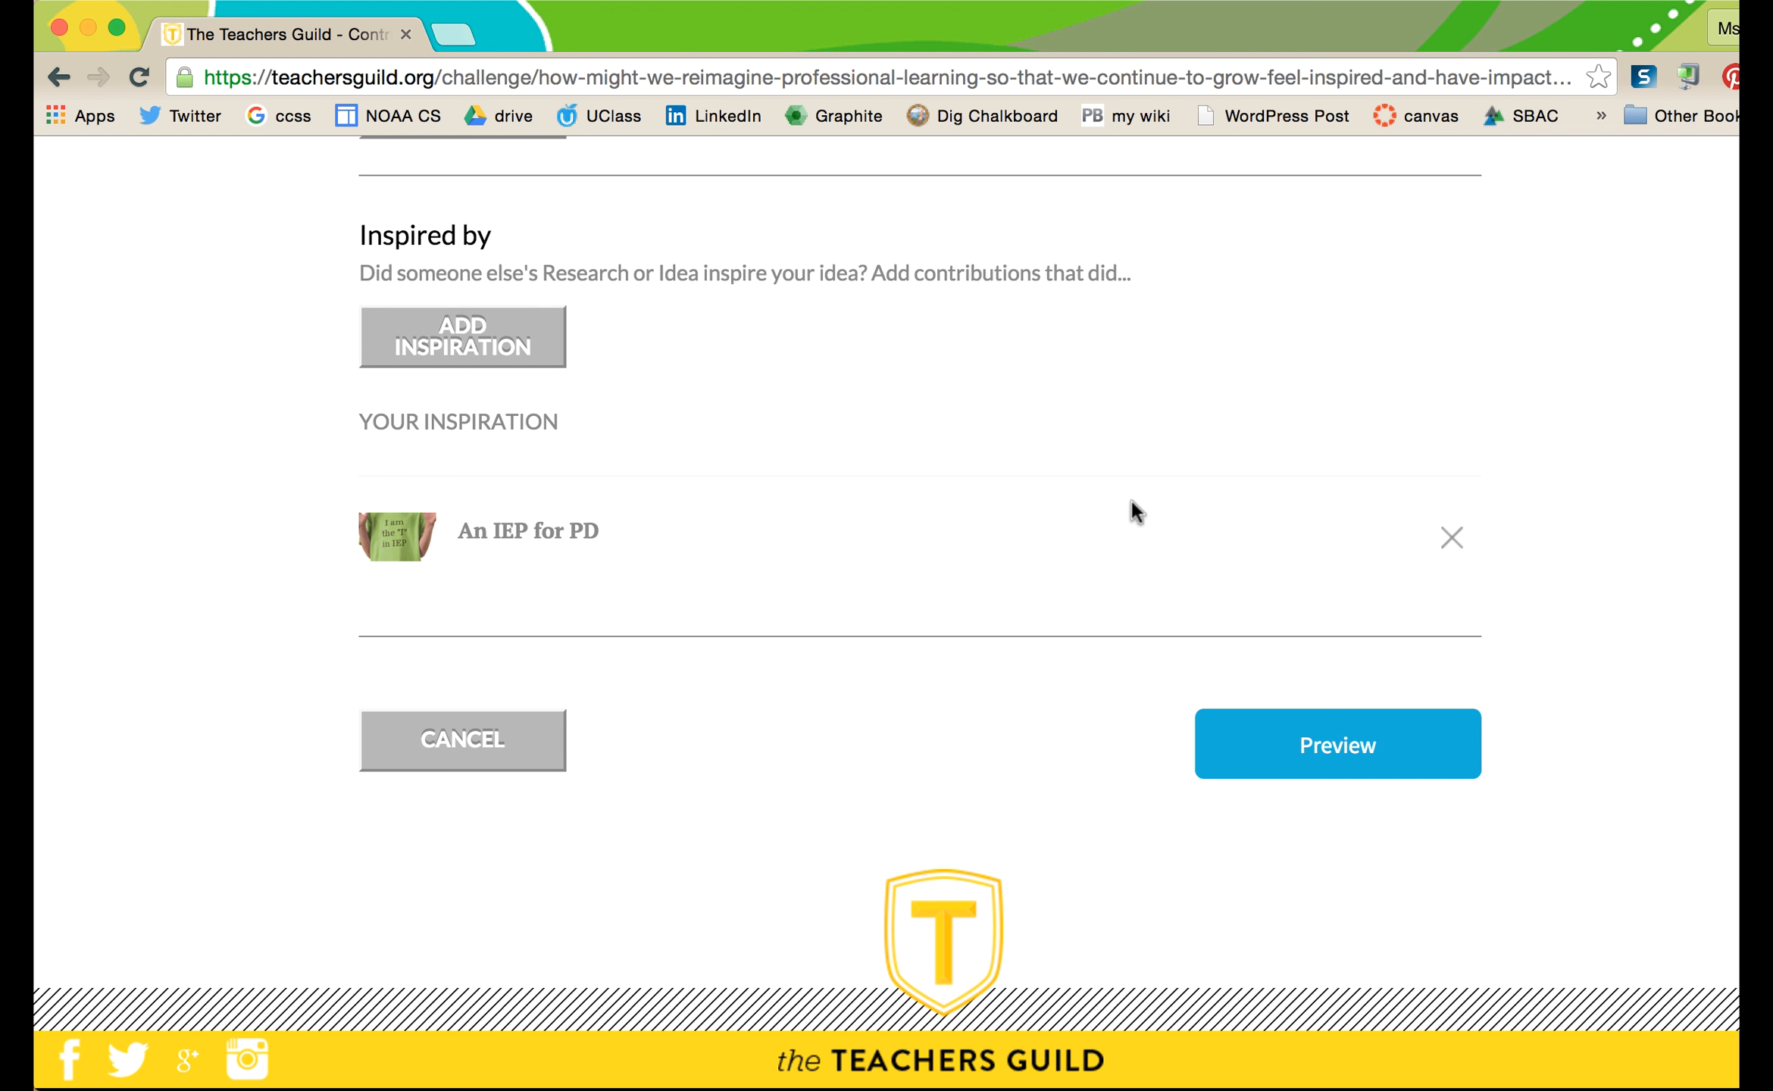
- Preview the draft idea and review its title, summary, clapperboard image and full description
{"action": "left_click", "coordinate": [1283, 751]}
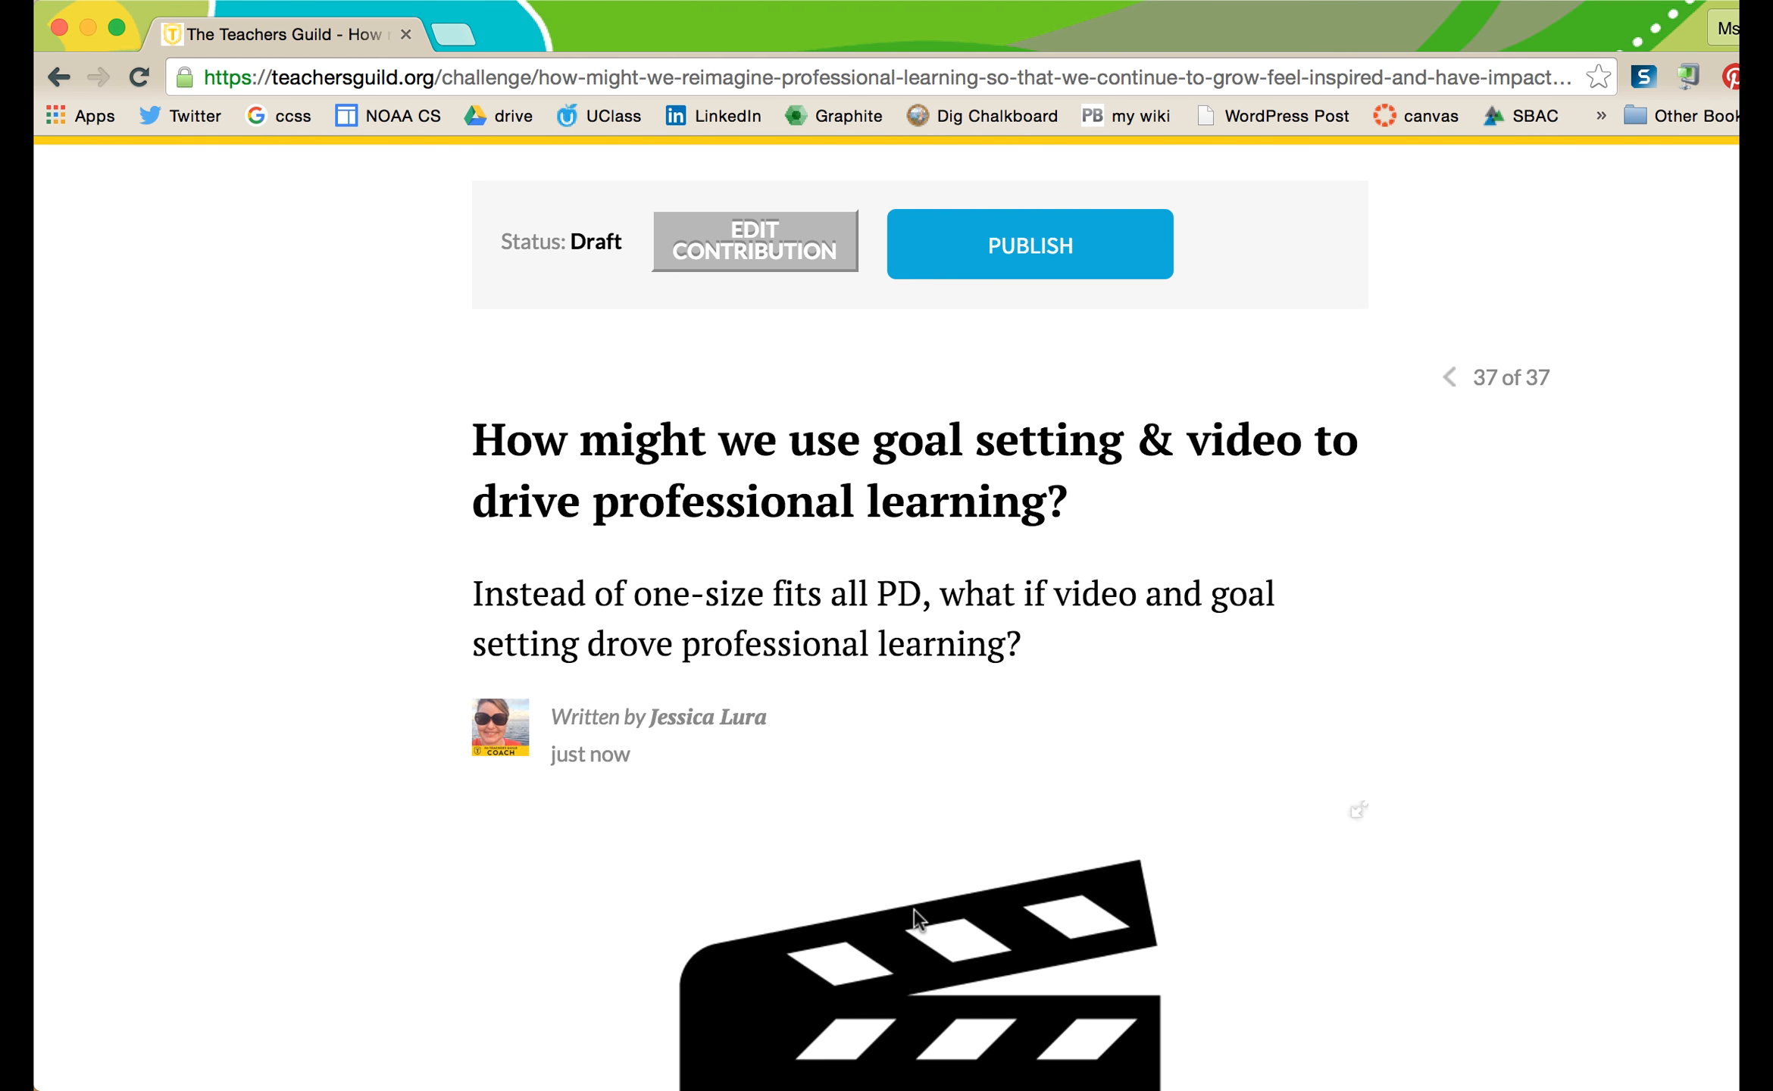
{"action": "scroll", "coordinate": [915, 917], "scroll_direction": "down", "scroll_amount": 5}
{"action": "scroll", "coordinate": [919, 919], "scroll_direction": "down", "scroll_amount": 15}
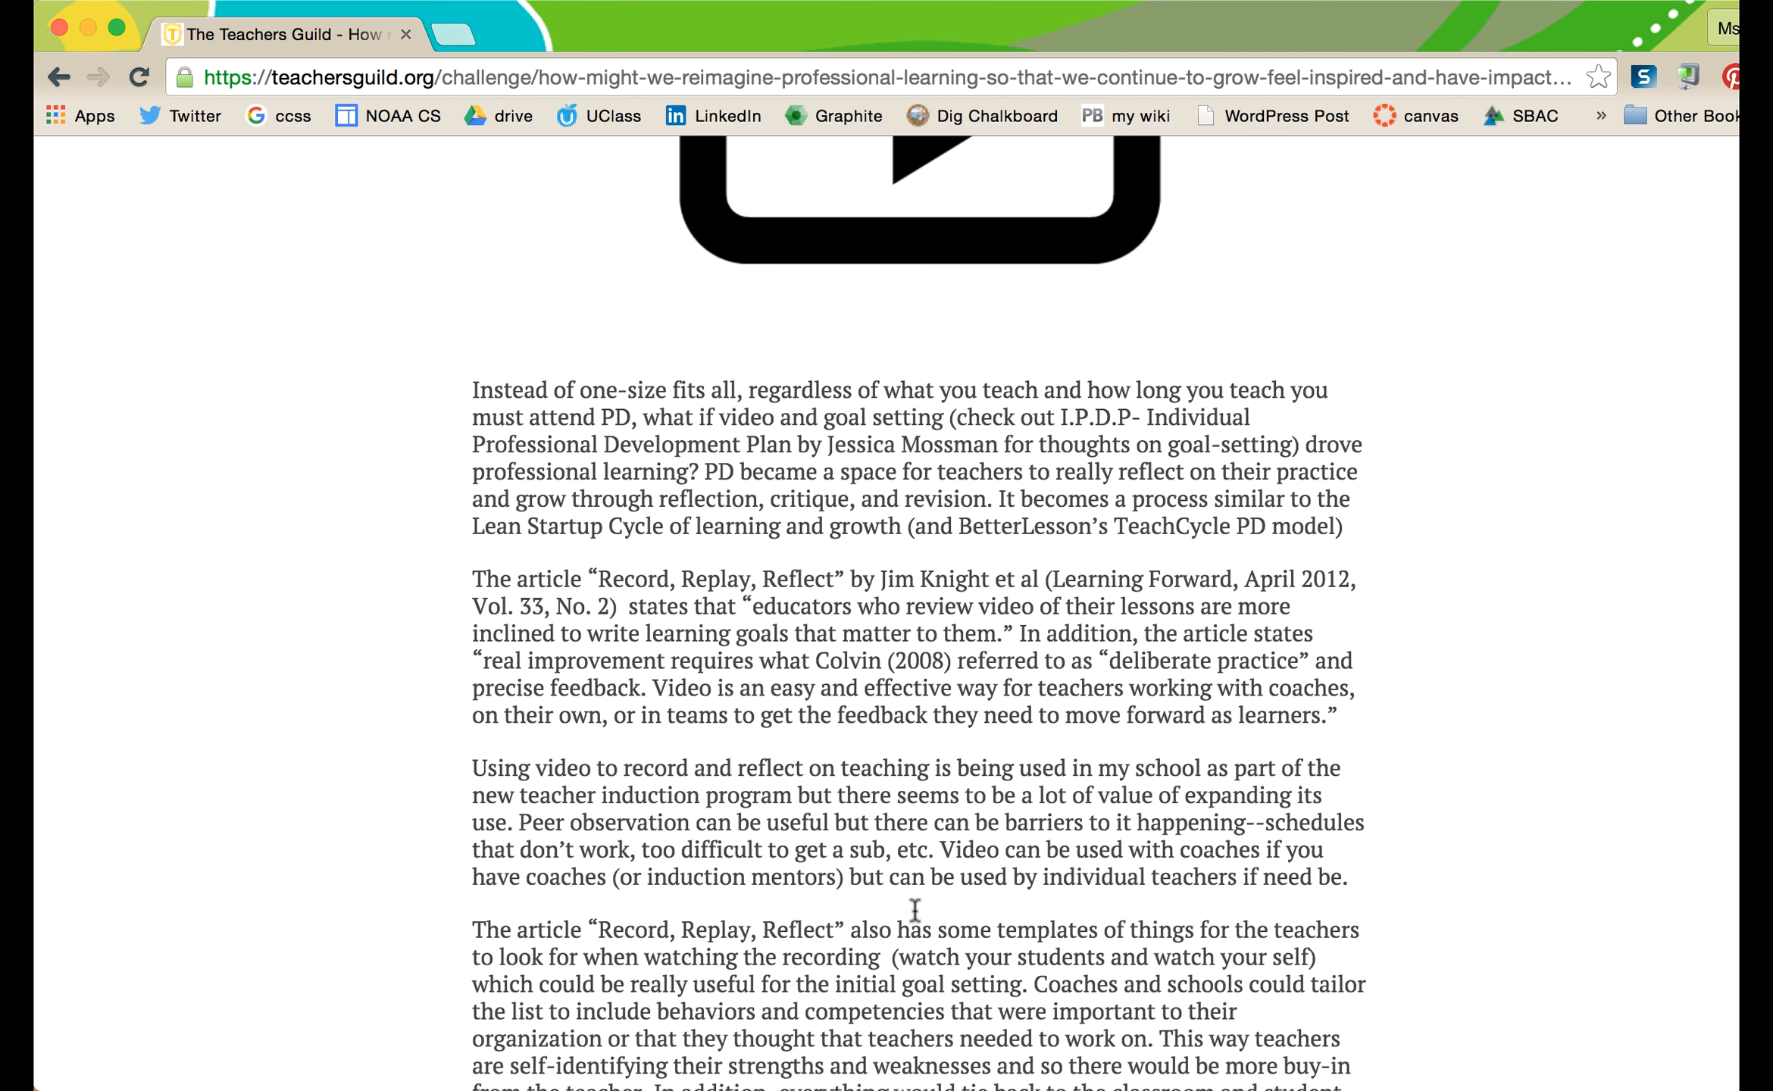
{"action": "scroll", "coordinate": [914, 909], "scroll_direction": "down", "scroll_amount": 10}
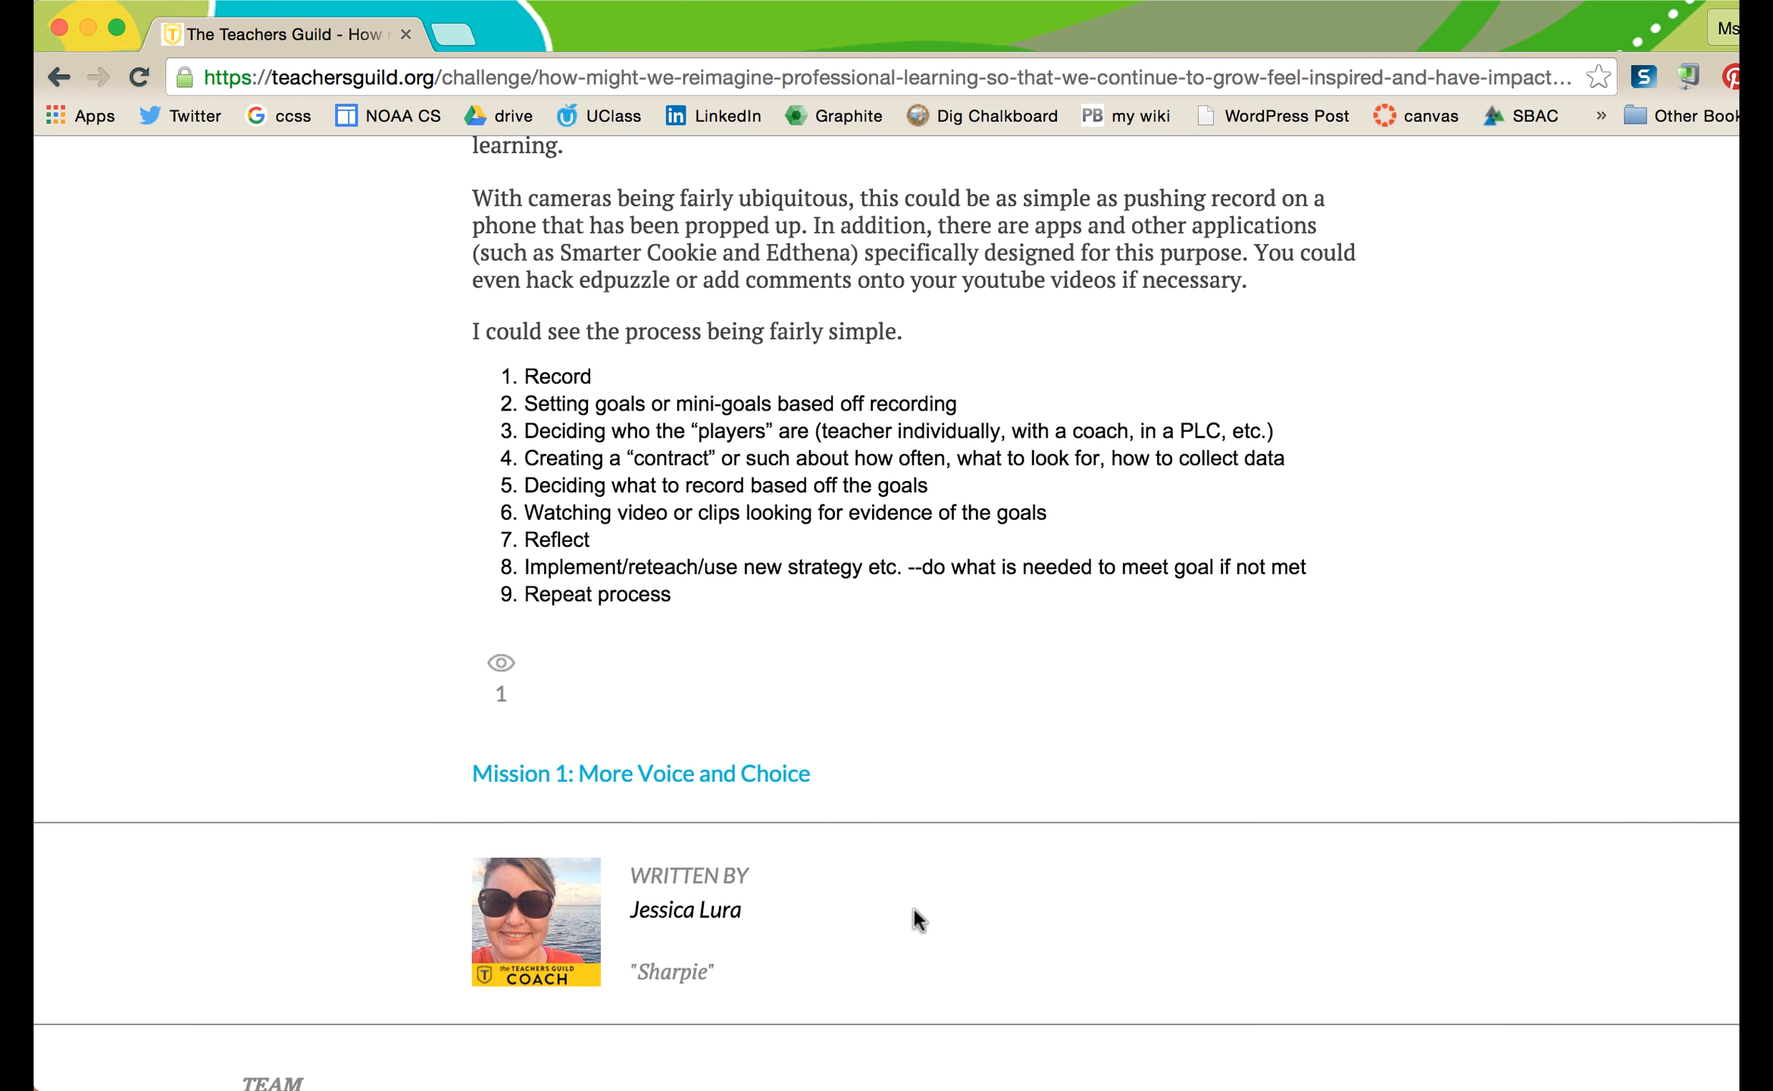
{"action": "scroll", "coordinate": [917, 918], "scroll_direction": "down", "scroll_amount": 3}
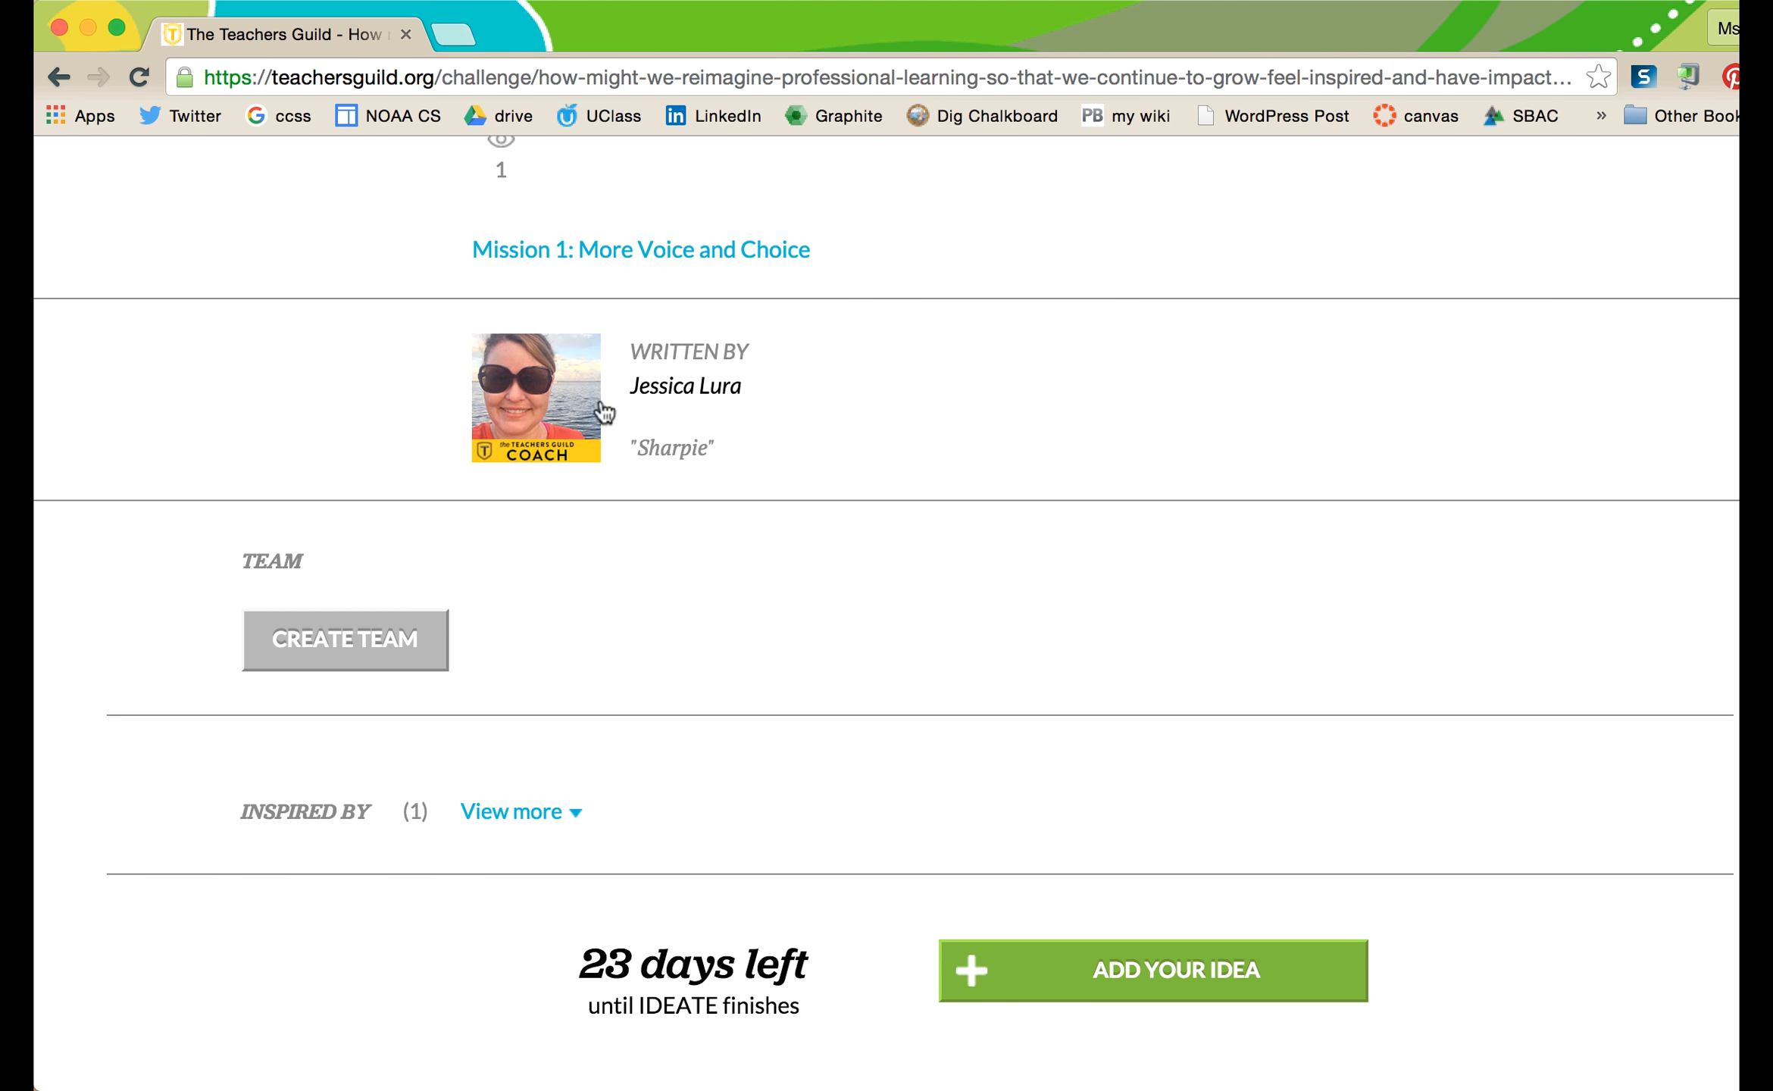
{"action": "scroll", "coordinate": [681, 527], "scroll_direction": "up", "scroll_amount": 10}
{"action": "scroll", "coordinate": [678, 514], "scroll_direction": "up", "scroll_amount": 20}
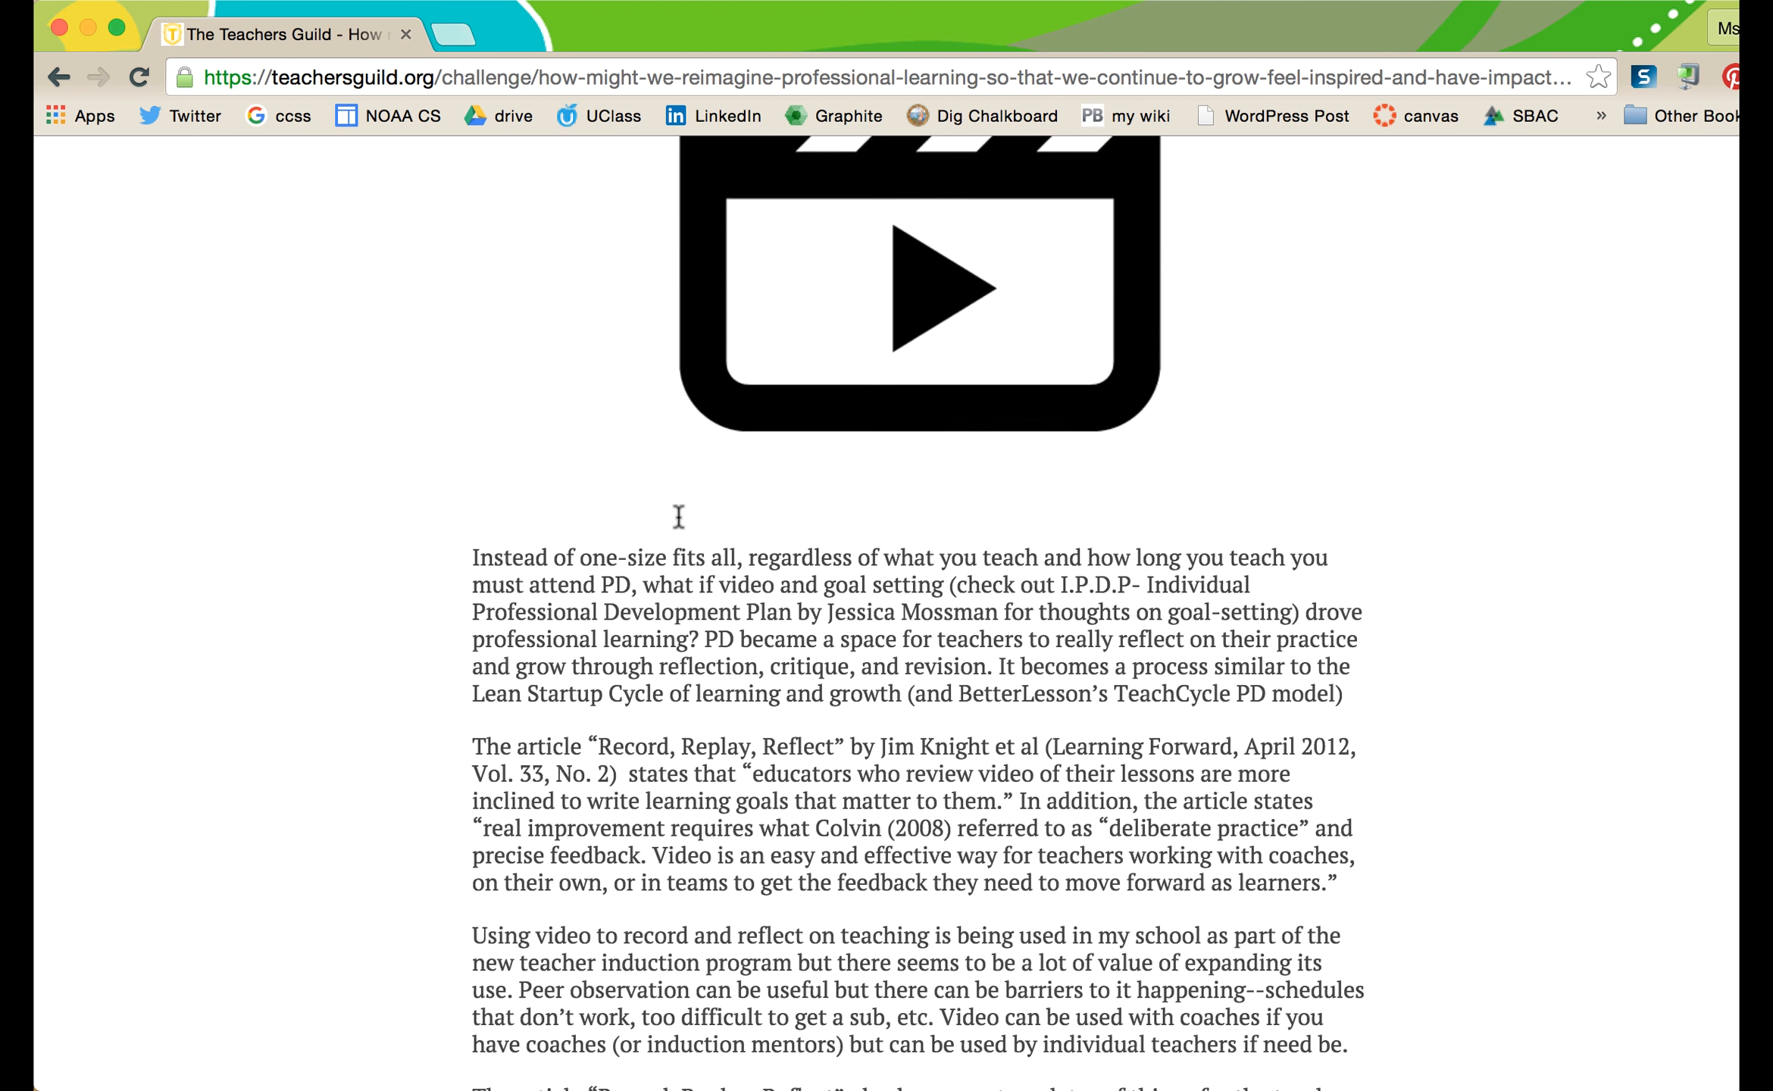
{"action": "scroll", "coordinate": [680, 523], "scroll_direction": "up", "scroll_amount": 2}
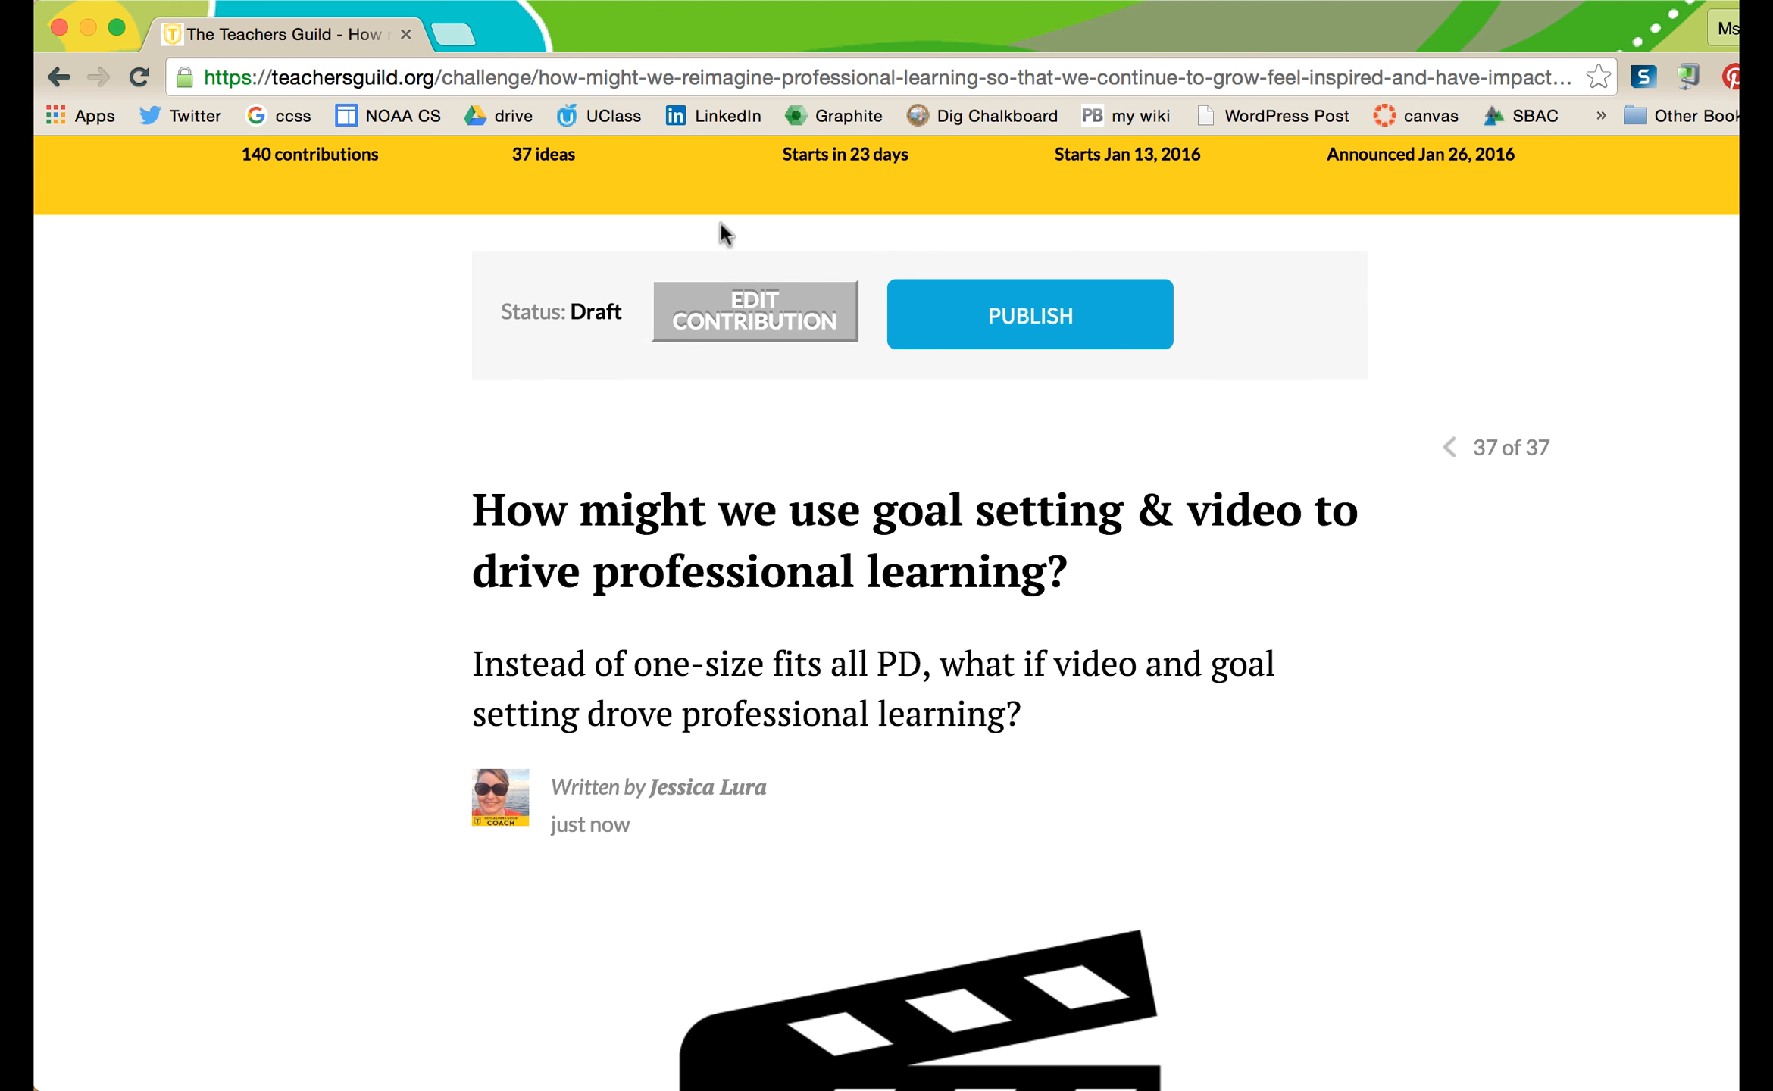
{"action": "scroll", "coordinate": [969, 424], "scroll_direction": "up", "scroll_amount": 2}
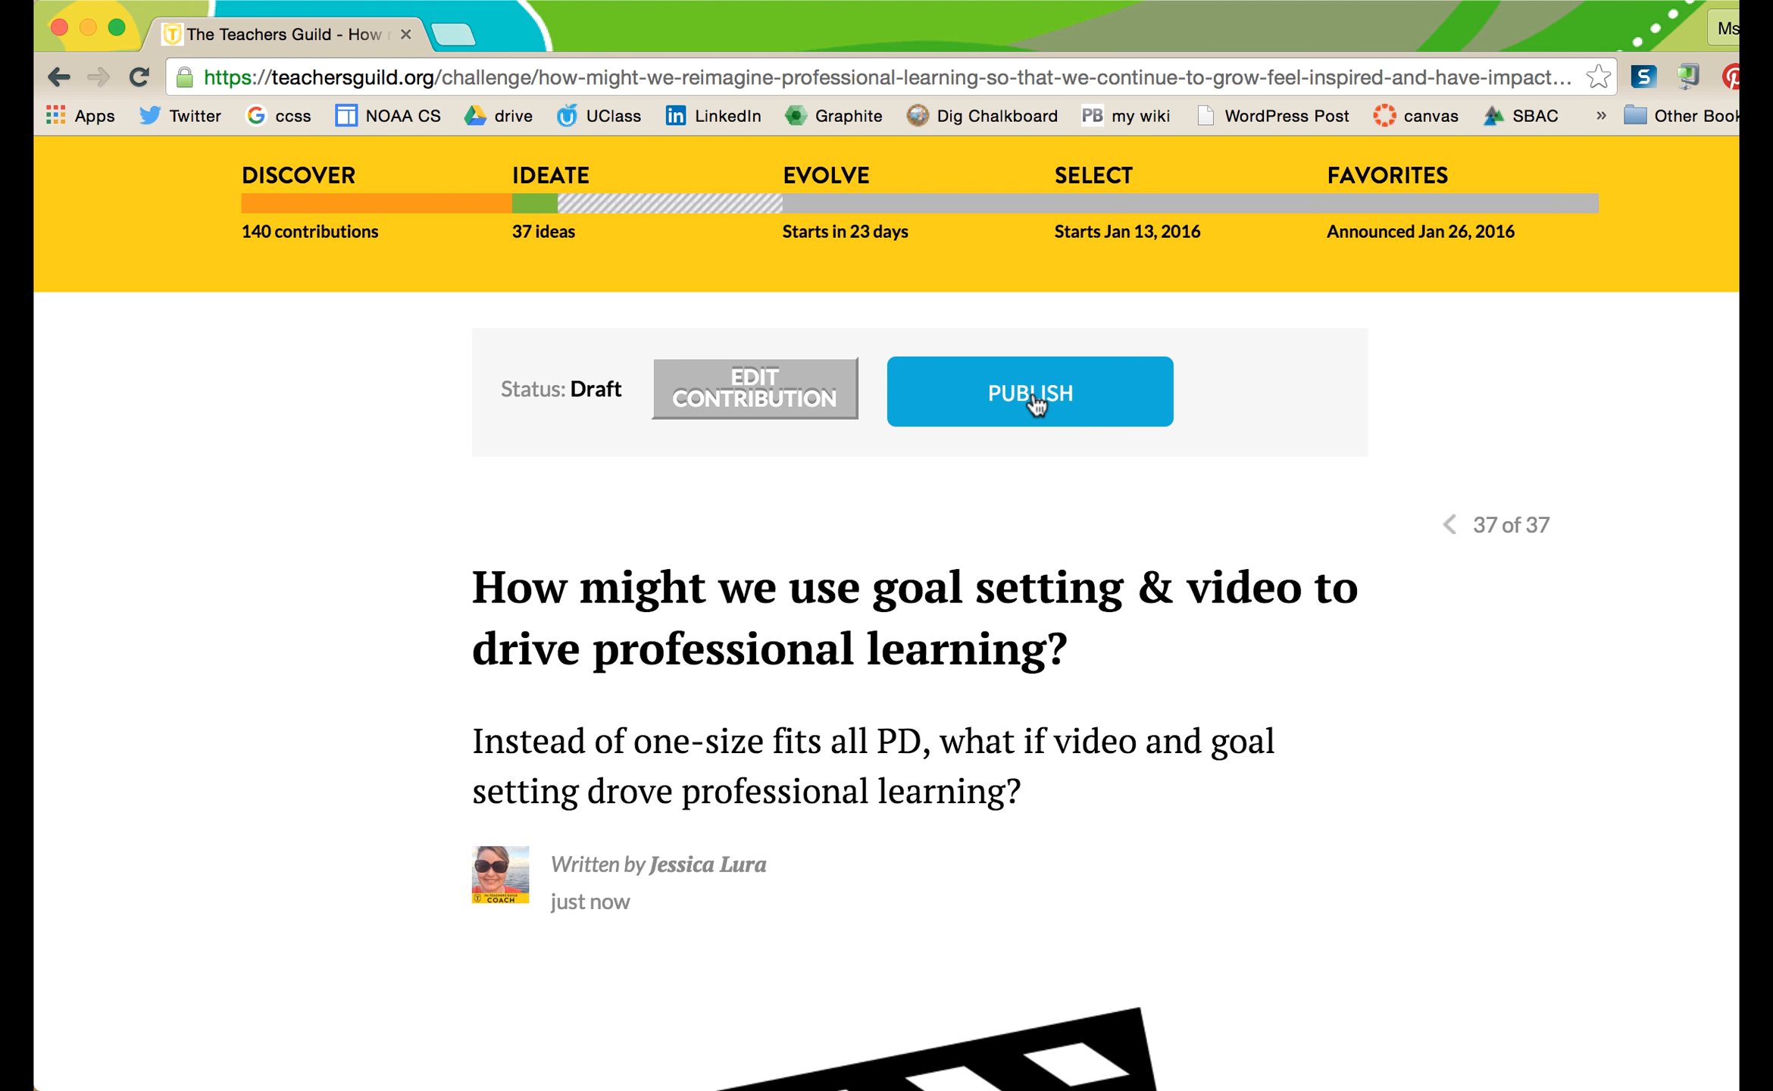
- Publish the draft idea and confirm its status shows Published
{"action": "left_click", "coordinate": [1016, 413]}
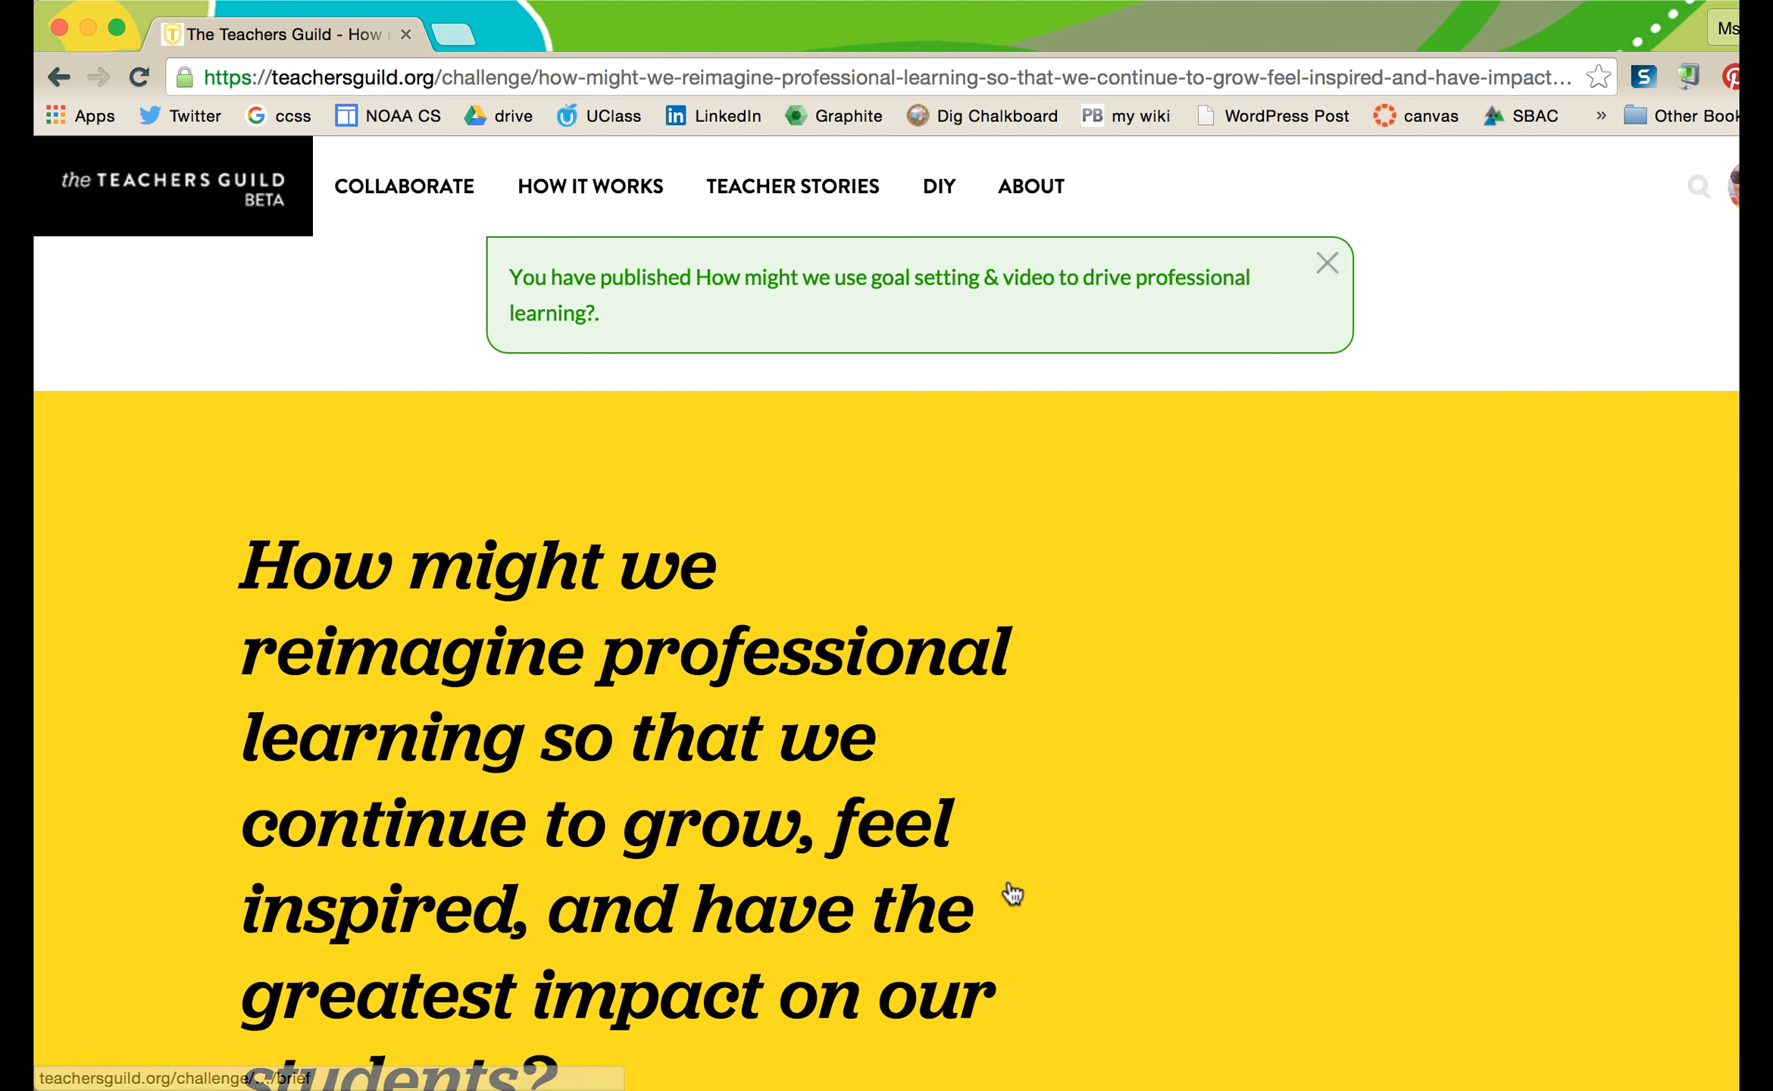
{"action": "scroll", "coordinate": [1023, 918], "scroll_direction": "down", "scroll_amount": 3}
{"action": "scroll", "coordinate": [1025, 918], "scroll_direction": "down", "scroll_amount": 10}
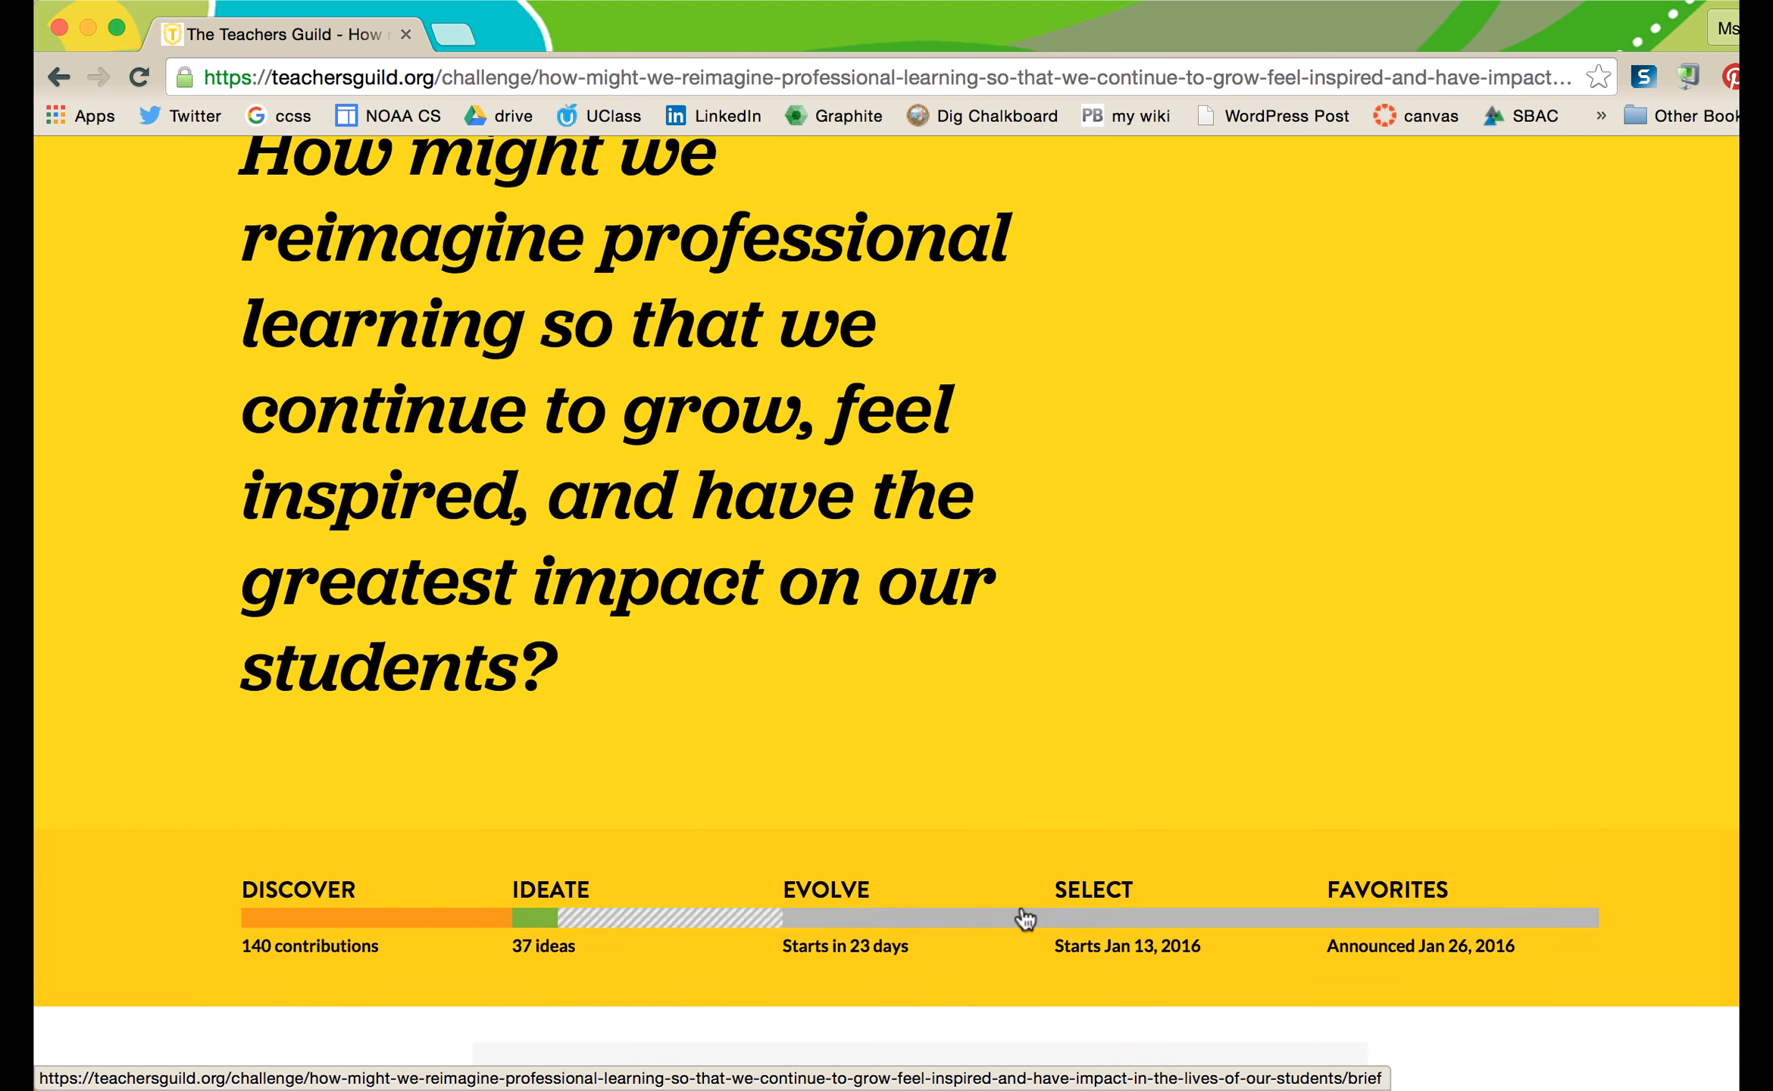
{"action": "scroll", "coordinate": [1023, 907], "scroll_direction": "down", "scroll_amount": 1}
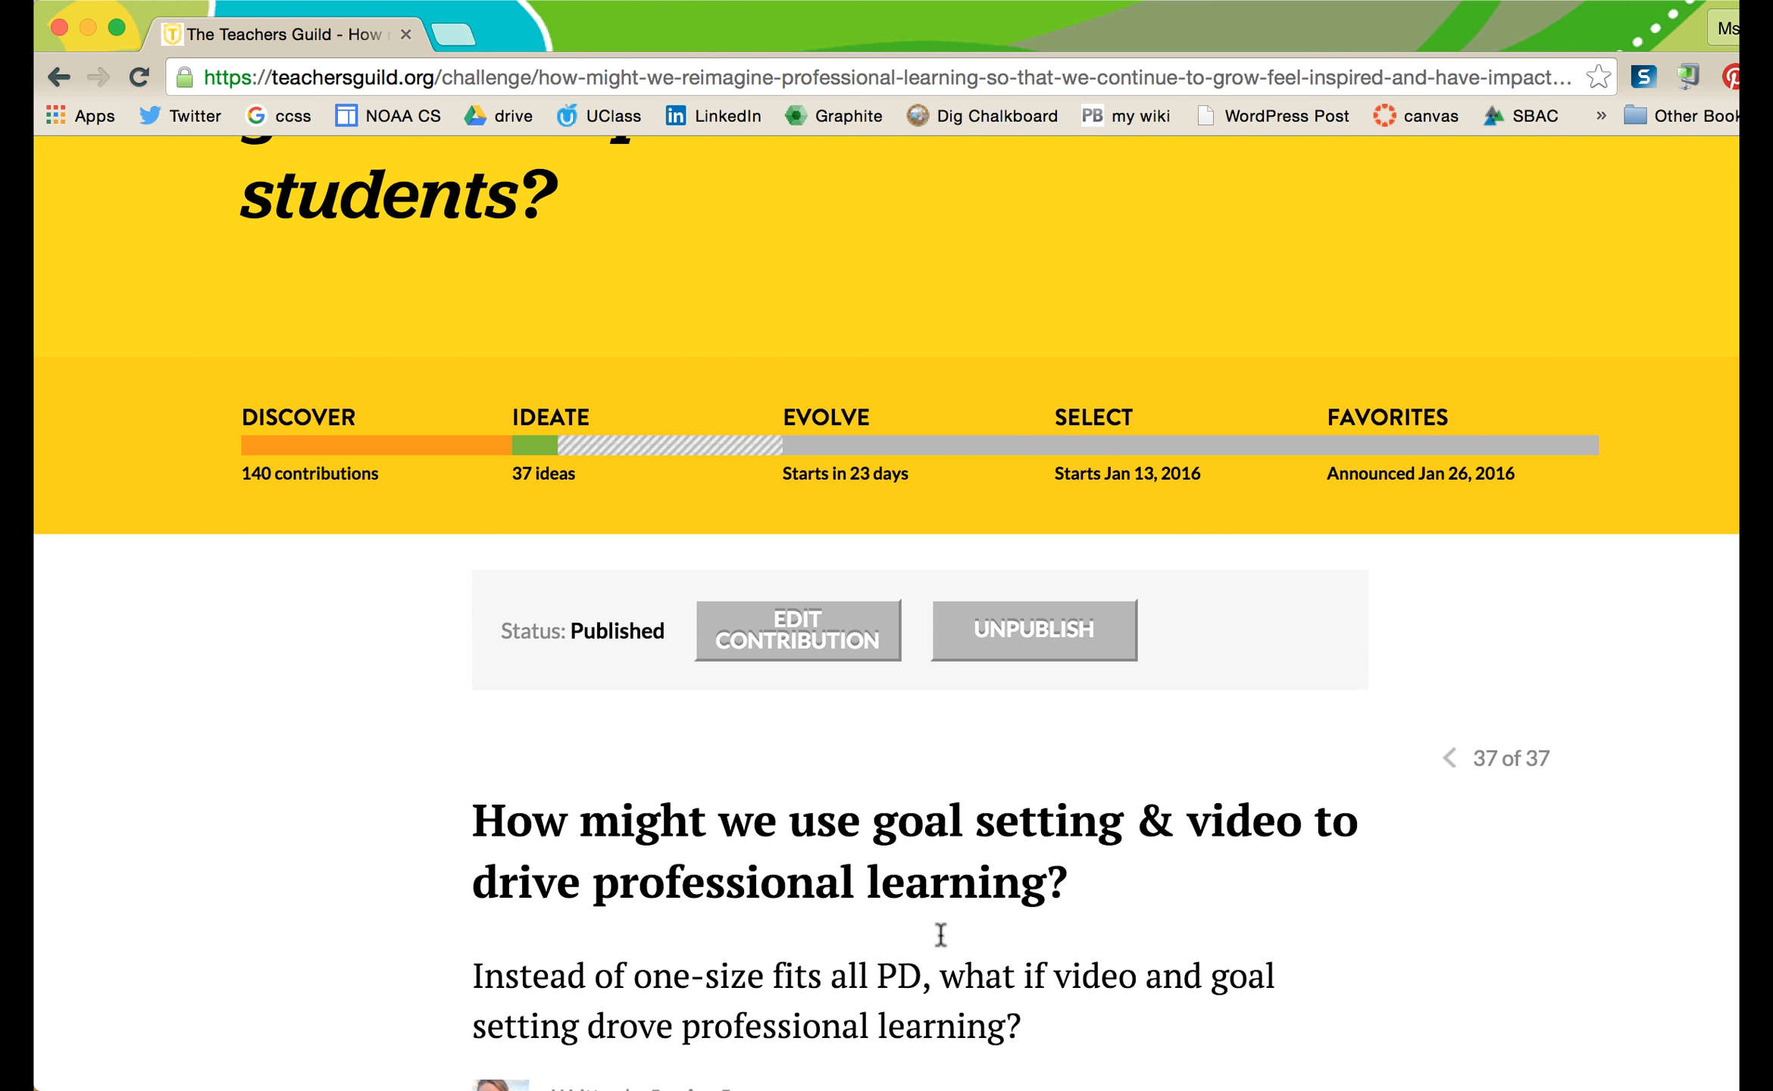
{"action": "scroll", "coordinate": [804, 745], "scroll_direction": "down", "scroll_amount": 3}
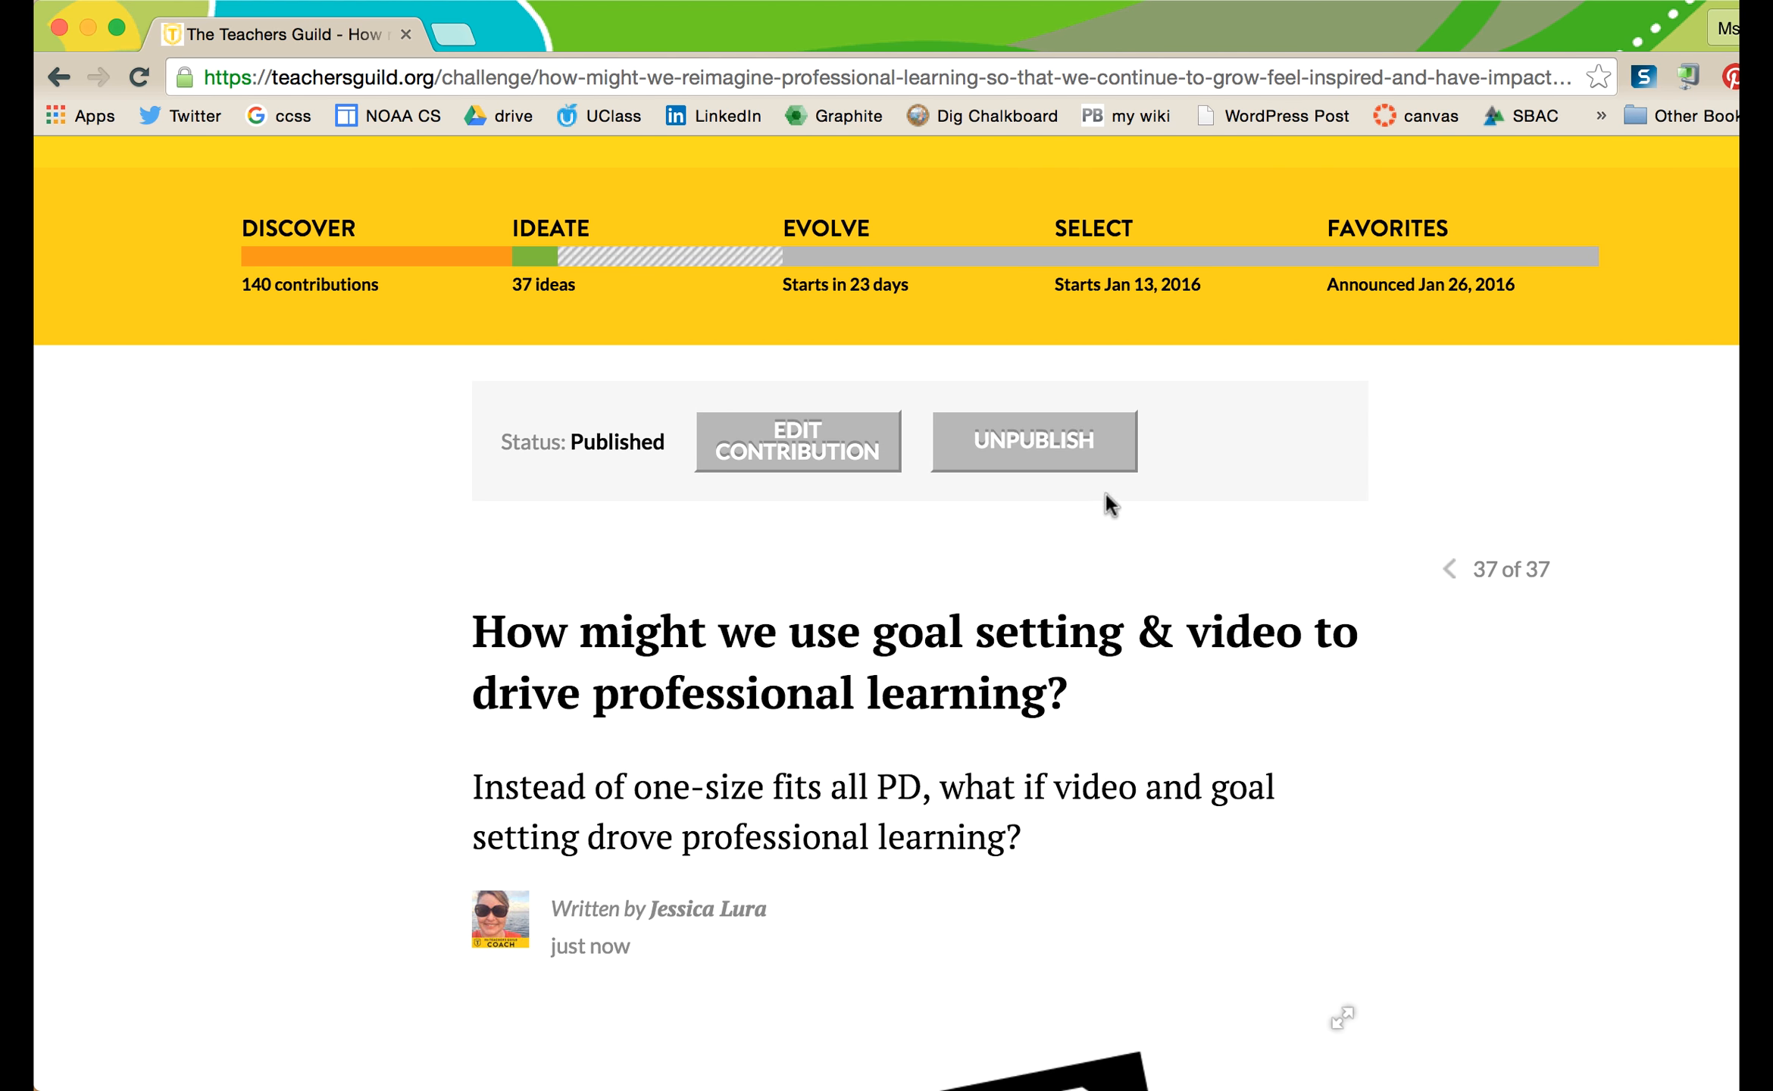
{"action": "scroll", "coordinate": [969, 842], "scroll_direction": "down", "scroll_amount": 15}
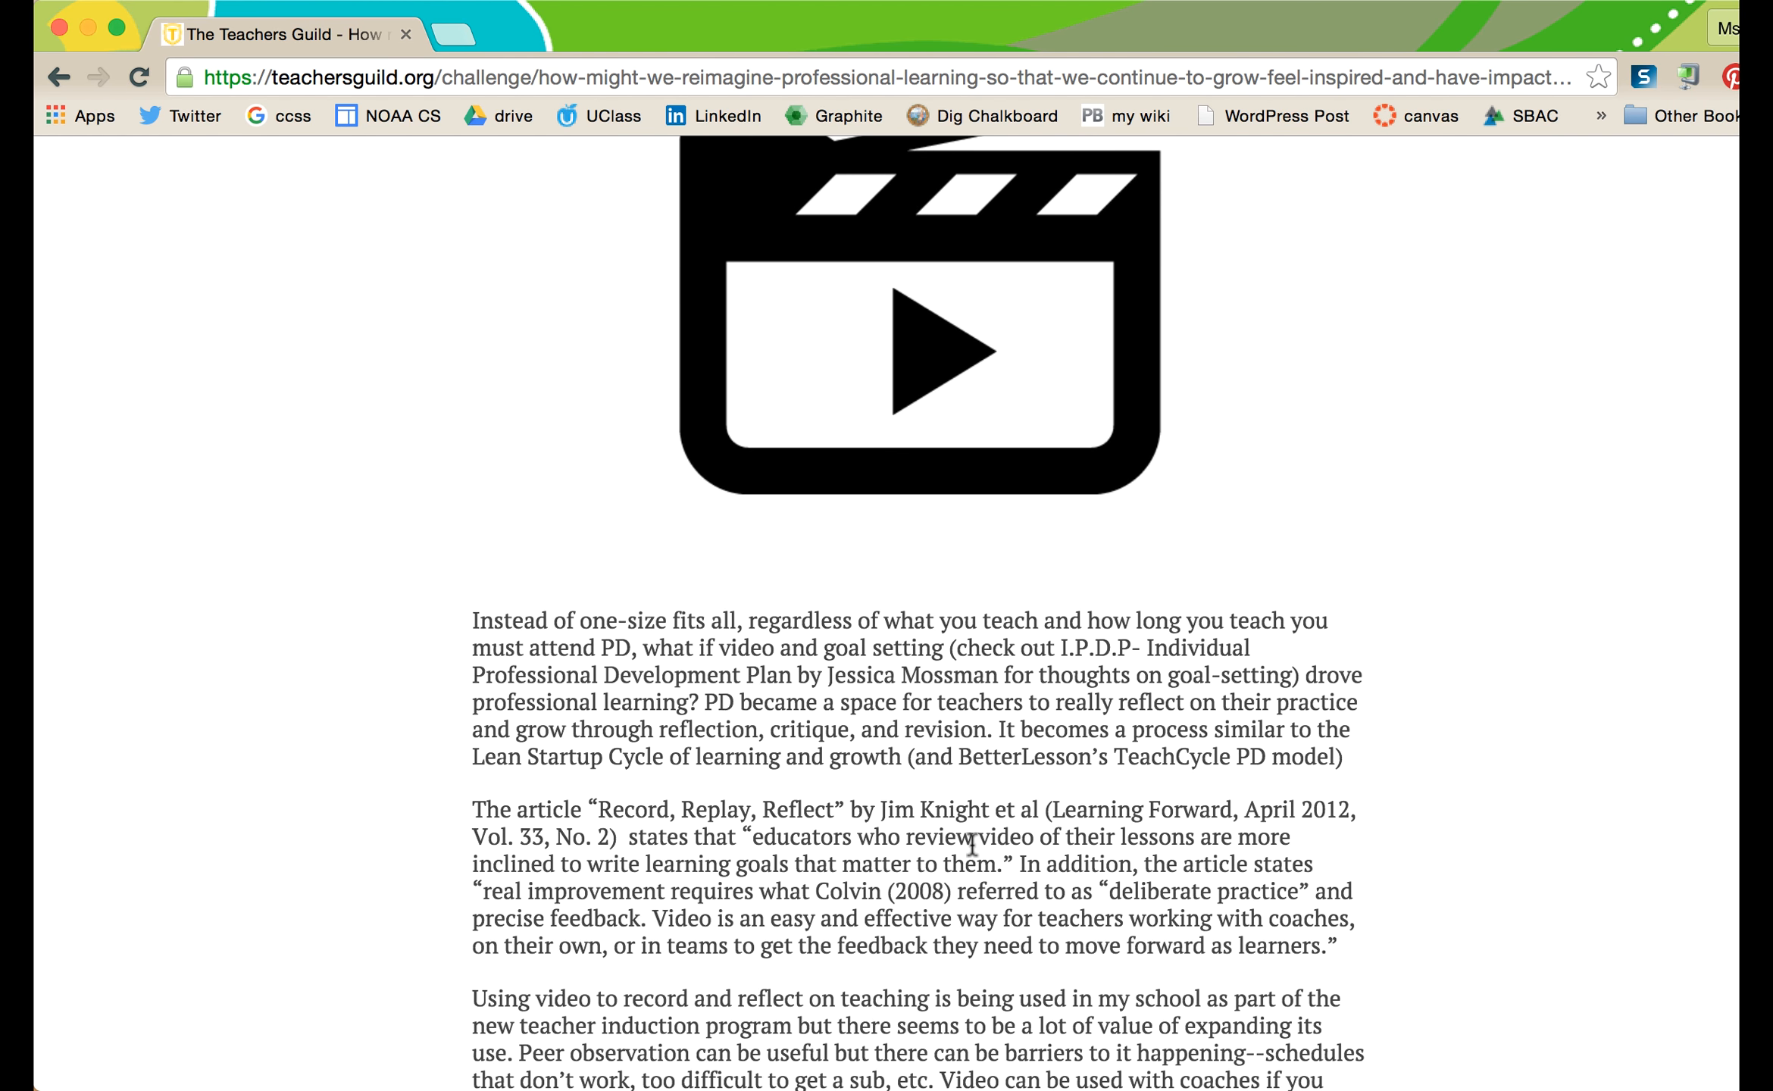
{"action": "scroll", "coordinate": [972, 843], "scroll_direction": "up", "scroll_amount": 15}
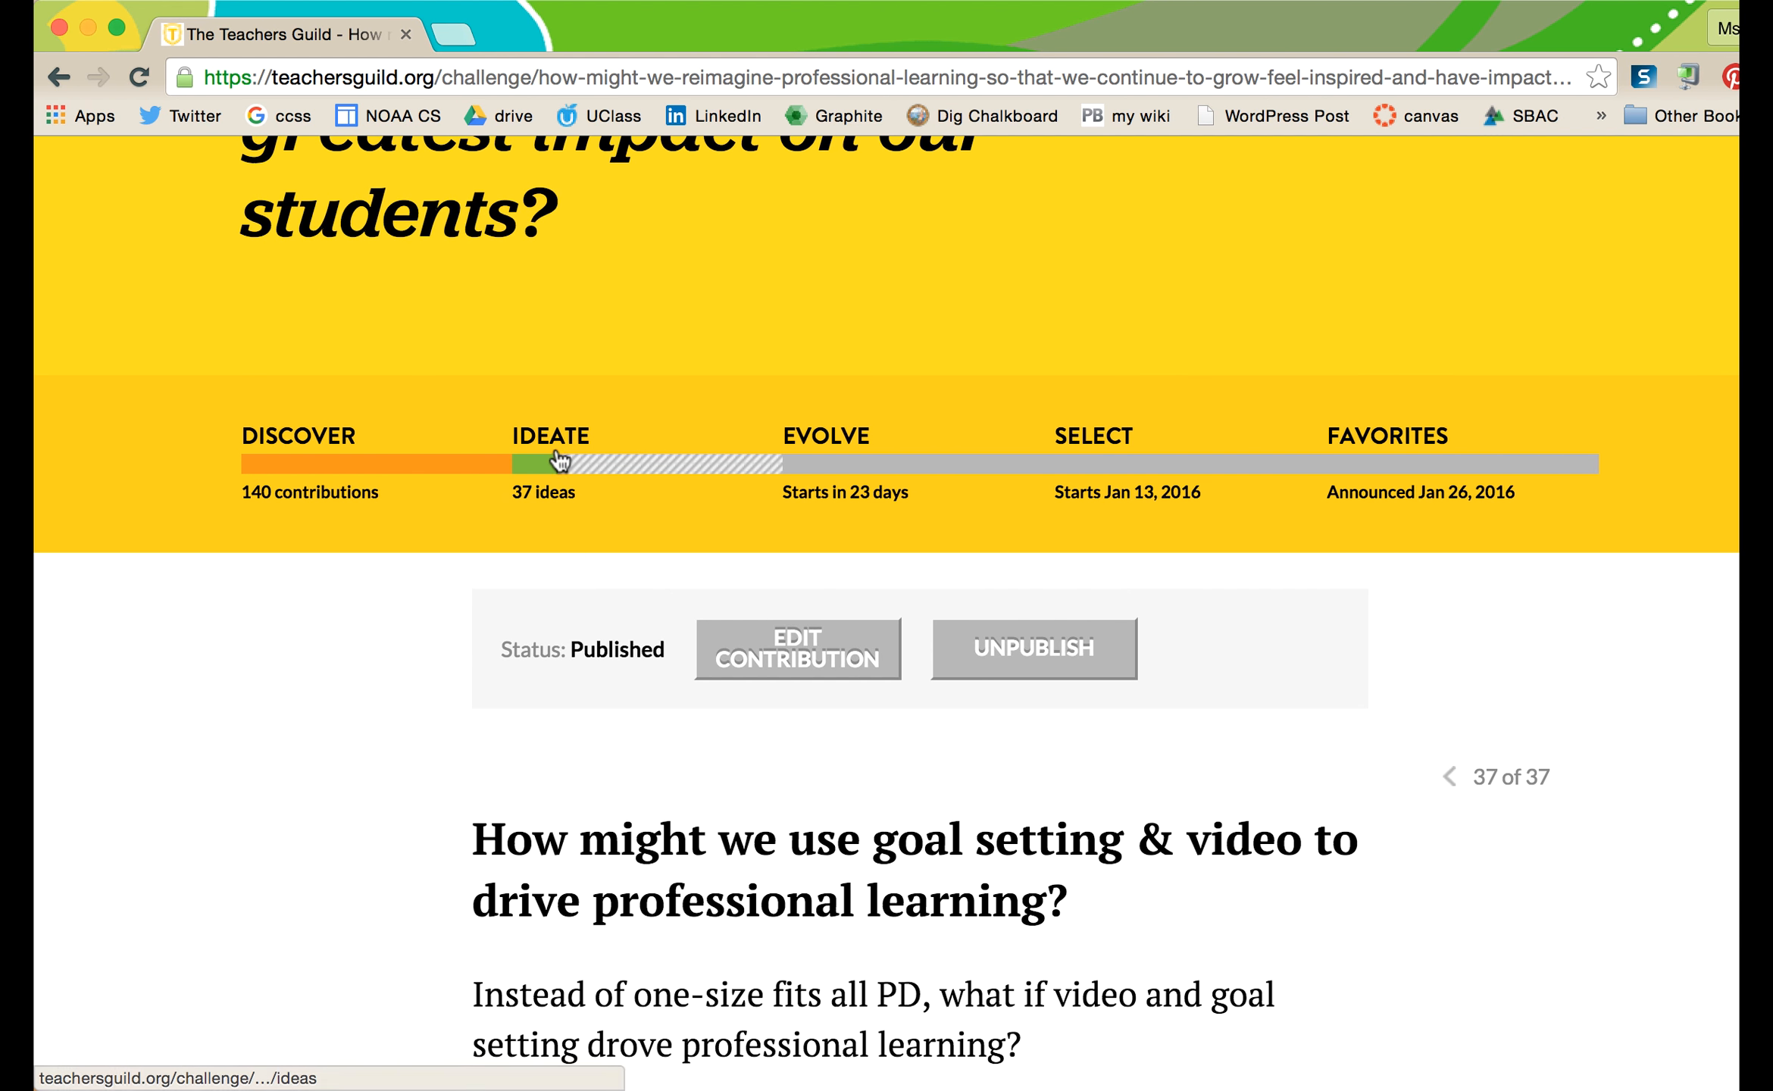
- Go to the challenge's Ideate page and find the new idea among the 37 ideas
{"action": "left_click", "coordinate": [550, 447]}
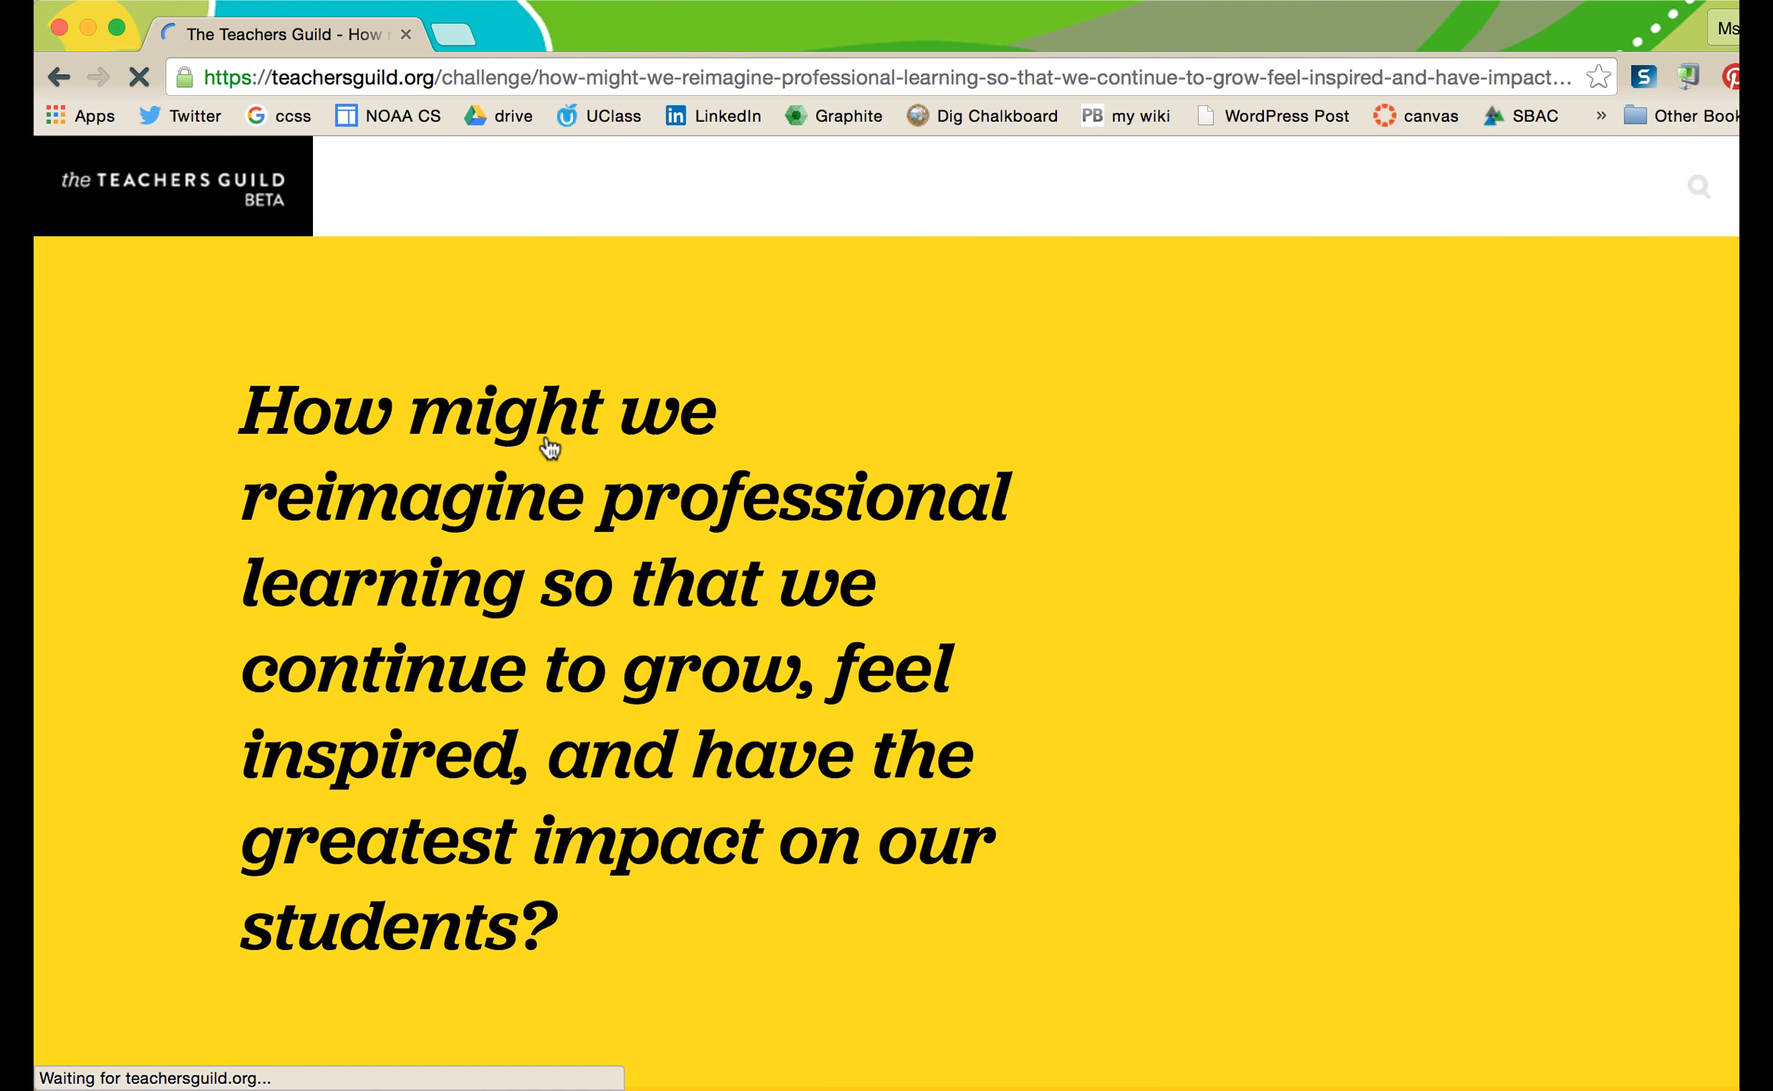
{"action": "scroll", "coordinate": [522, 694], "scroll_direction": "down", "scroll_amount": 20}
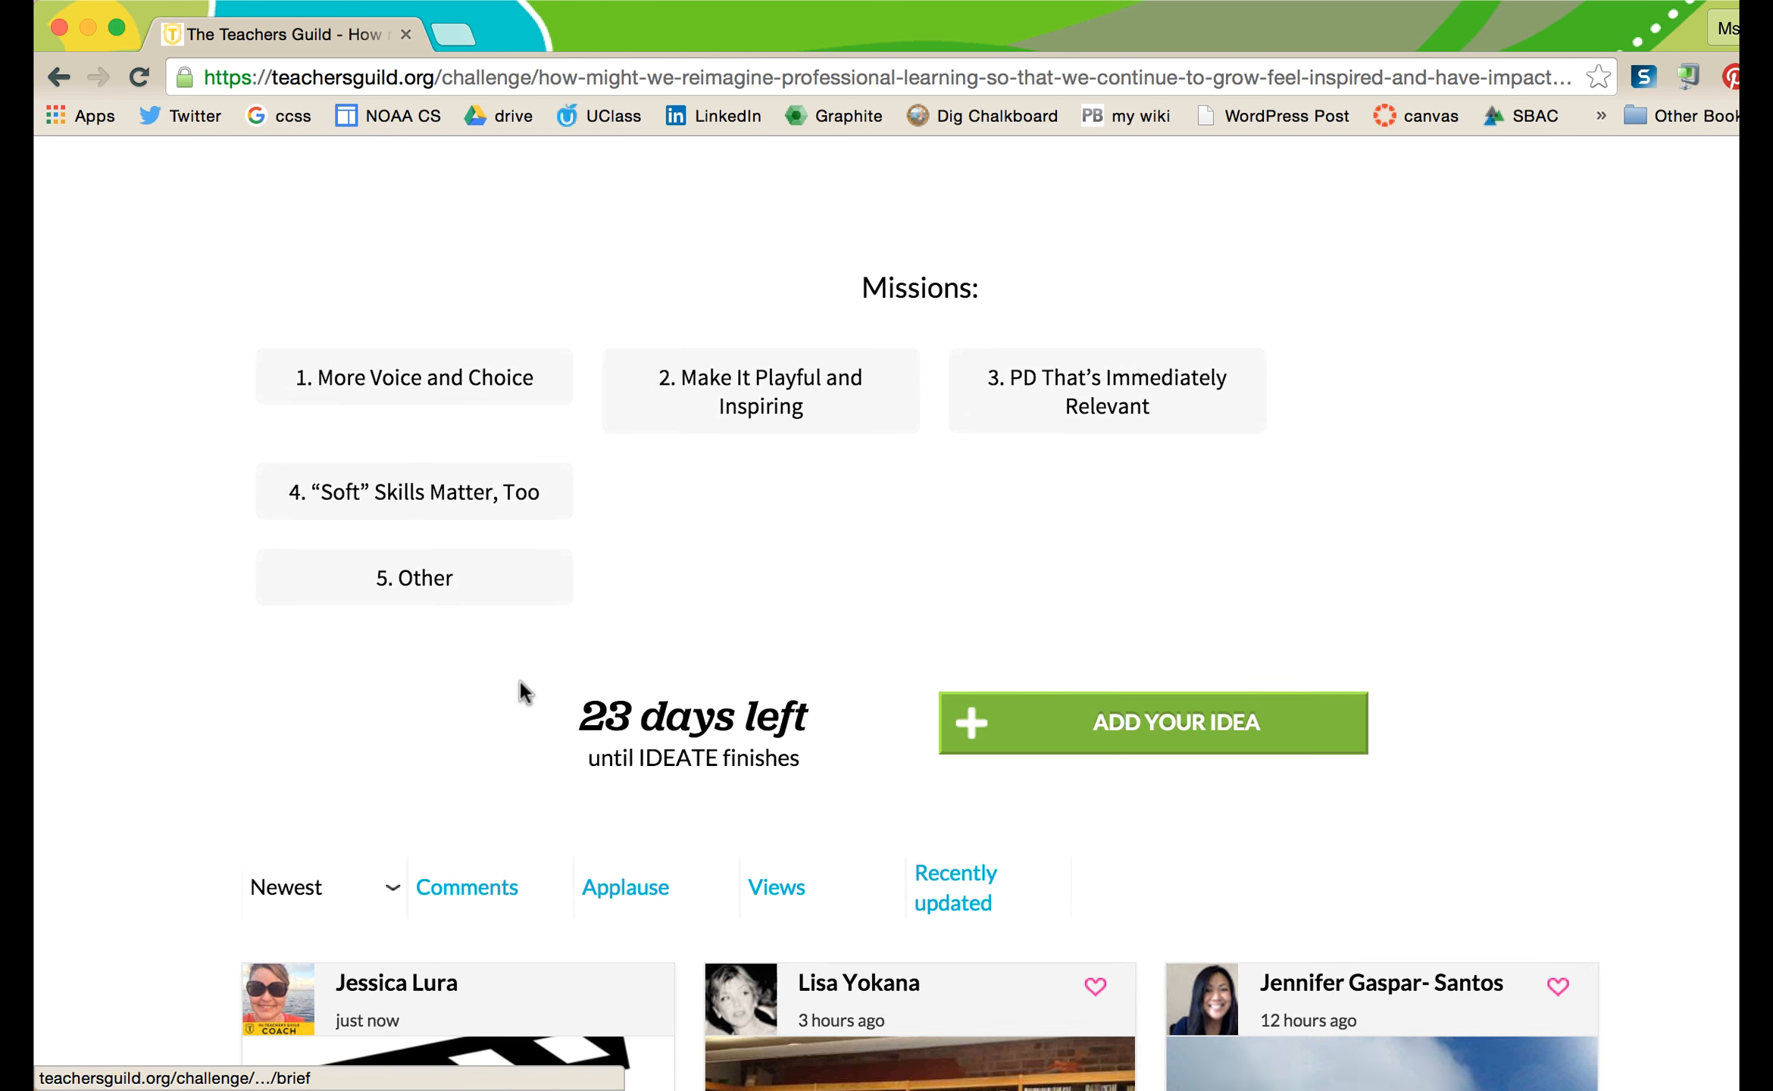
{"action": "scroll", "coordinate": [523, 667], "scroll_direction": "down", "scroll_amount": 3}
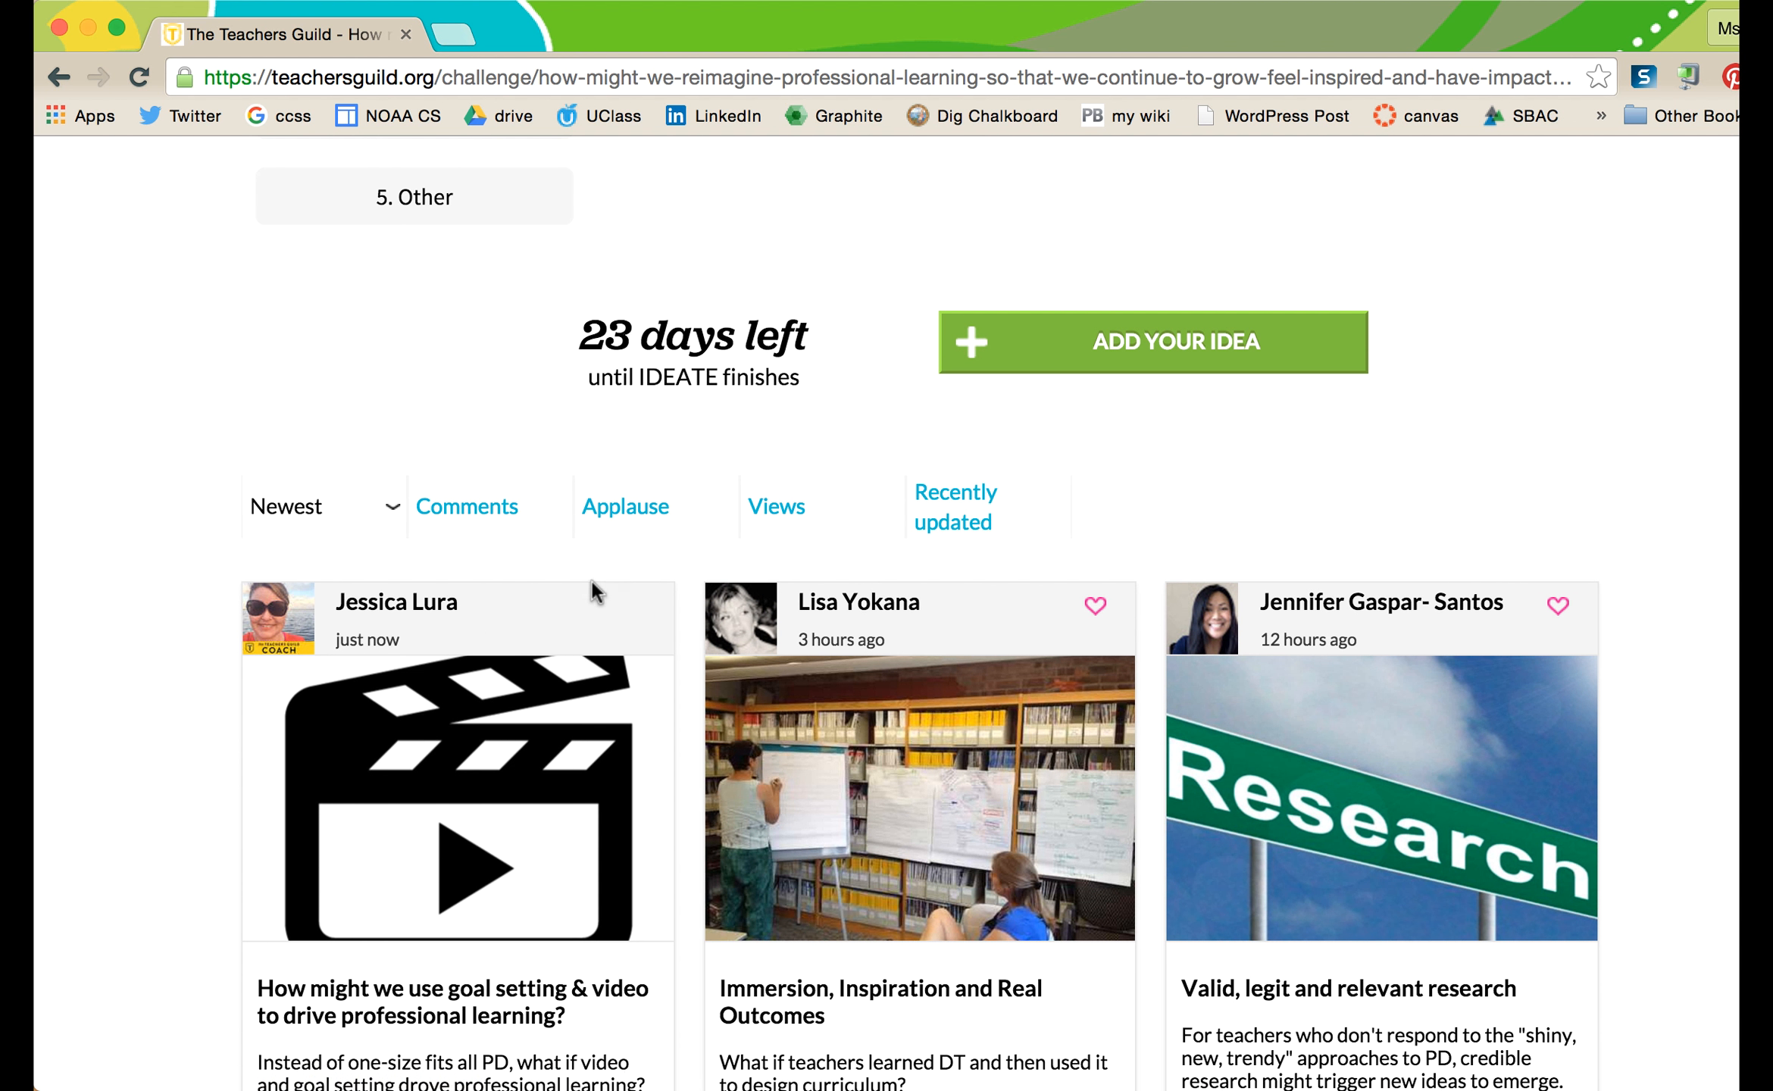
{"action": "scroll", "coordinate": [595, 592], "scroll_direction": "up", "scroll_amount": 4}
{"action": "scroll", "coordinate": [595, 593], "scroll_direction": "up", "scroll_amount": 2}
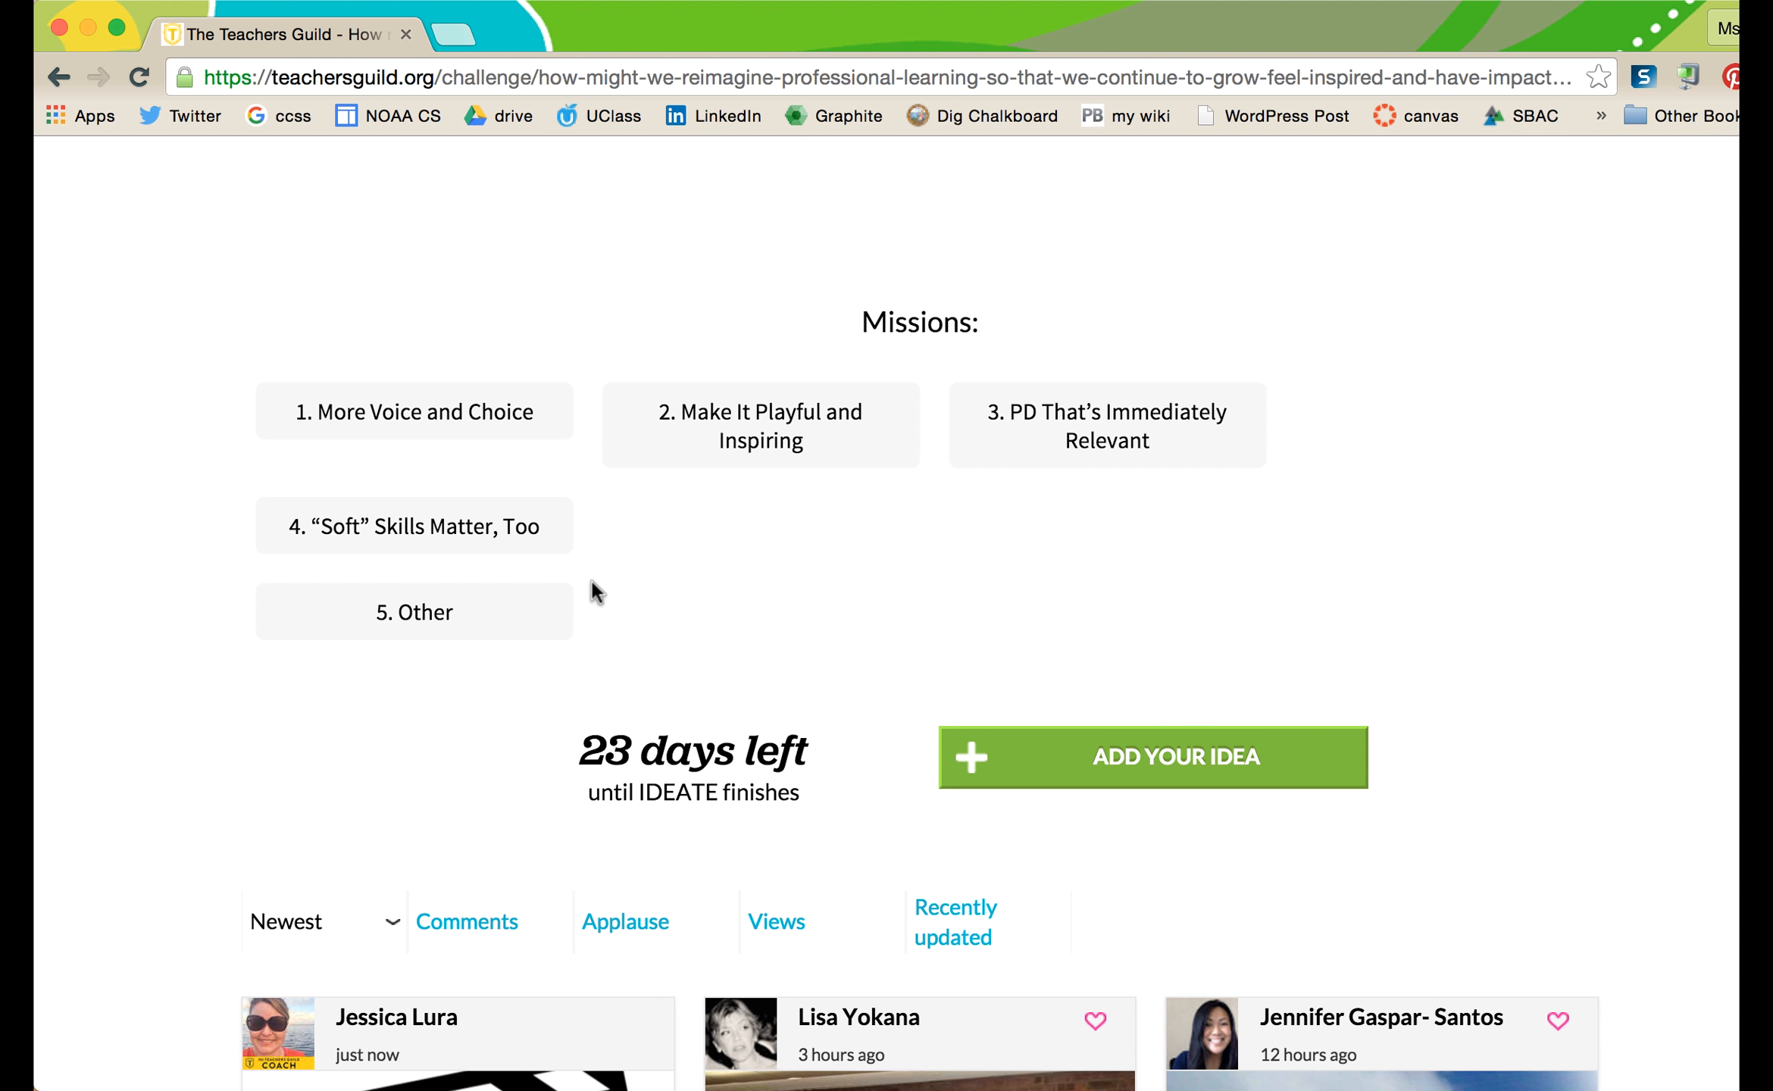